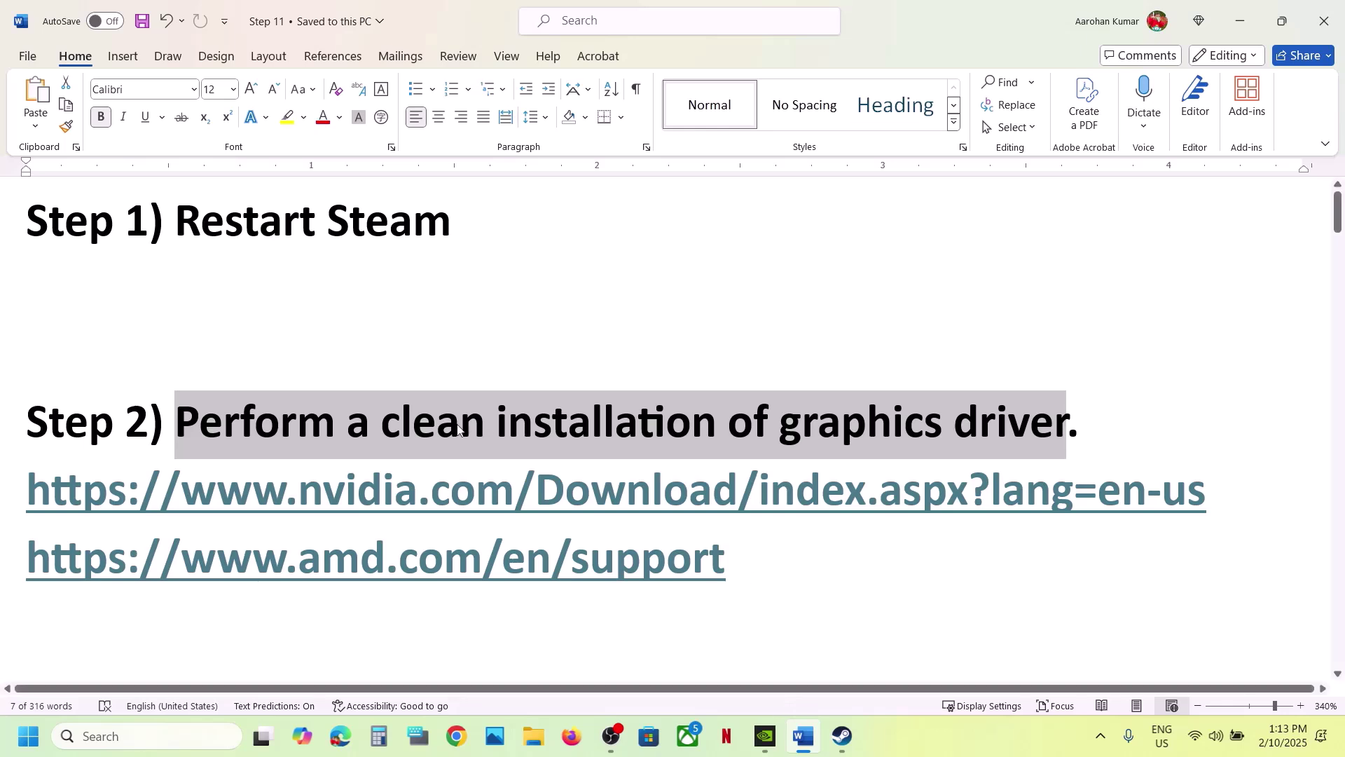
Highlight the NVIDIA driver download link under Step 2 of the document
left_click(253, 494)
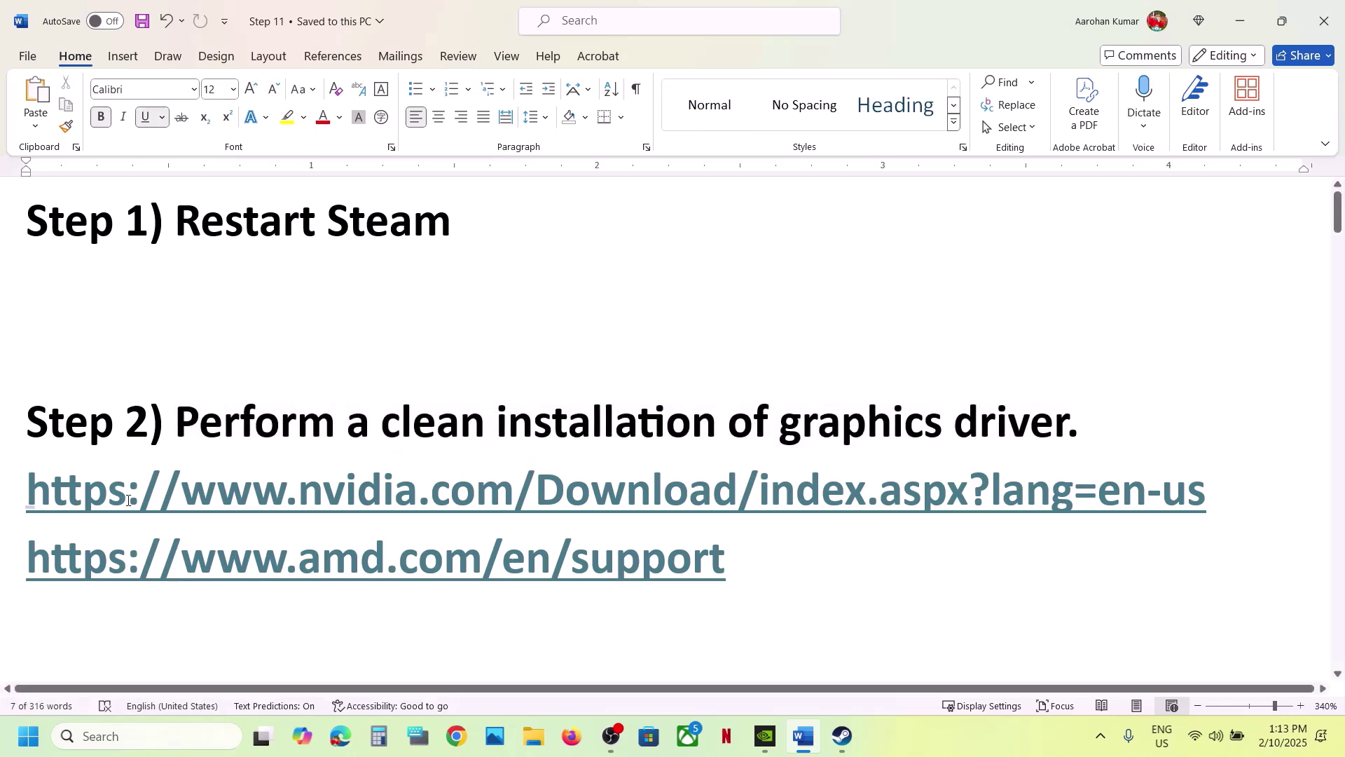
left_click_drag(128, 501, 879, 483)
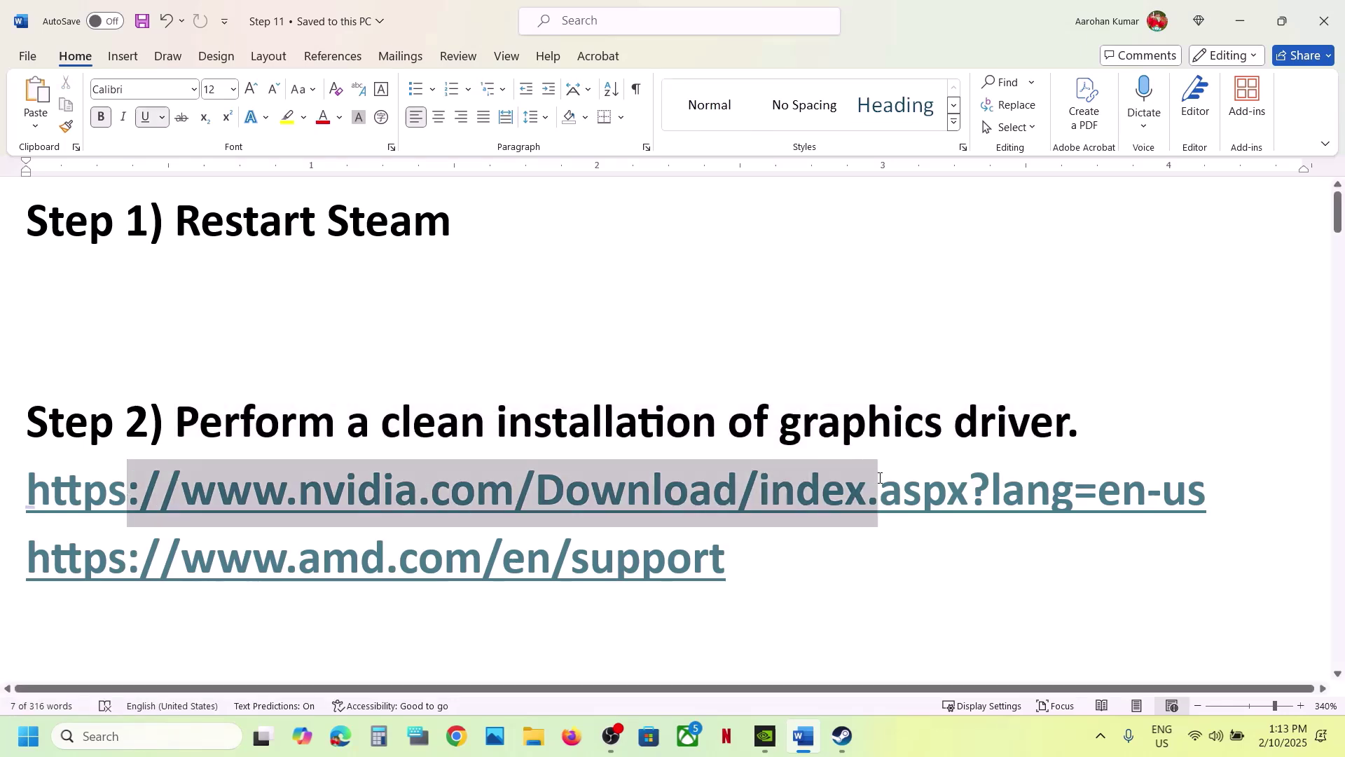
left_click(984, 726)
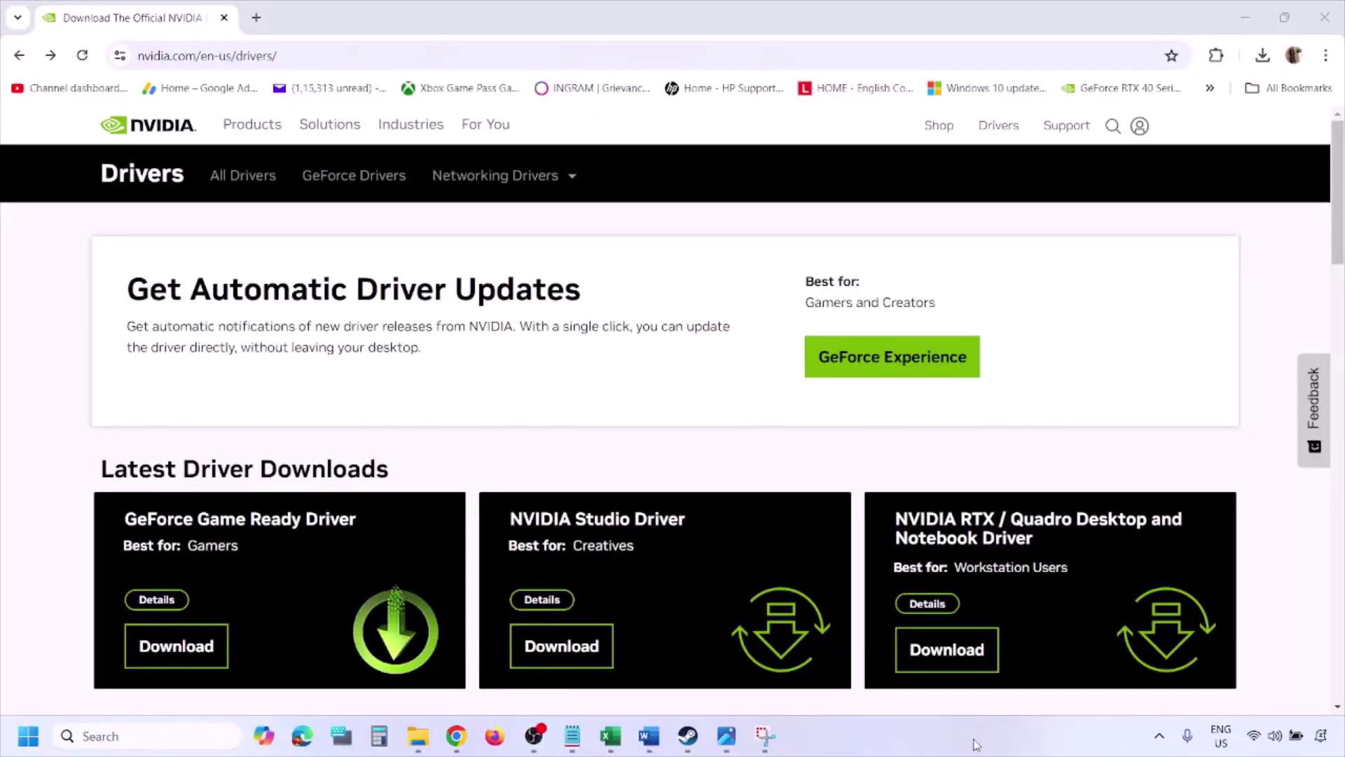
Choose Windows 11 as the operating system in NVIDIA's manual driver search form and find the matching drivers
scroll(315, 428, "down", 8)
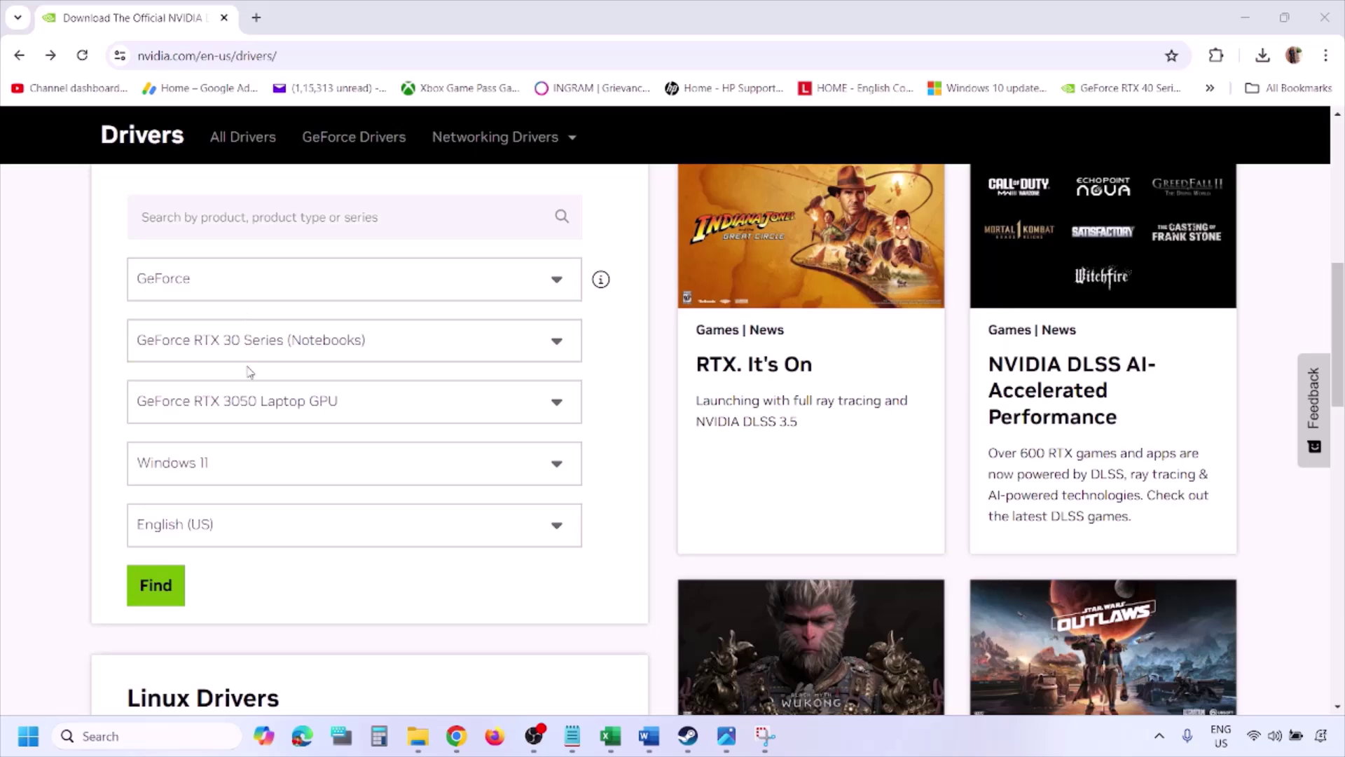
left_click(221, 467)
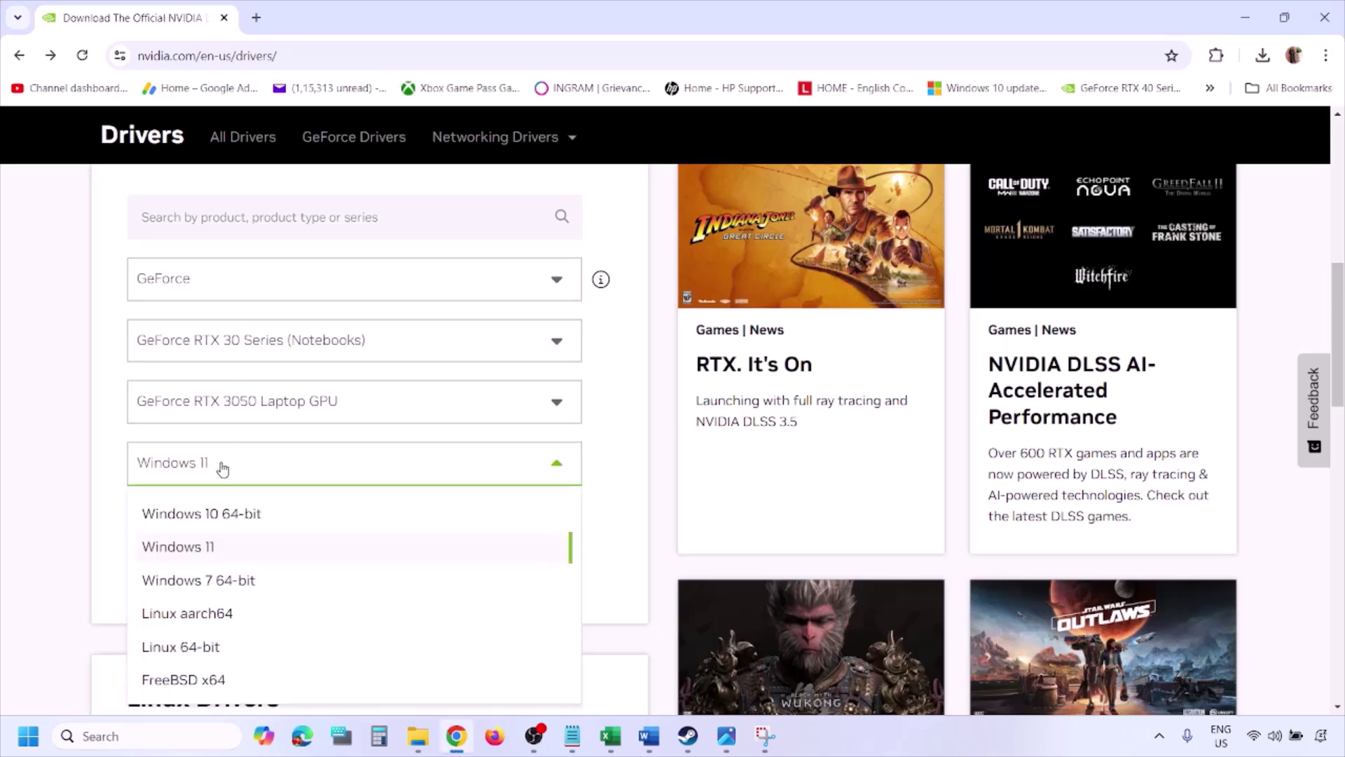
left_click(195, 549)
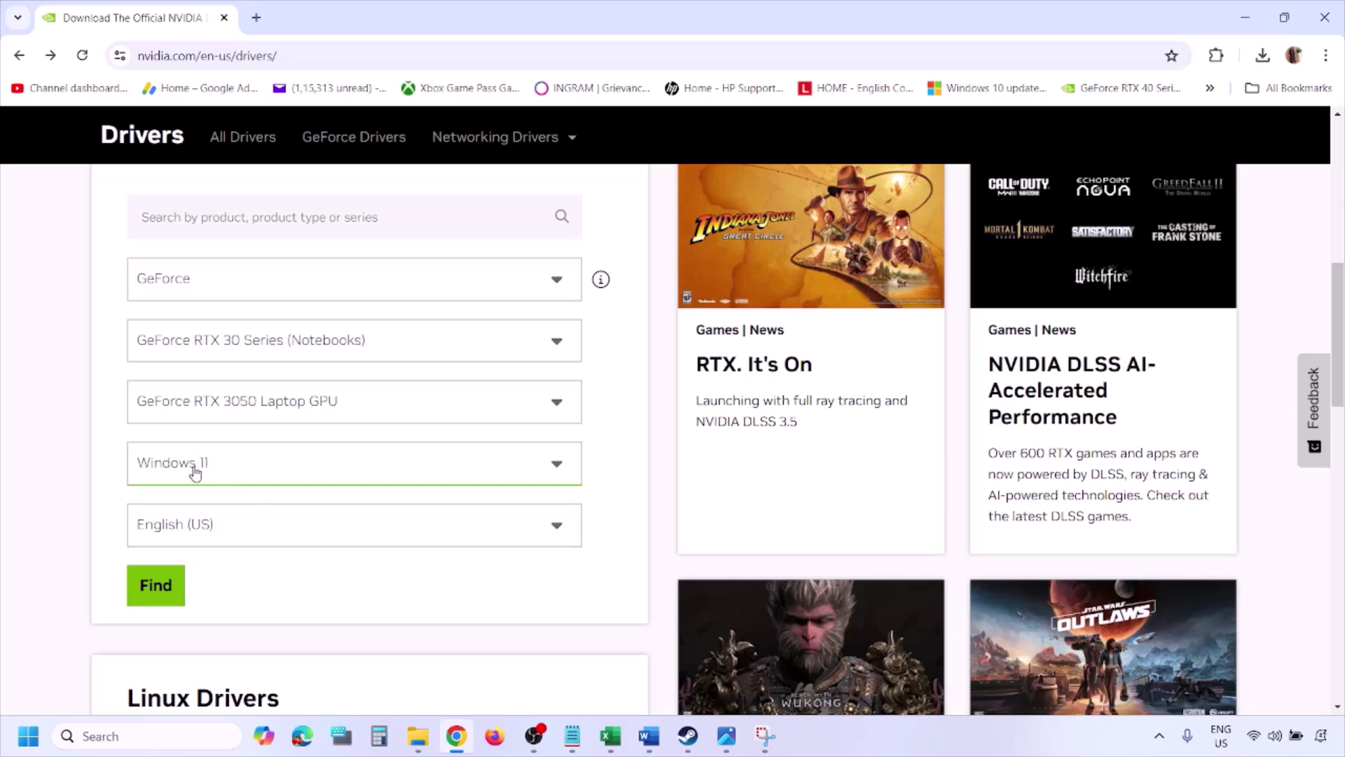
left_click(155, 588)
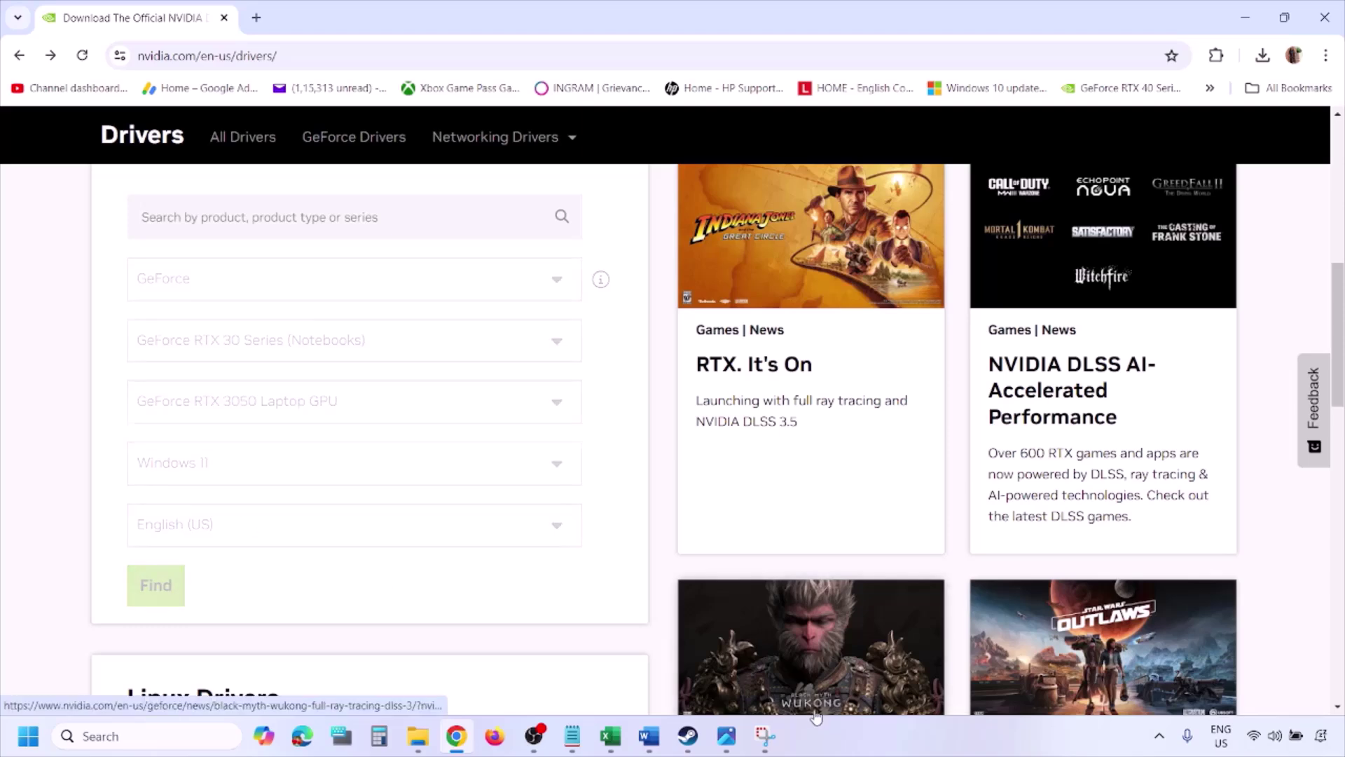
Switch to Photos and review screenshots 1.png through 5.png, covering the NVIDIA driver download and clean installation options
left_click(727, 736)
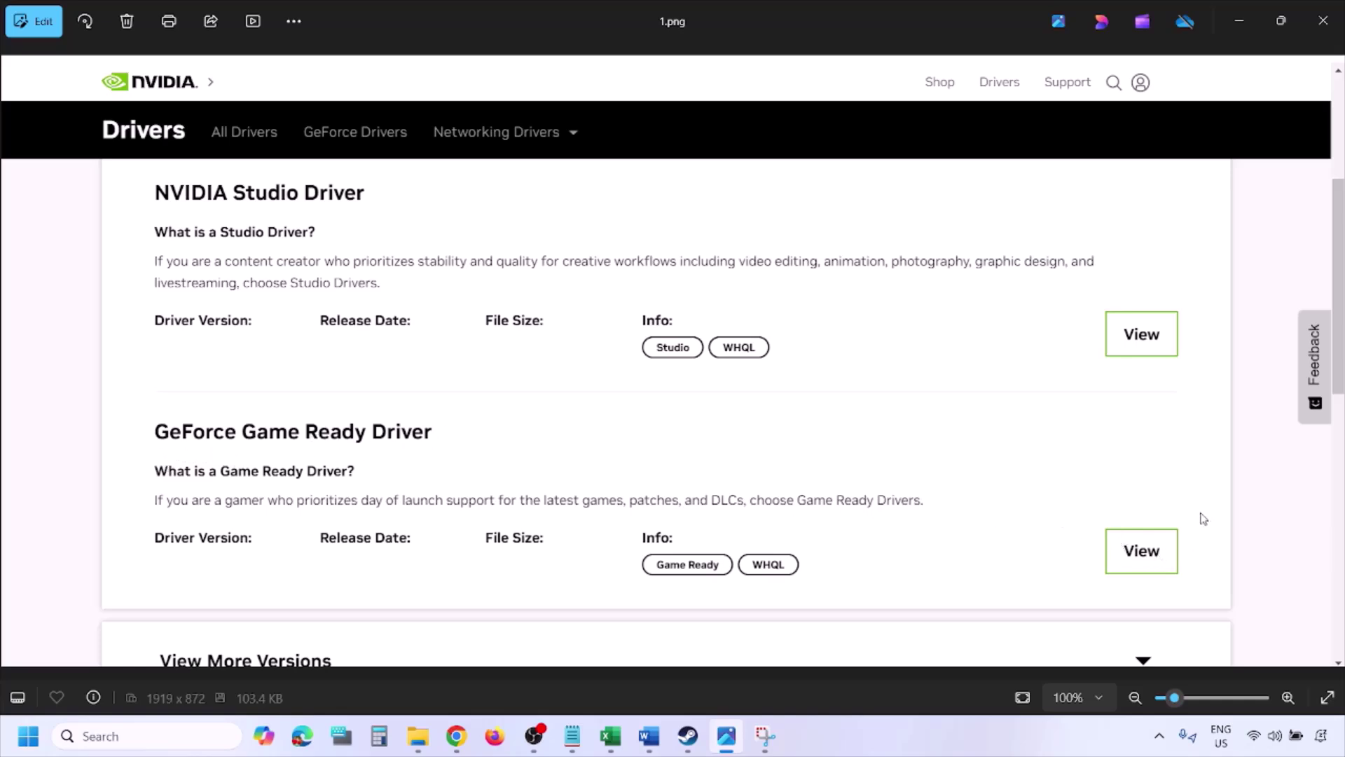
key("Right")
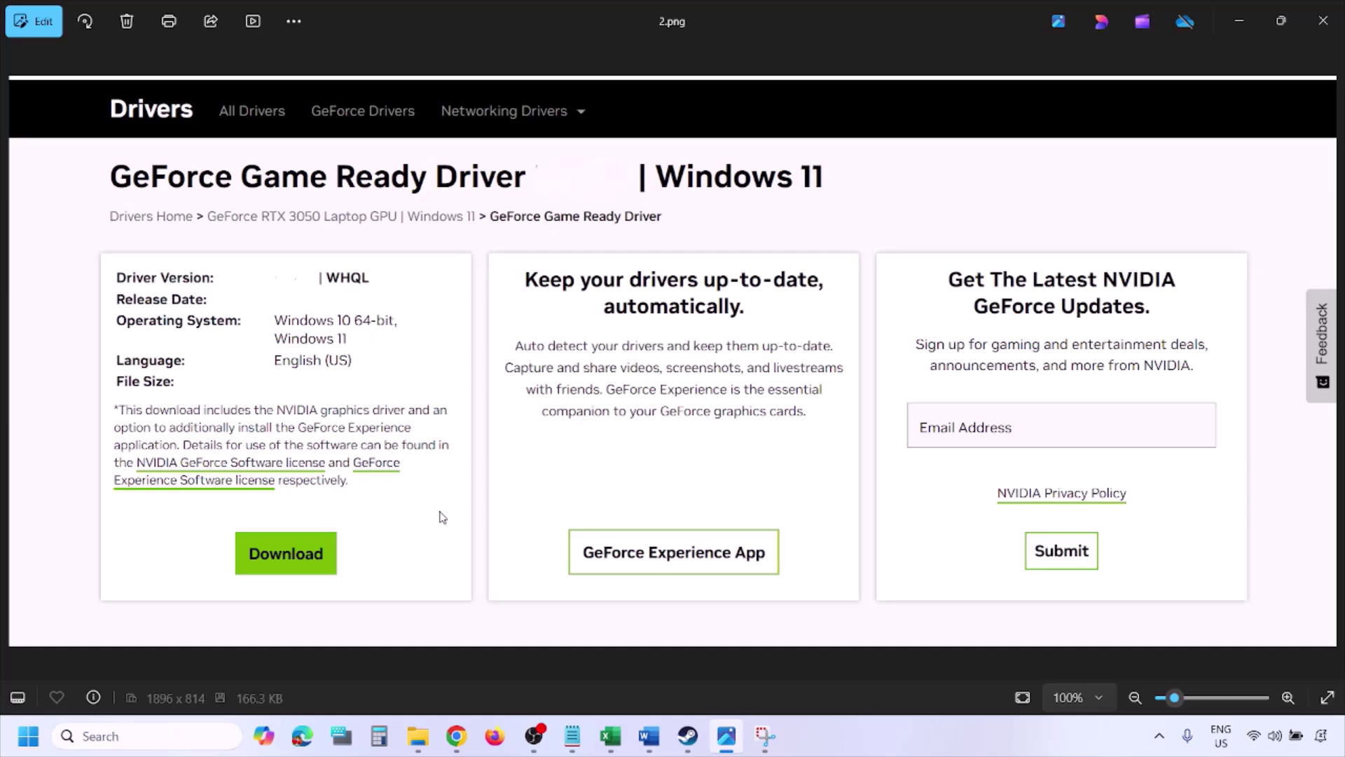
key("Right")
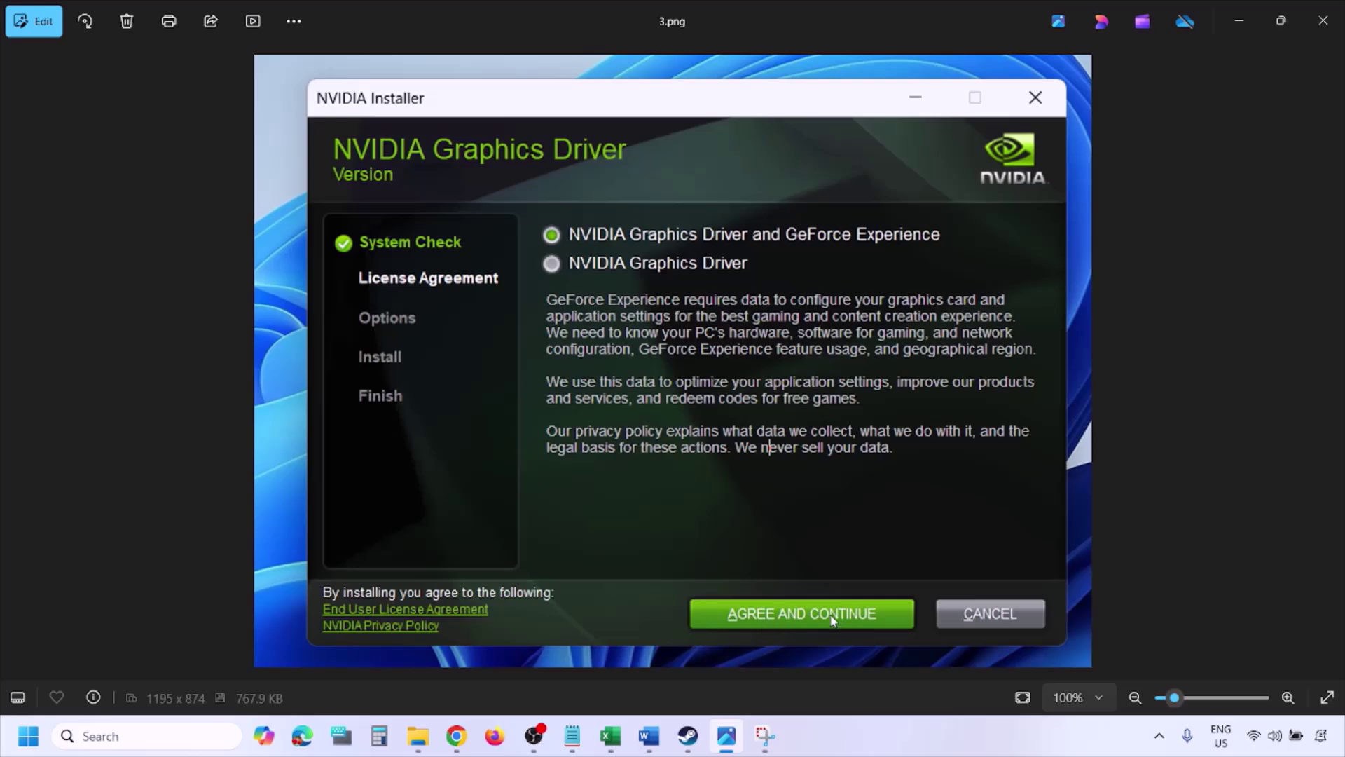
key("Right")
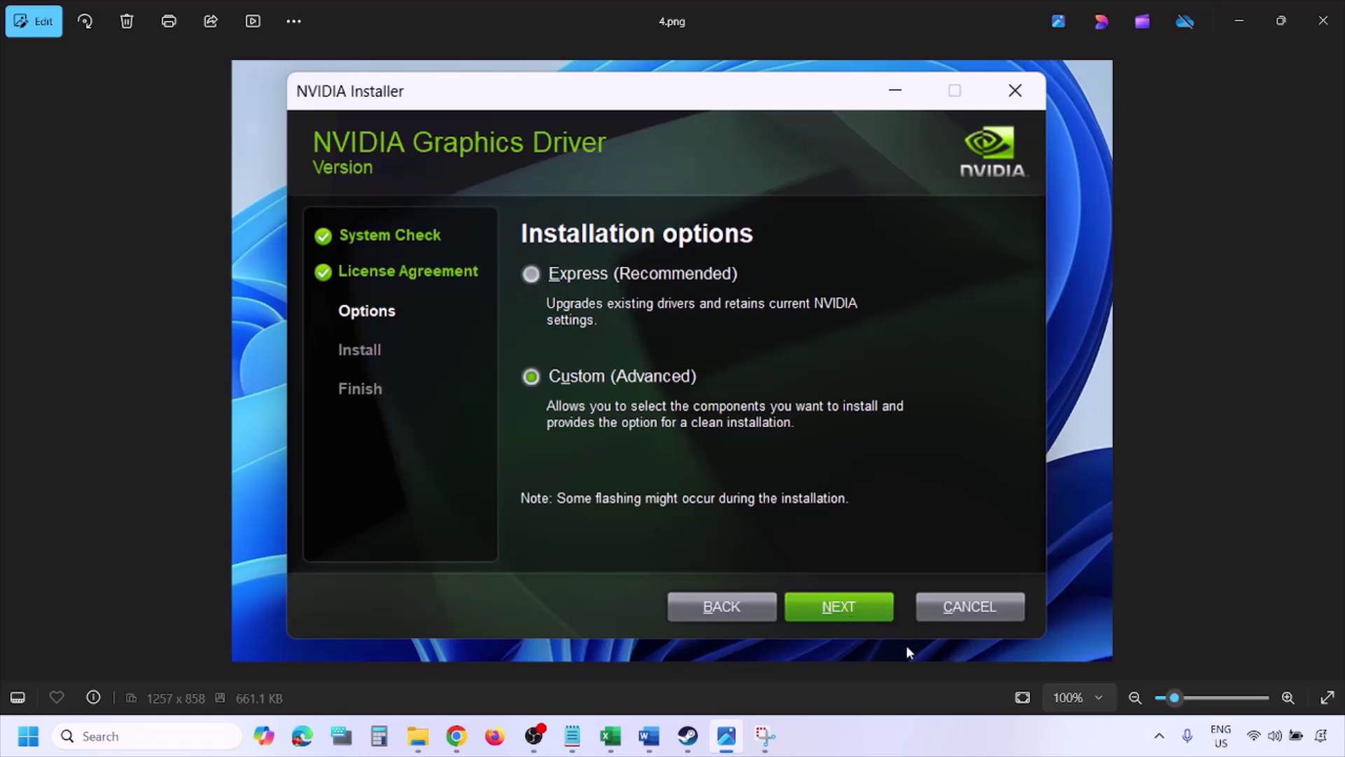
key("Right")
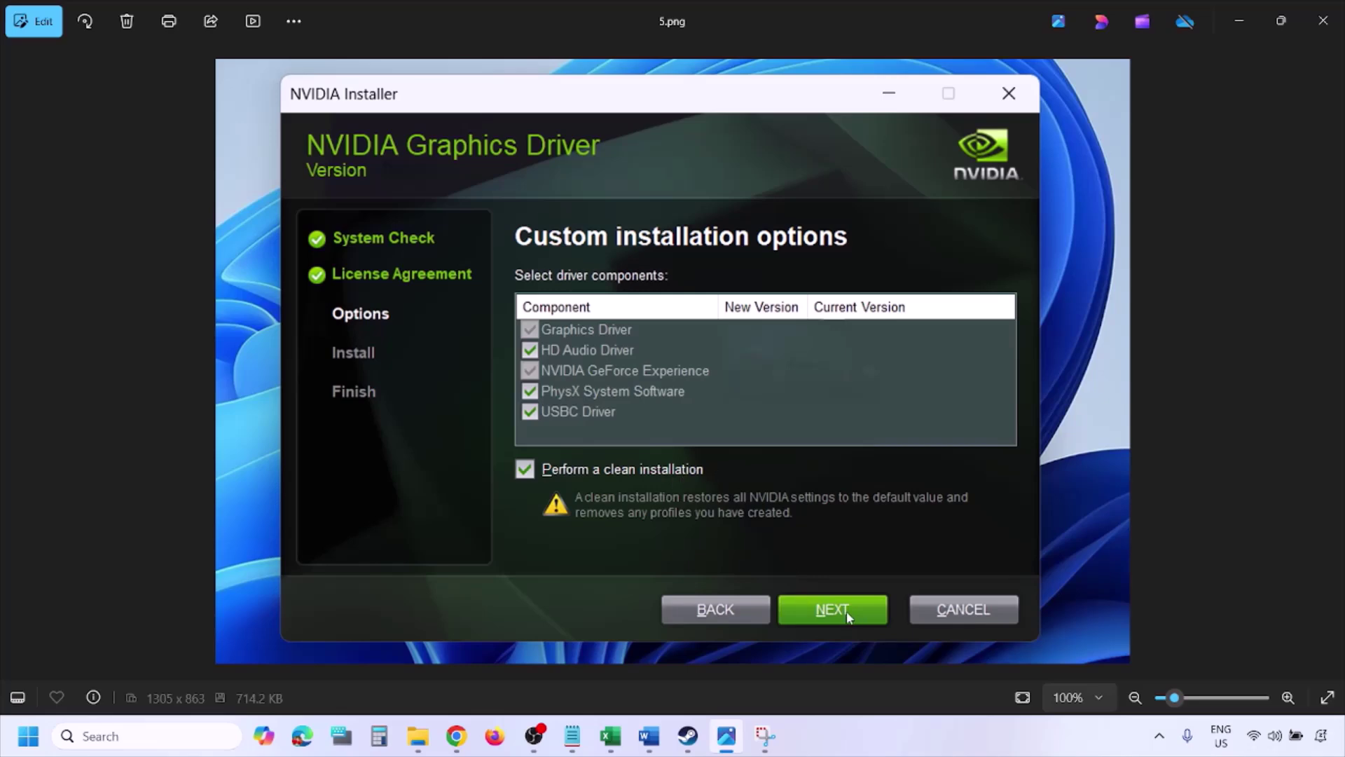
Open the Windows power options
left_click(28, 736)
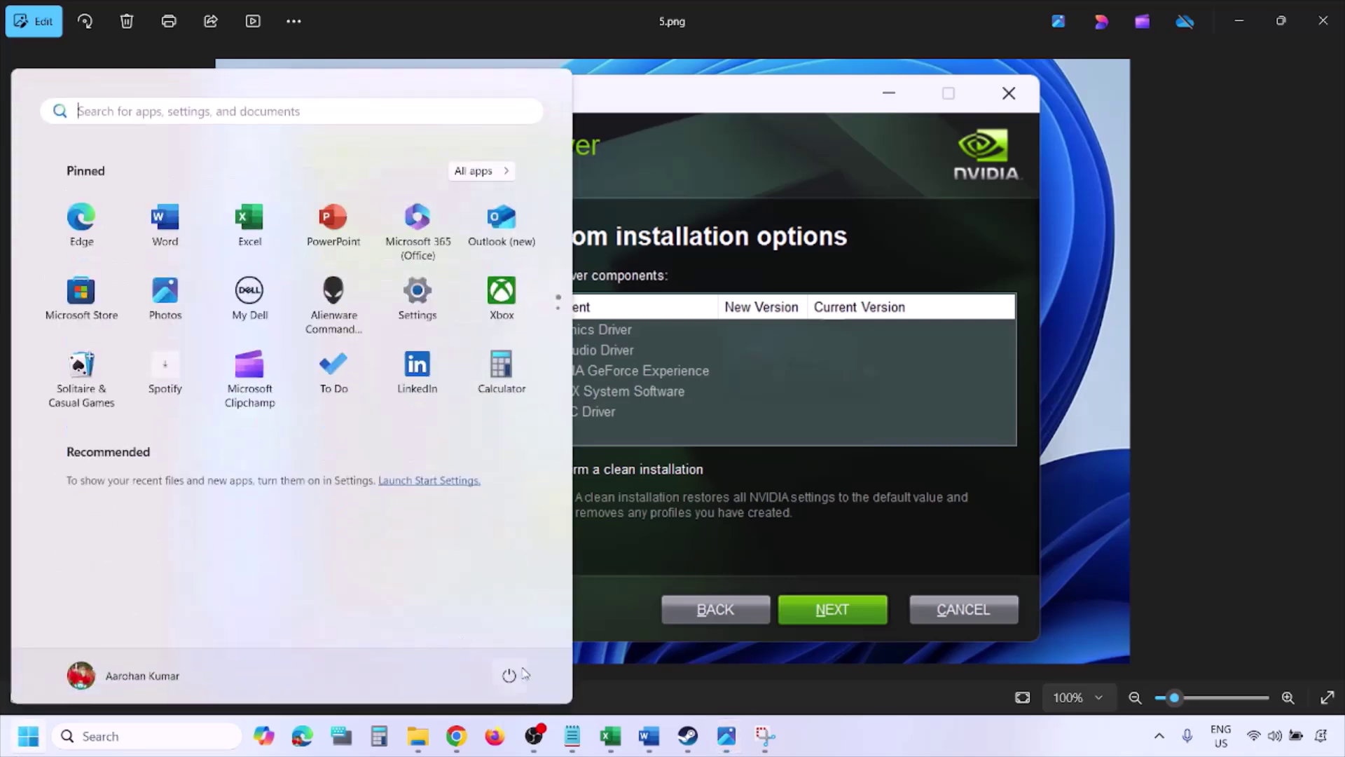
left_click(514, 678)
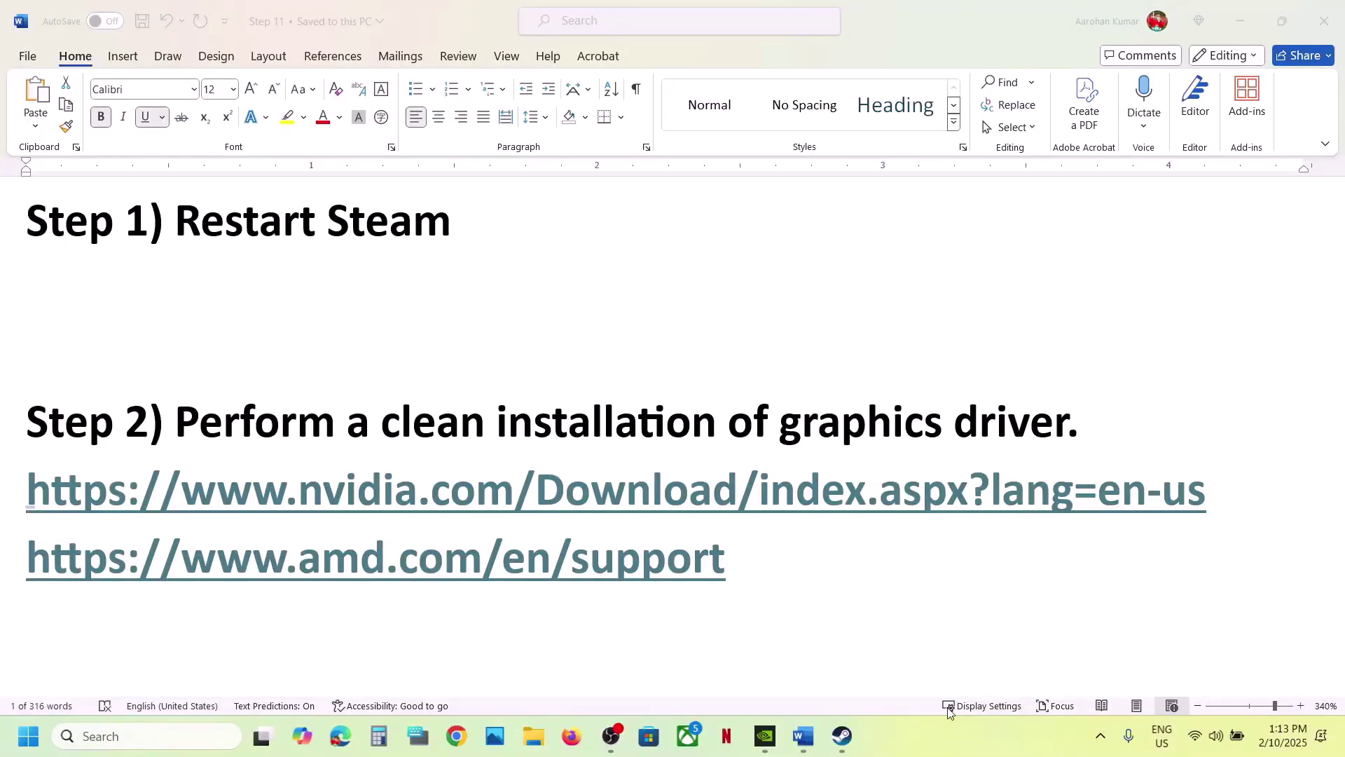
Copy the AMD support link from Step 2 of the document and load it in Chrome
triple_click(748, 556)
key("ctrl+c")
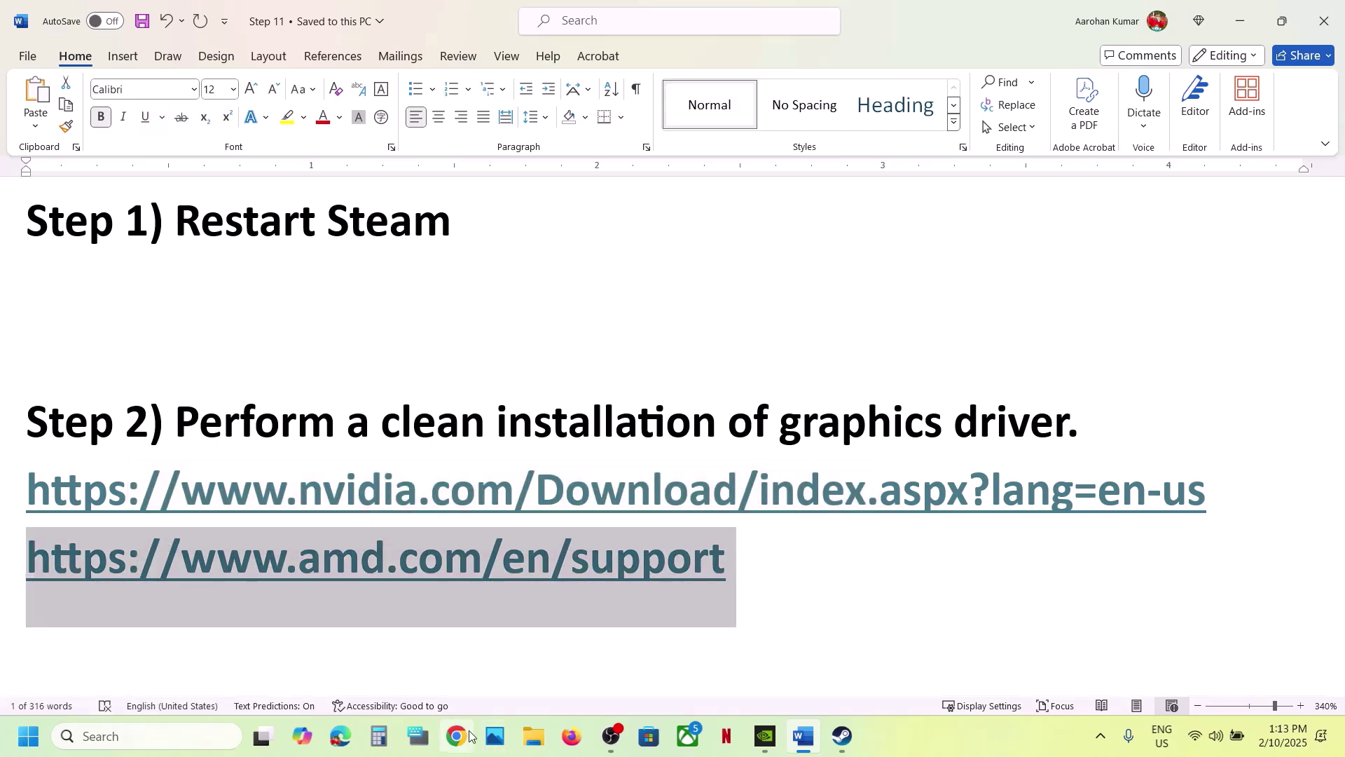
left_click(457, 736)
key("ctrl+v")
key("Return")
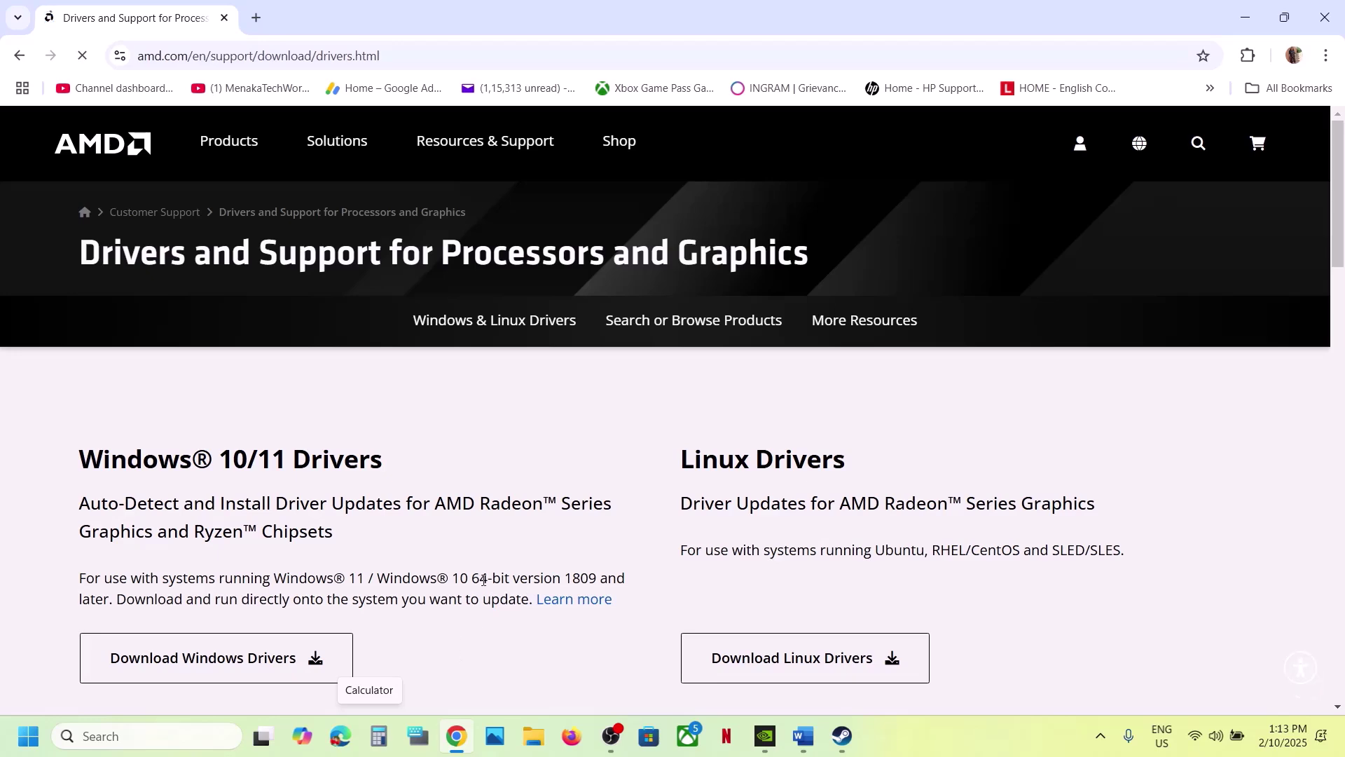
Browse AMD products to Graphics, Radeon RX, Radeon RX 7000 Series, AMD Radeon RX 7900 XTX, and submit the selection
scroll(483, 579, "down", 5)
scroll(484, 586, "down", 3)
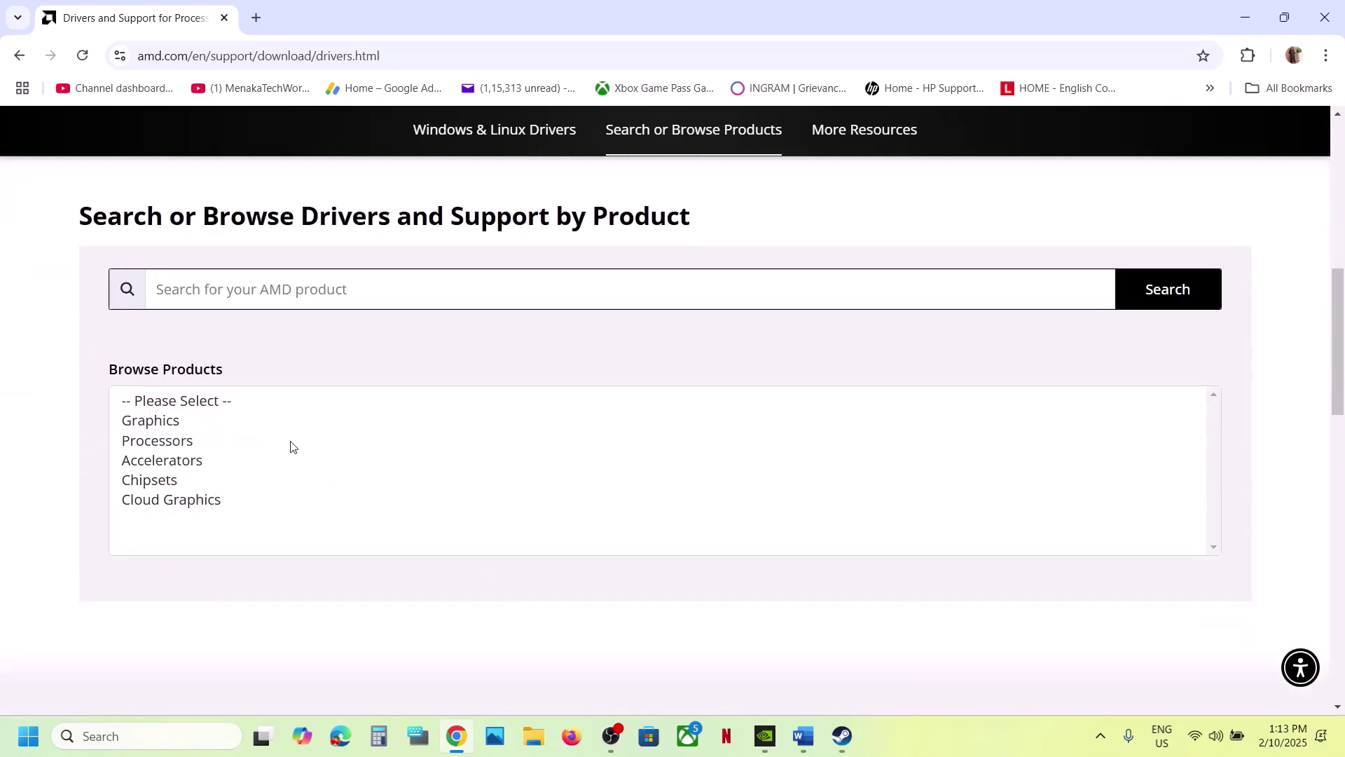
left_click(195, 421)
scroll(292, 428, "down", 2)
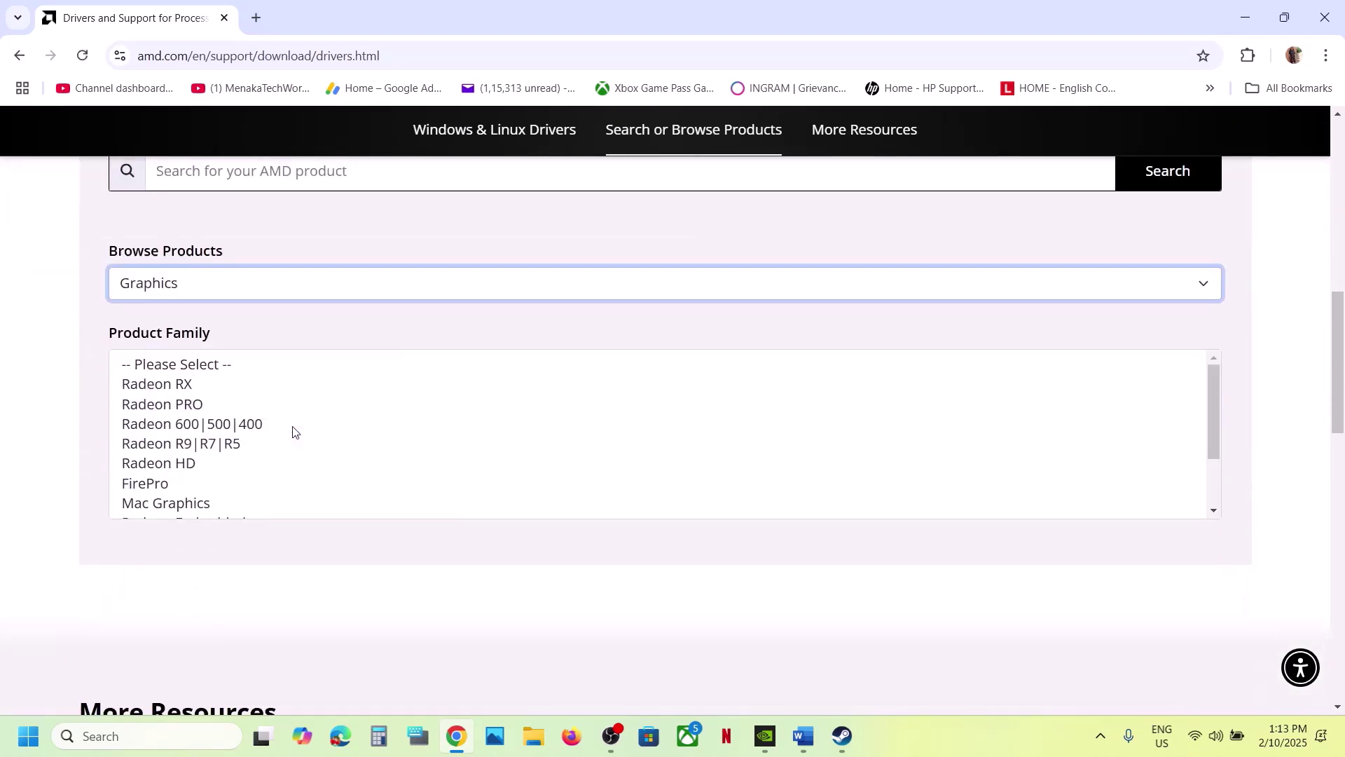
left_click(203, 387)
left_click(266, 474)
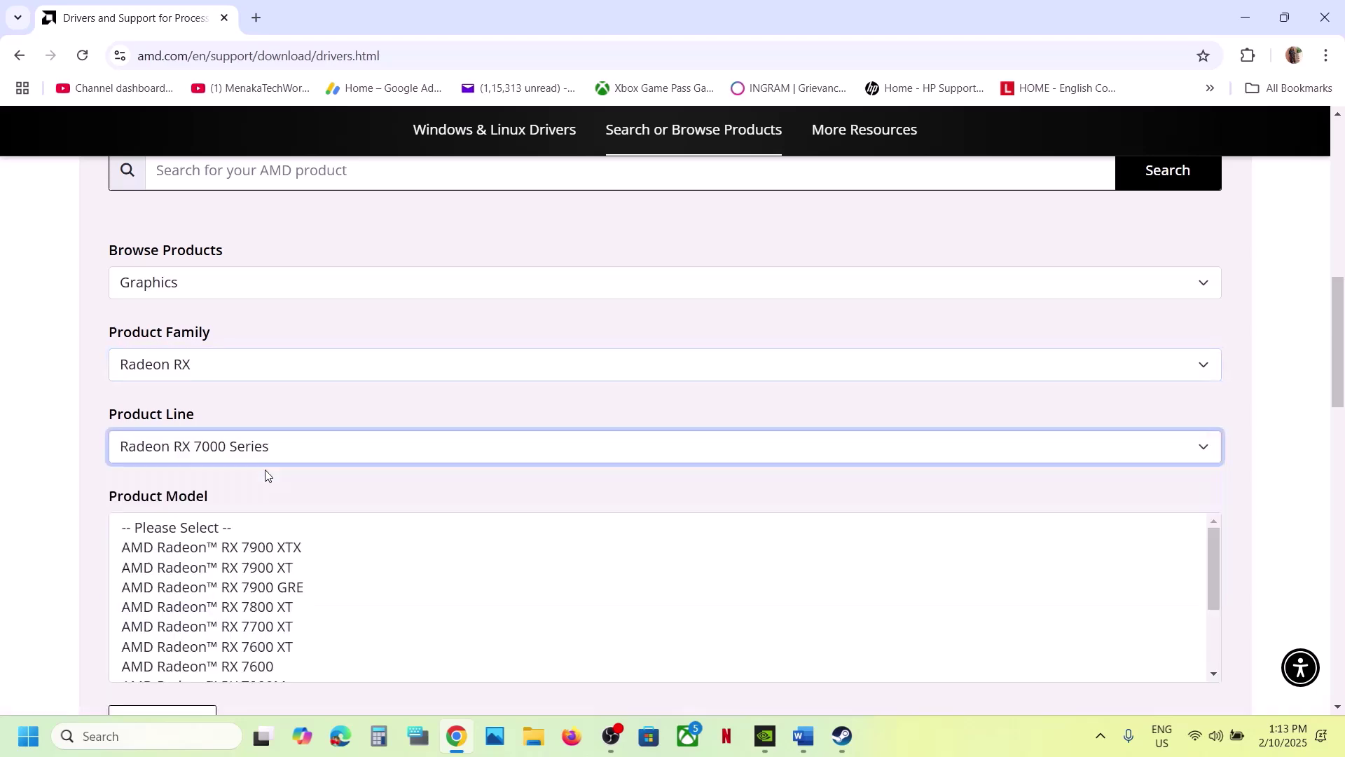
scroll(265, 472, "down", 2)
left_click(244, 393)
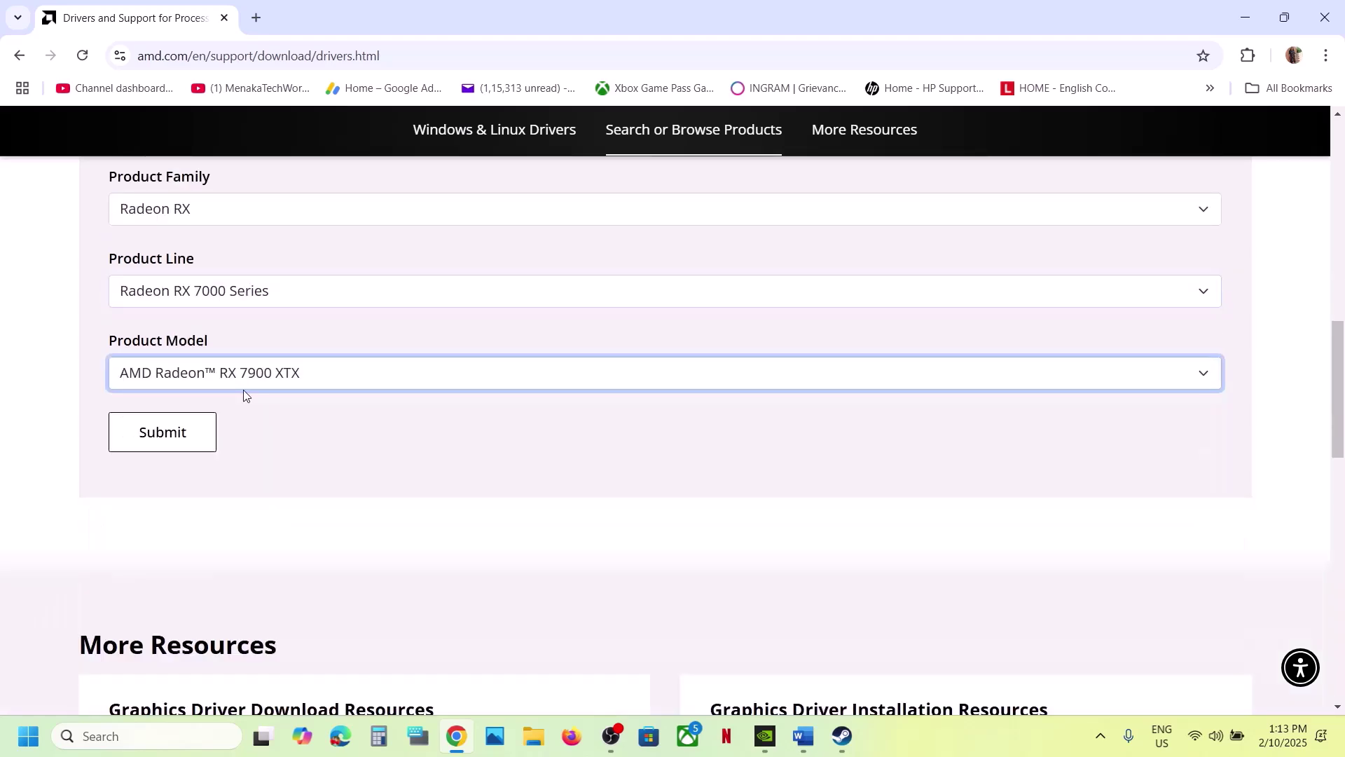
scroll(330, 444, "down", 1)
left_click(168, 384)
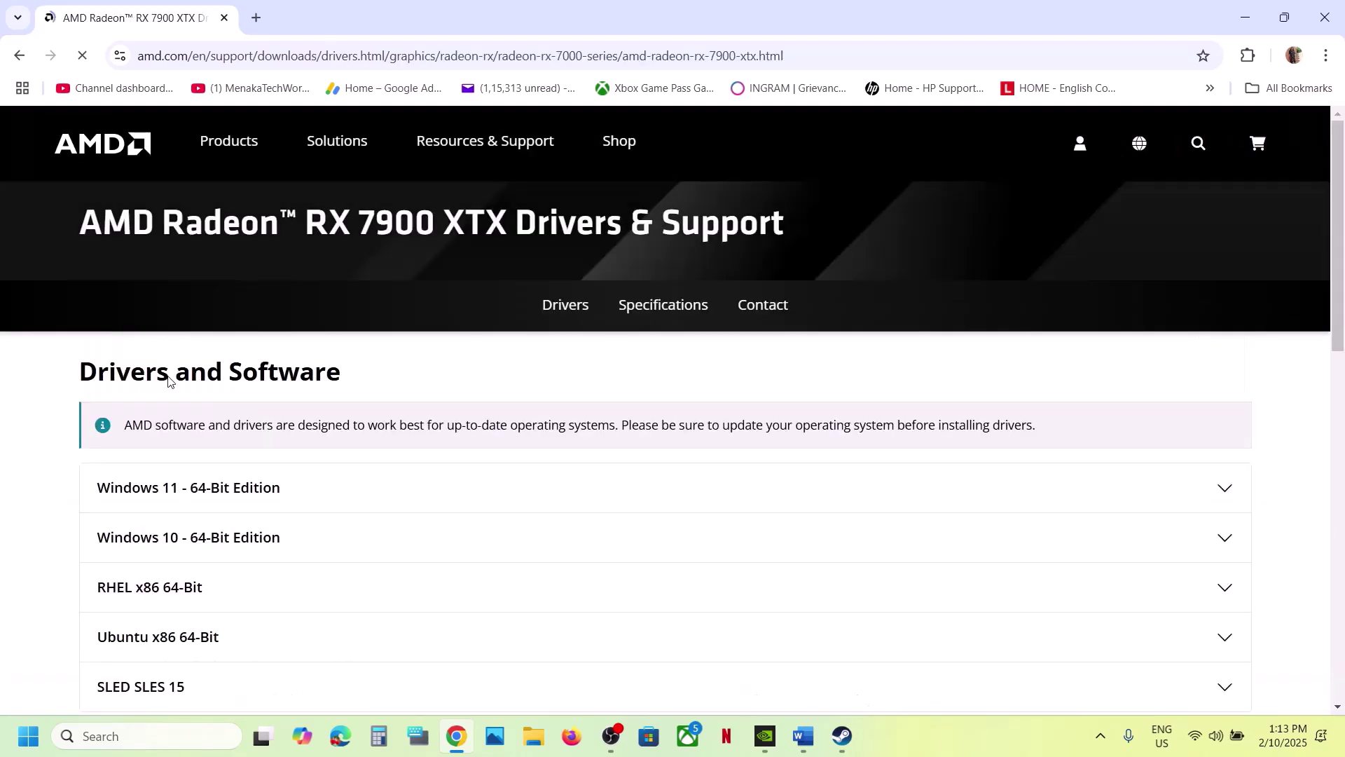
Expand the Windows 11 - 64-Bit Edition drivers and highlight the revision number of AMD Software: Adrenalin Edition
scroll(557, 387, "down", 2)
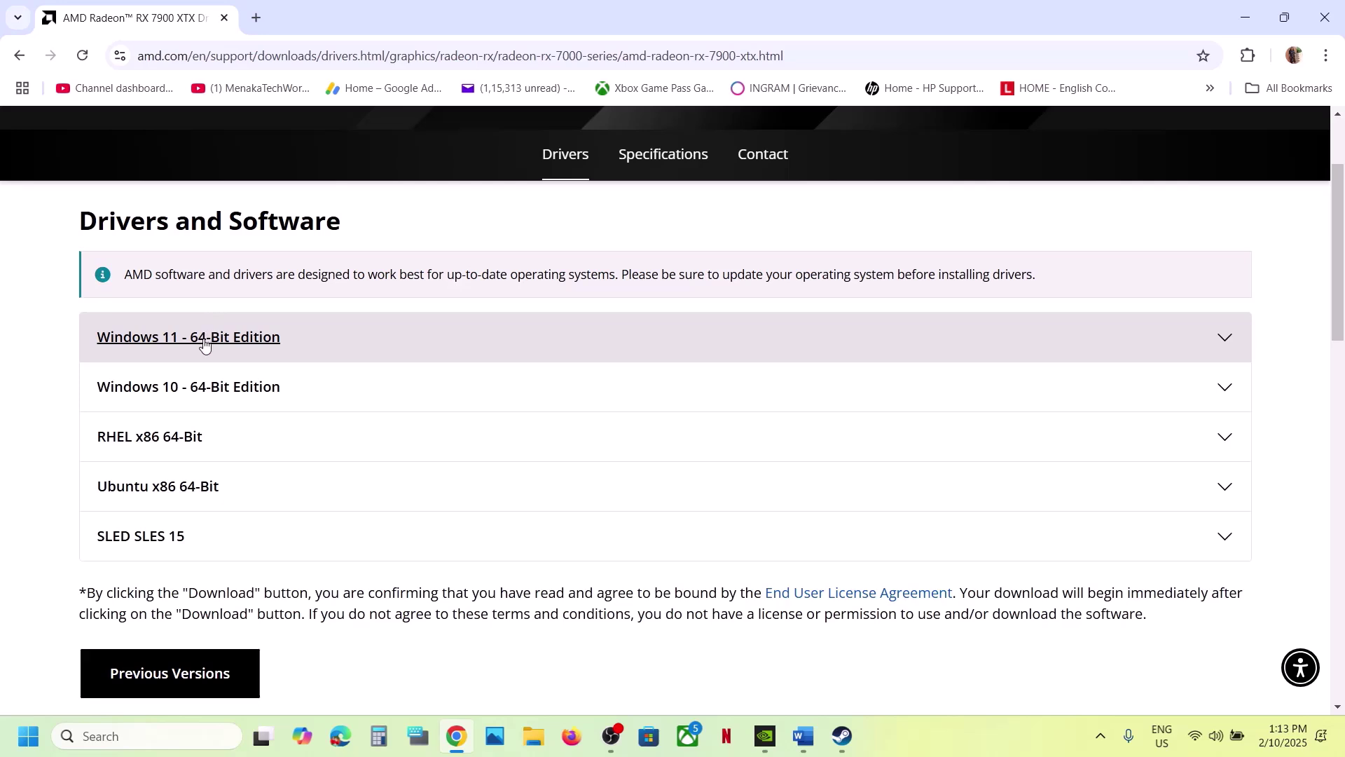
left_click(204, 342)
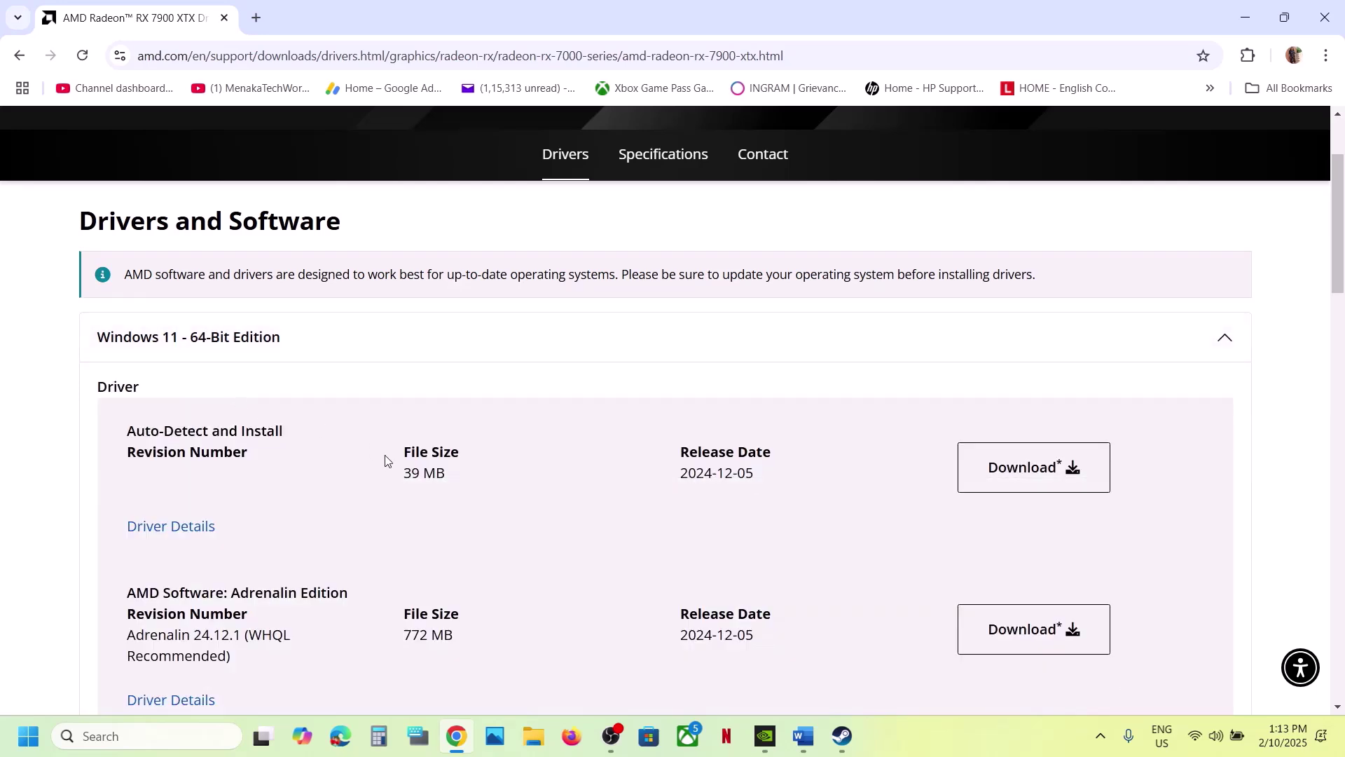
scroll(384, 459, "down", 1)
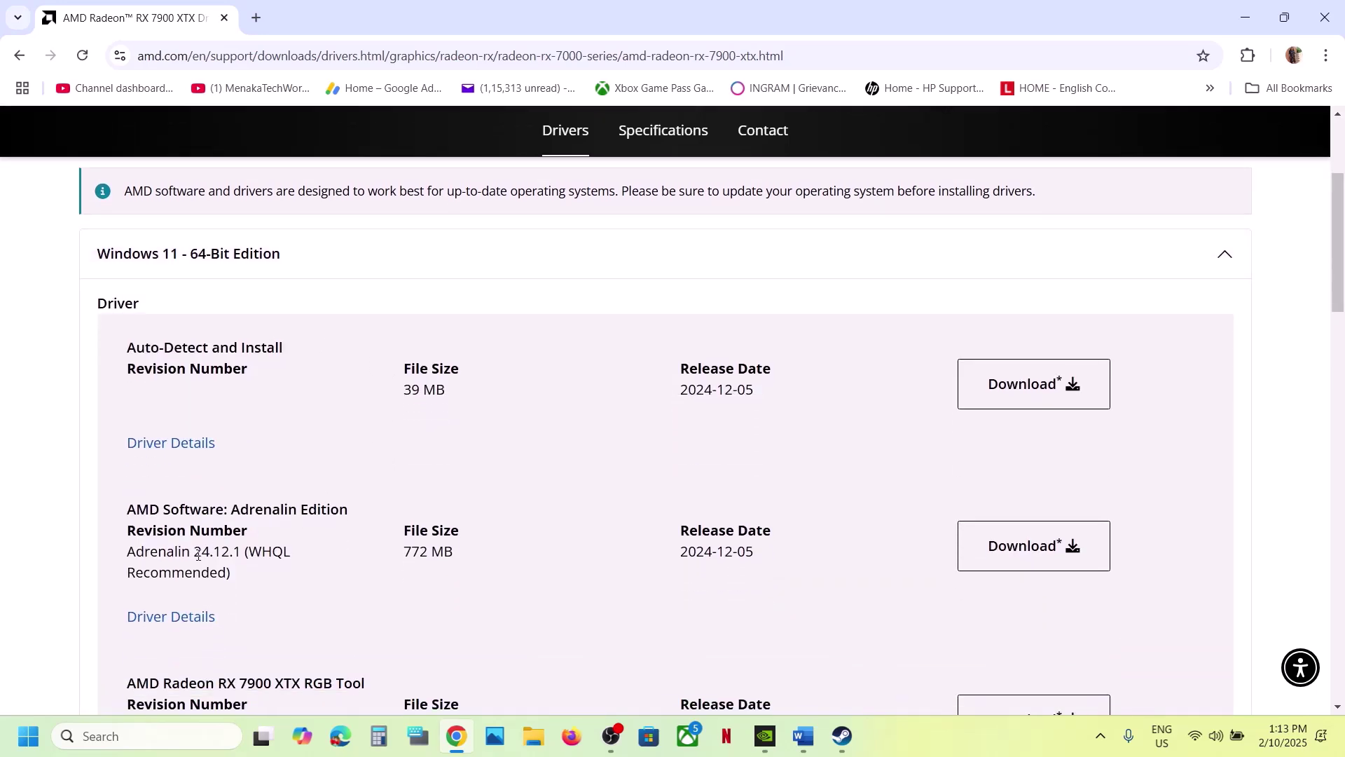
left_click_drag(195, 555, 239, 553)
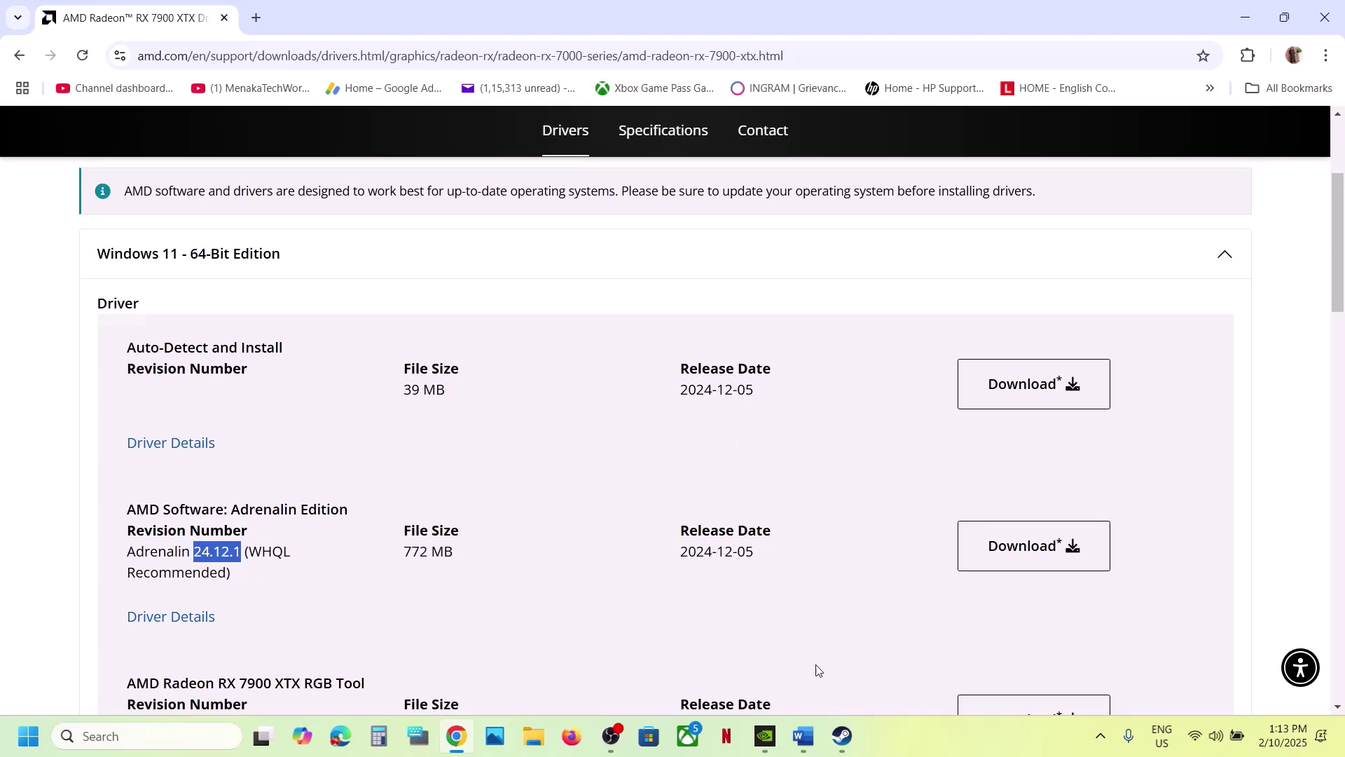
Switch to Word, copy "graphics" from the Step 3 heading, search Windows for it and open Graphics settings
left_click(804, 736)
scroll(403, 513, "down", 3)
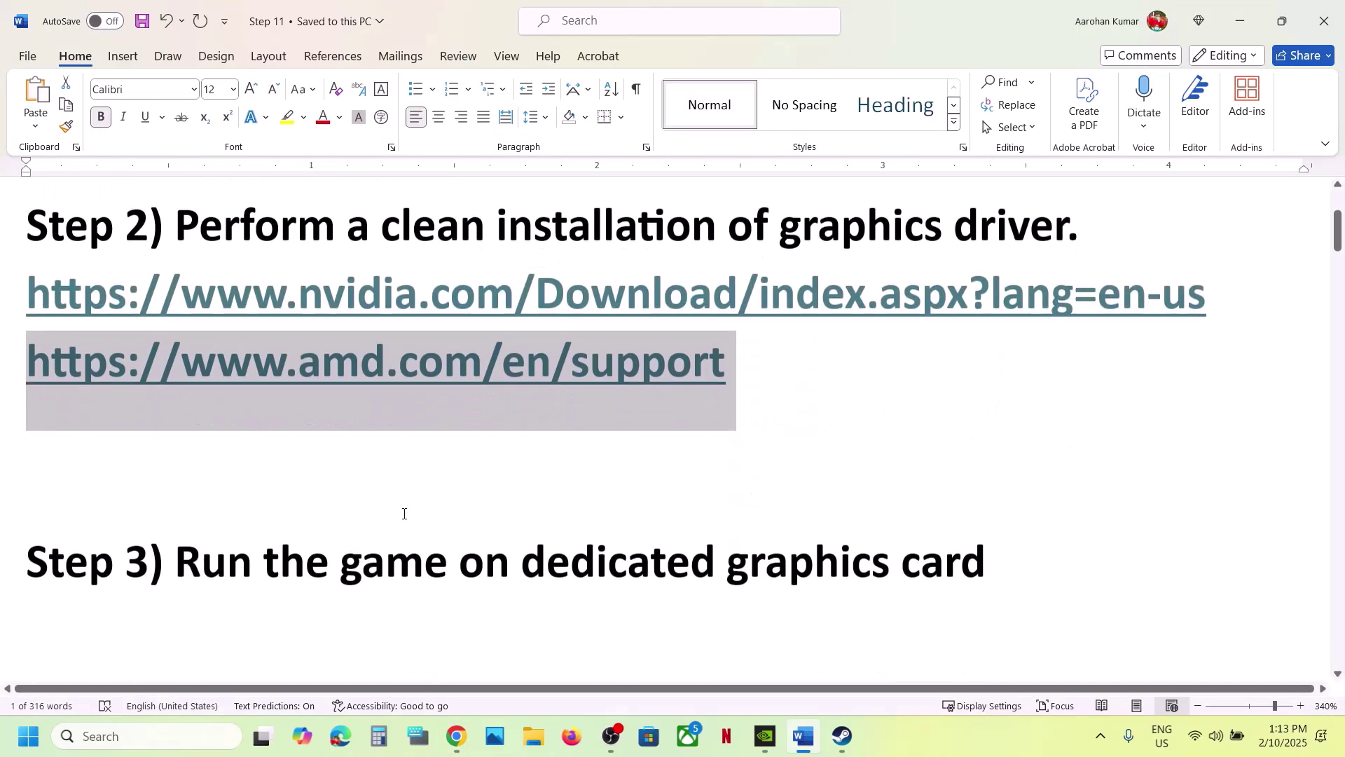
scroll(404, 514, "up", 3)
scroll(404, 514, "down", 2)
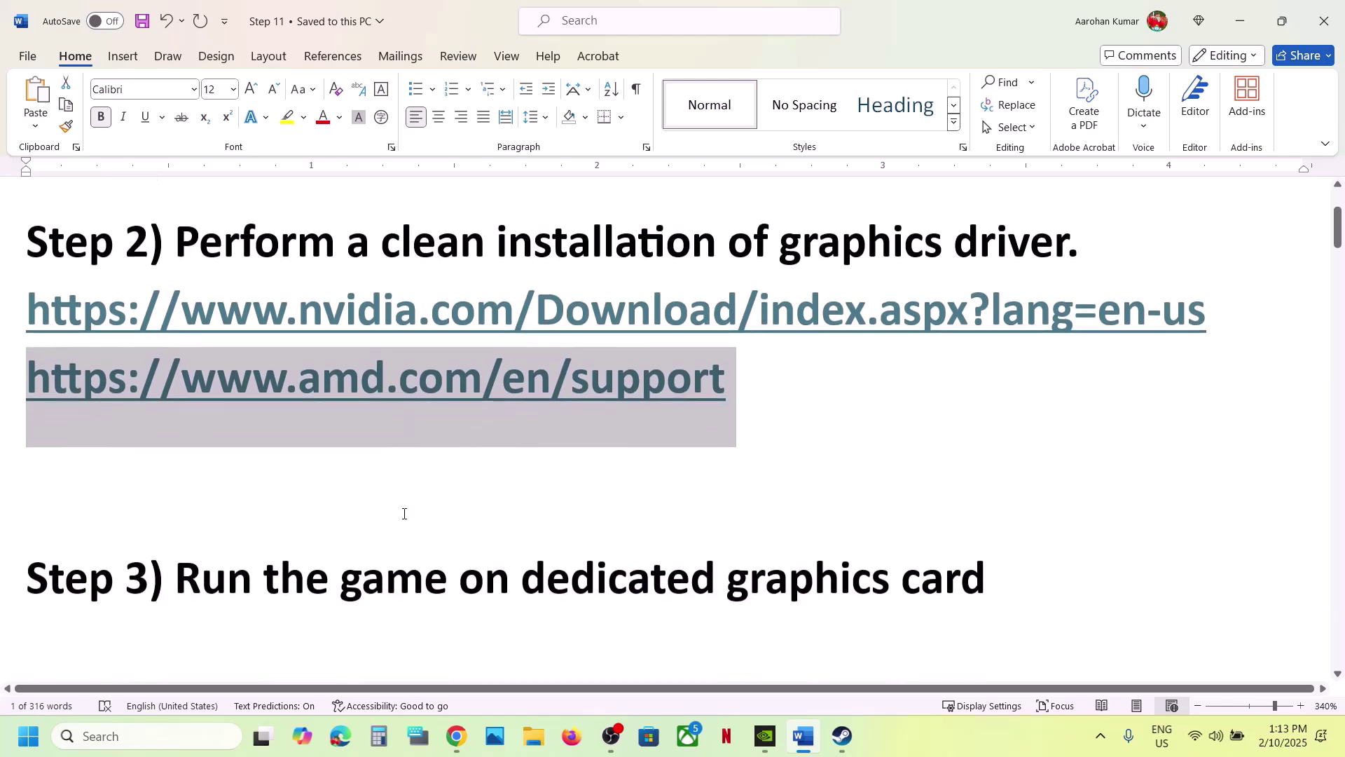
double_click(764, 579)
key("ctrl+c")
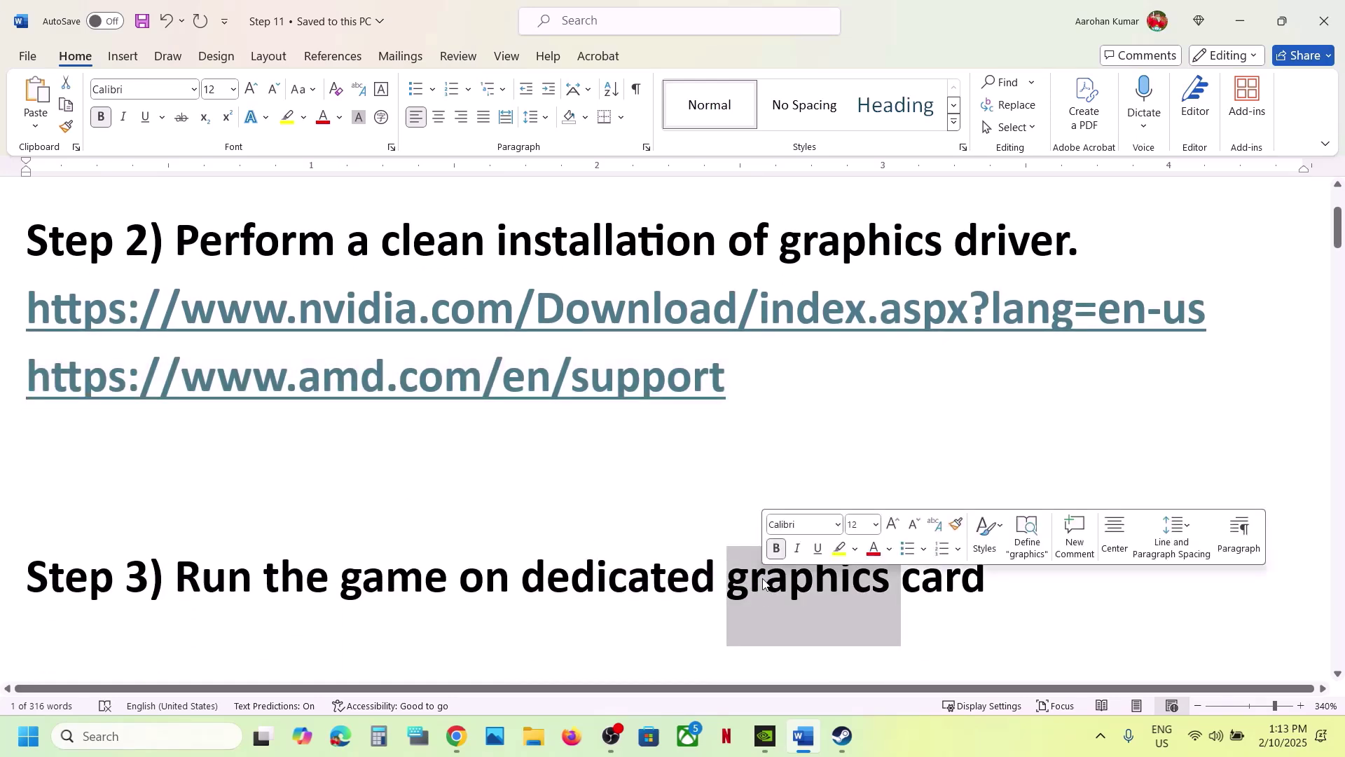
left_click(177, 737)
key("ctrl+v")
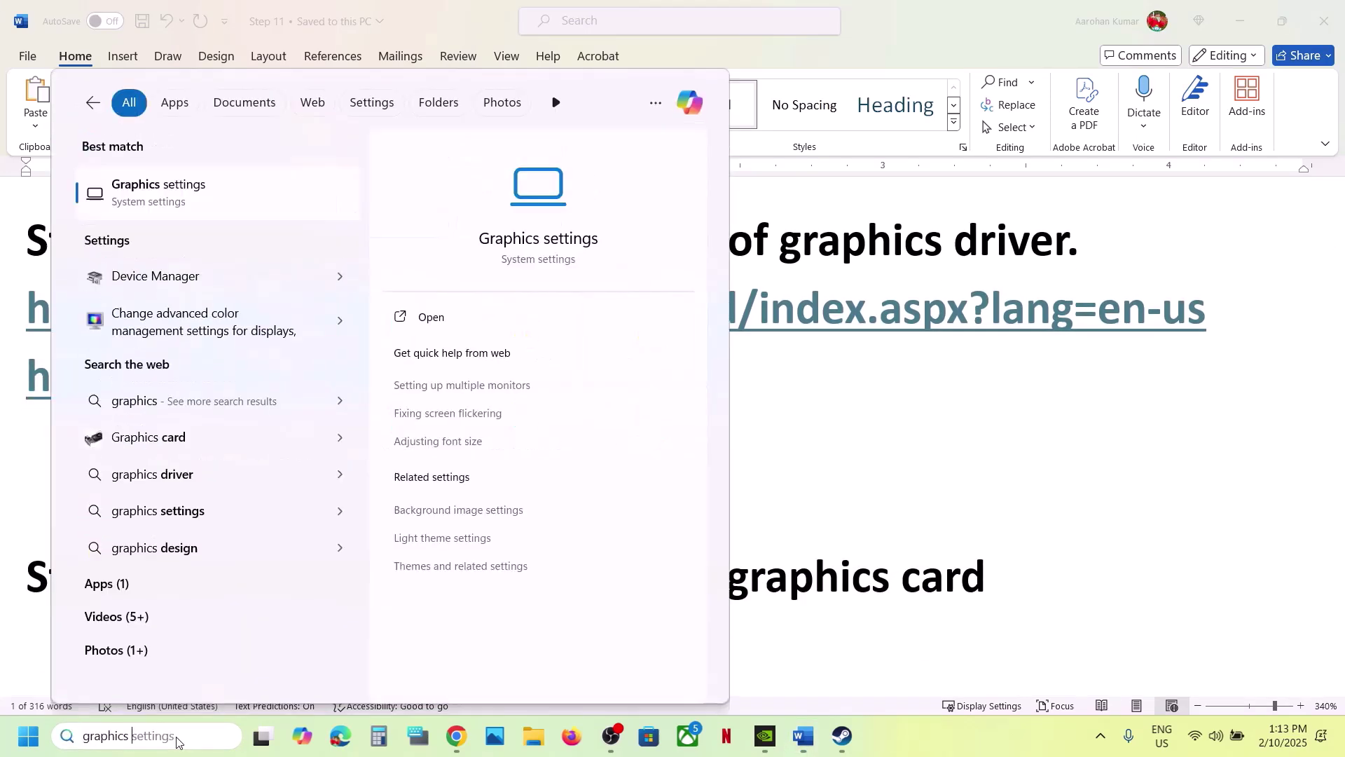
left_click(147, 196)
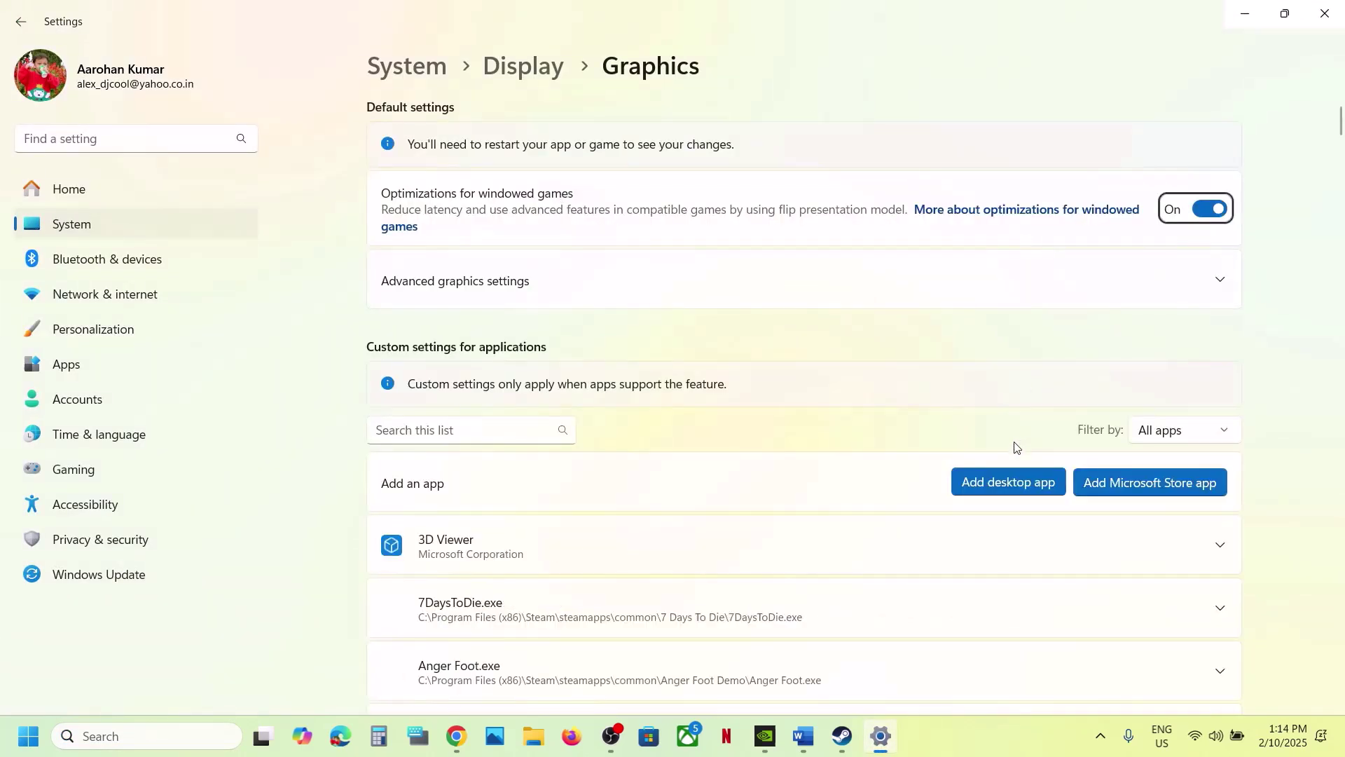
Start adding a desktop app to the custom graphics settings and browse to C:\Program Files (x86)\Steam\steamapps\common
left_click(1006, 482)
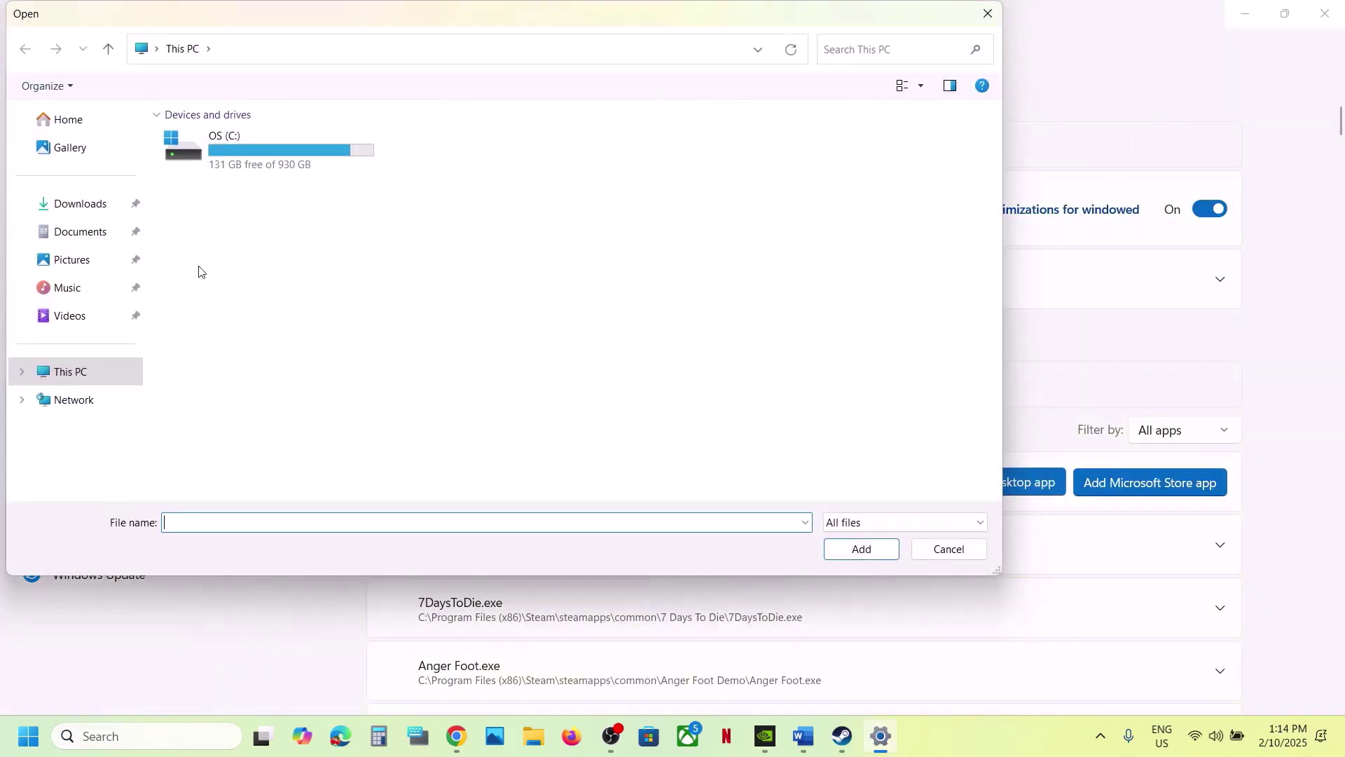
double_click(245, 166)
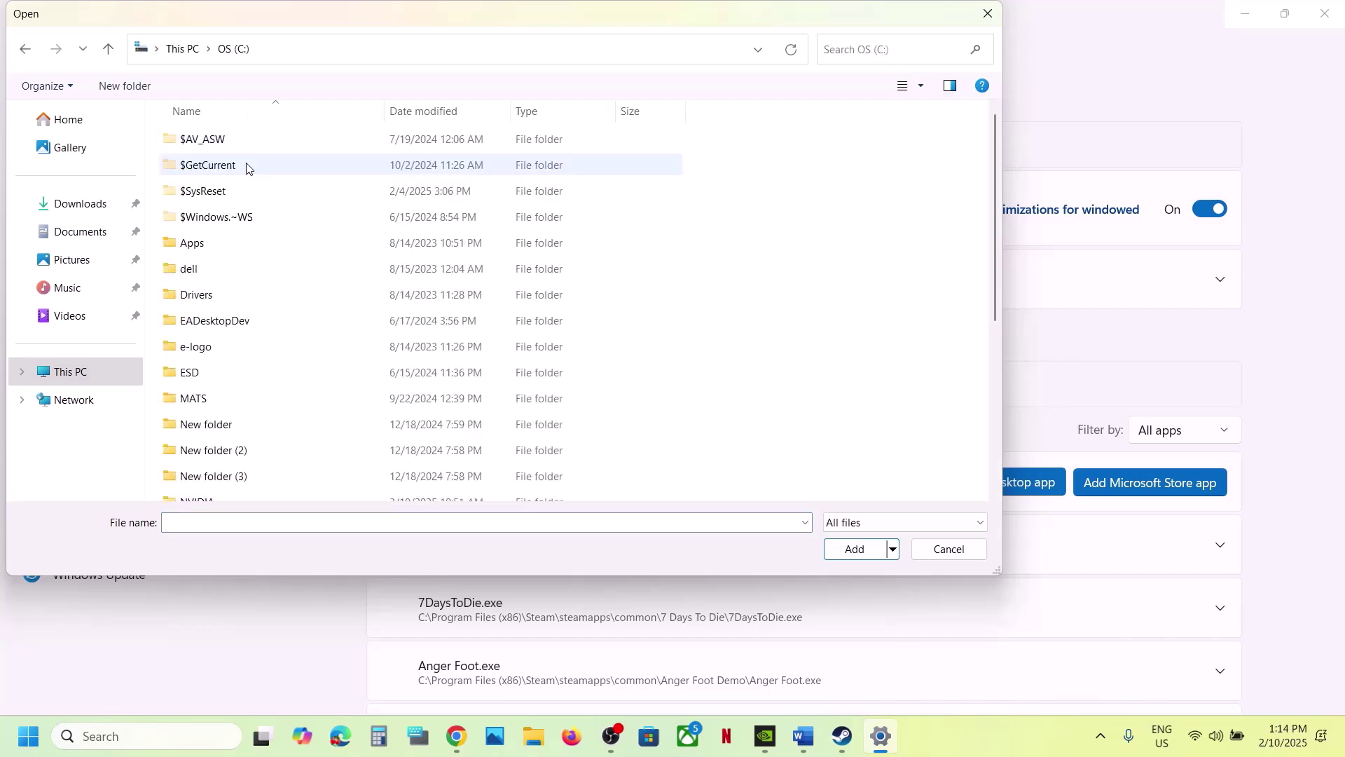
scroll(300, 292, "down", 4)
double_click(282, 315)
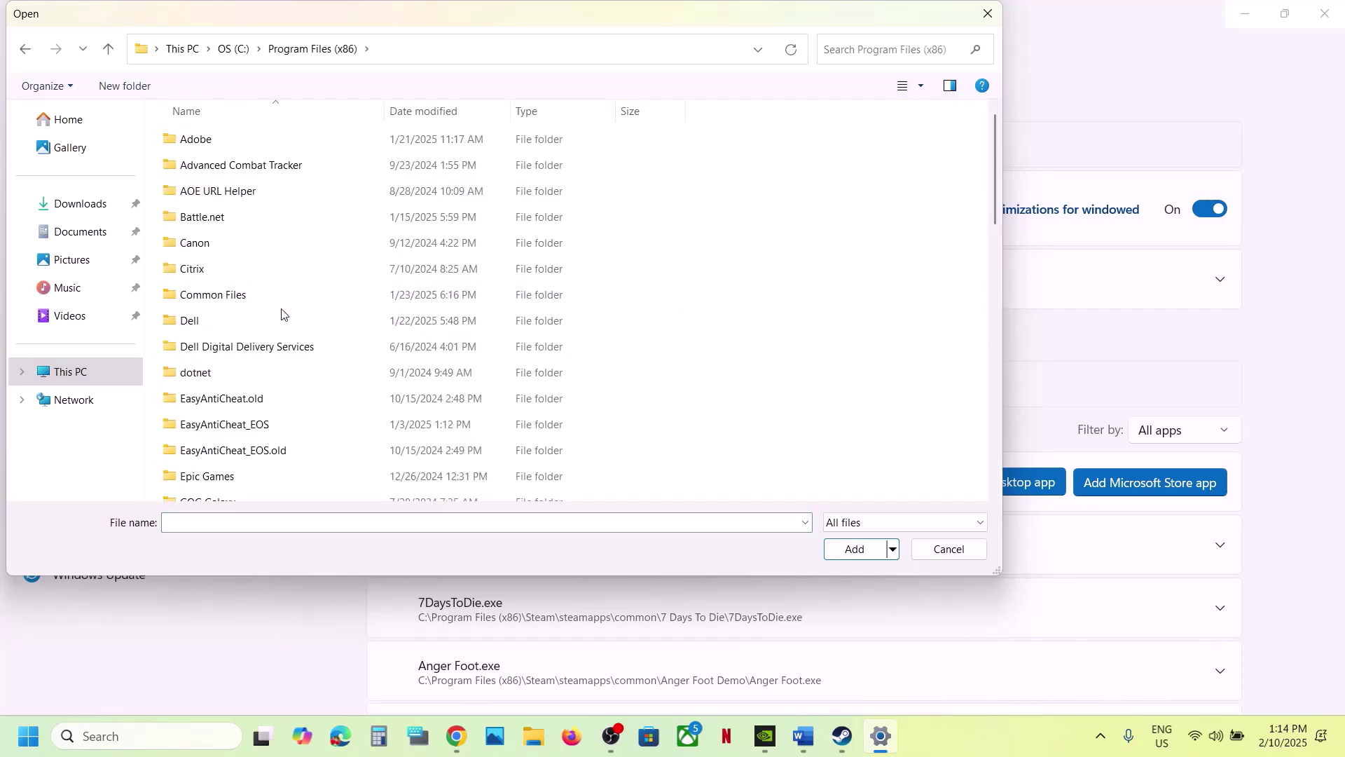
scroll(282, 314, "down", 8)
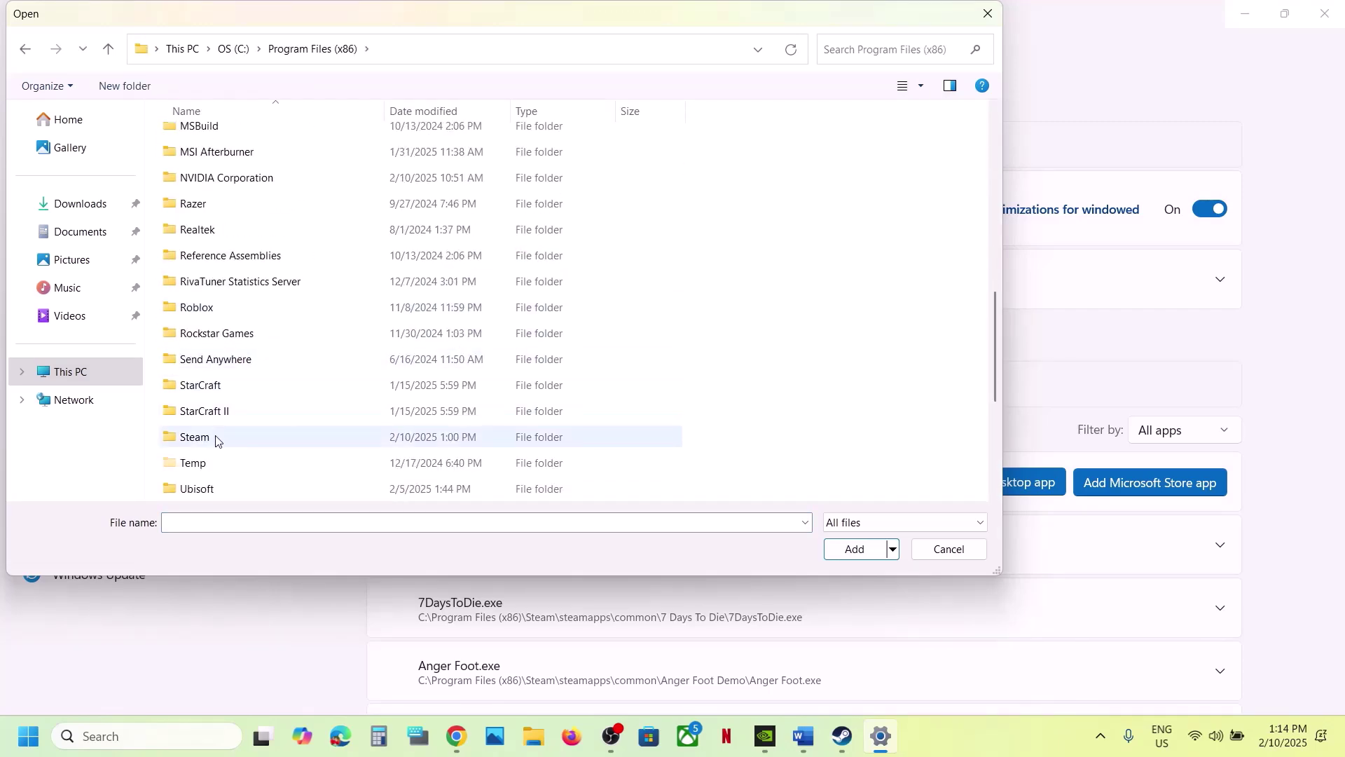
double_click(215, 438)
scroll(231, 336, "down", 3)
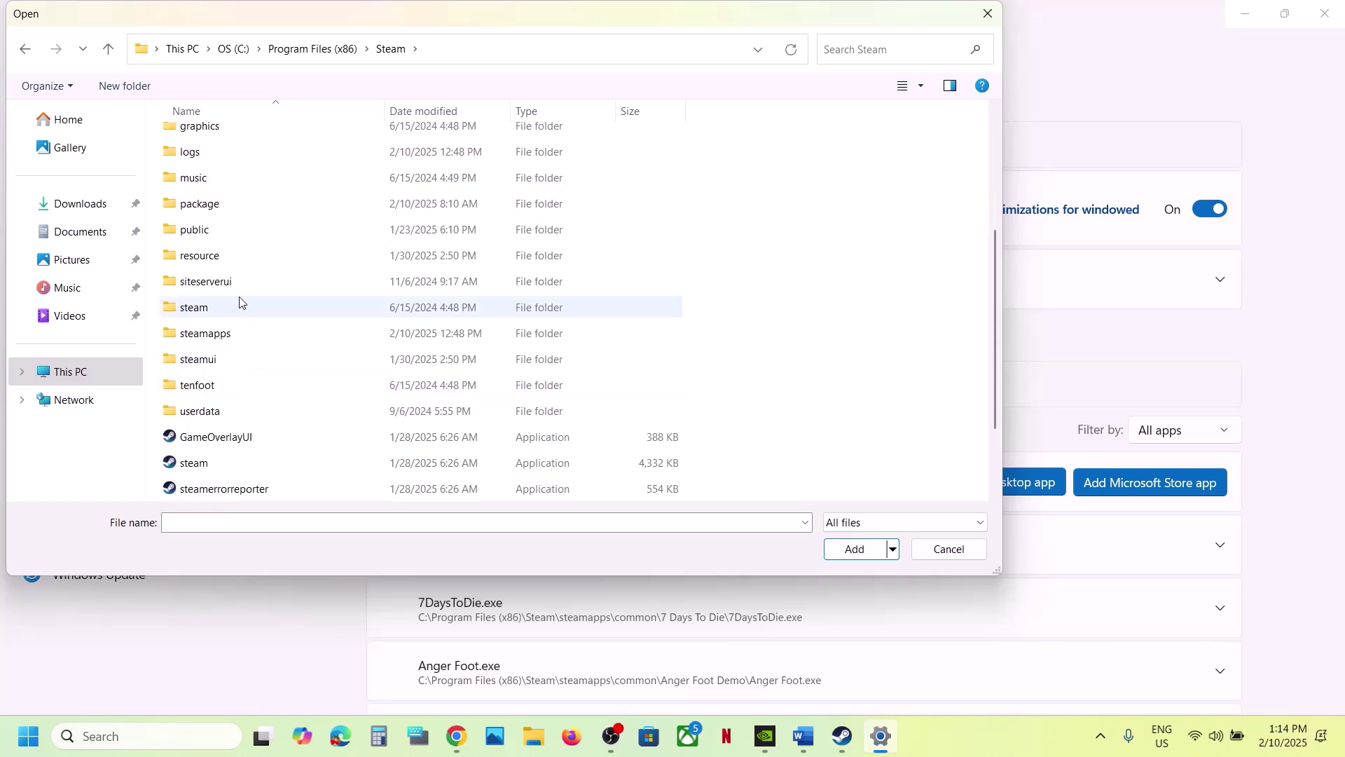
double_click(219, 334)
left_click(214, 145)
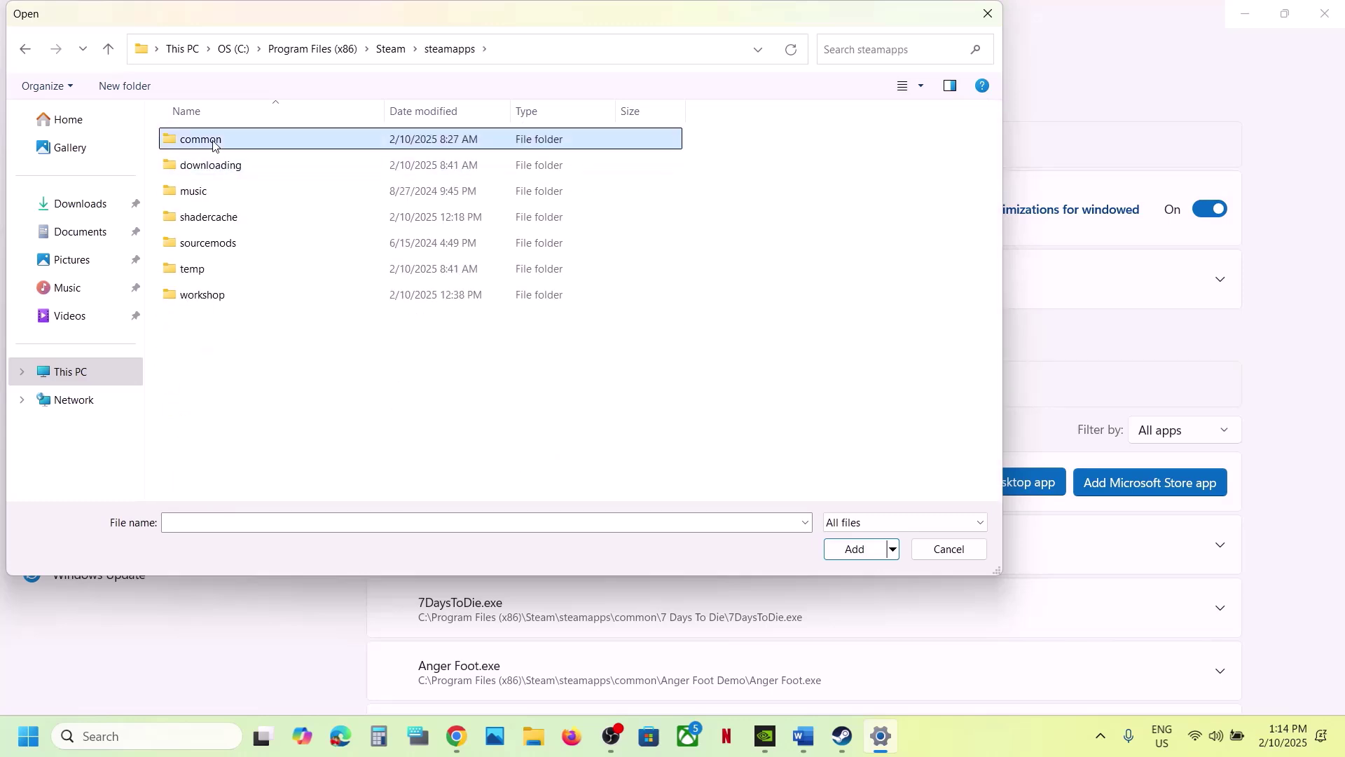
double_click(214, 146)
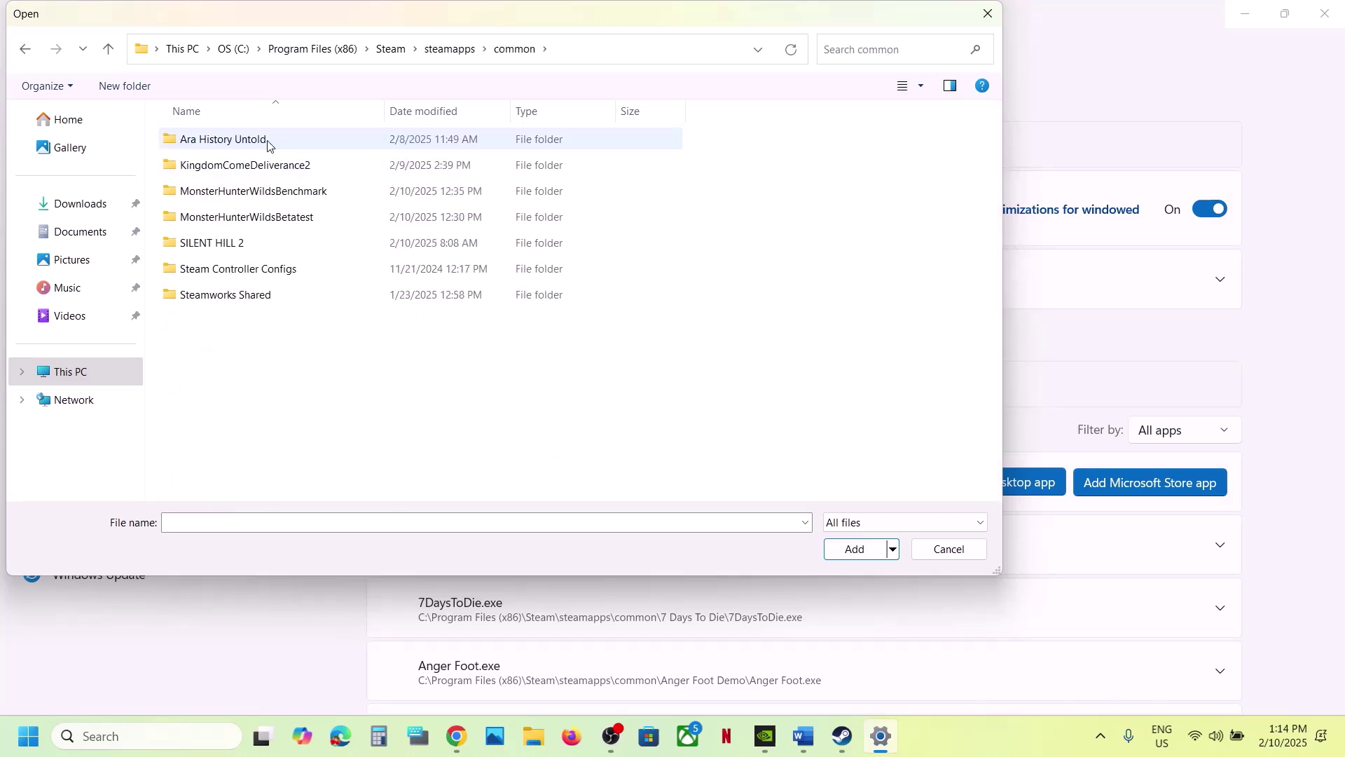
Add the MonsterHunterWilds application from the MonsterHunterWildsBenchmark folder to the graphics app list
left_click(309, 188)
double_click(310, 191)
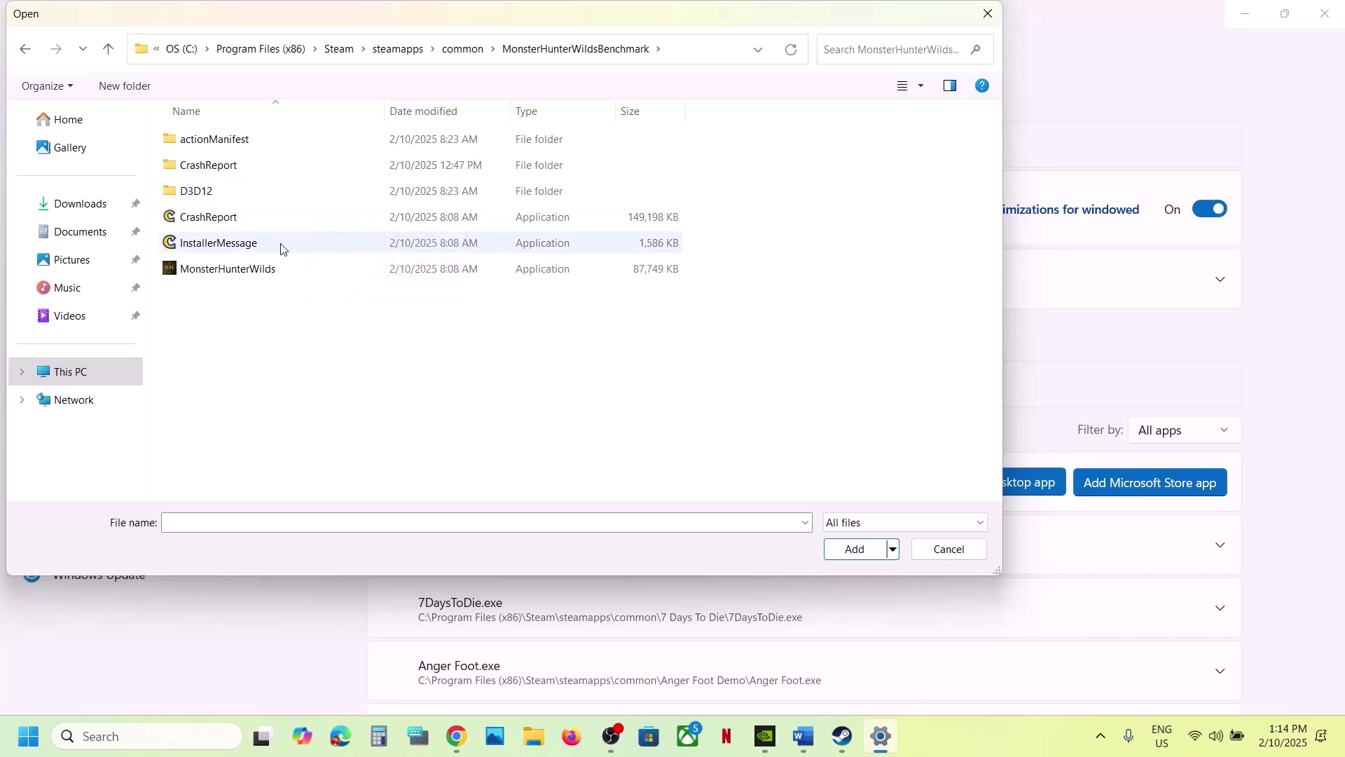
left_click(240, 275)
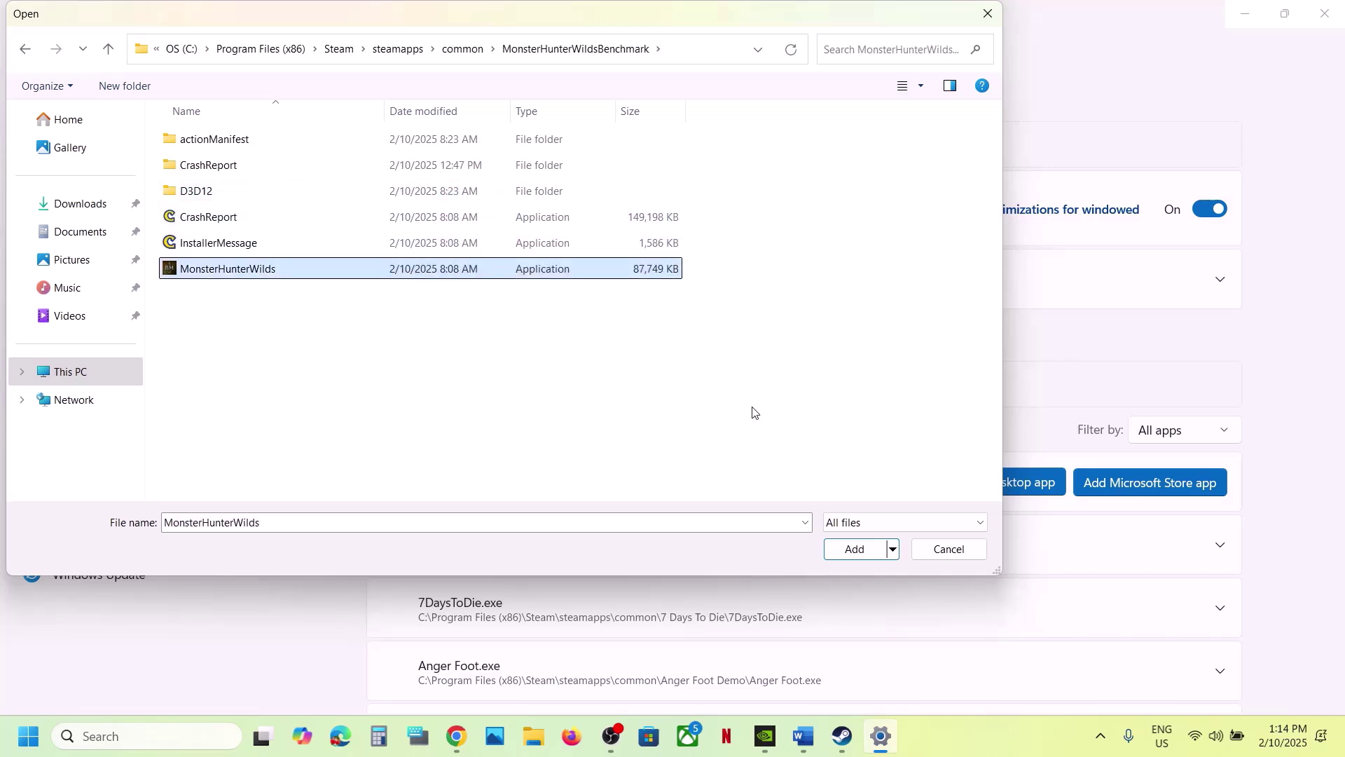
left_click(856, 554)
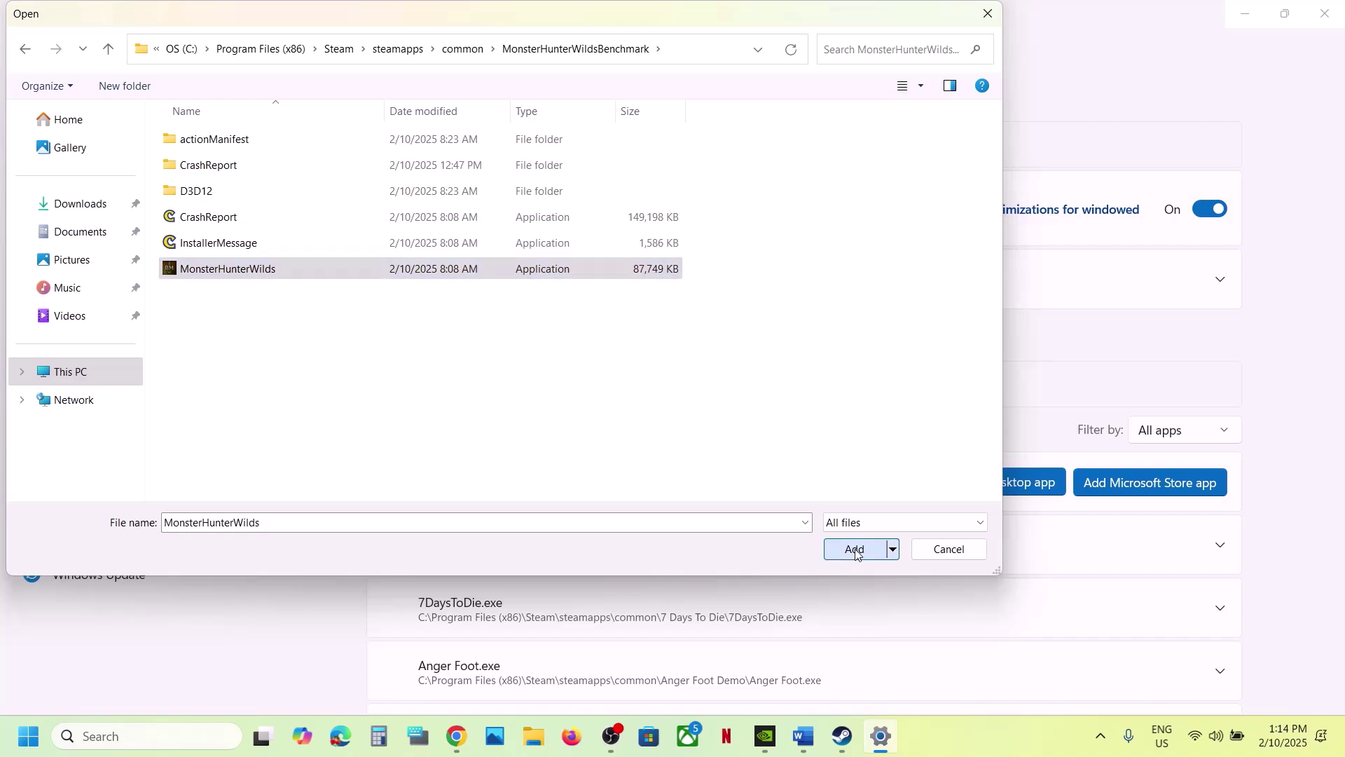
Set the GPU preference of Monster Hunter Wilds Benchmark to High Performance (NVIDIA GeForce RTX 3050 Laptop GPU) and close Settings
scroll(543, 544, "down", 15)
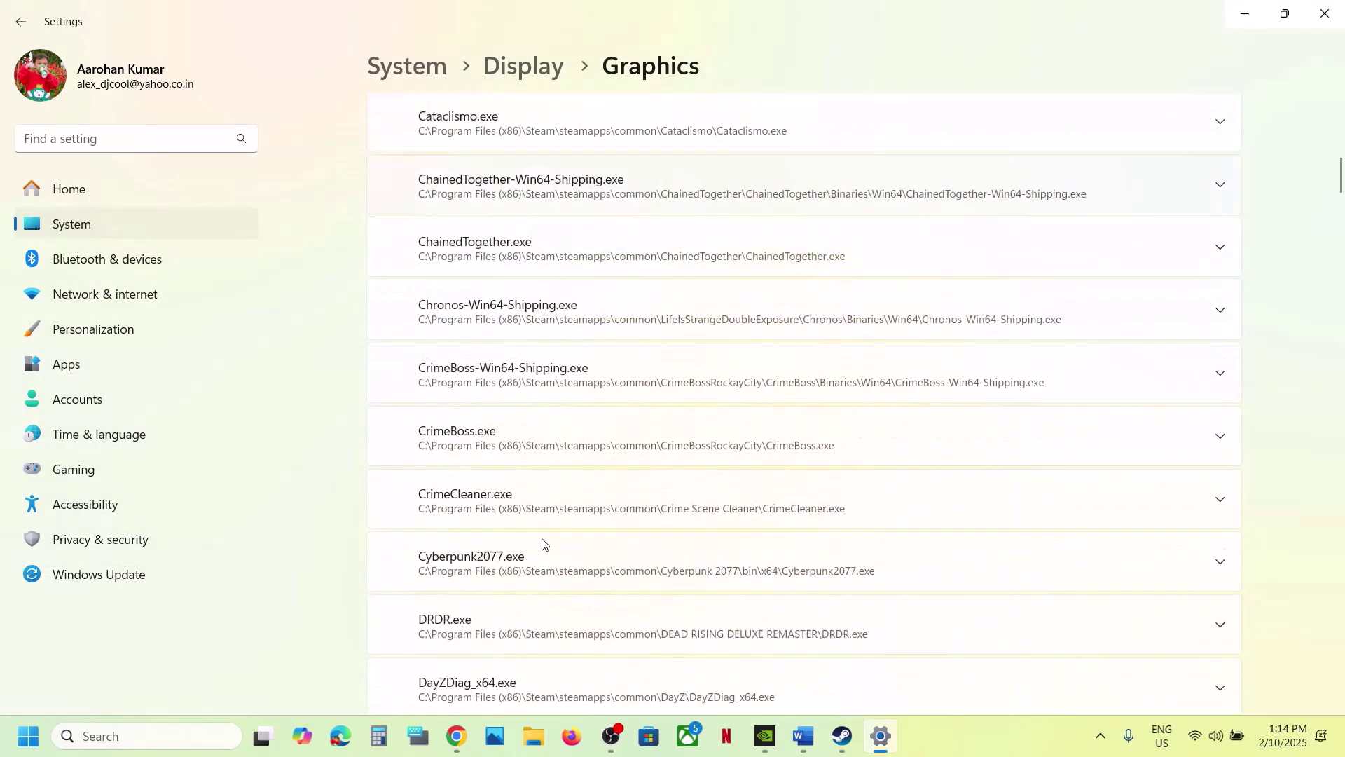
scroll(544, 544, "down", 20)
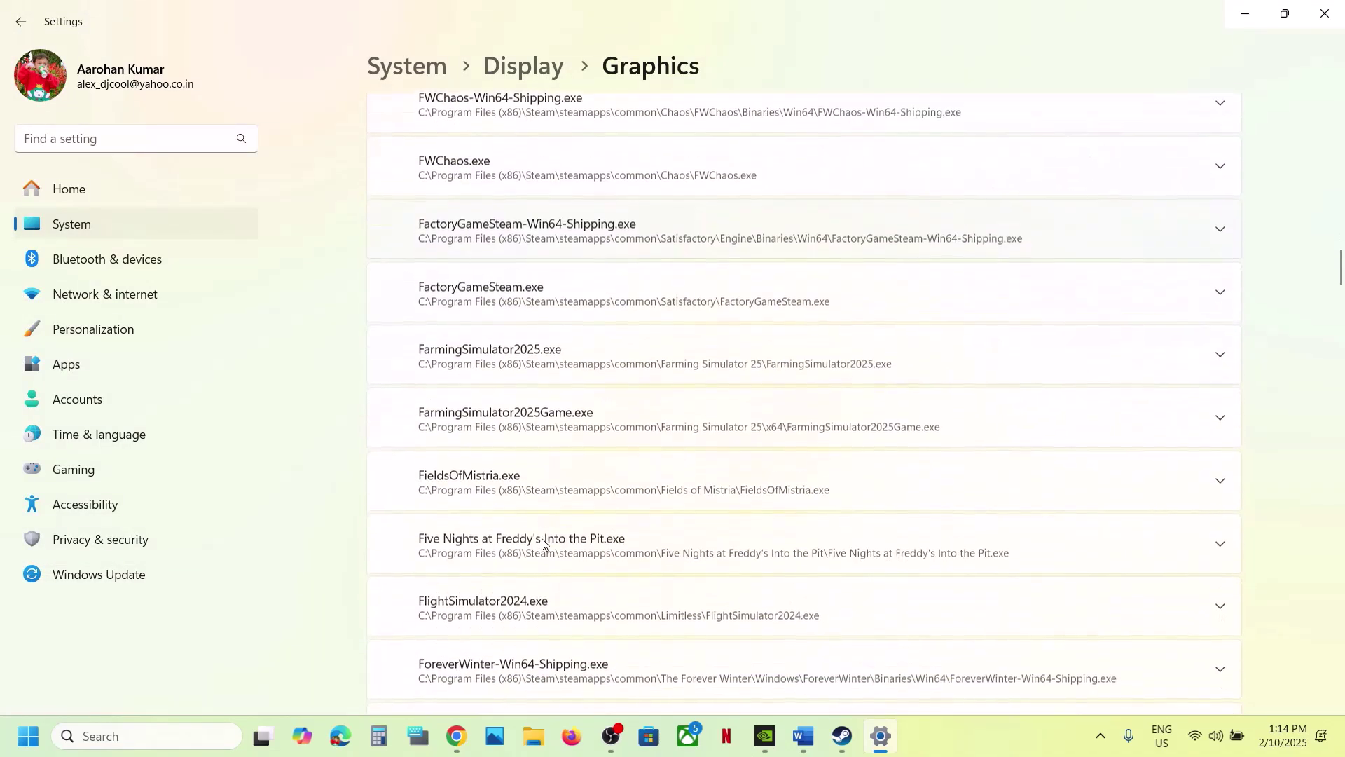
scroll(542, 543, "down", 18)
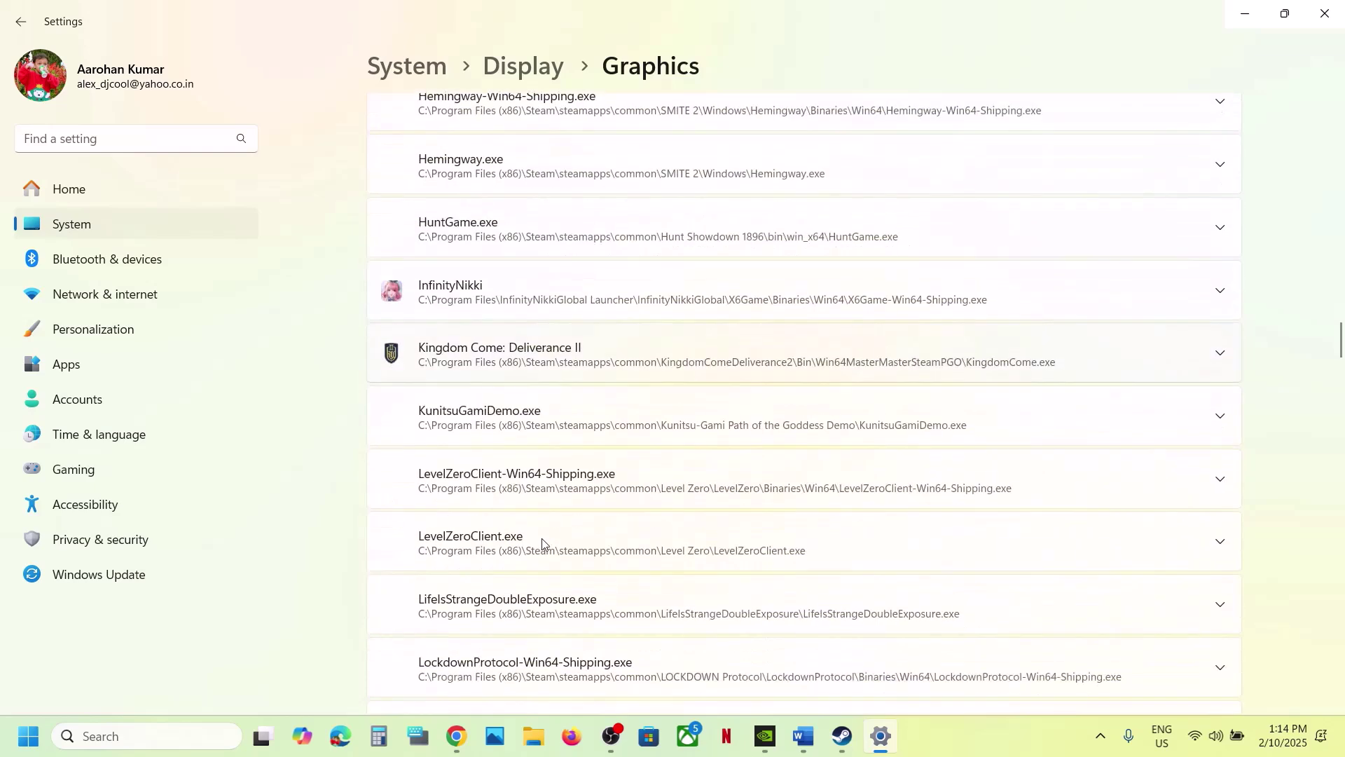
scroll(541, 540, "down", 9)
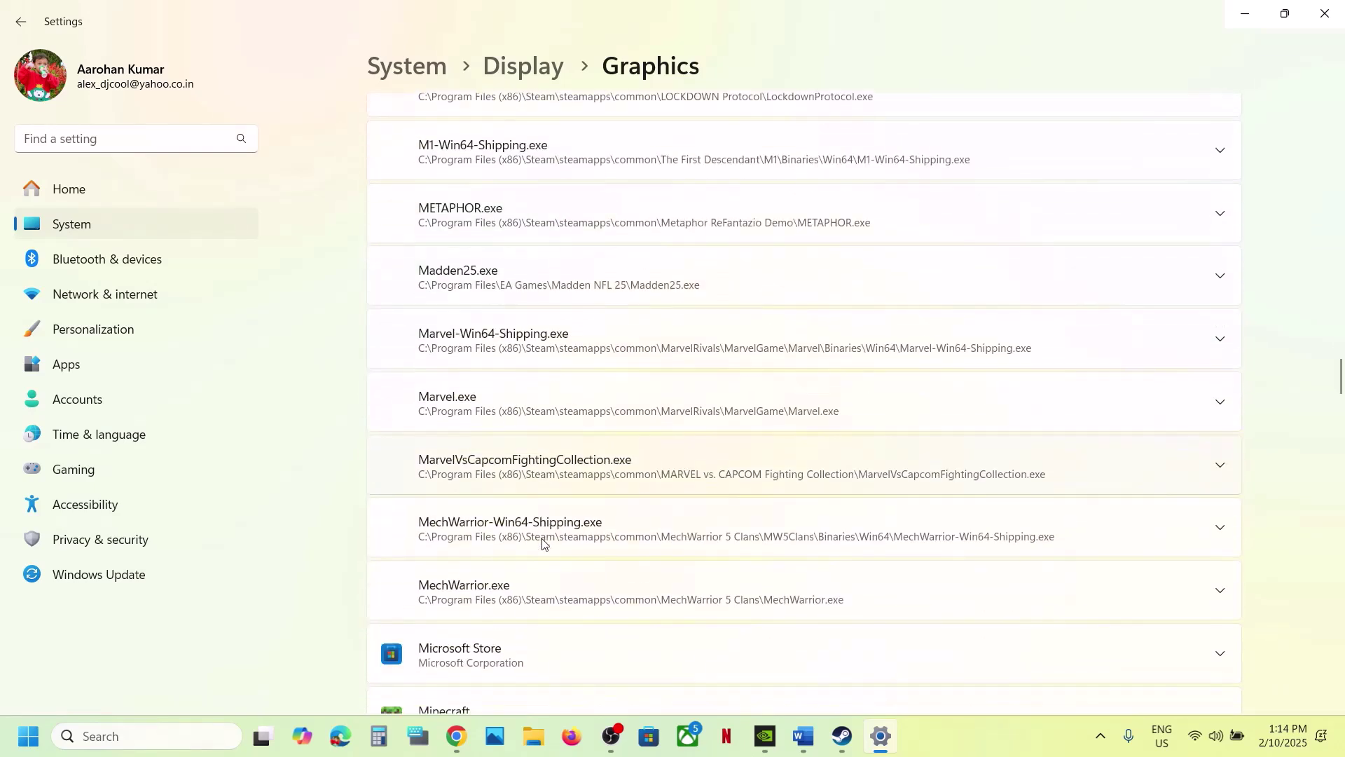
scroll(541, 541, "down", 9)
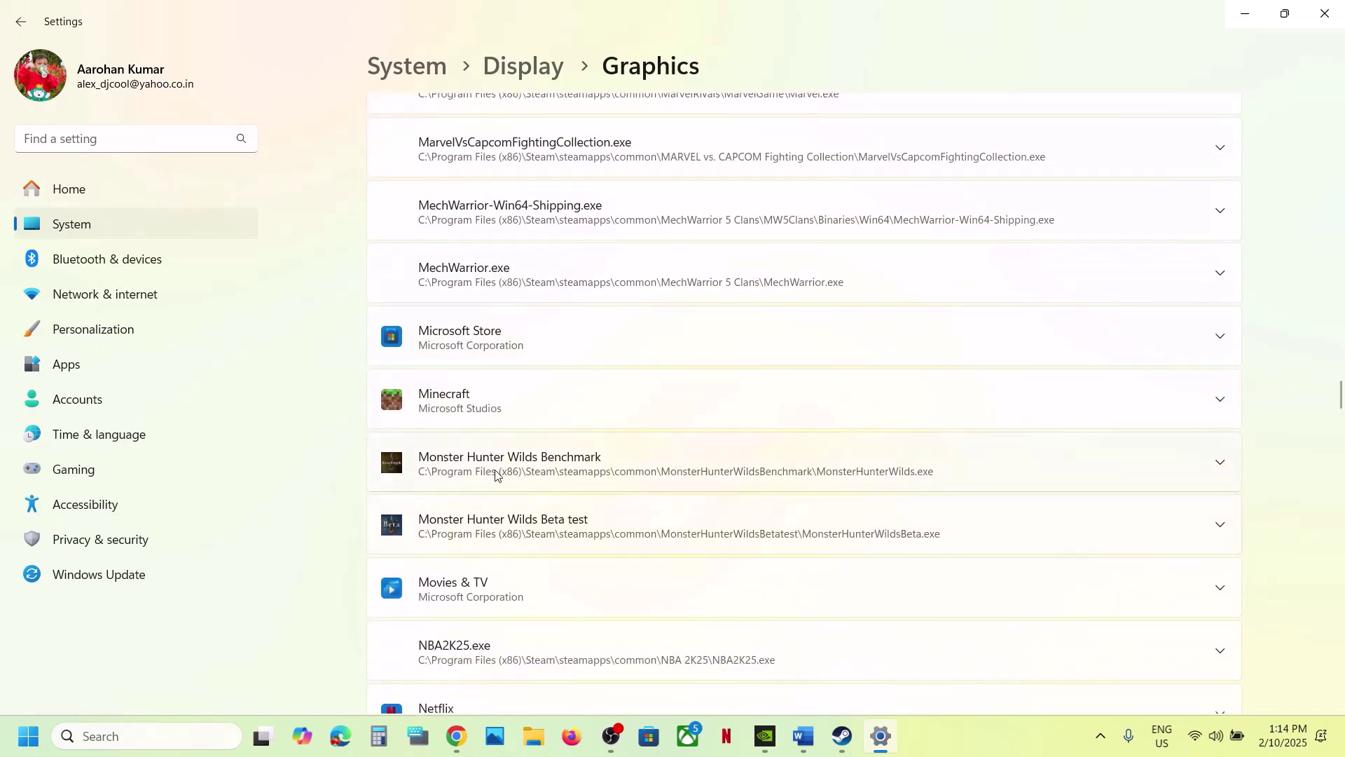
left_click(679, 459)
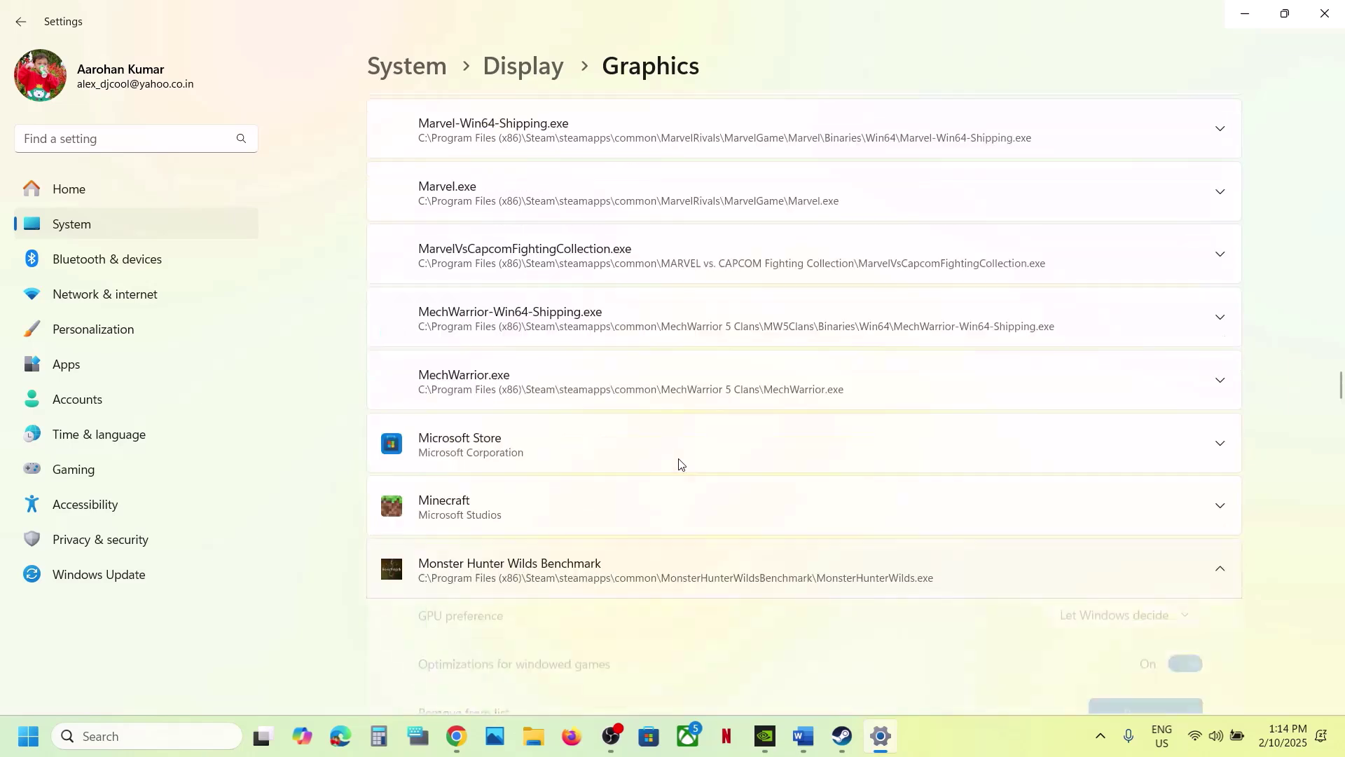
scroll(701, 455, "down", 3)
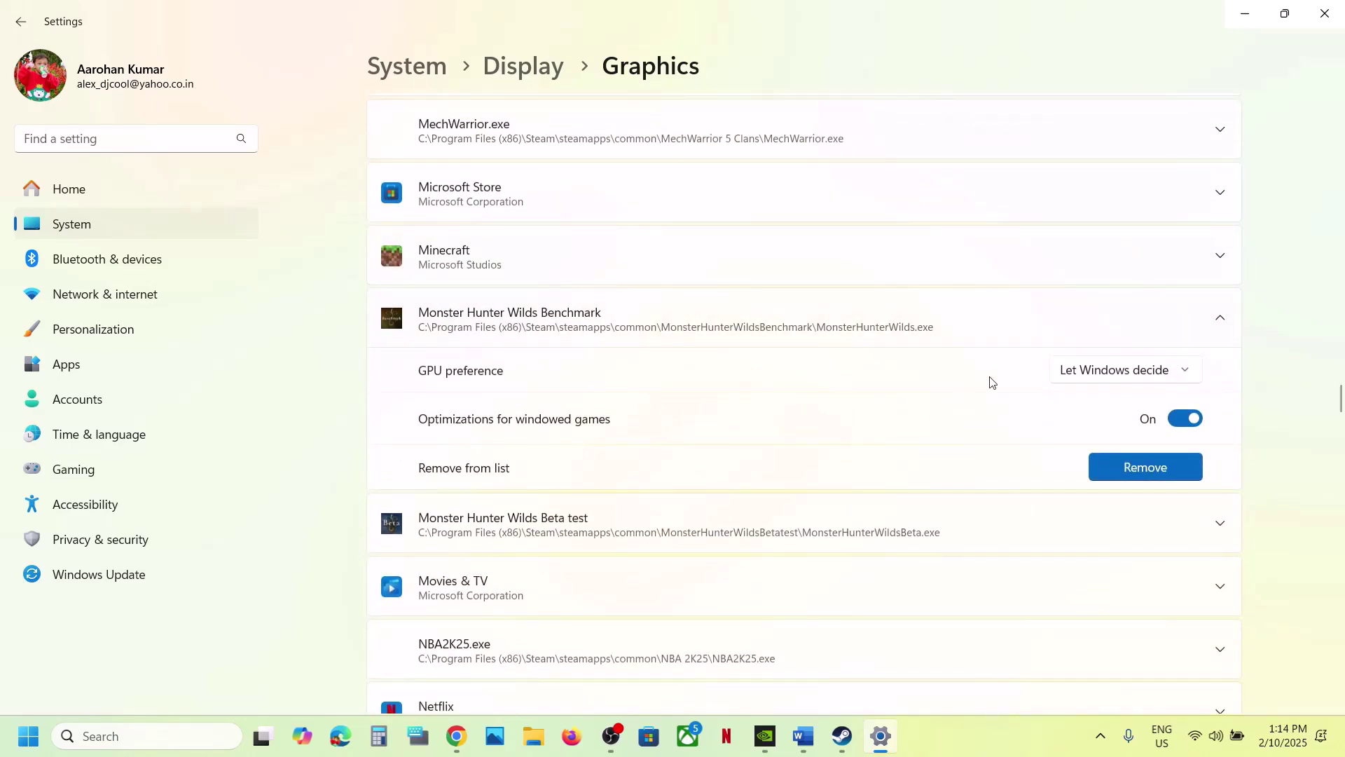
left_click(1093, 371)
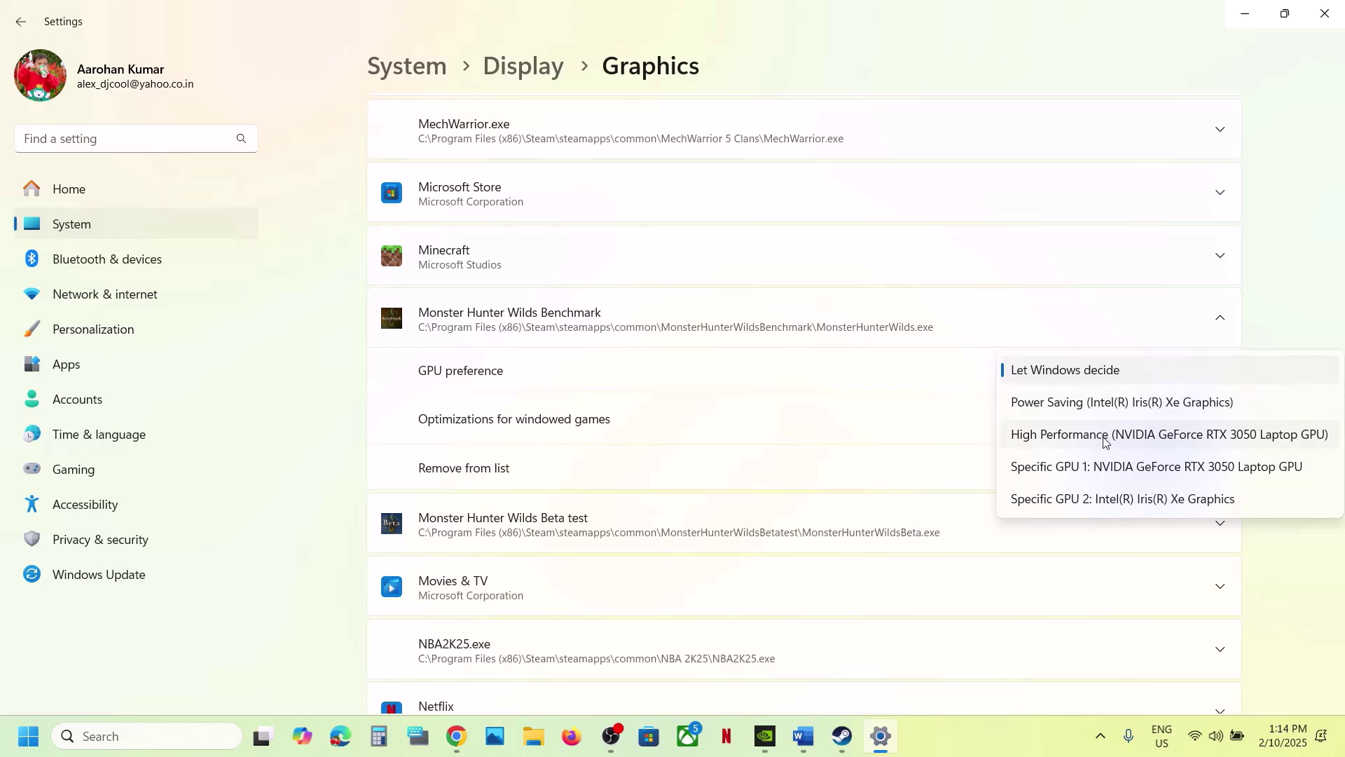
left_click(1133, 436)
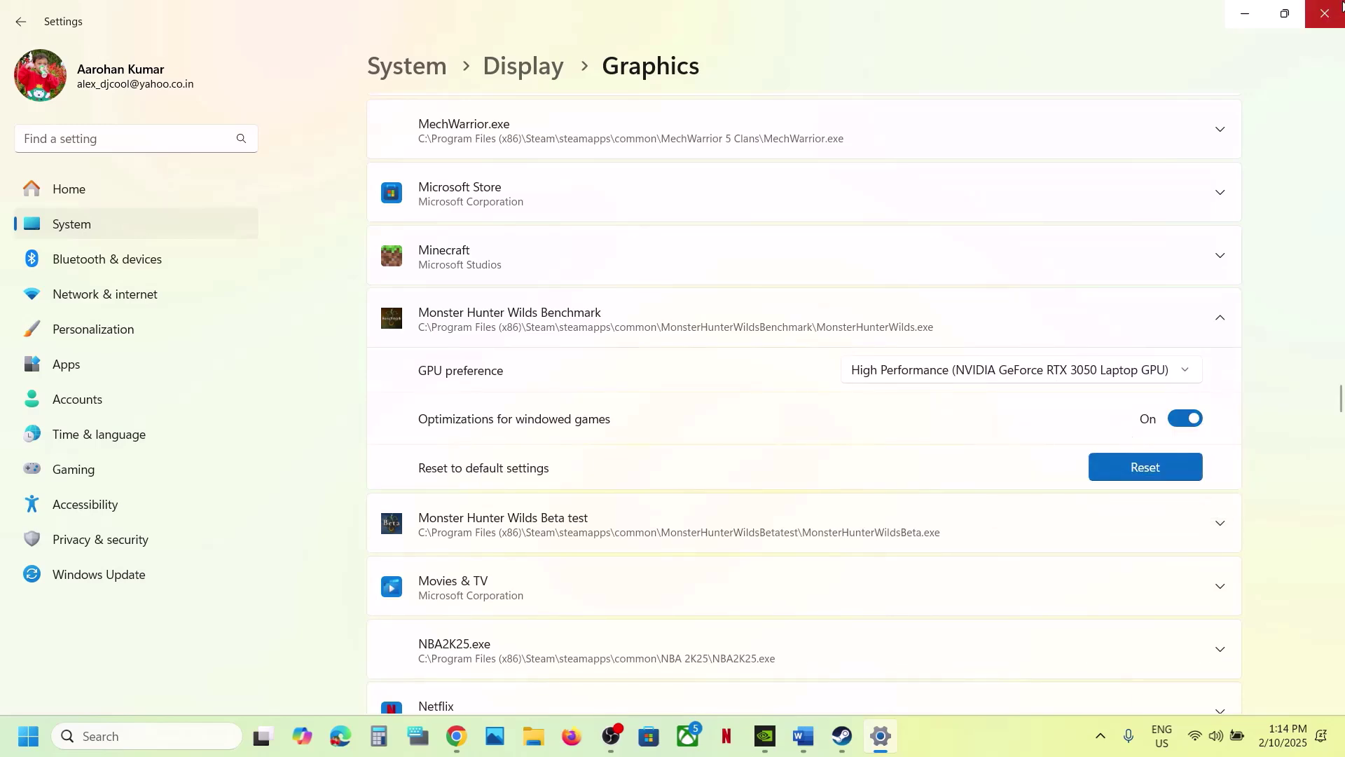
left_click(1326, 14)
Highlight "Automatic Tuning in" in the Step 4 heading of the Word document
scroll(643, 575, "down", 5)
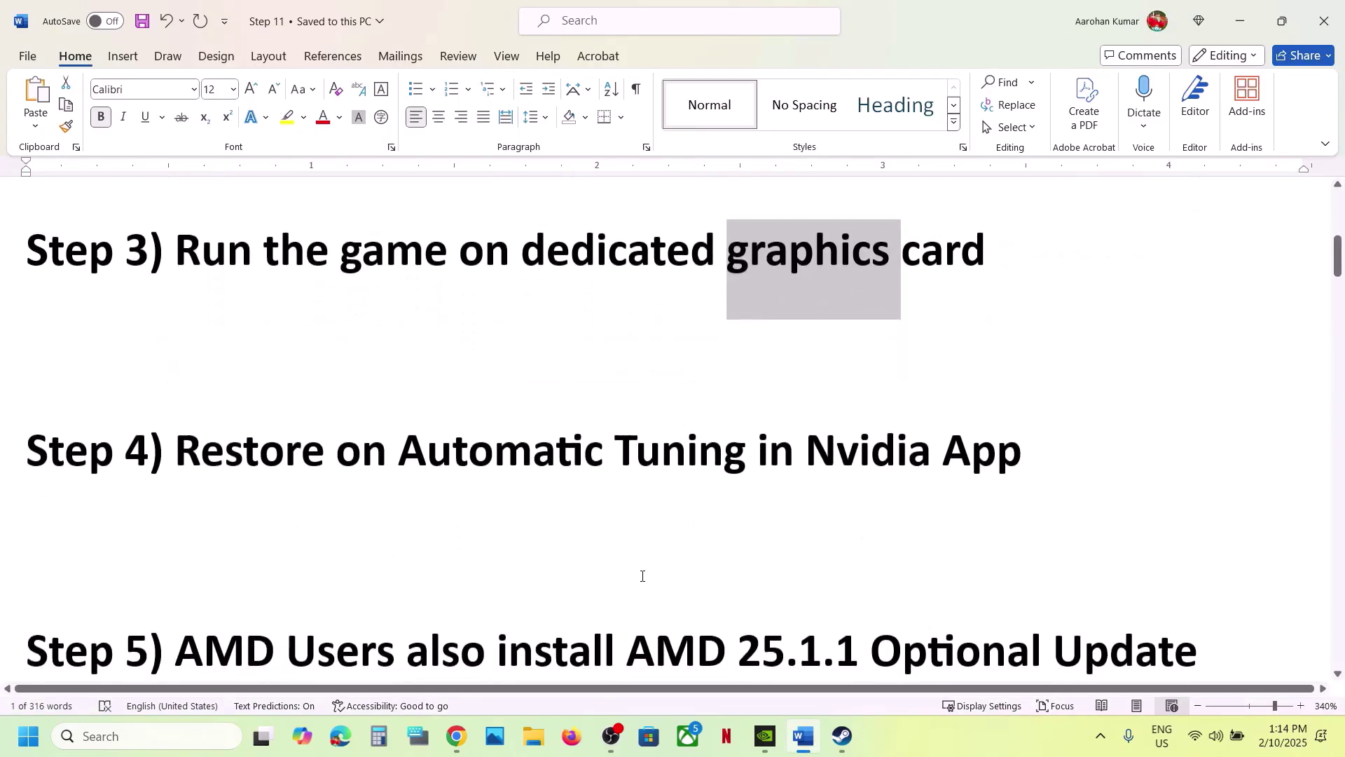
scroll(642, 575, "up", 2)
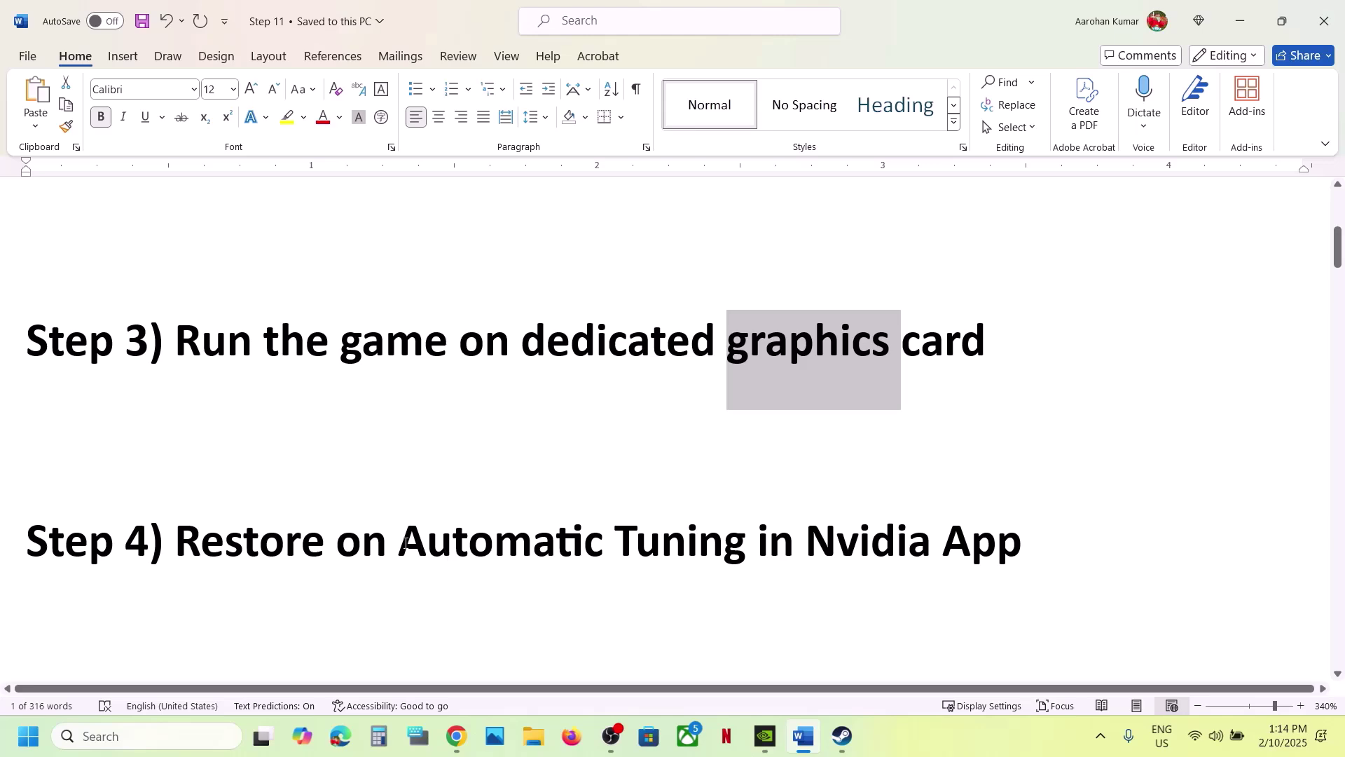
left_click_drag(405, 541, 805, 554)
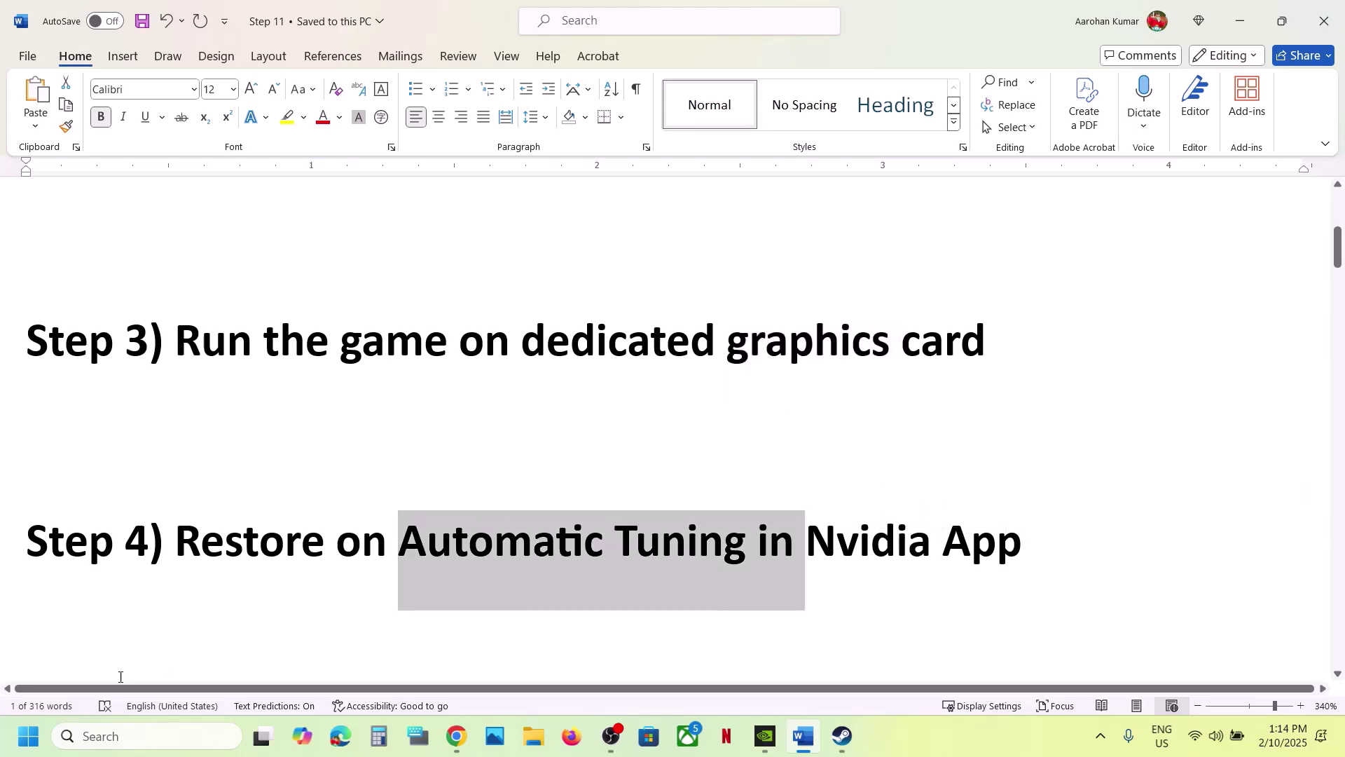
Search Windows for the NVIDIA app, open its system performance page to check Automatic Tuning, and minimize the app
left_click(113, 732)
type("nvid")
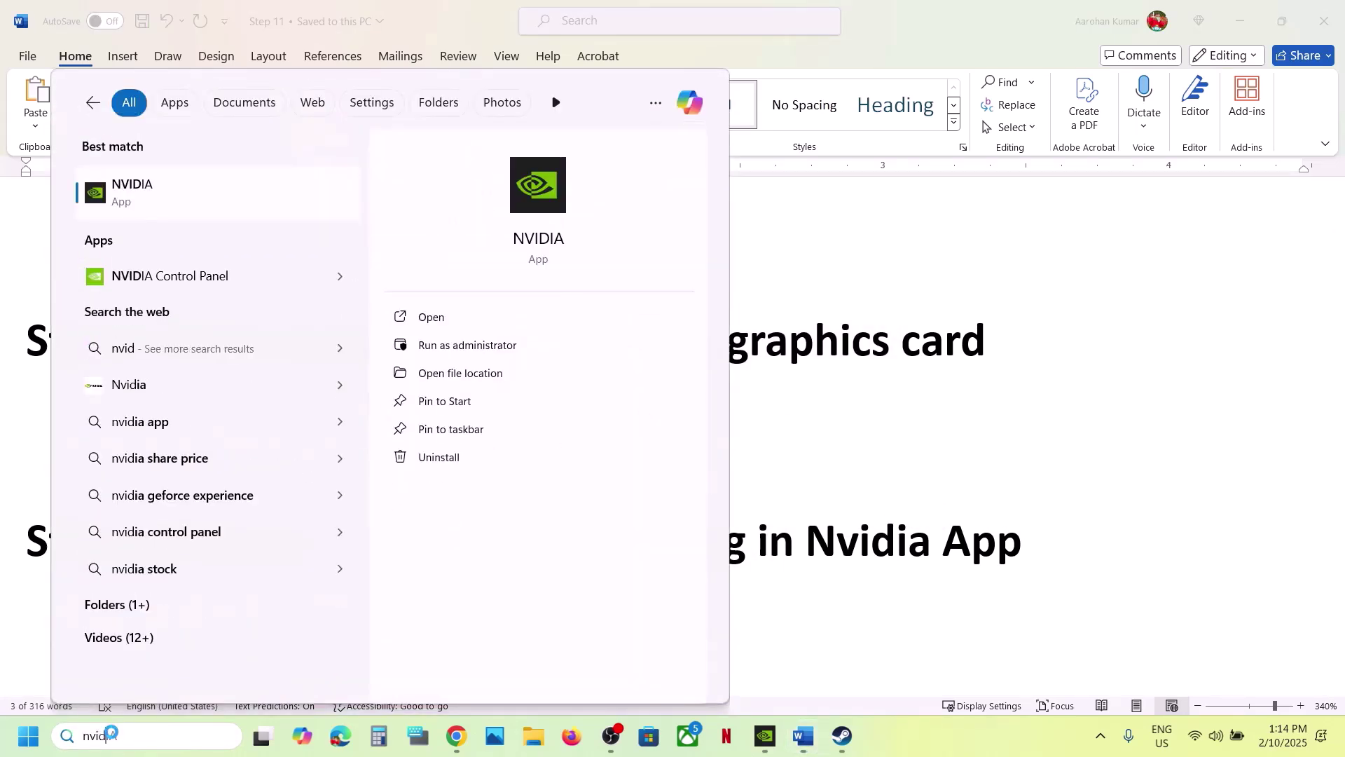
key("Return")
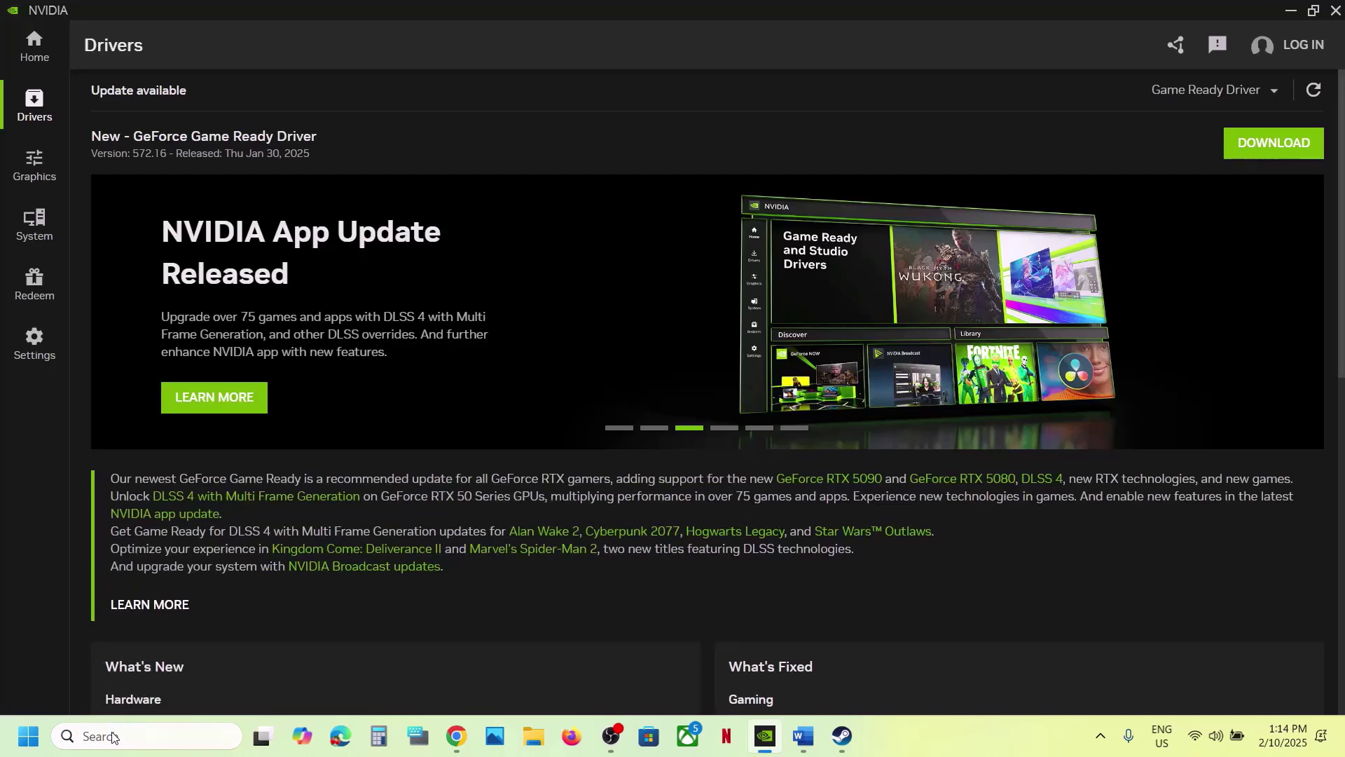
left_click(42, 233)
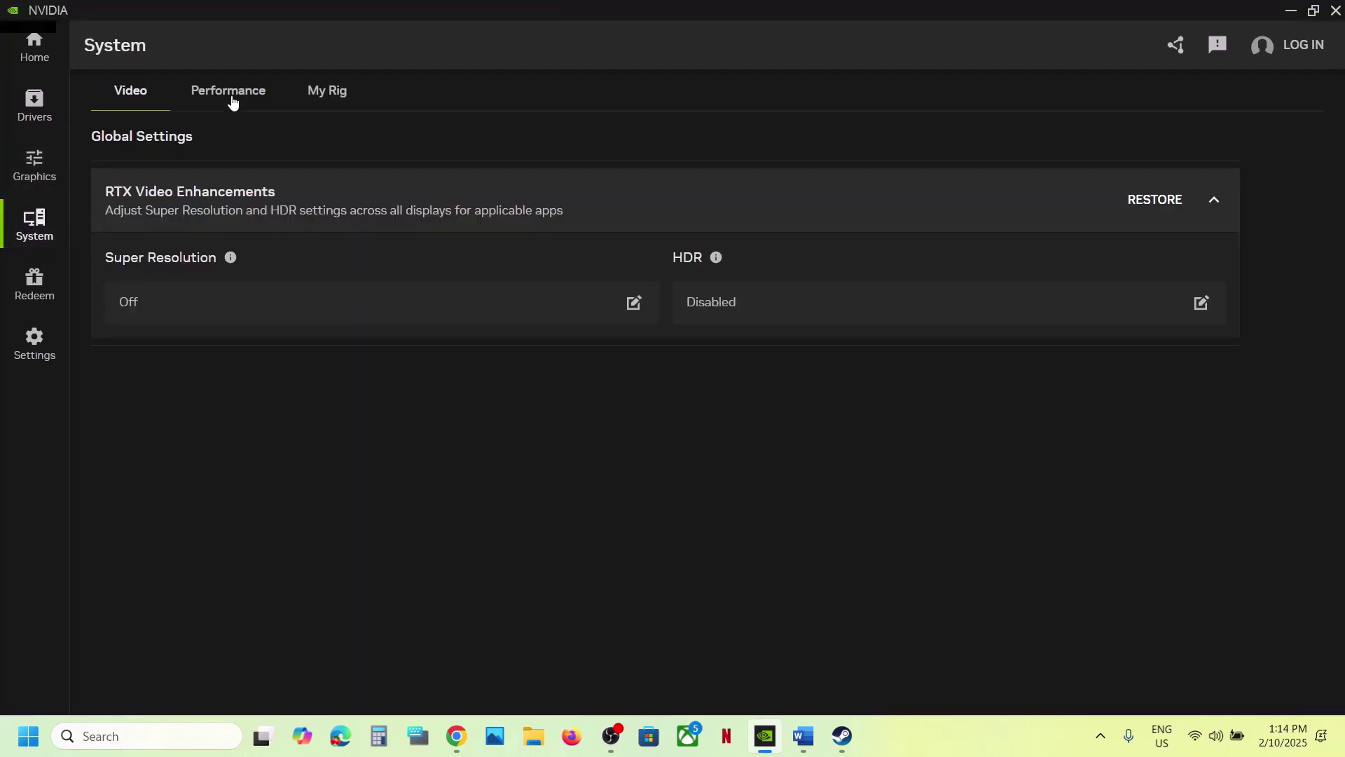
left_click(231, 98)
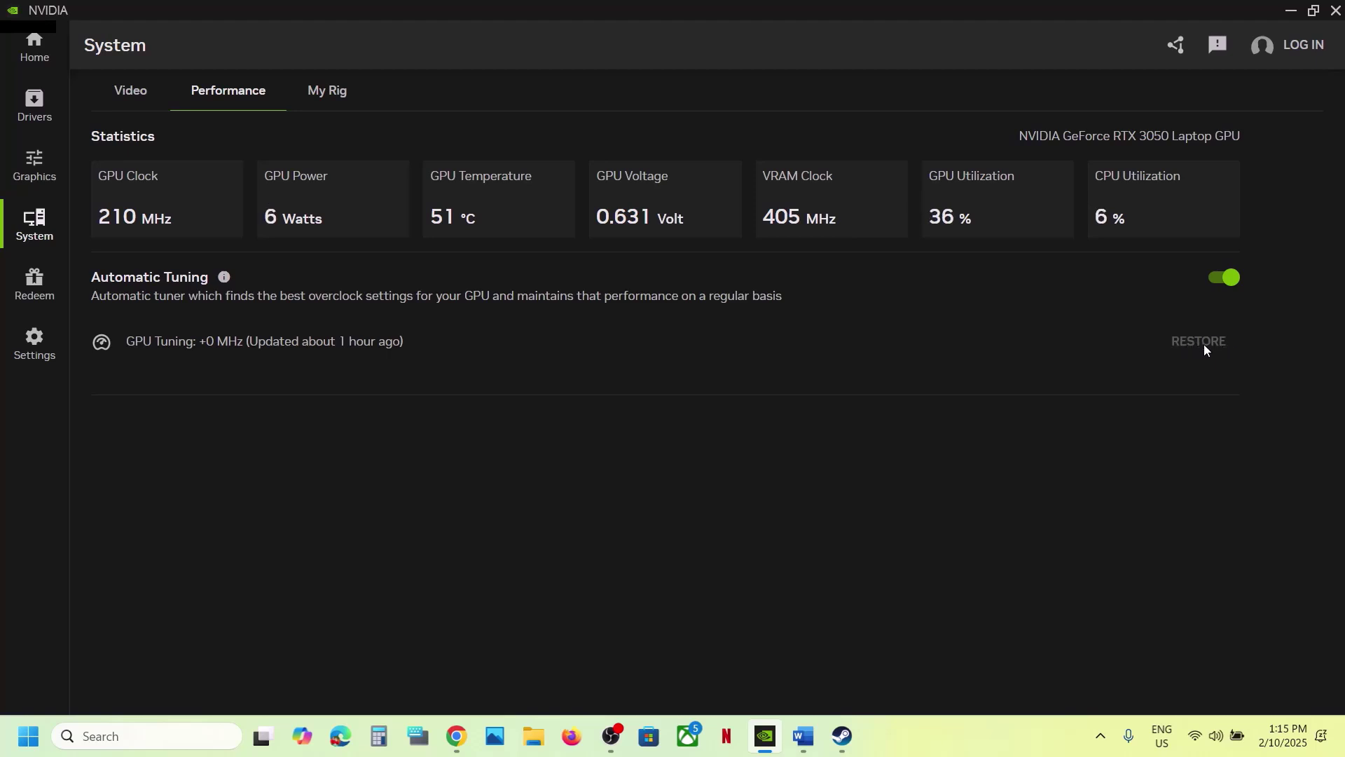
left_click(1291, 9)
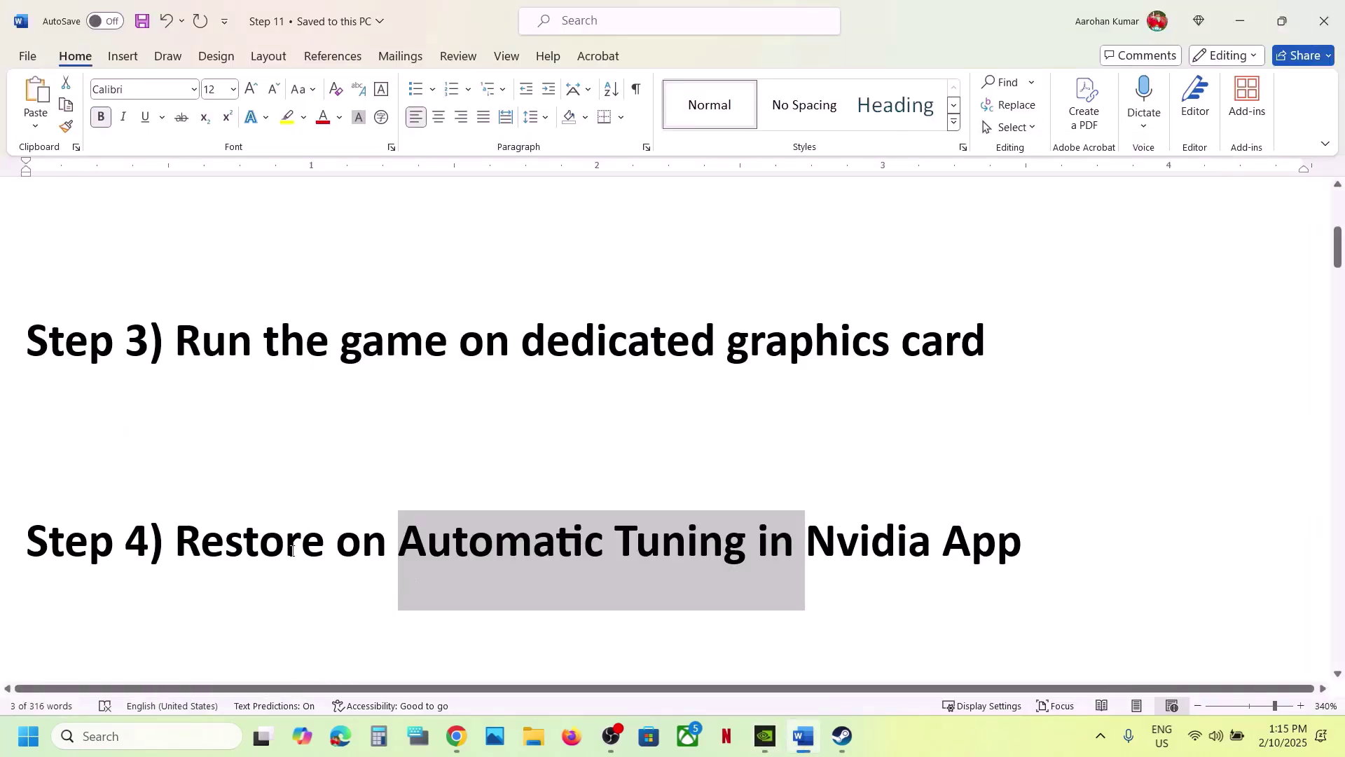
Copy "AMD 25.1.1 Optional Update" from the Step 5 heading and search Google for it in a new Chrome tab
scroll(292, 551, "down", 3)
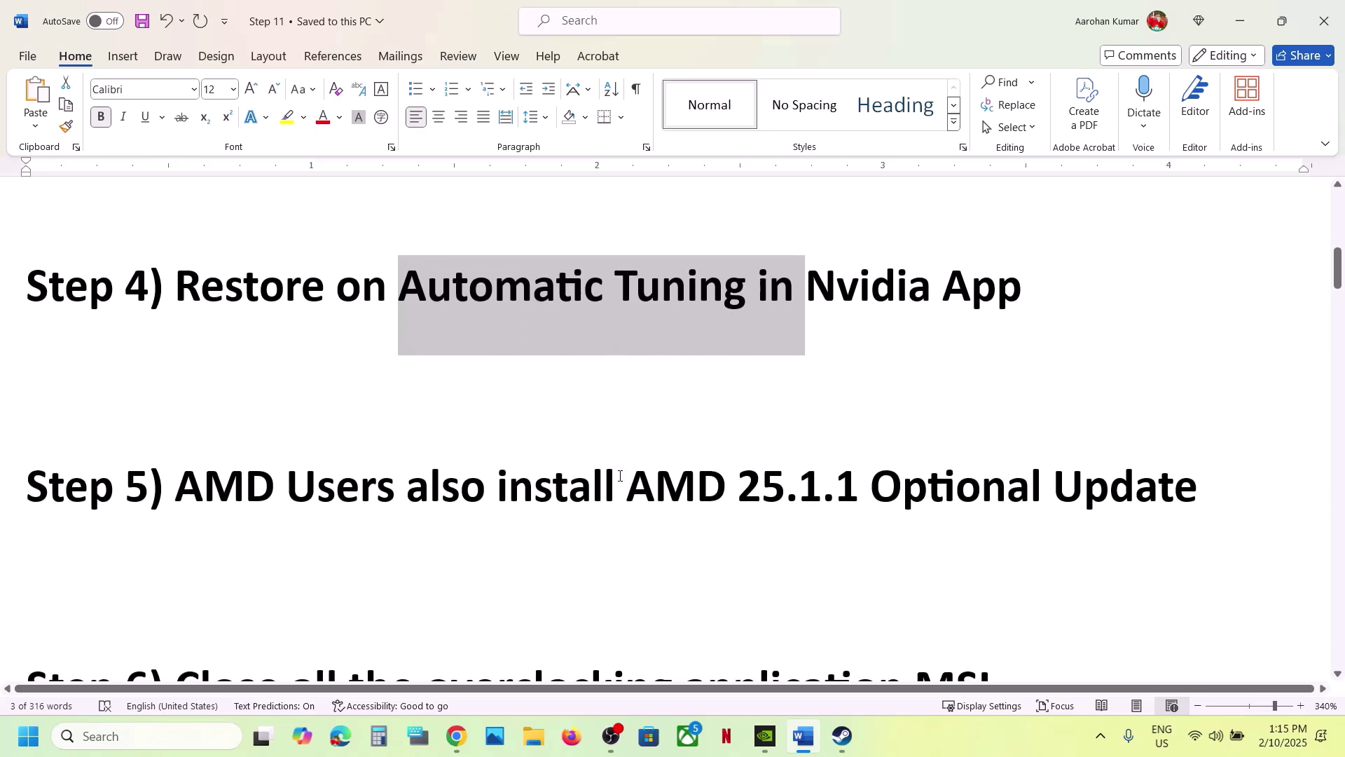
left_click_drag(635, 479, 1136, 482)
key("ctrl+c")
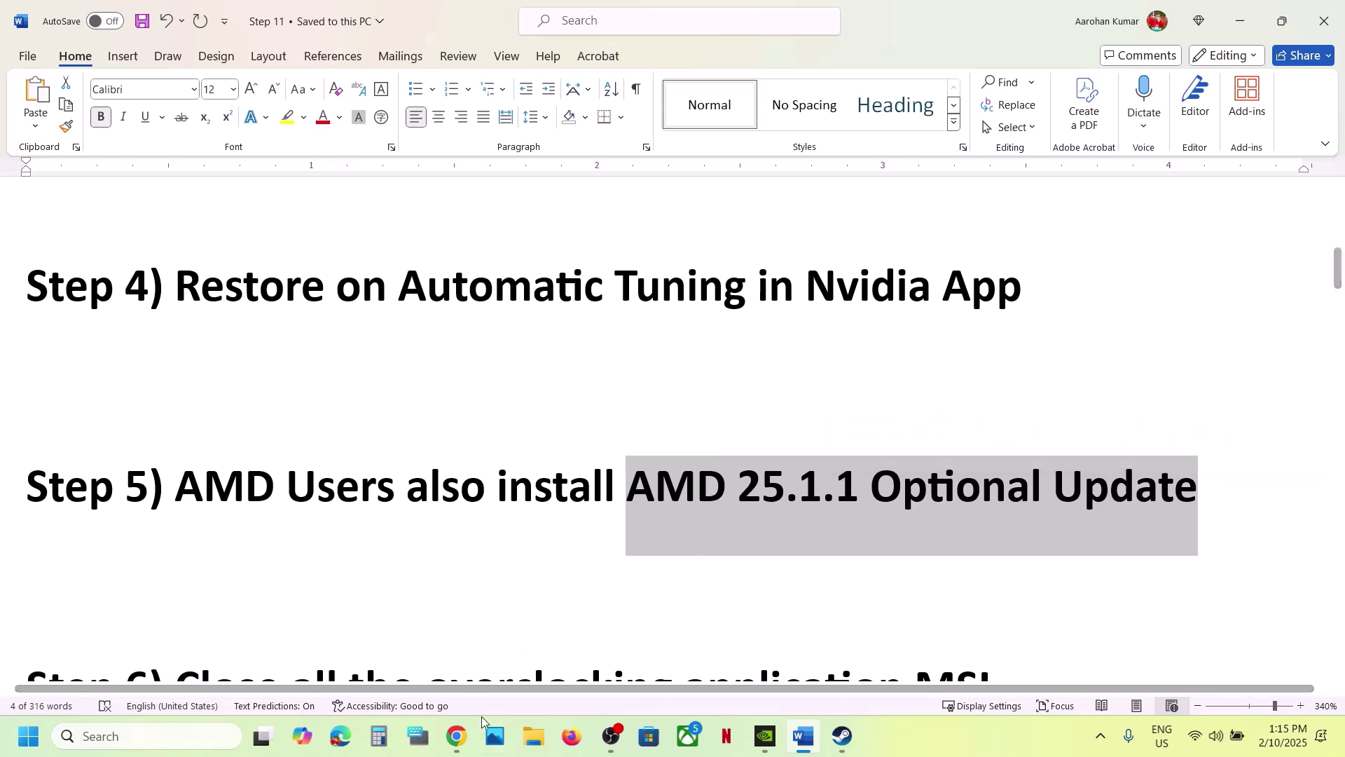
left_click(456, 736)
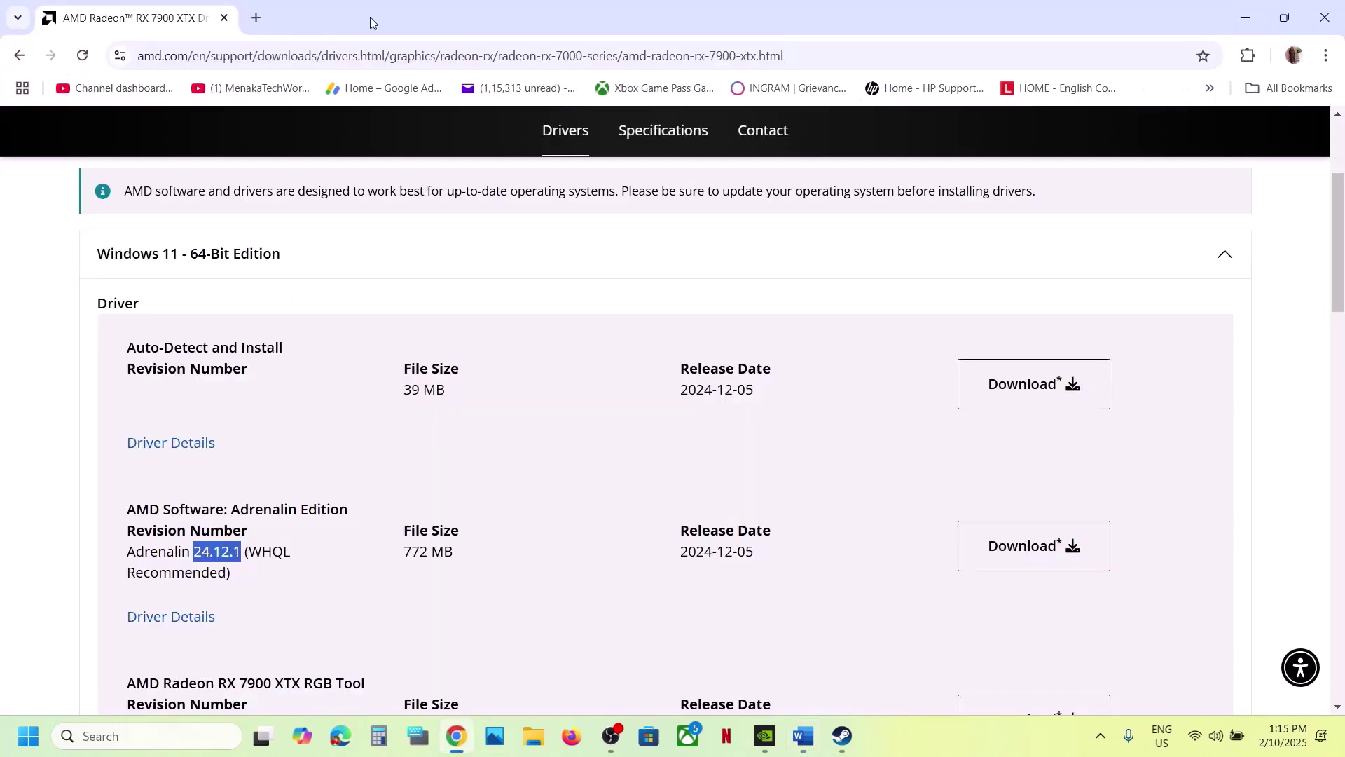
left_click(265, 19)
key("ctrl+v")
key("Return")
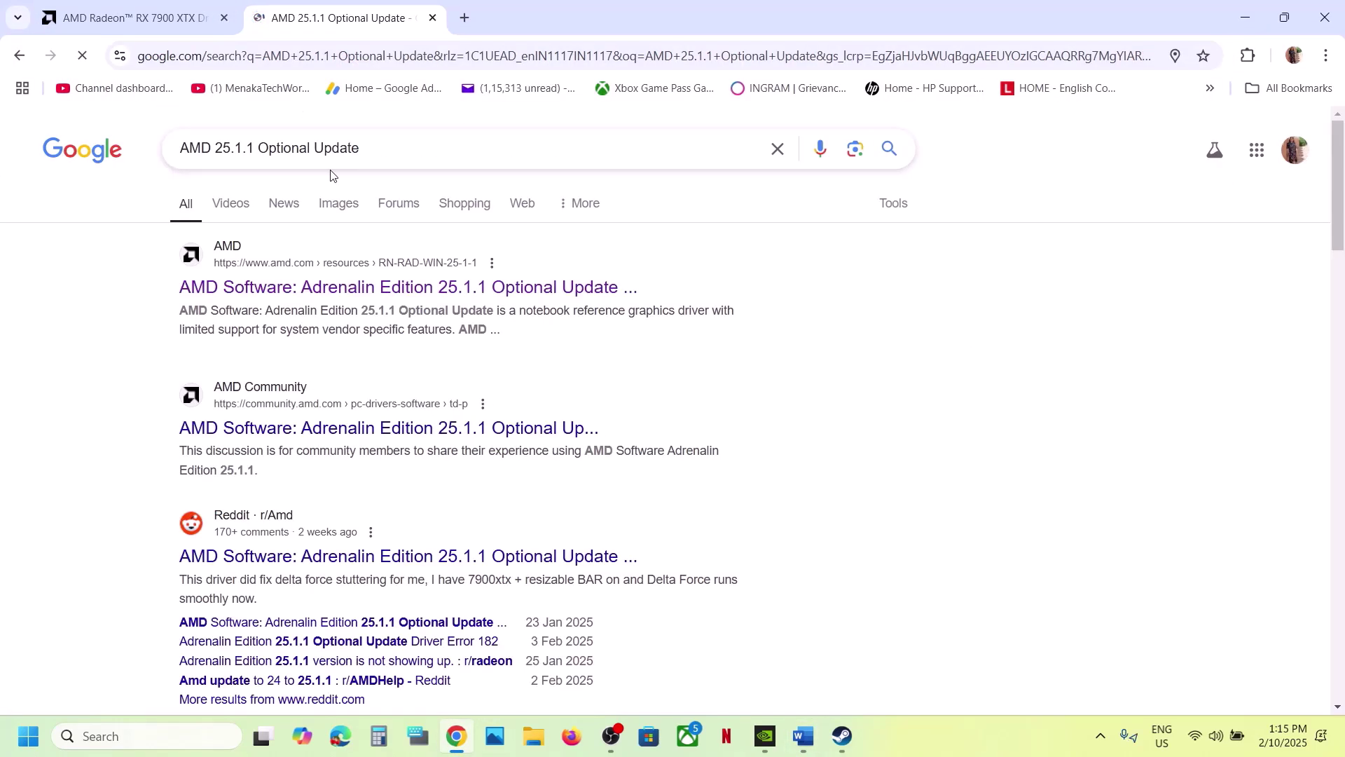
Open AMD's 25.1.1 Optional Update release notes, download the Windows 10 & Windows 11 64-bit driver, and return to the Word document
left_click(266, 301)
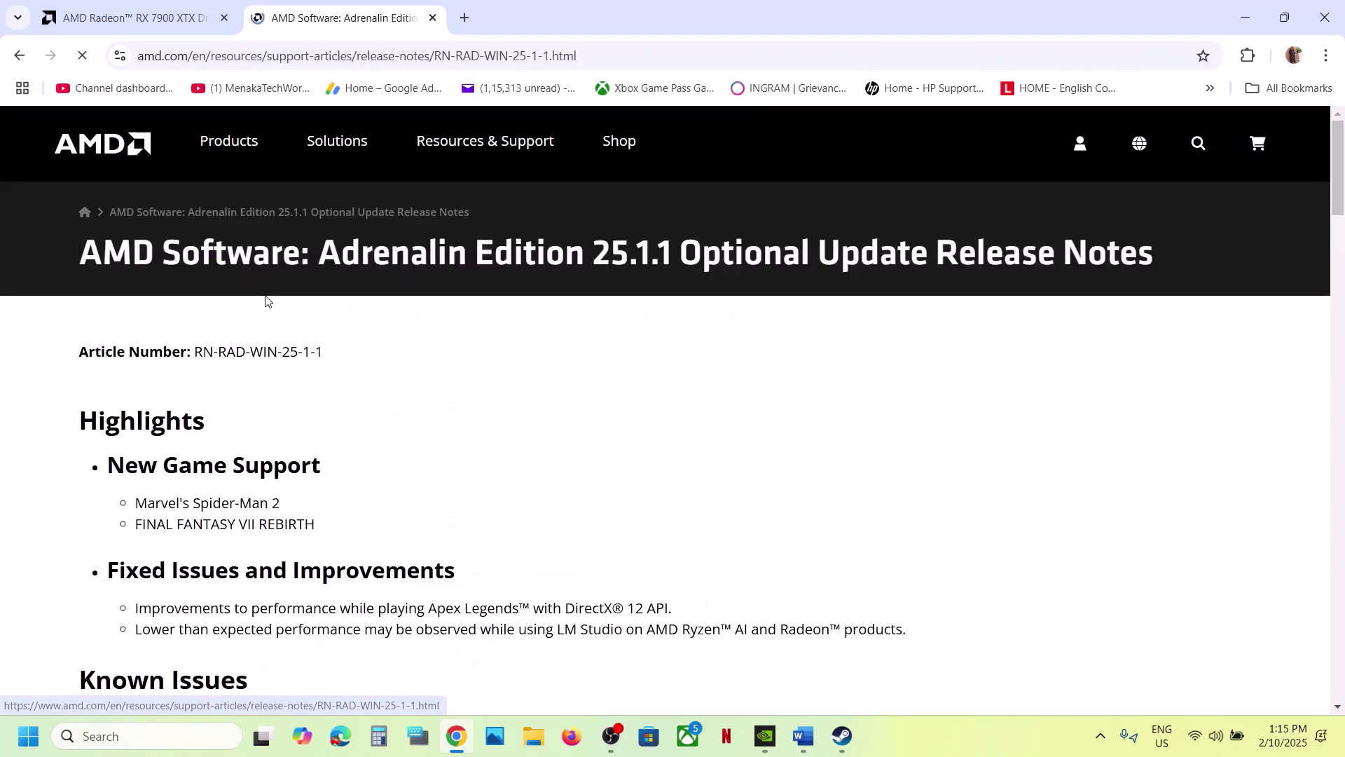
scroll(467, 445, "down", 15)
scroll(466, 445, "up", 2)
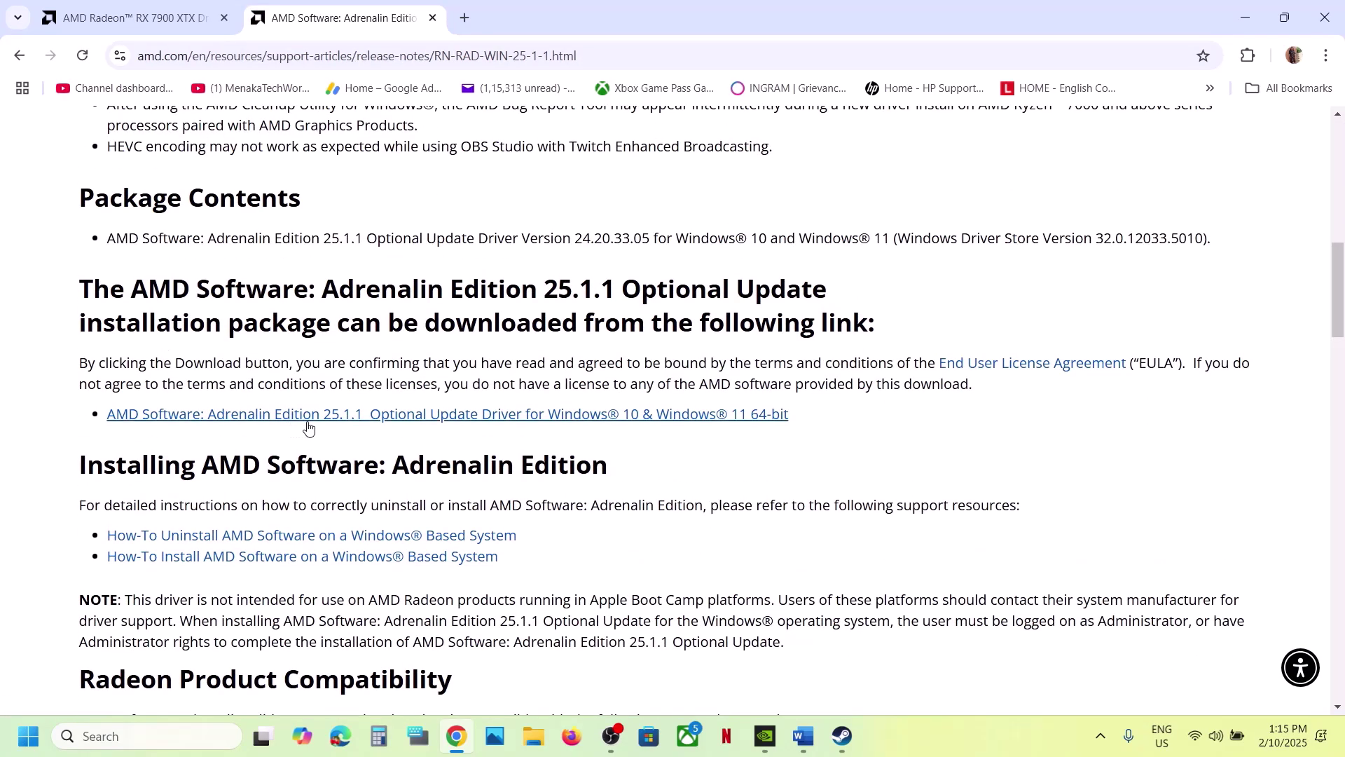
left_click(509, 418)
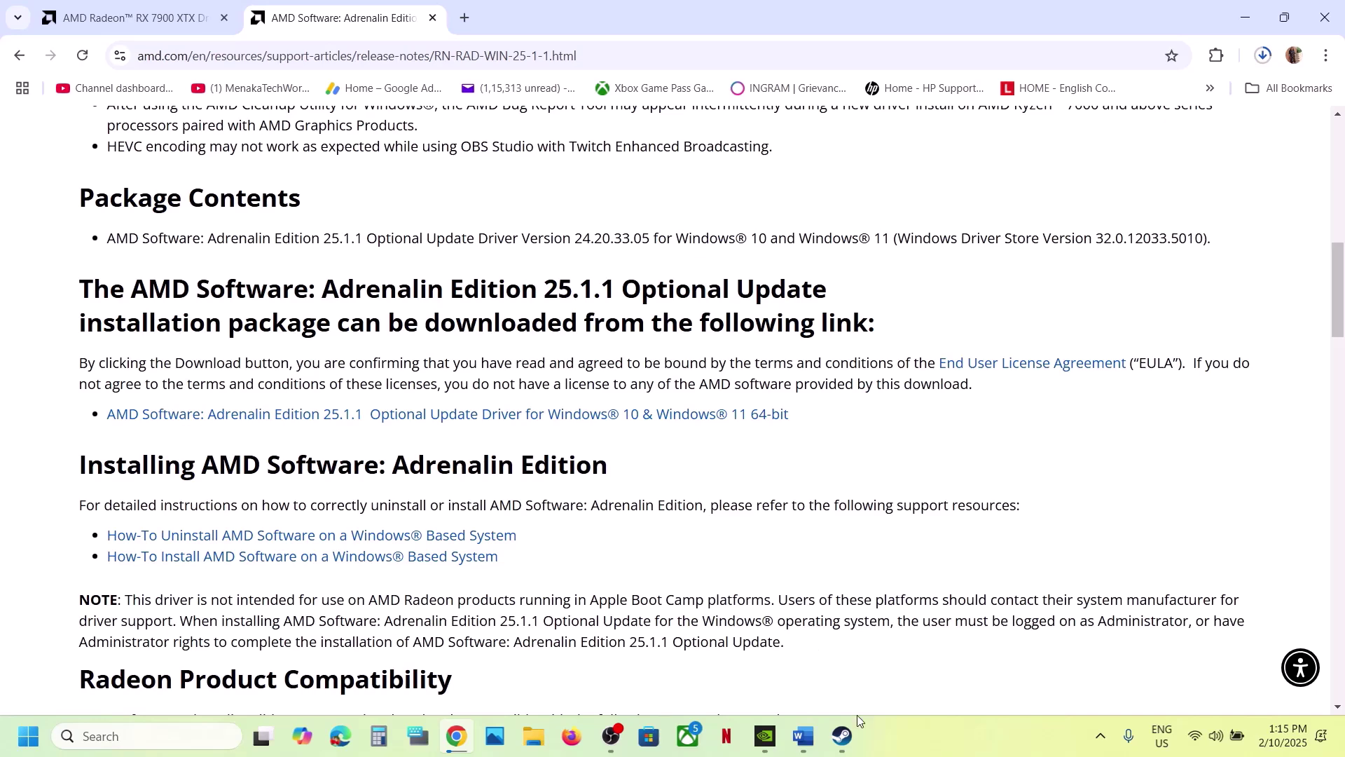
left_click(844, 734)
left_click(804, 736)
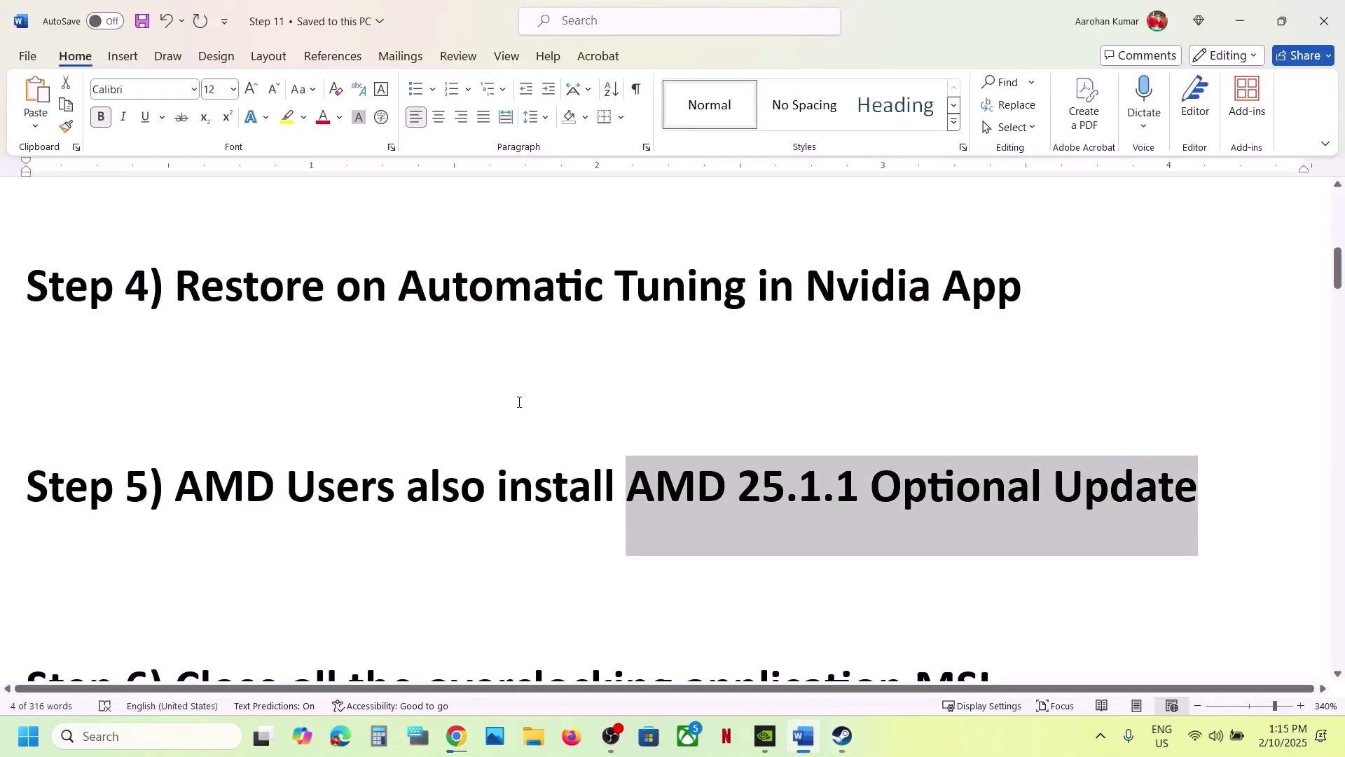
Highlight "Close all the overclocking application" in Step 6 of the document and open MSI Afterburner through Windows search
scroll(519, 402, "down", 5)
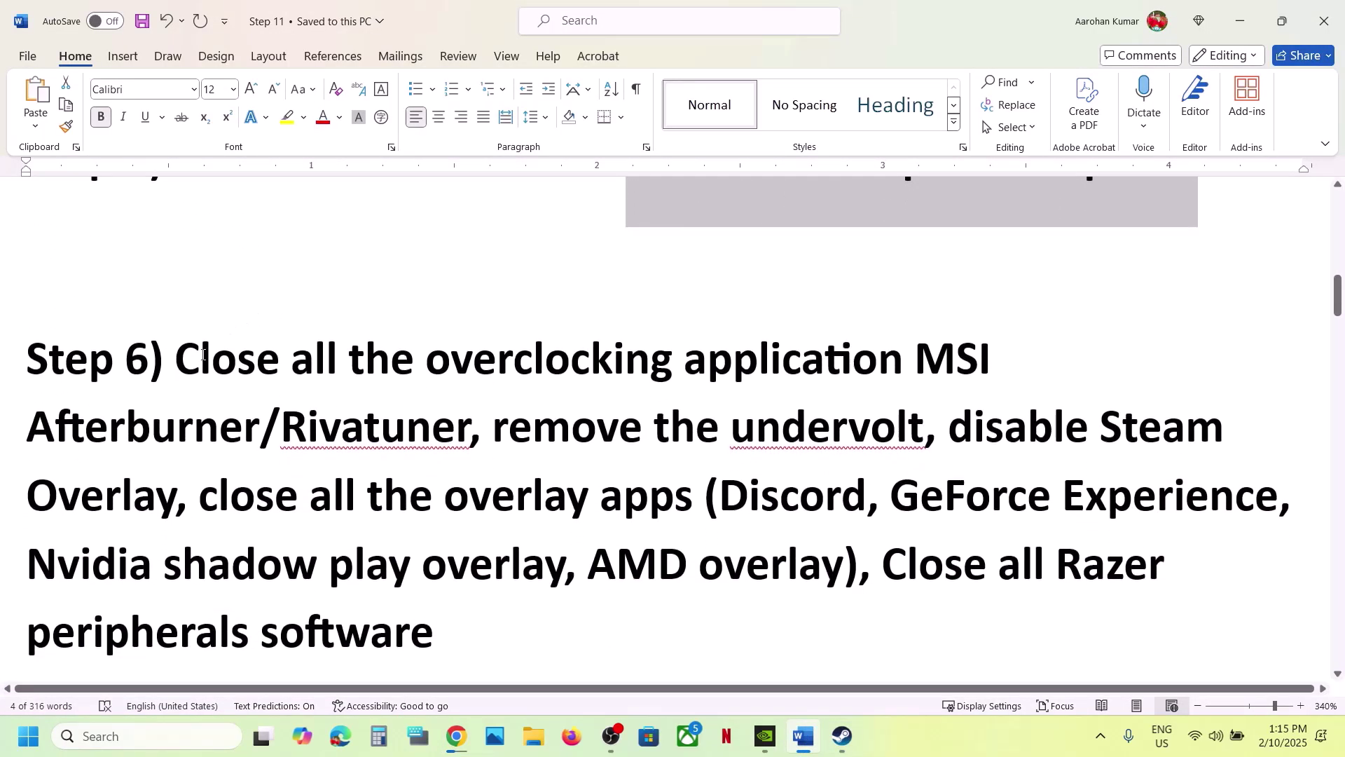
left_click_drag(186, 357, 913, 358)
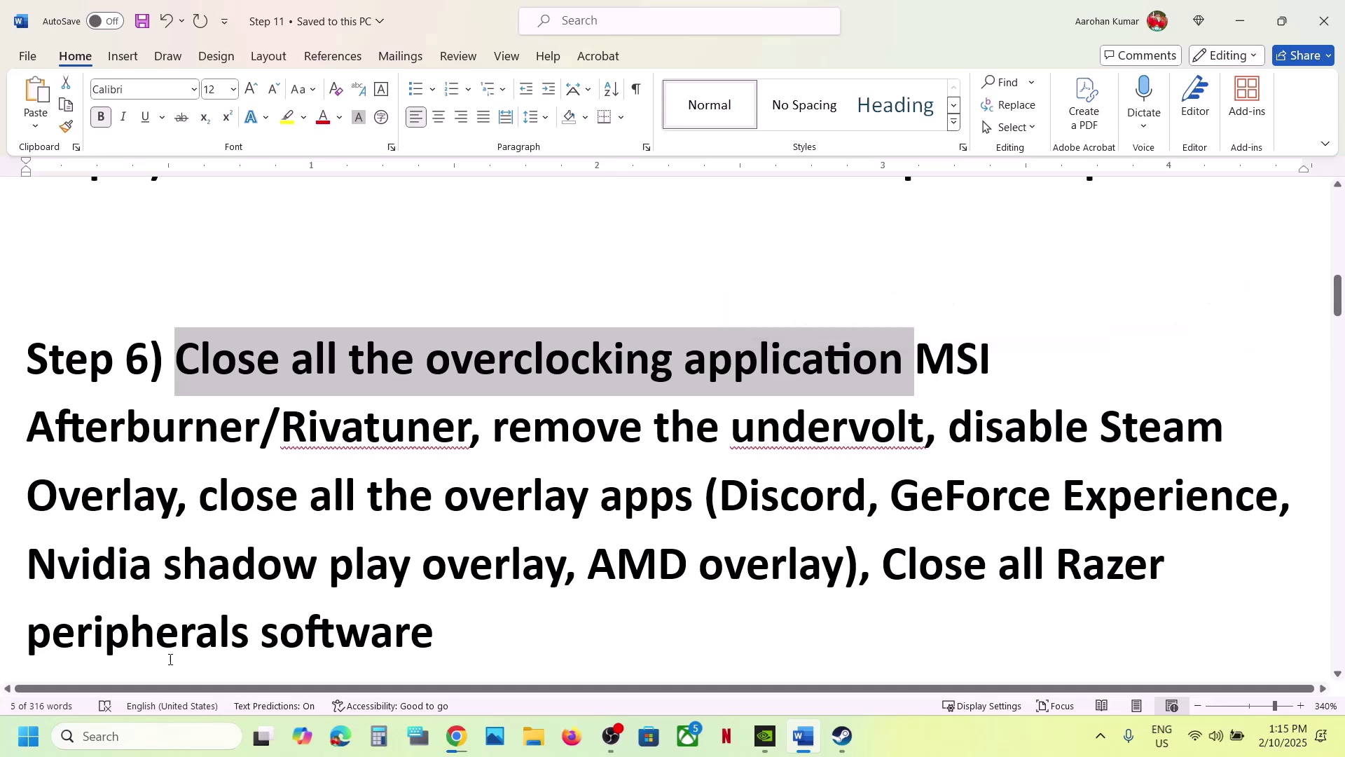
left_click(115, 729)
type("msu")
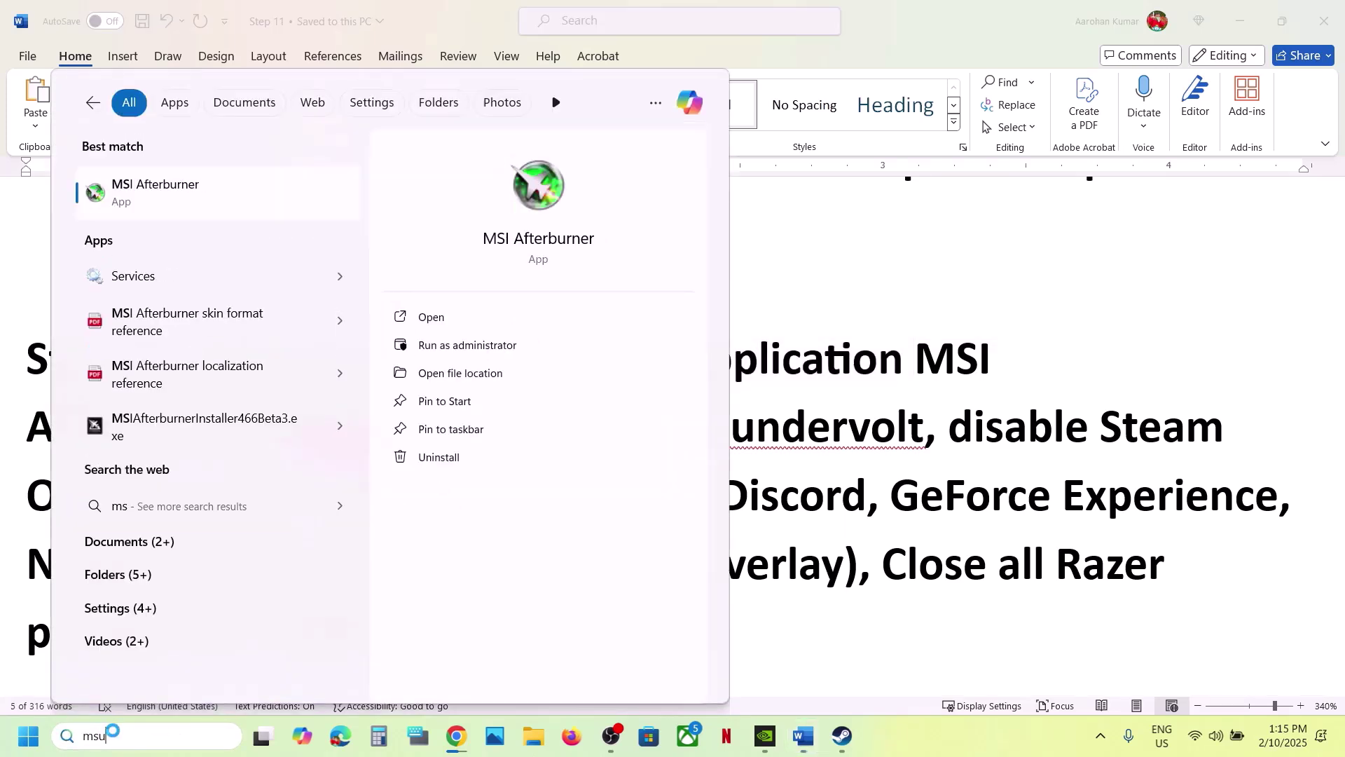
key("BackSpace")
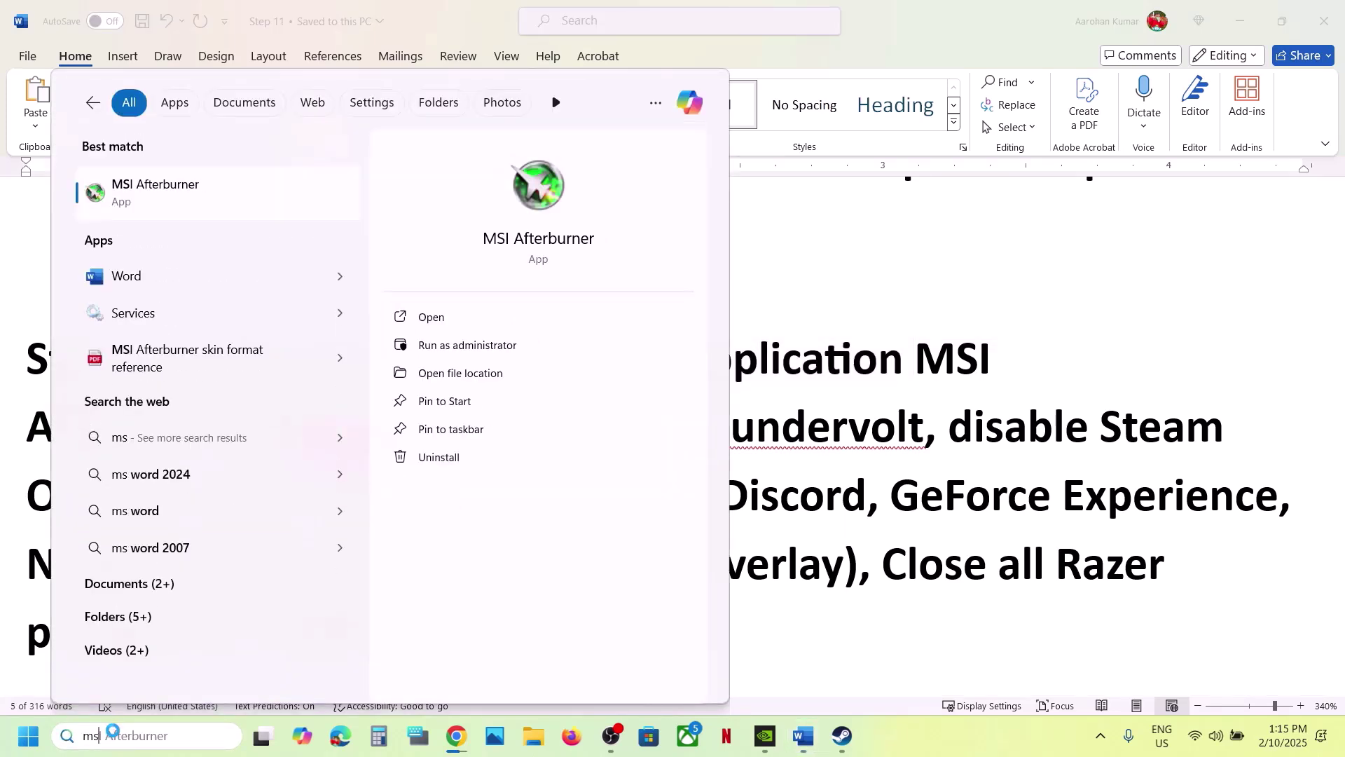
key("Escape")
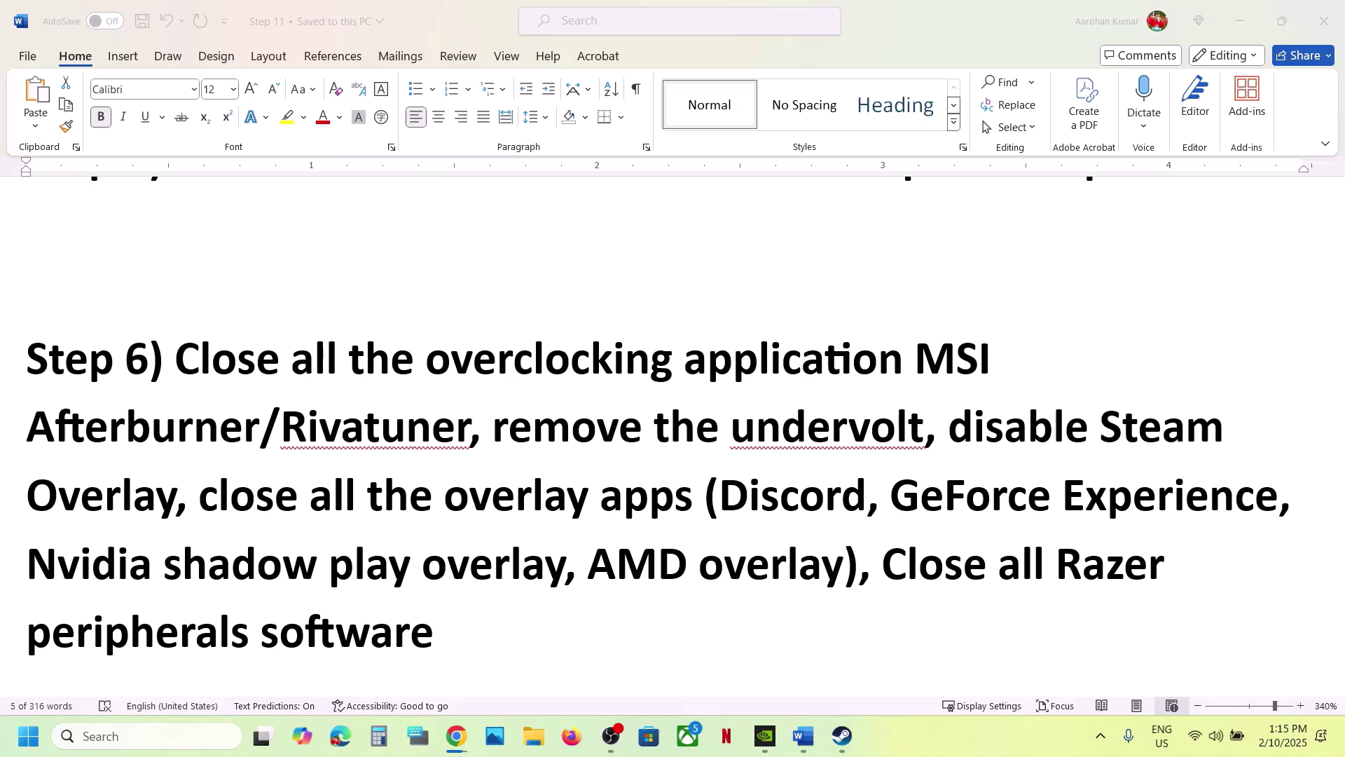
Search Windows for RivaTuner Statistics Server, open it, and return to the Word document
left_click(130, 735)
type("r")
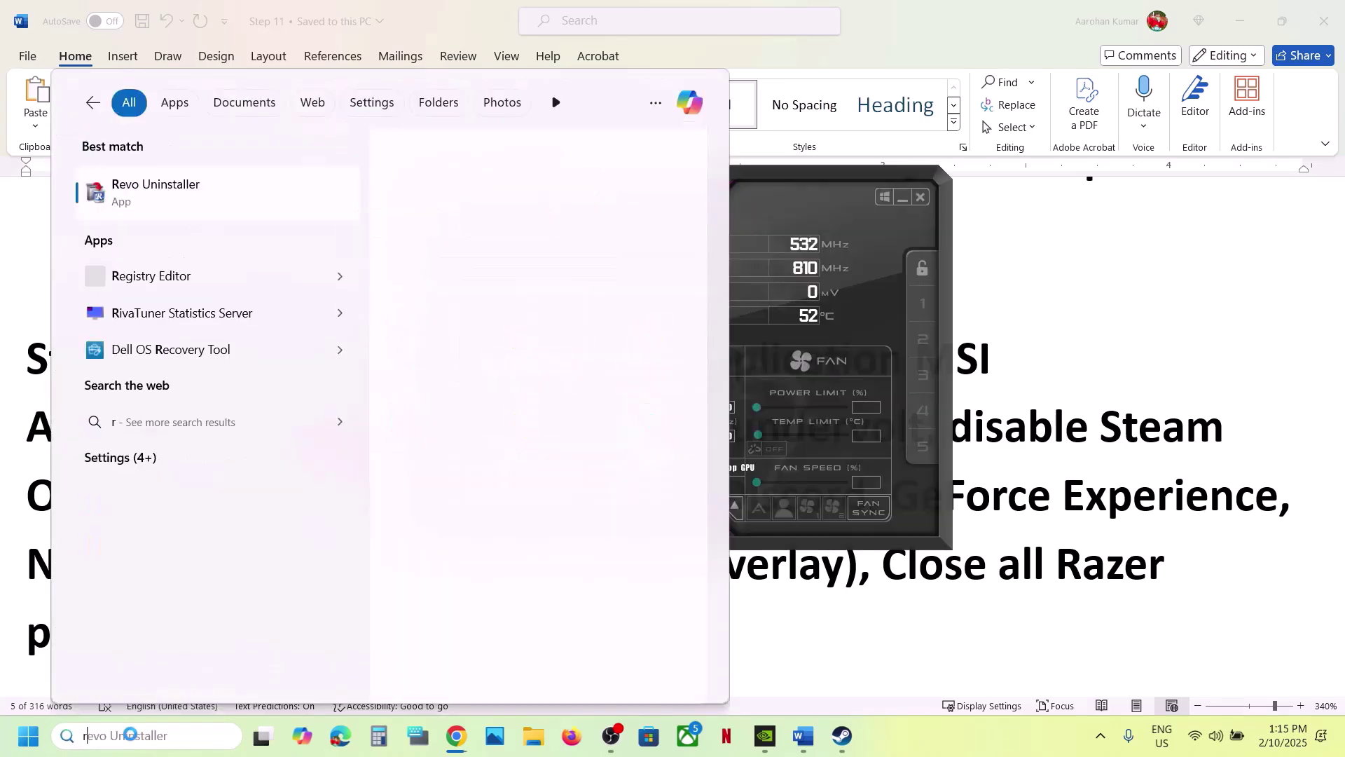
type("/Riva")
key("Escape")
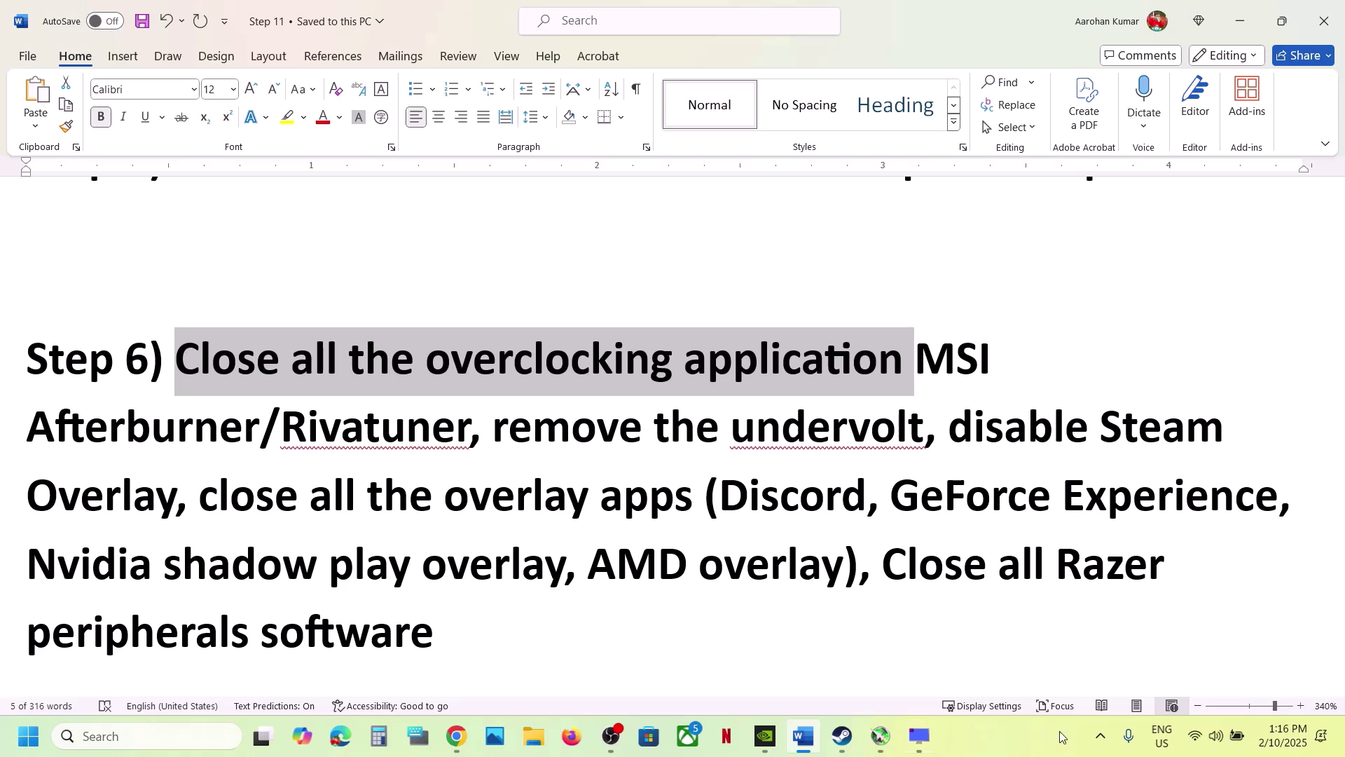
Exit RivaTuner Statistics Server from the hidden system tray icons
left_click(1096, 743)
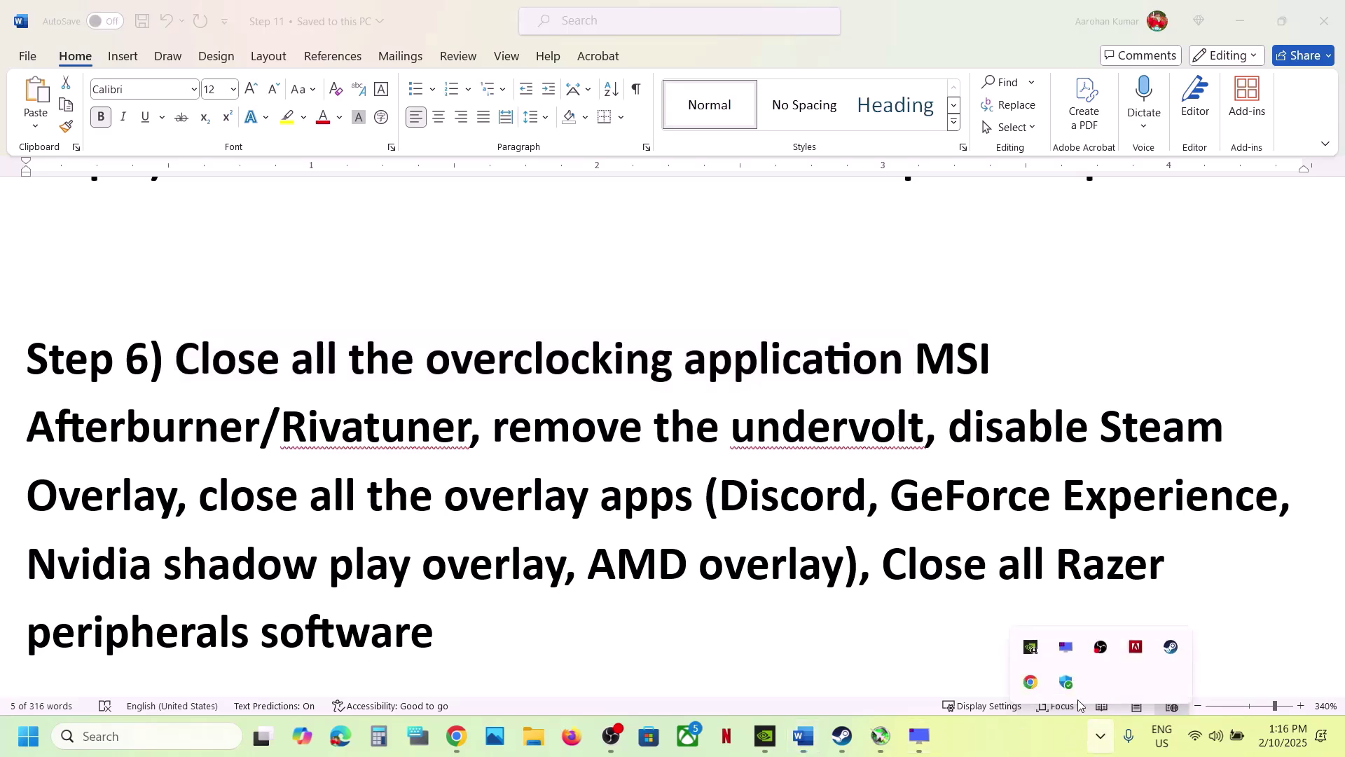
right_click(1066, 655)
left_click(1114, 688)
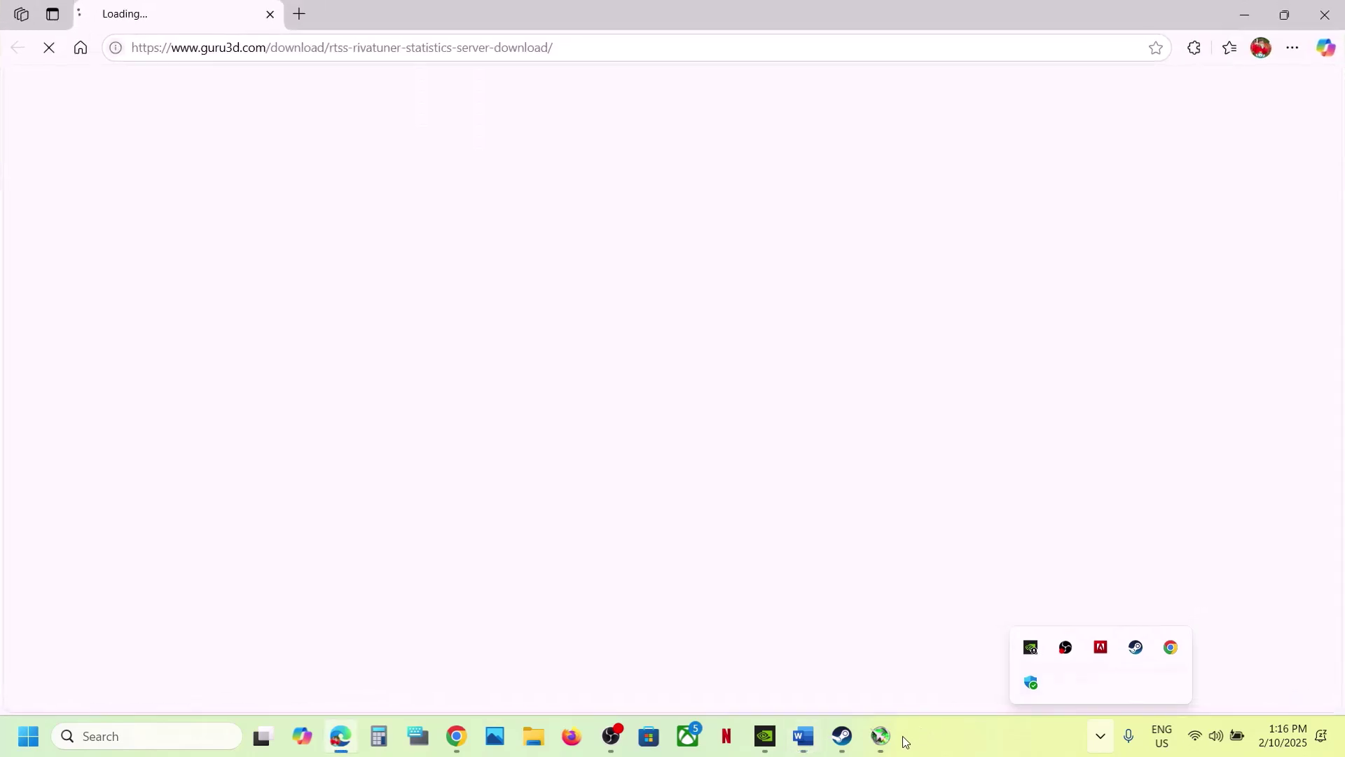
Minimize and exit MSI Afterburner through the system tray, and close the Guru3D RivaTuner download page
left_click(883, 737)
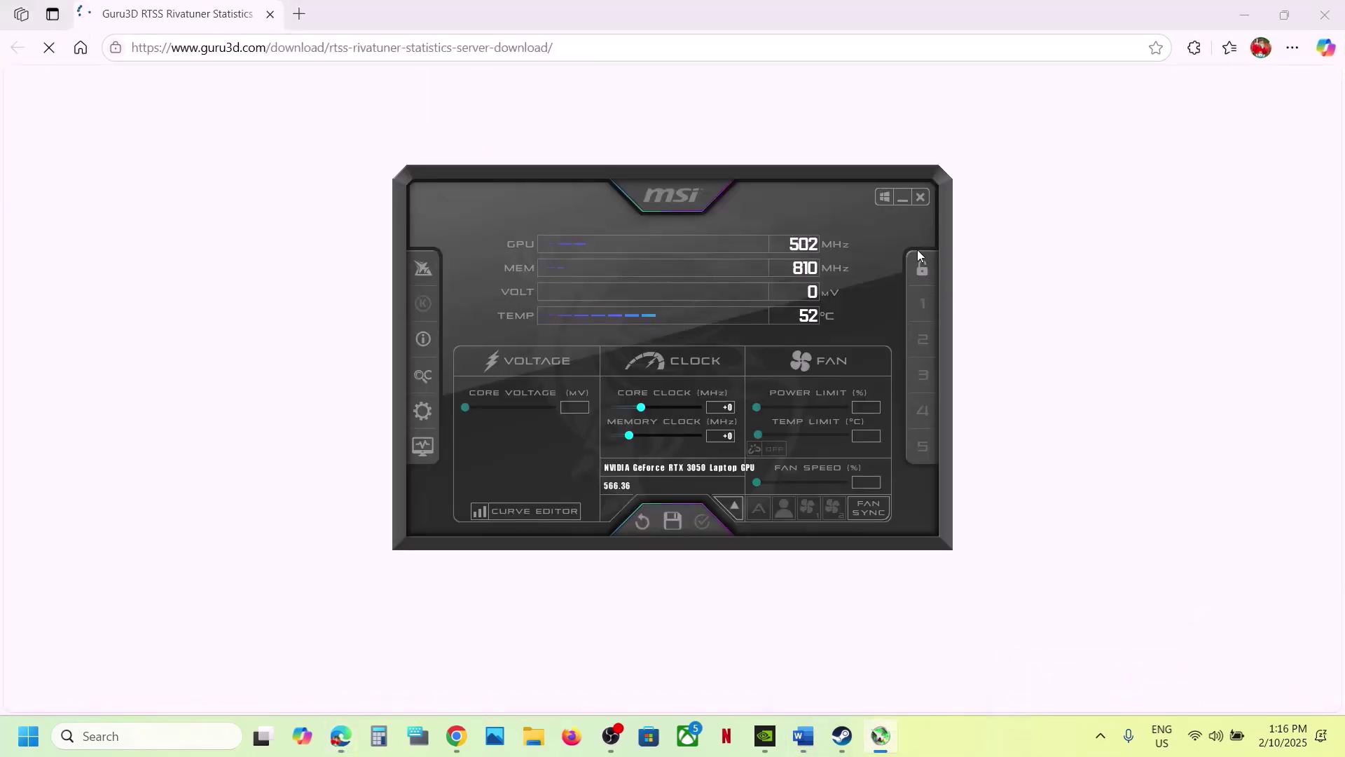
left_click(902, 198)
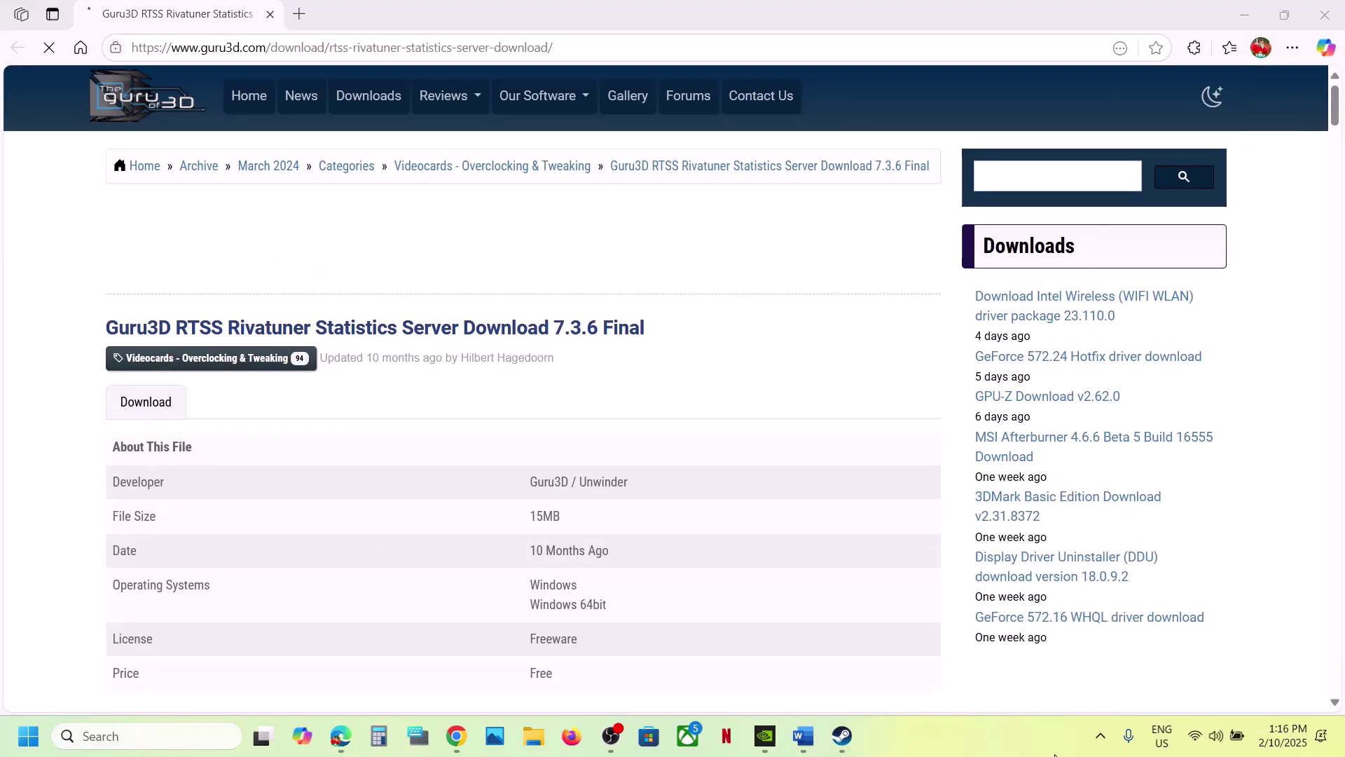
left_click(1100, 735)
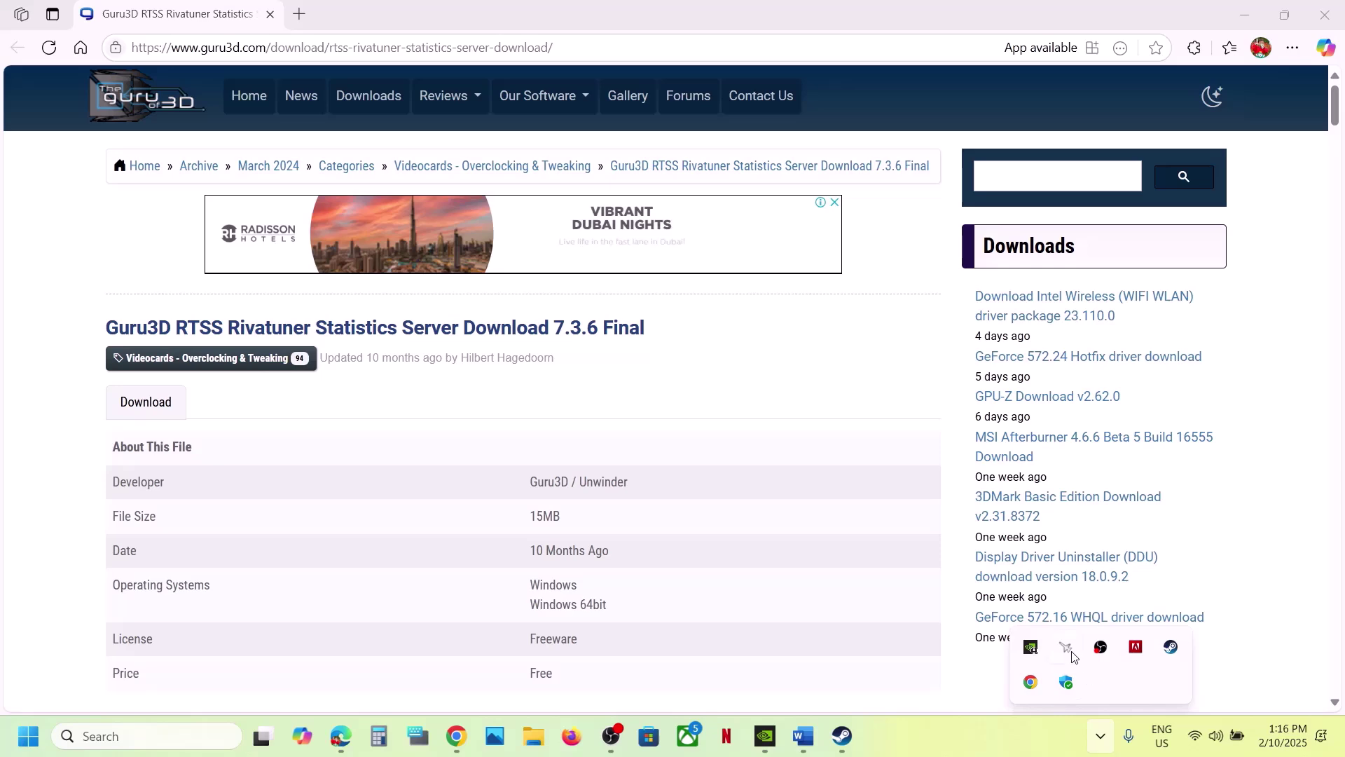
right_click(1072, 657)
left_click(1111, 637)
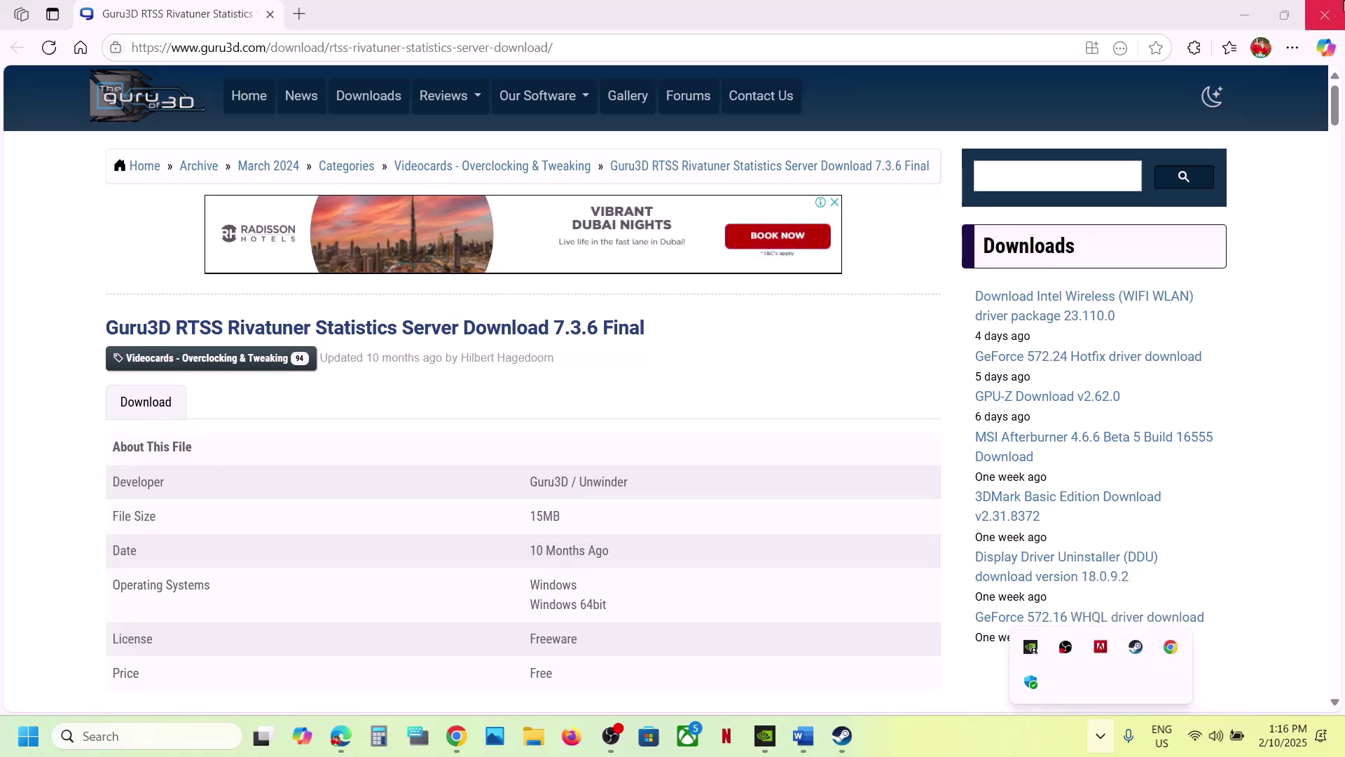
left_click(1324, 15)
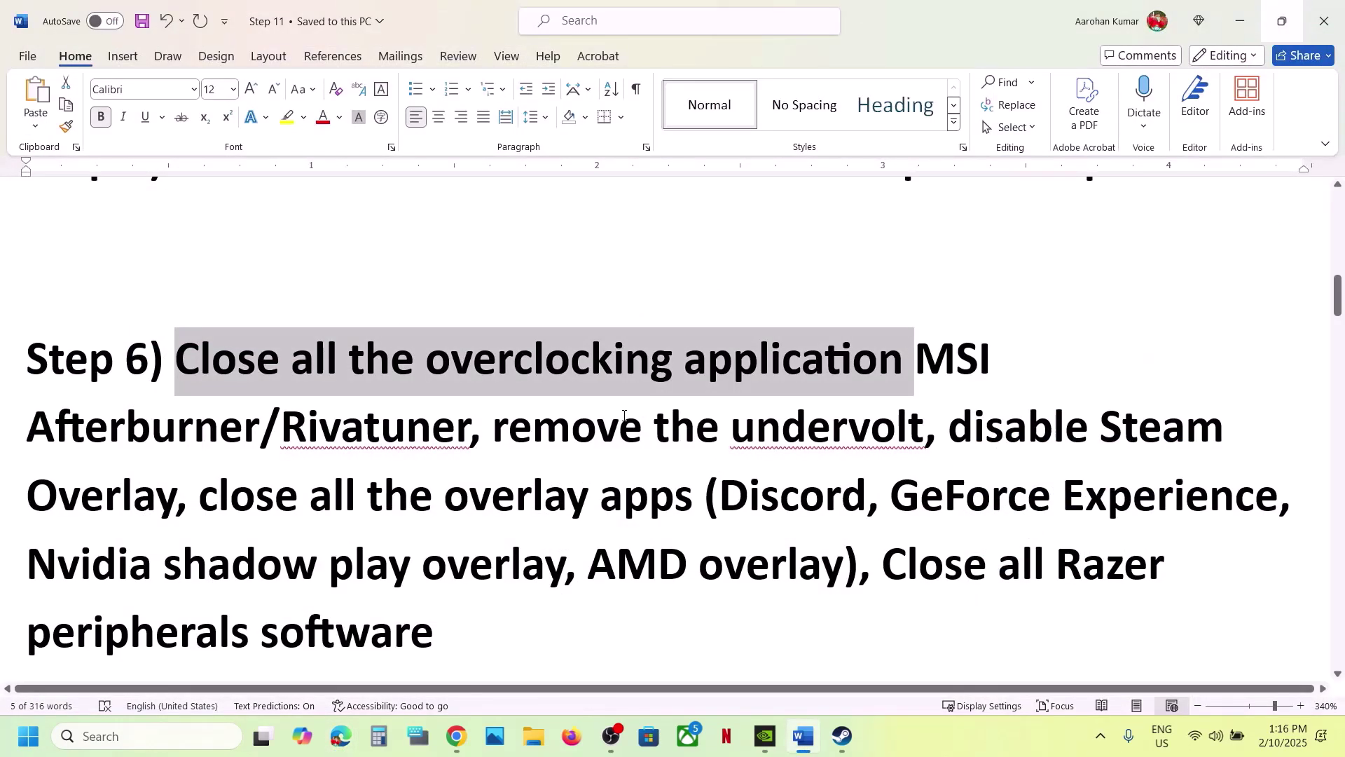
Highlight "remove the undervolt" and "disable Steam Overlay" one after the other in the Step 6 text
left_click_drag(508, 433, 871, 438)
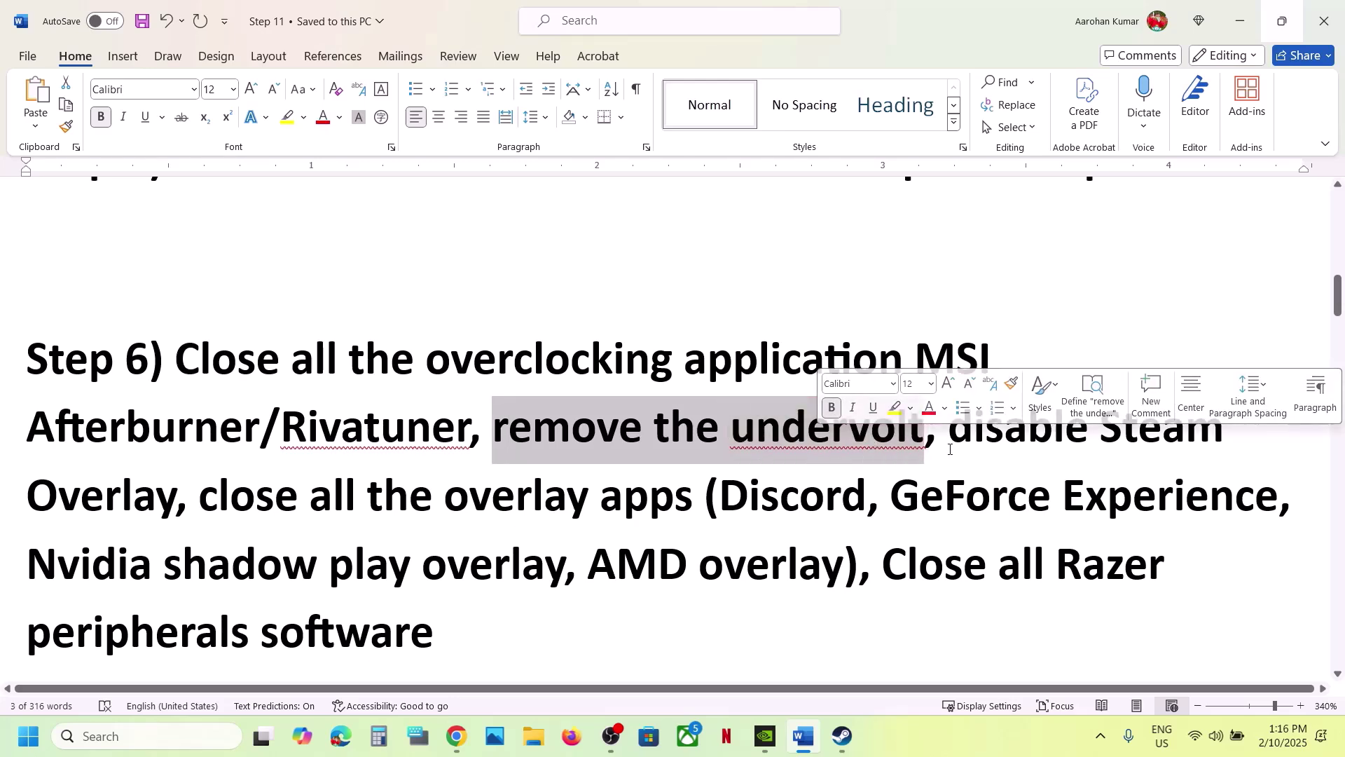
left_click_drag(951, 441, 1121, 441)
left_click_drag(807, 454, 156, 499)
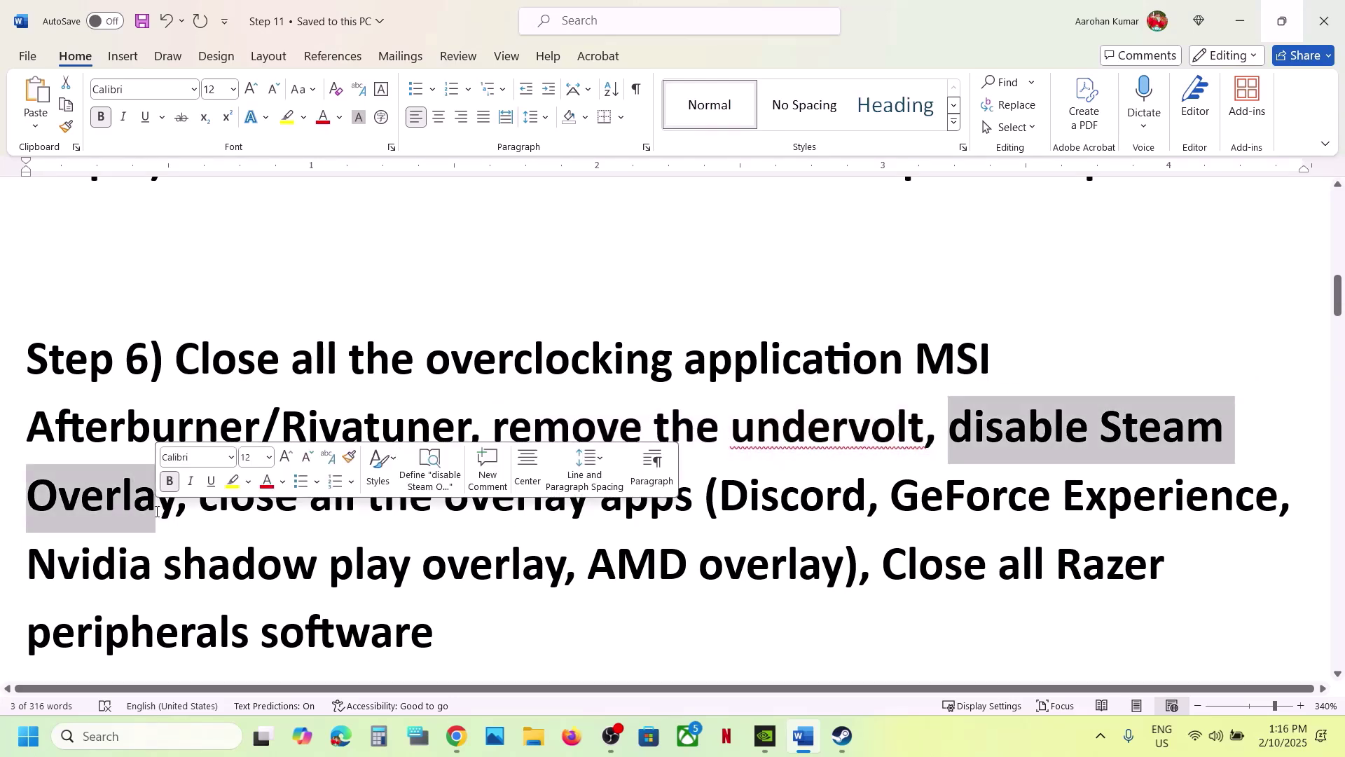
Switch to Steam, disable the in-game Steam Overlay in Monster Hunter Wilds Benchmark's properties, and return to the Word document
left_click(856, 735)
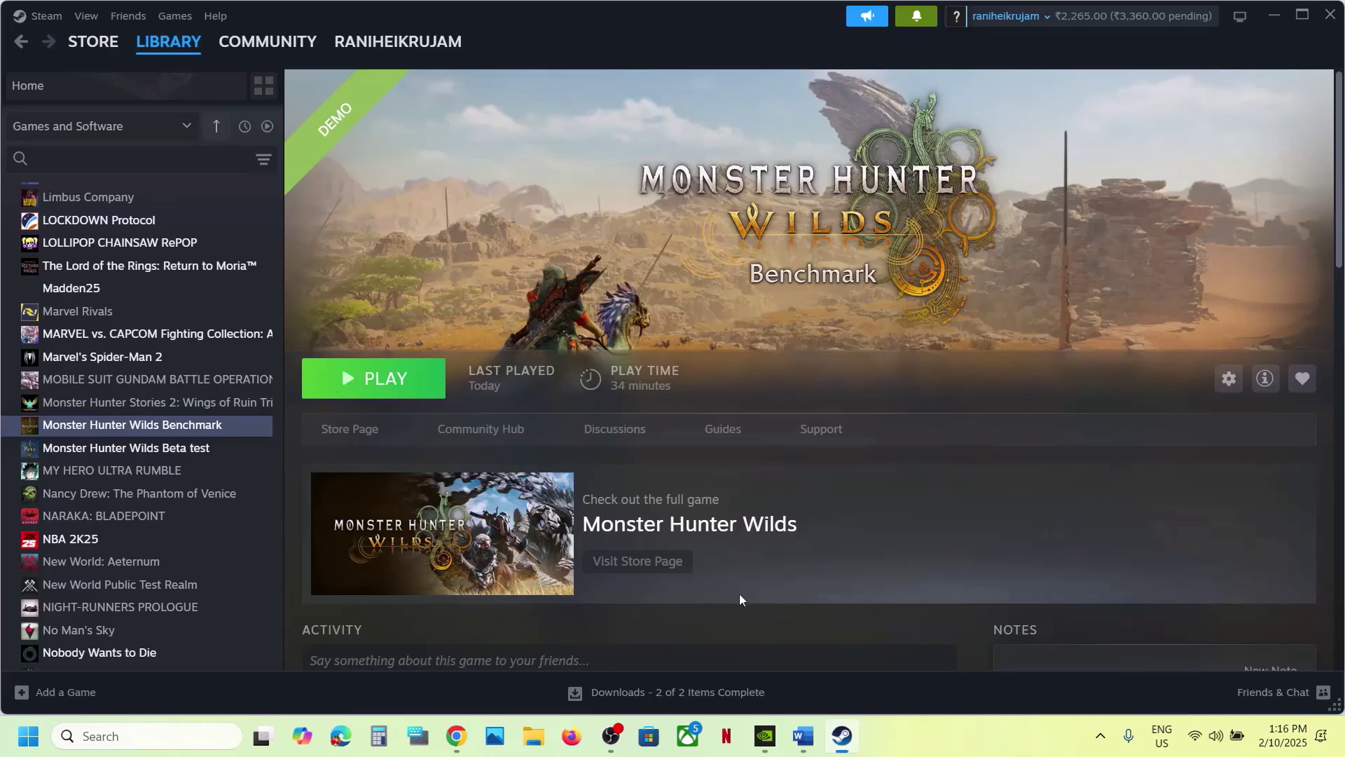
right_click(151, 425)
left_click(199, 559)
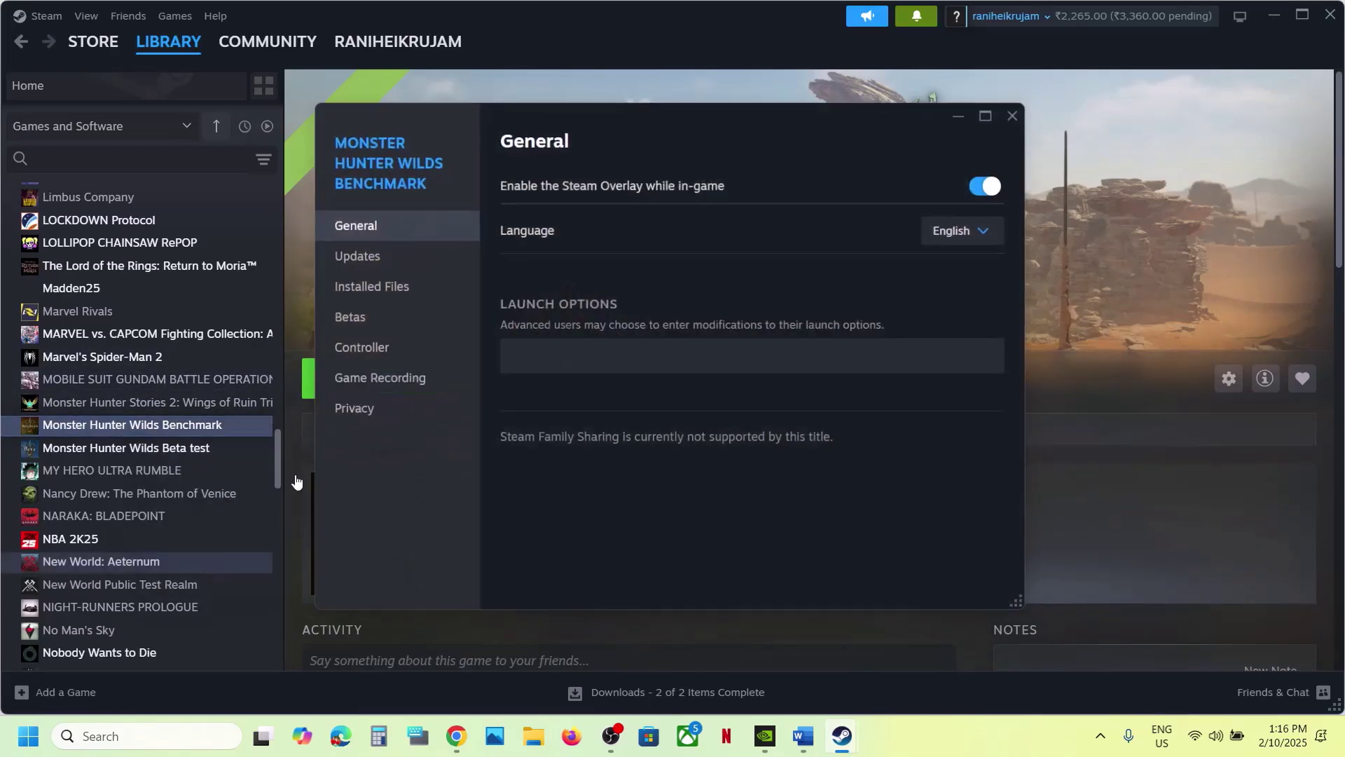
left_click(990, 183)
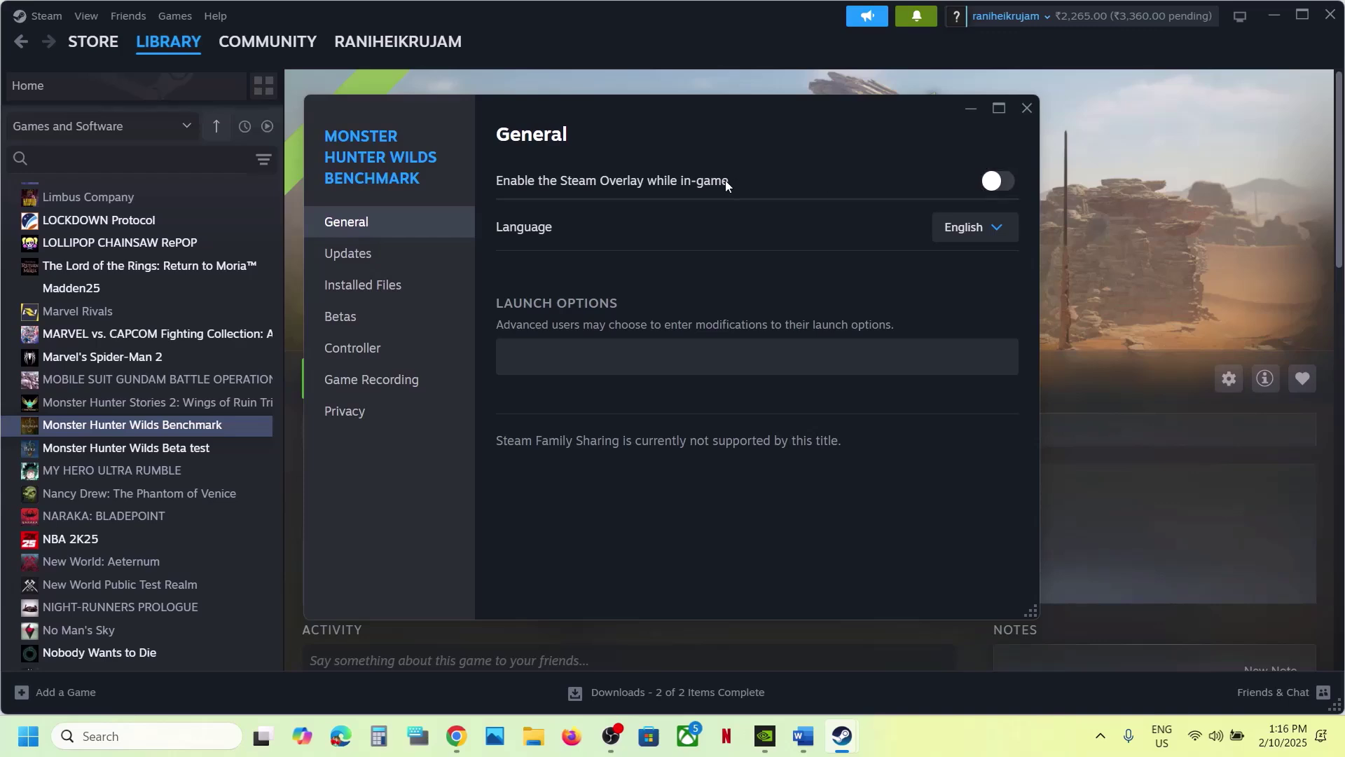
left_click(1028, 109)
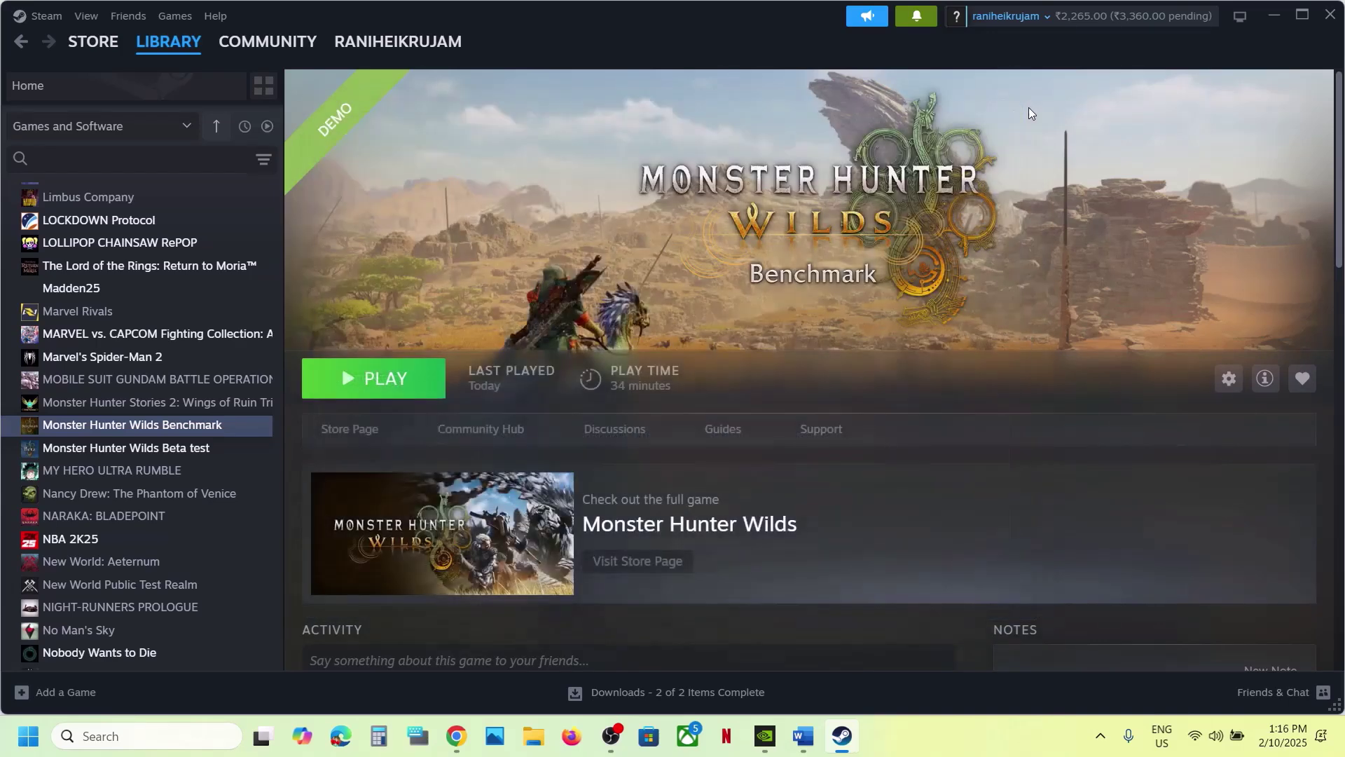
left_click(805, 737)
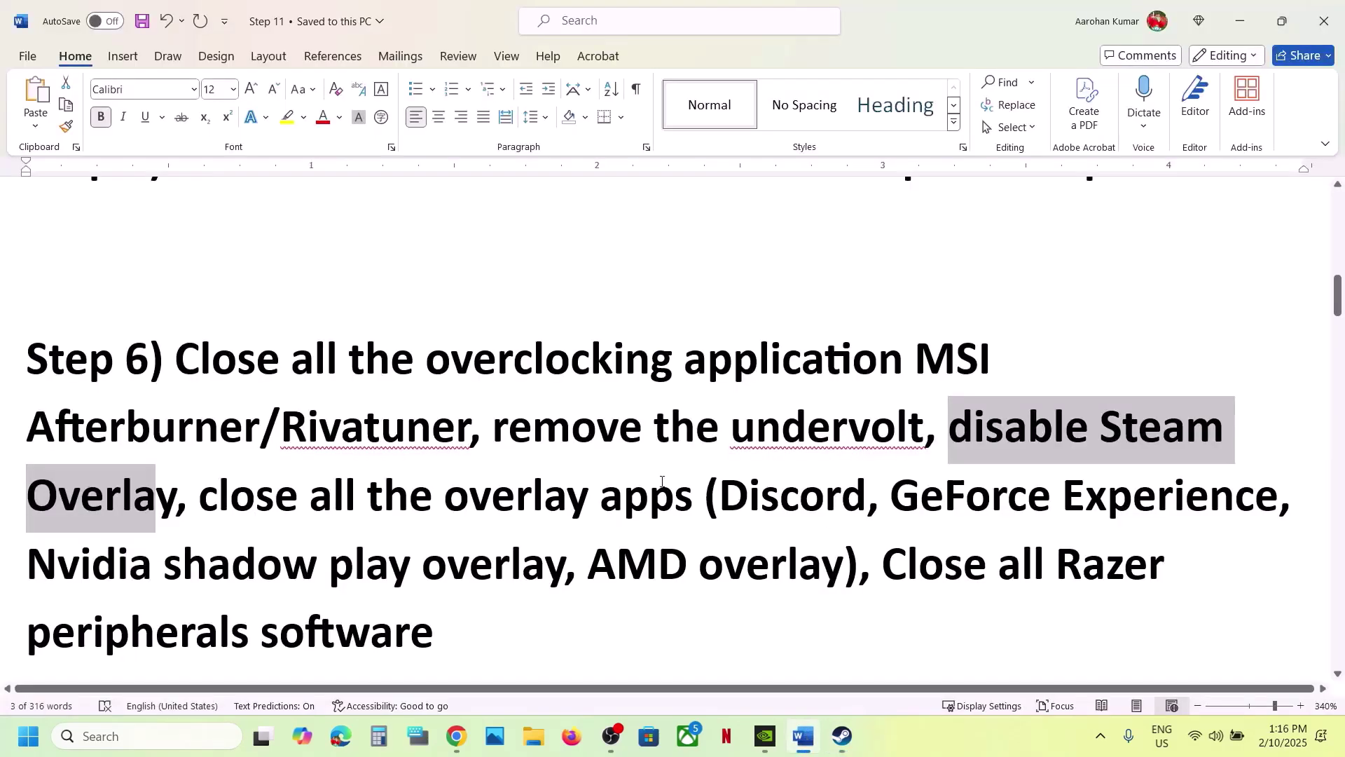
Highlight "GeForce Experience" in Step 6, turn off the NVIDIA overlay in the NVIDIA app's settings, and minimize the app
left_click_drag(243, 502, 1278, 503)
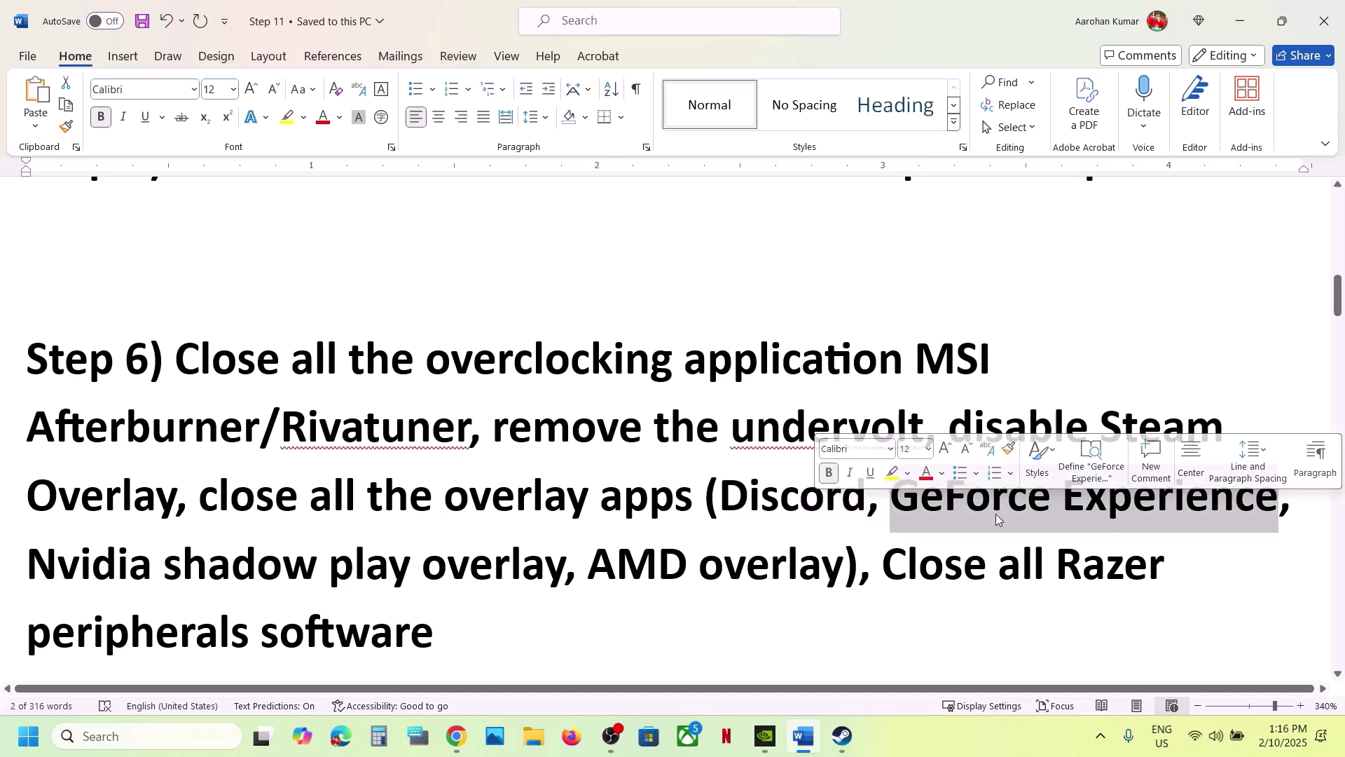
left_click(771, 736)
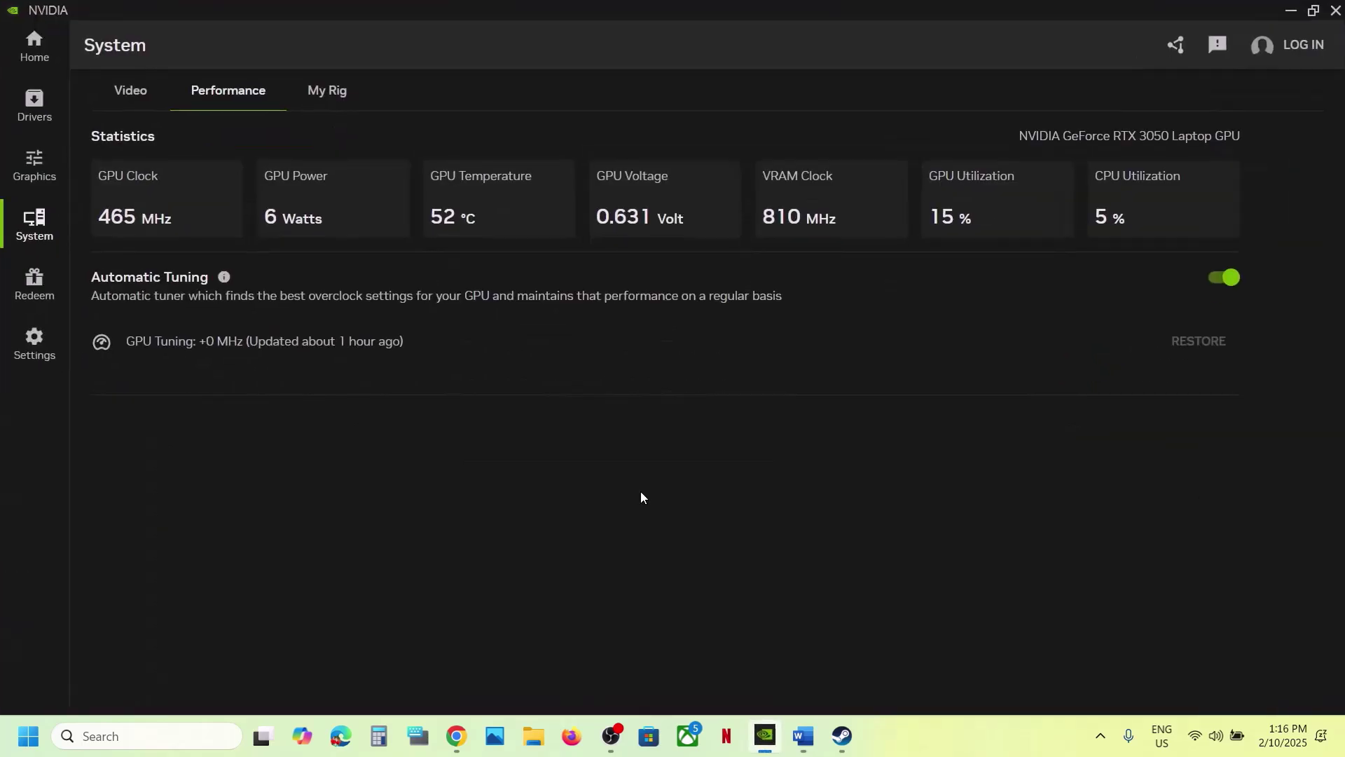
left_click(35, 171)
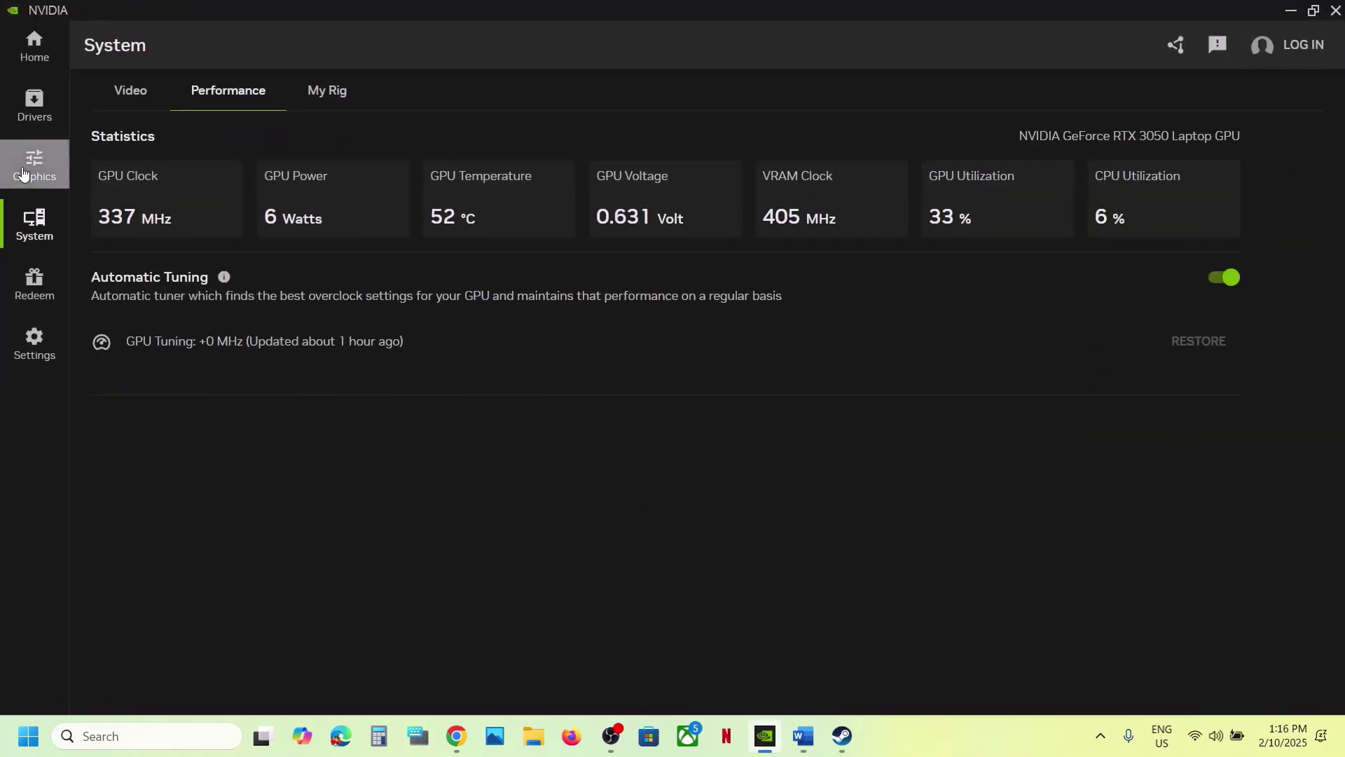
left_click(42, 238)
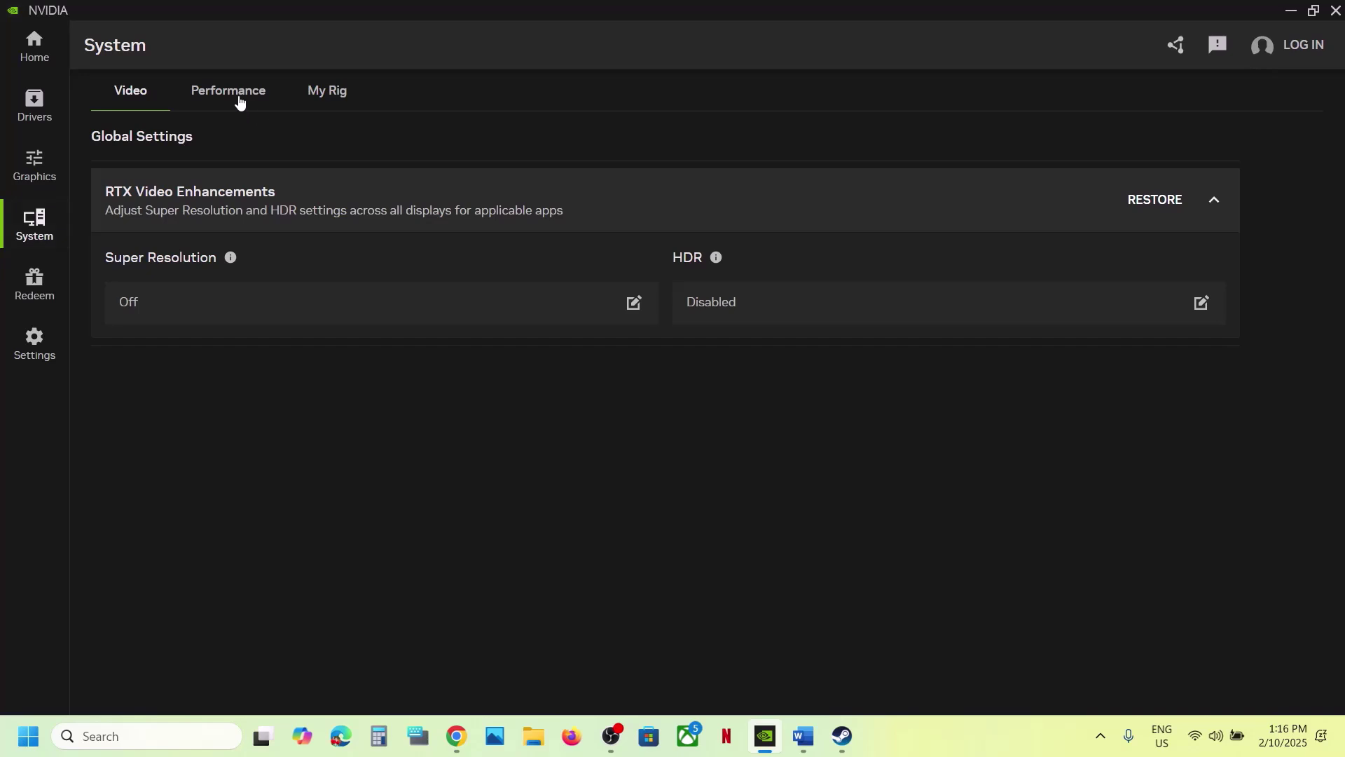
left_click(239, 103)
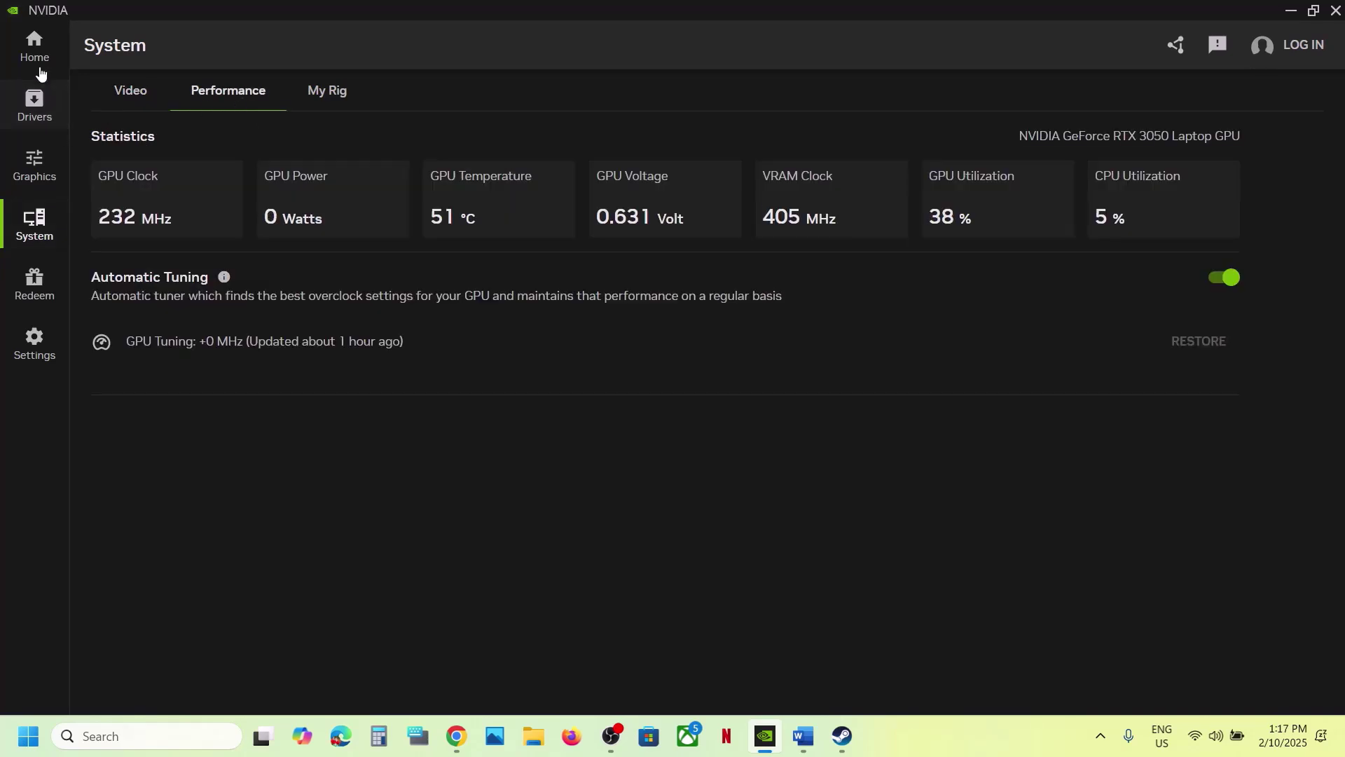
left_click(50, 168)
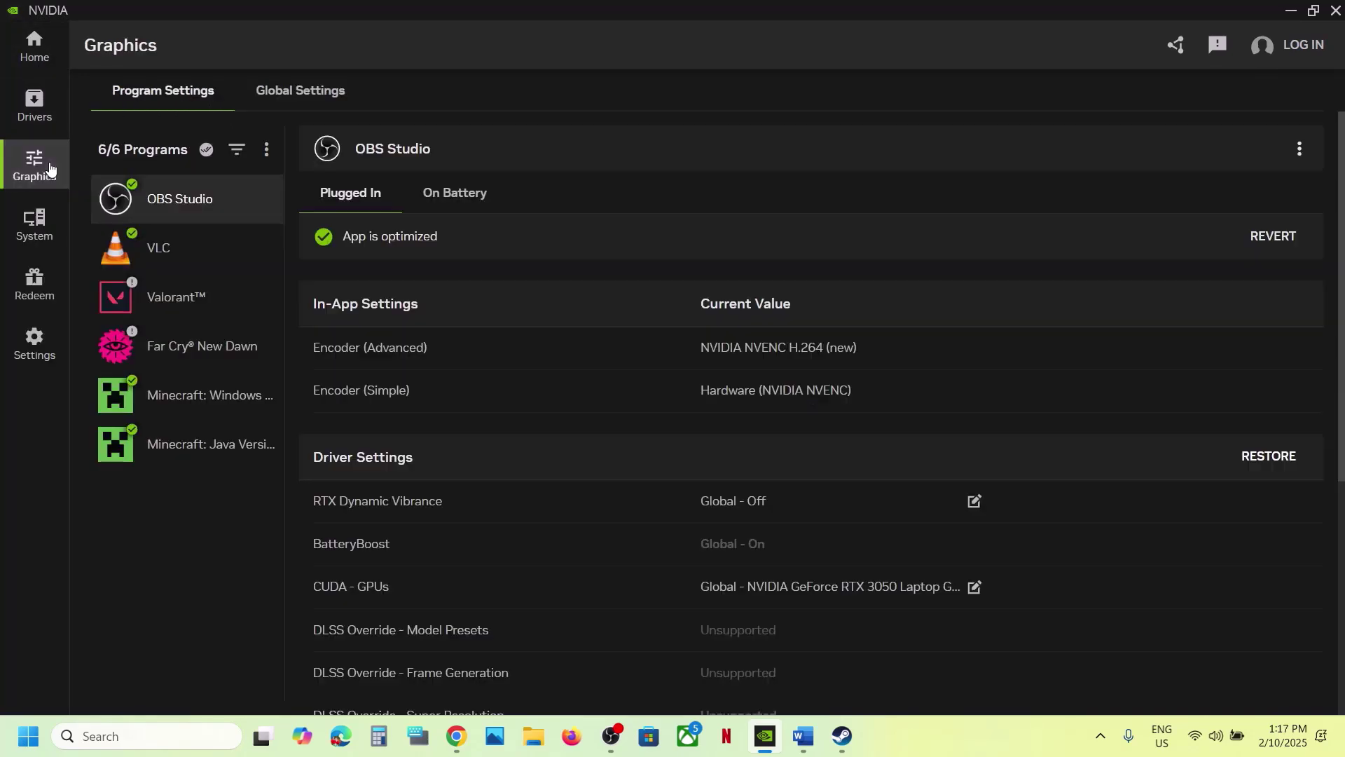
left_click(35, 108)
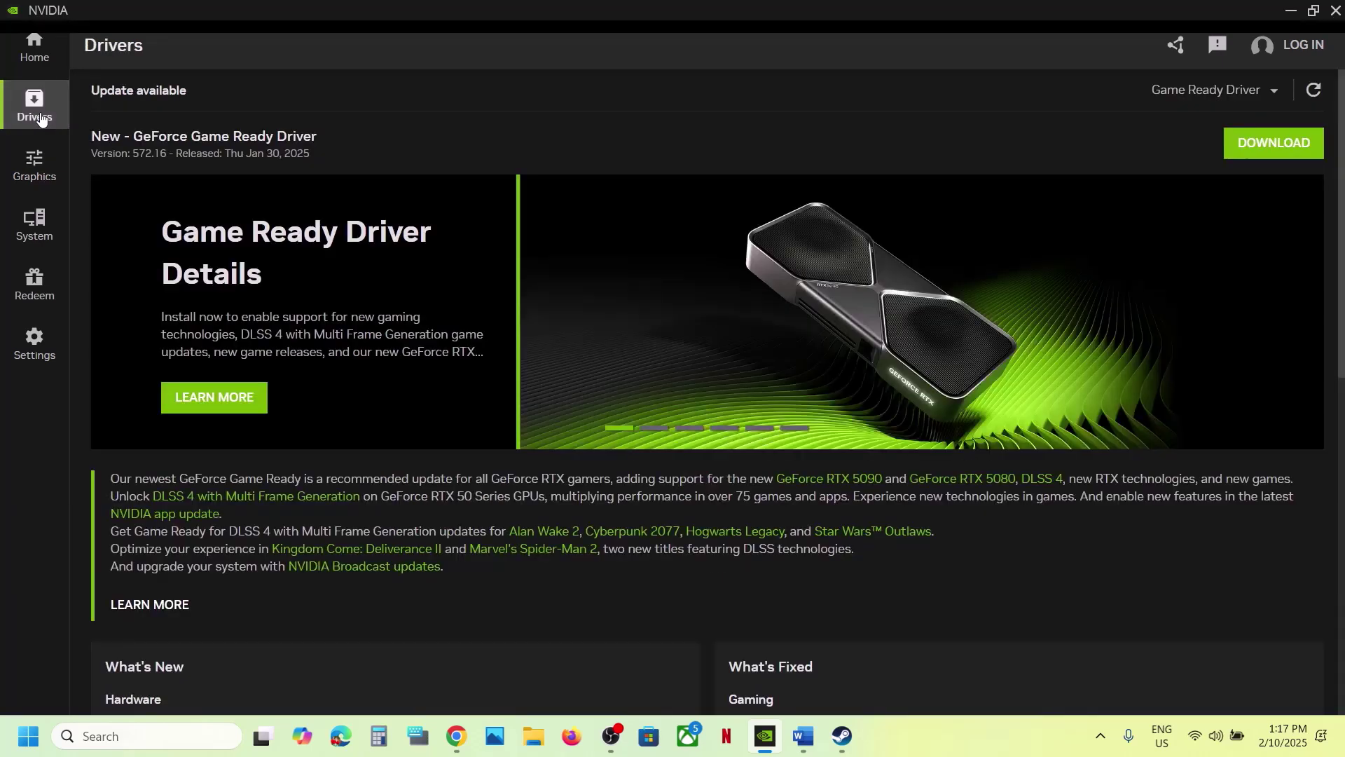
left_click(35, 340)
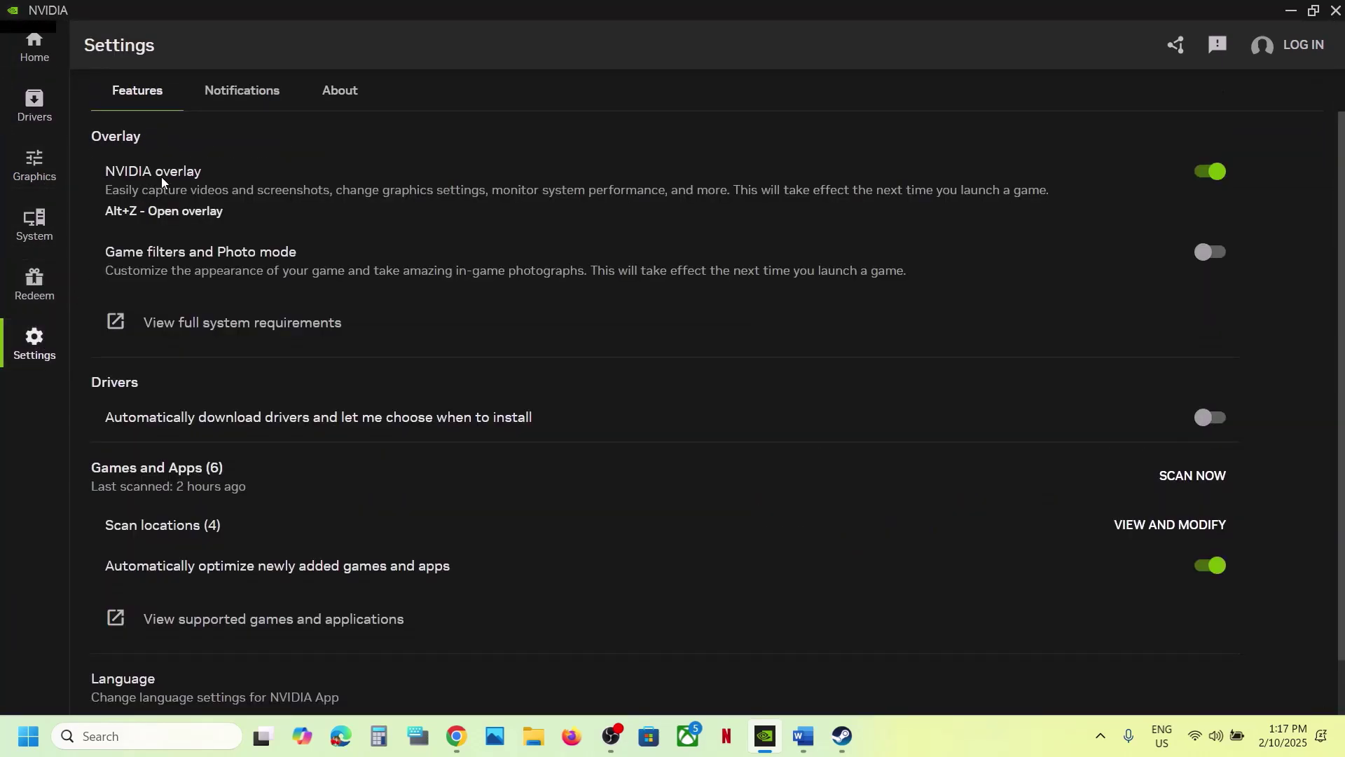
left_click(1209, 173)
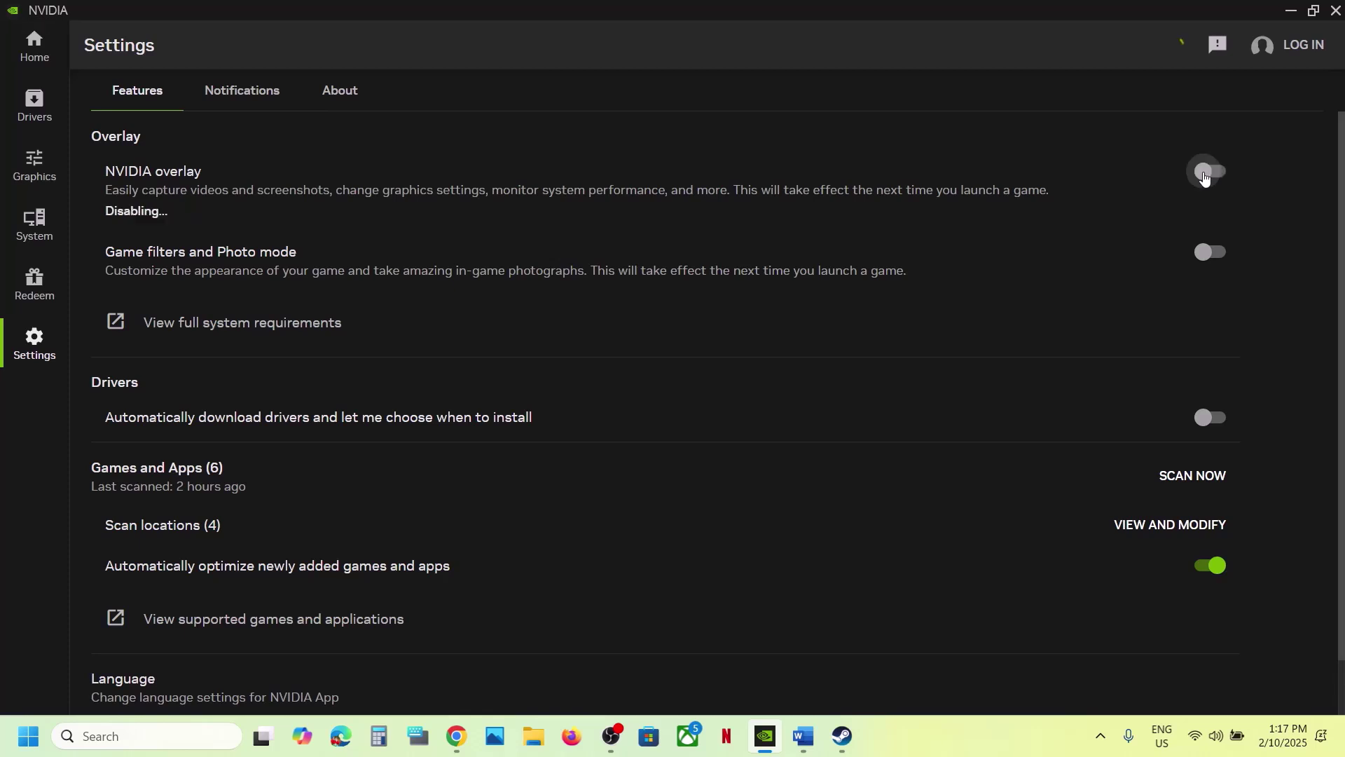
left_click(1290, 12)
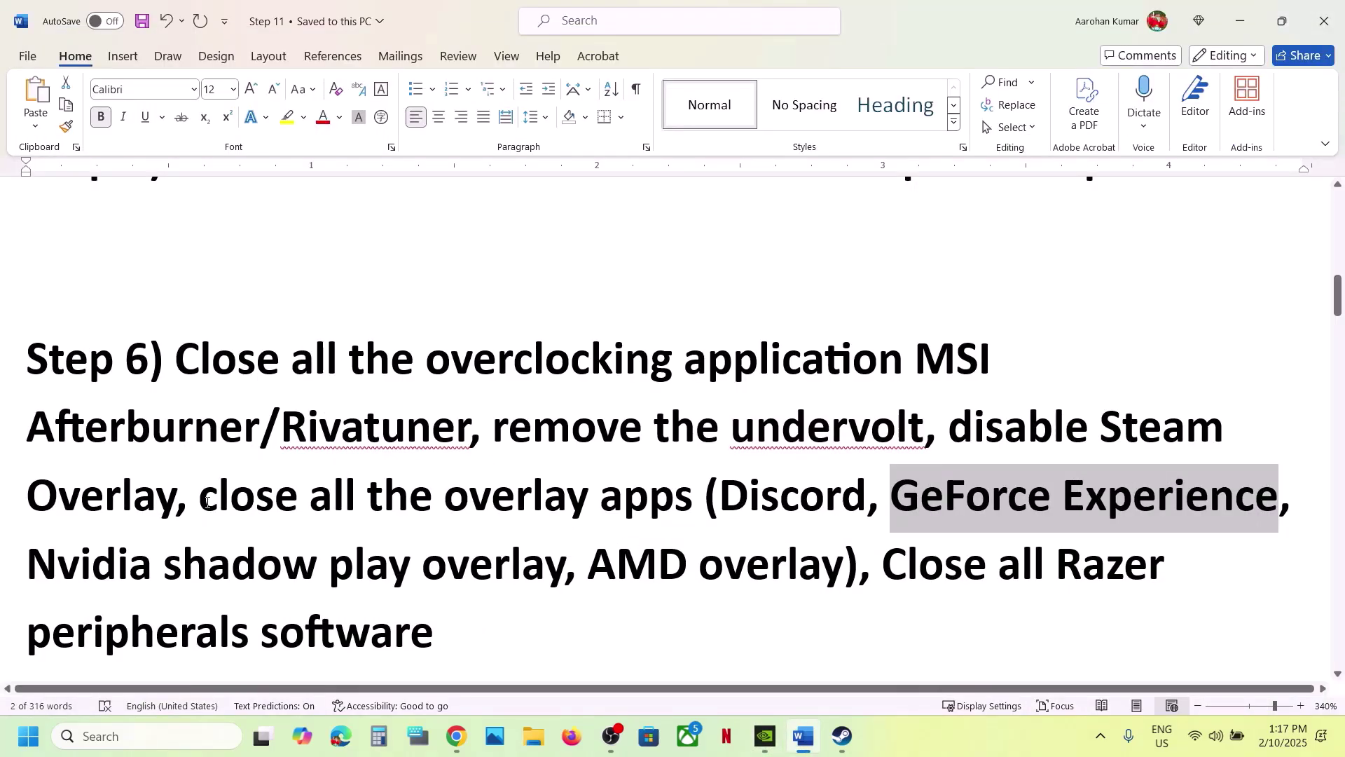
Highlight "close all the overlay apps" and "Close all Razer peripherals software" in turn in Step 6, and clear the selection
left_click_drag(208, 502, 694, 501)
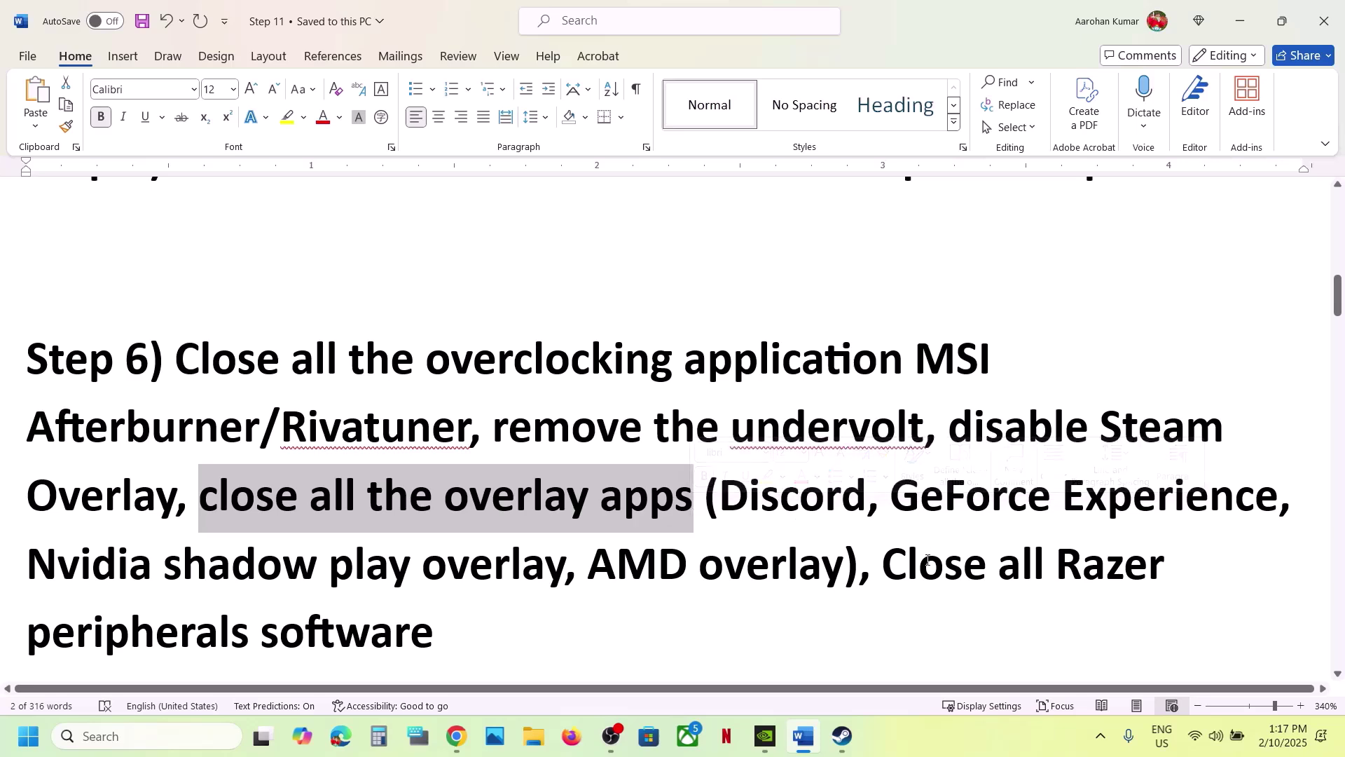
scroll(928, 561, "down", 3)
left_click_drag(882, 394, 442, 473)
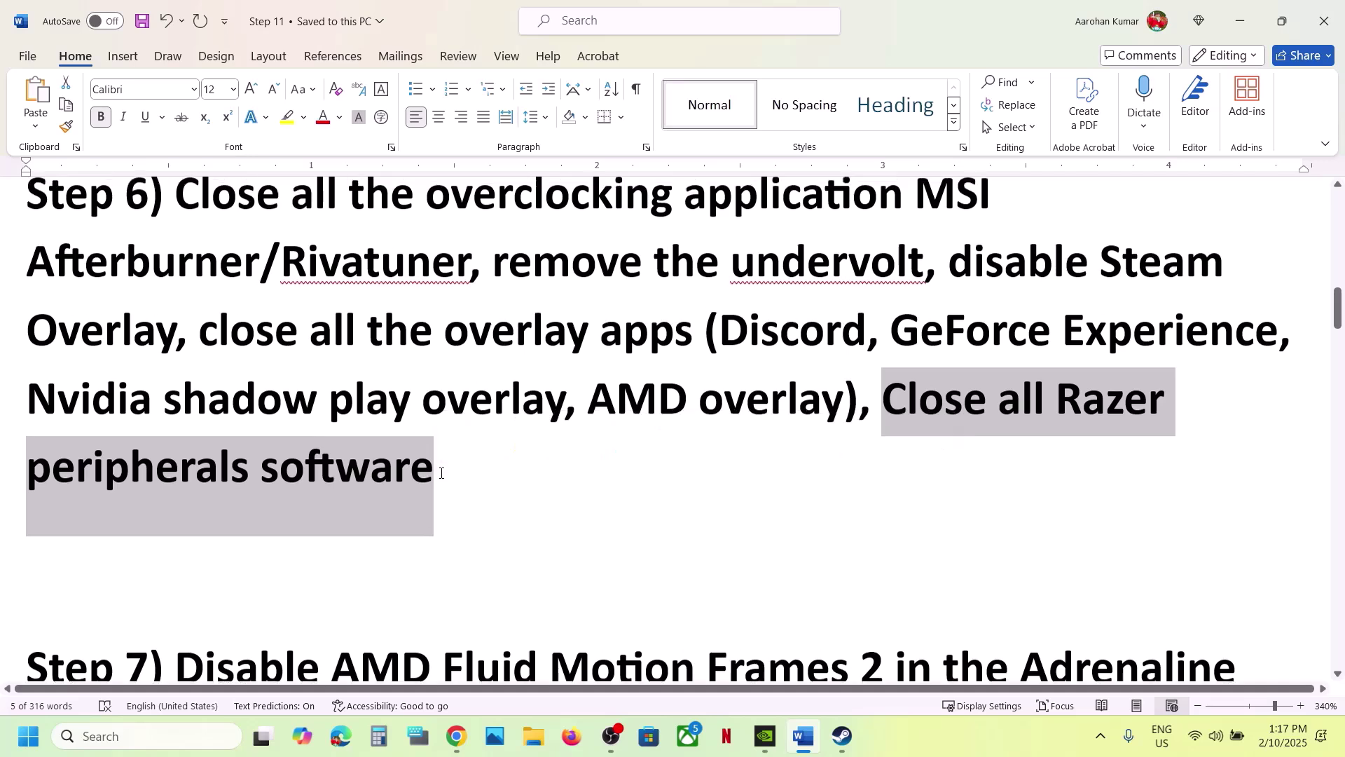
scroll(441, 468, "up", 1)
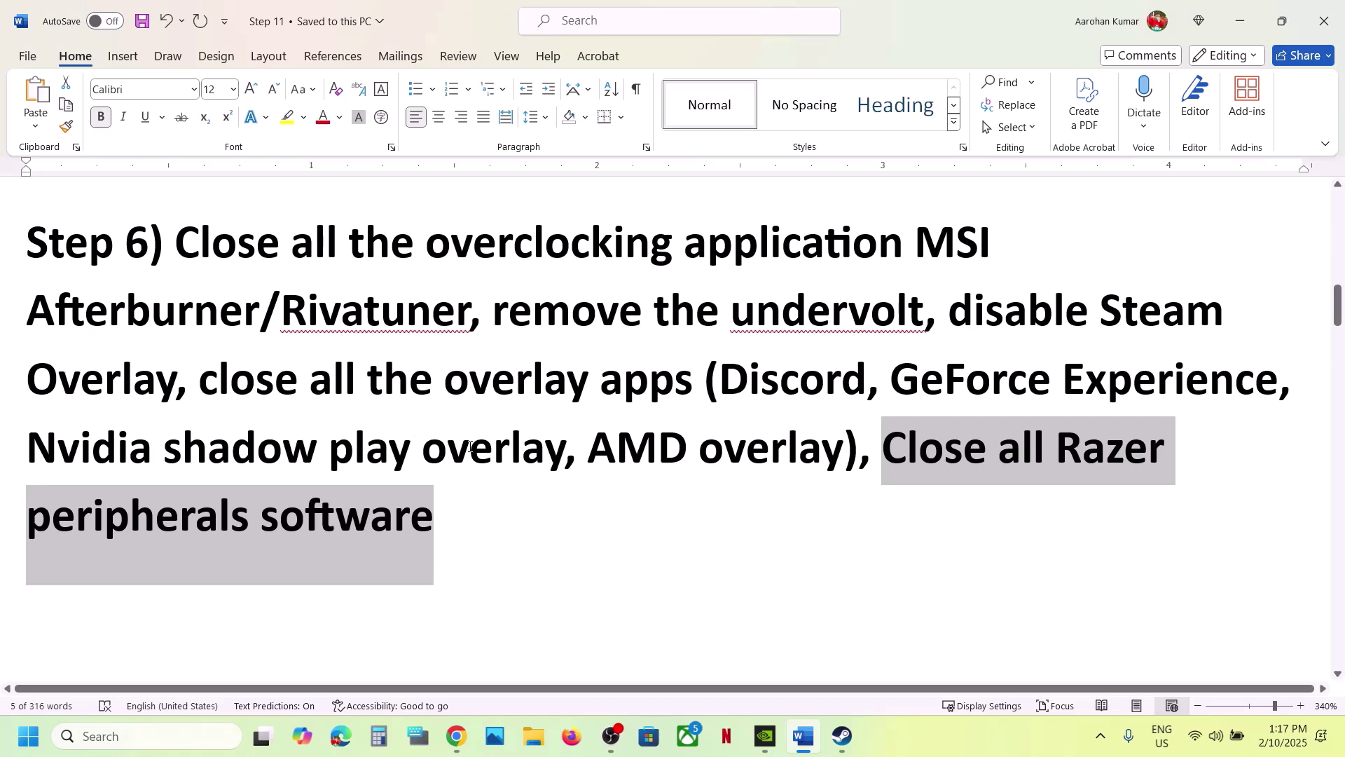
left_click(480, 471)
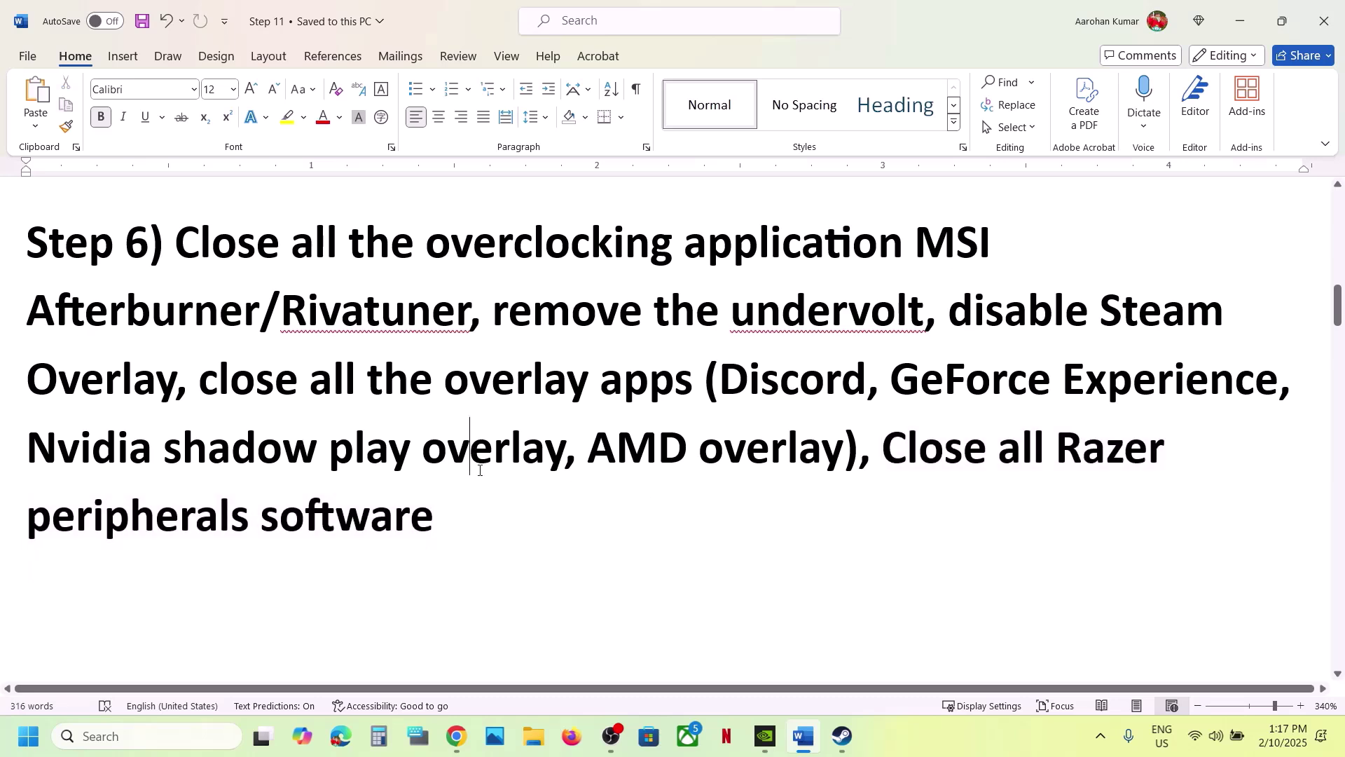
Highlight "Disable AMD Fluid Motion Frames 2" and the word "Adrenaline" in turn in the Step 7 text
scroll(479, 469, "down", 5)
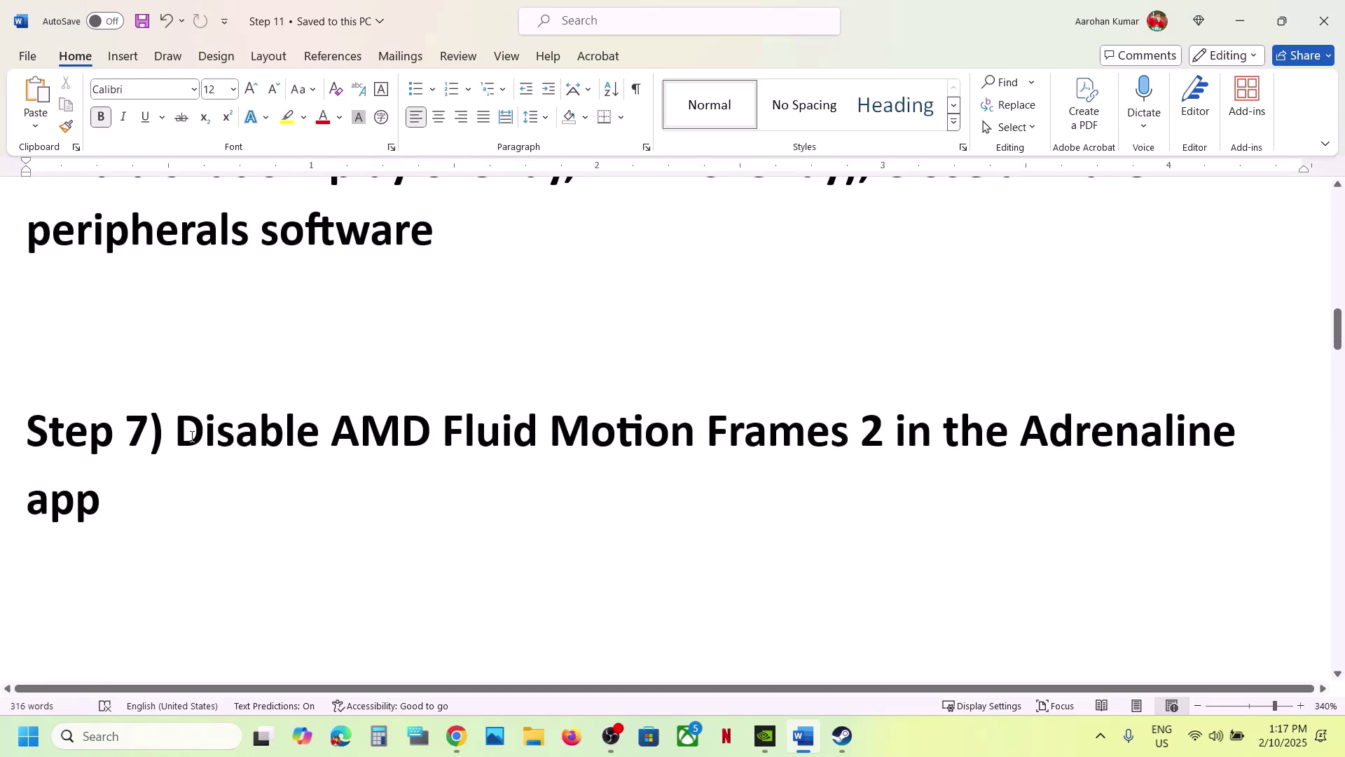
left_click_drag(191, 436, 856, 437)
double_click(1097, 451)
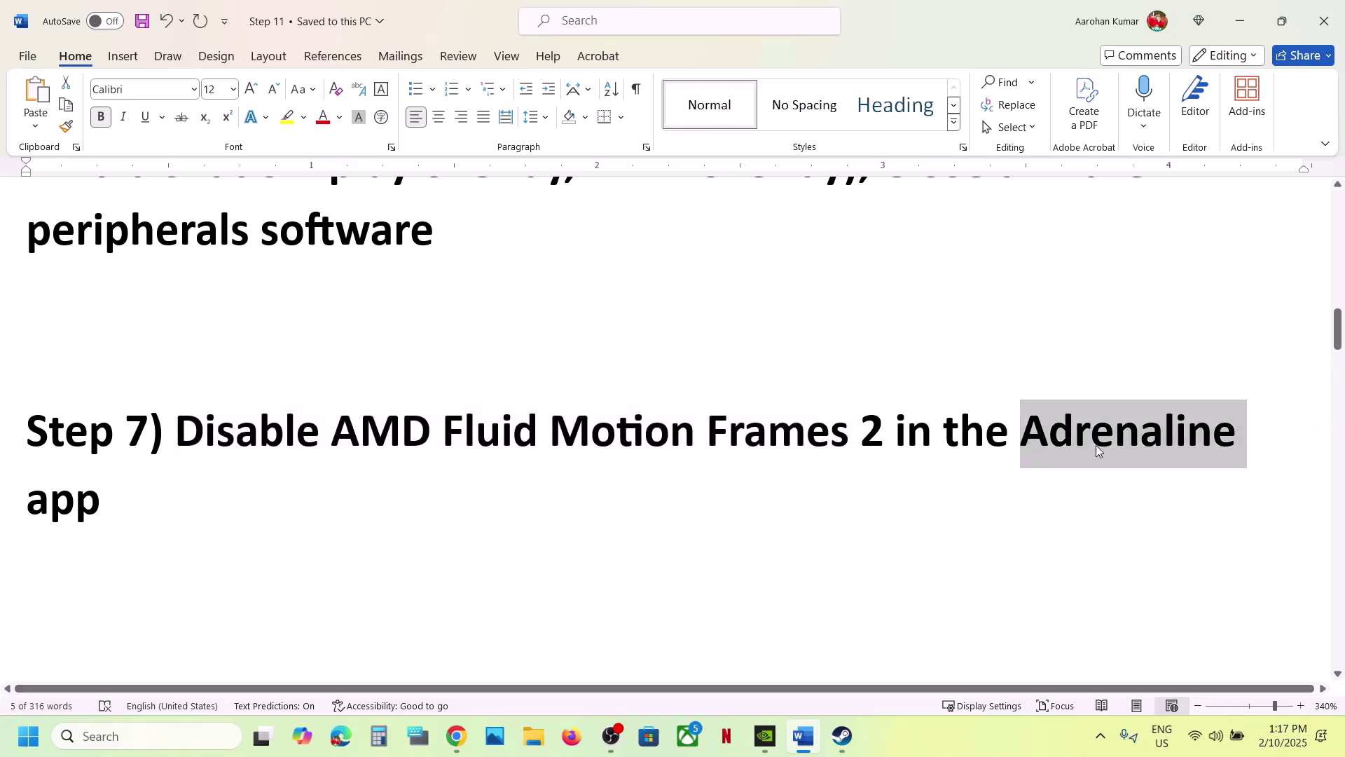
left_click_drag(1097, 451, 291, 472)
left_click(290, 471)
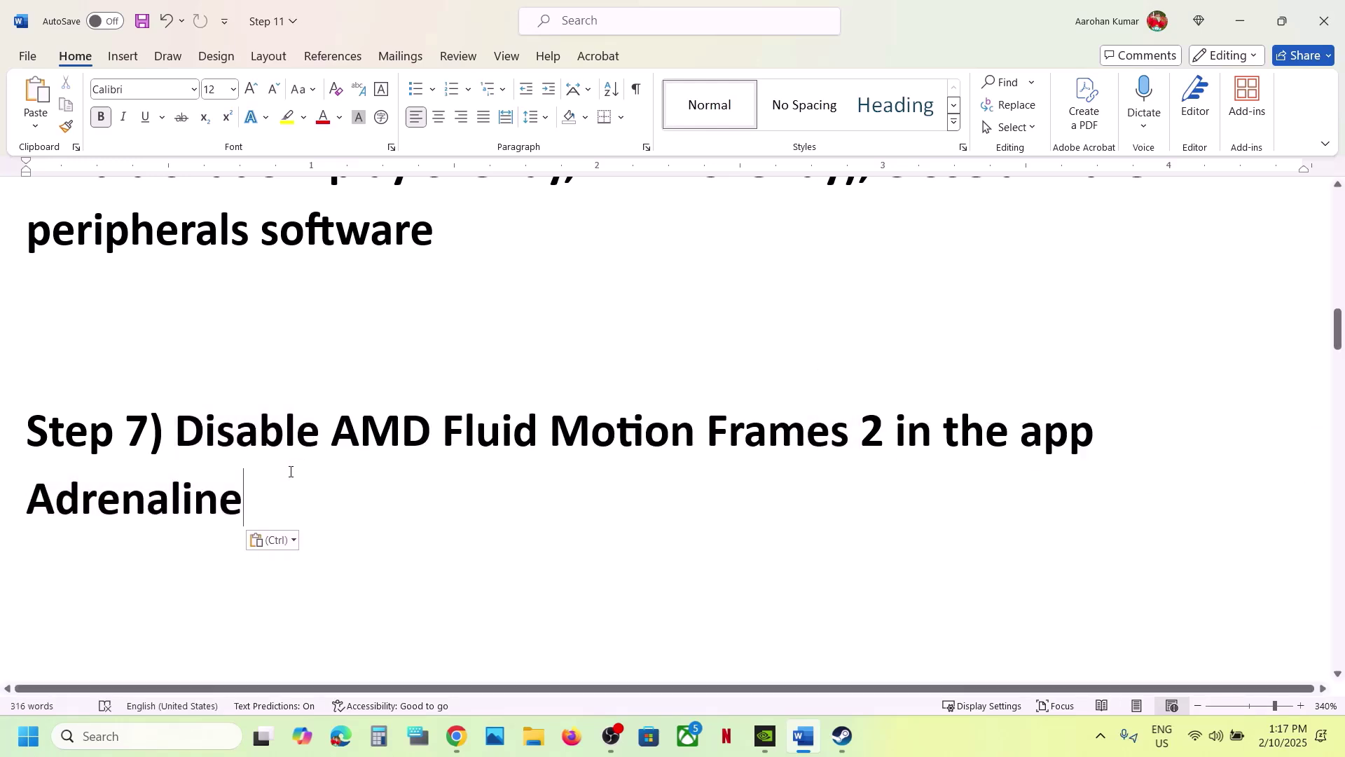
key("ctrl+z")
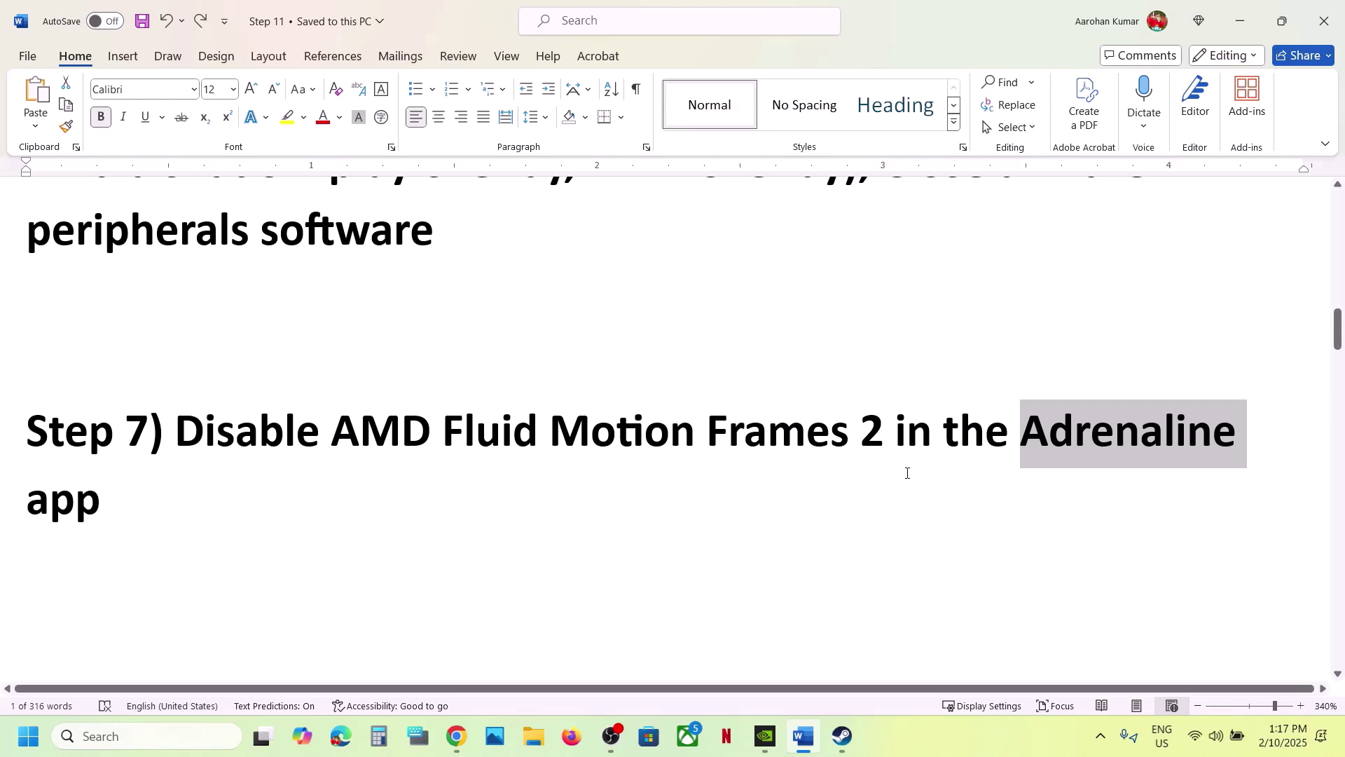
View the "Turn off AMD Fluid Frames 2" image from the desktop in a maximized window, close it, and return to the Word document
key("super+d")
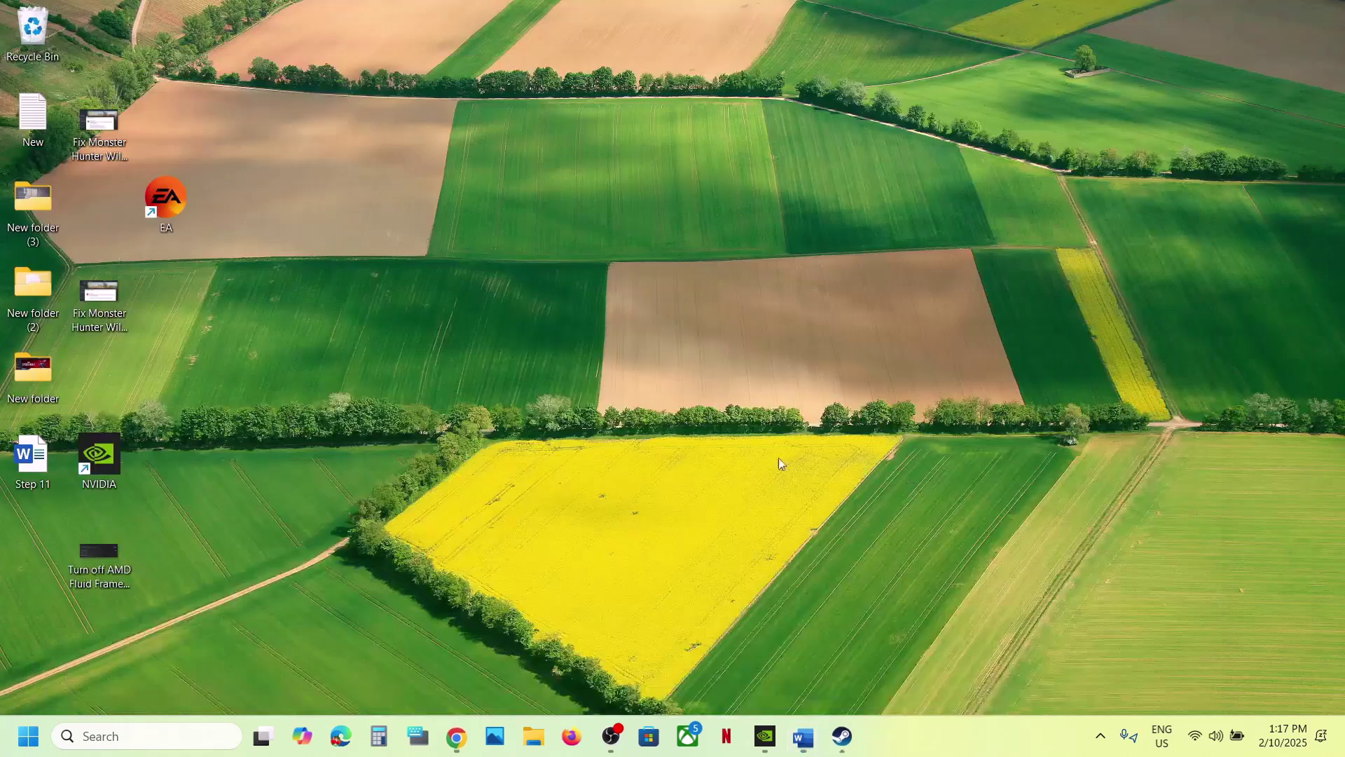
double_click(99, 564)
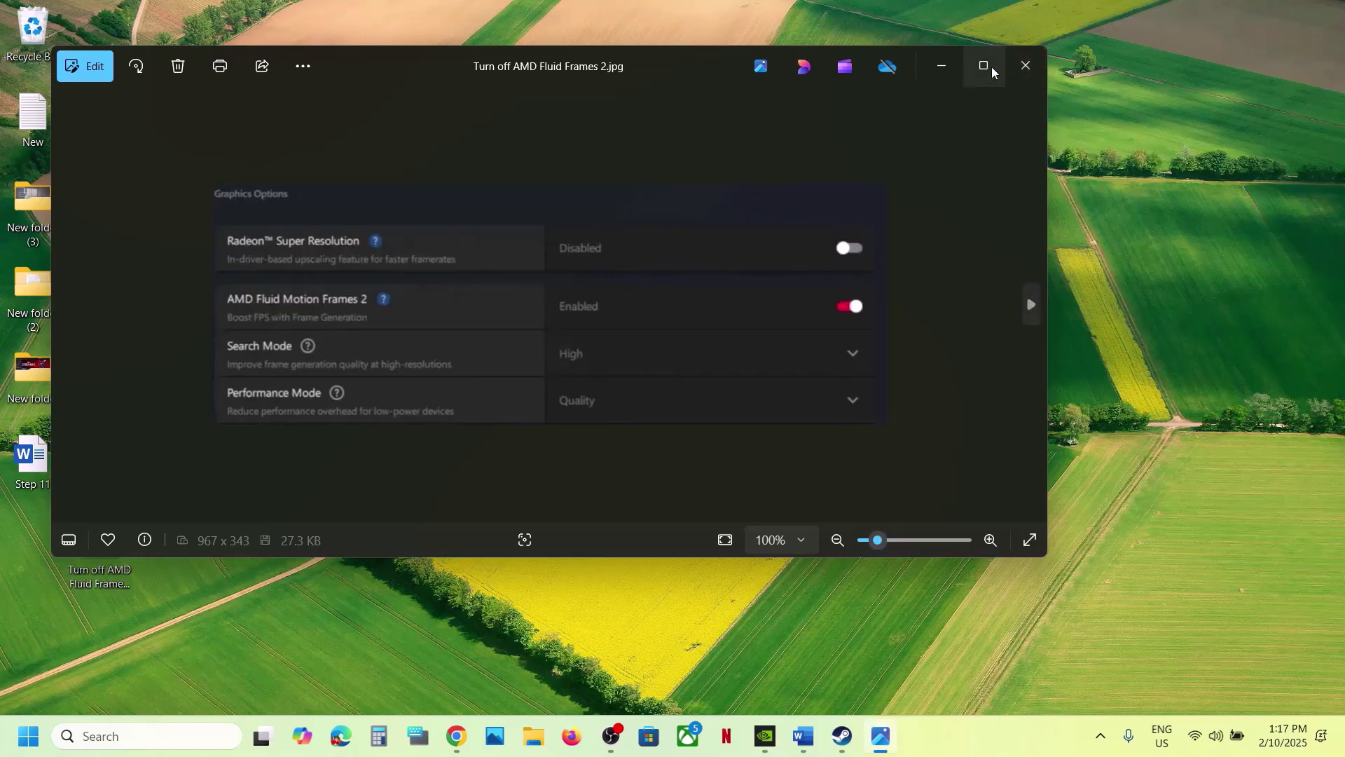
left_click(981, 65)
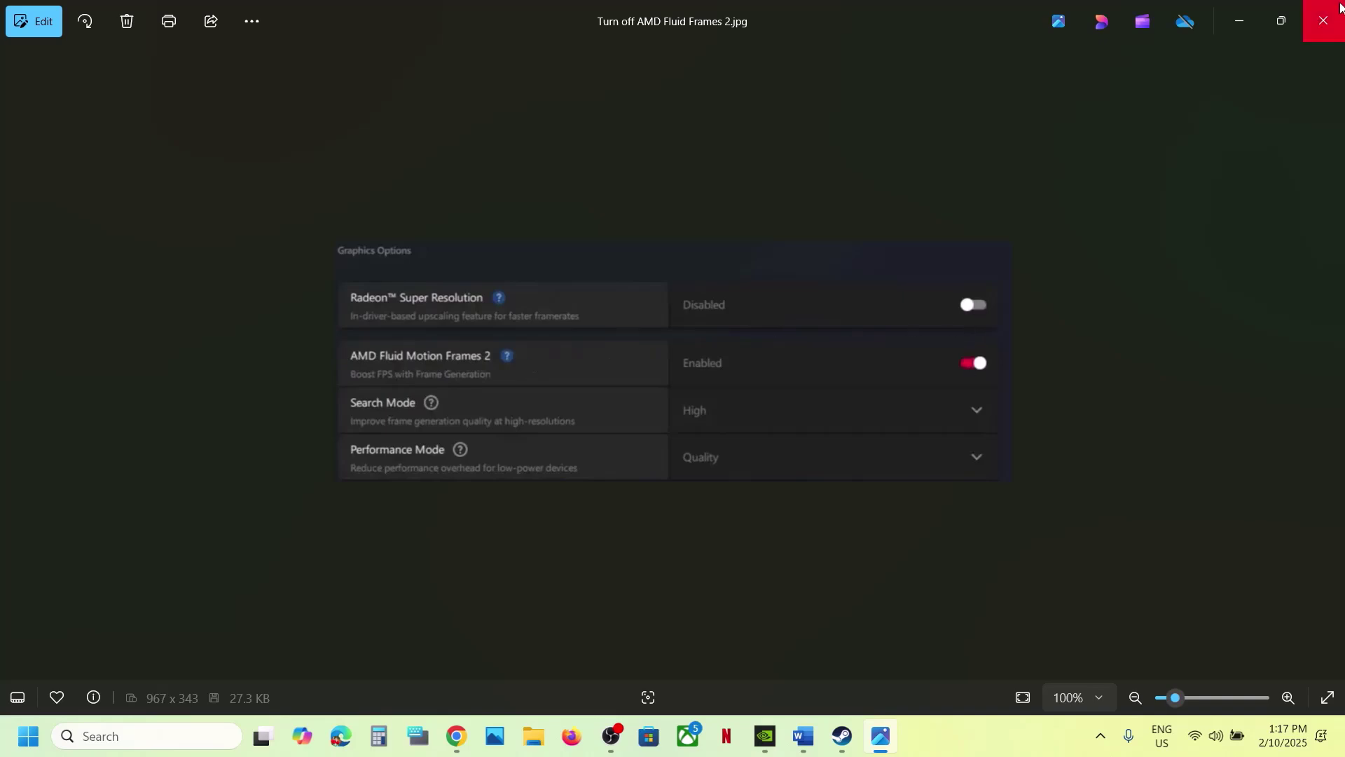
left_click(1324, 21)
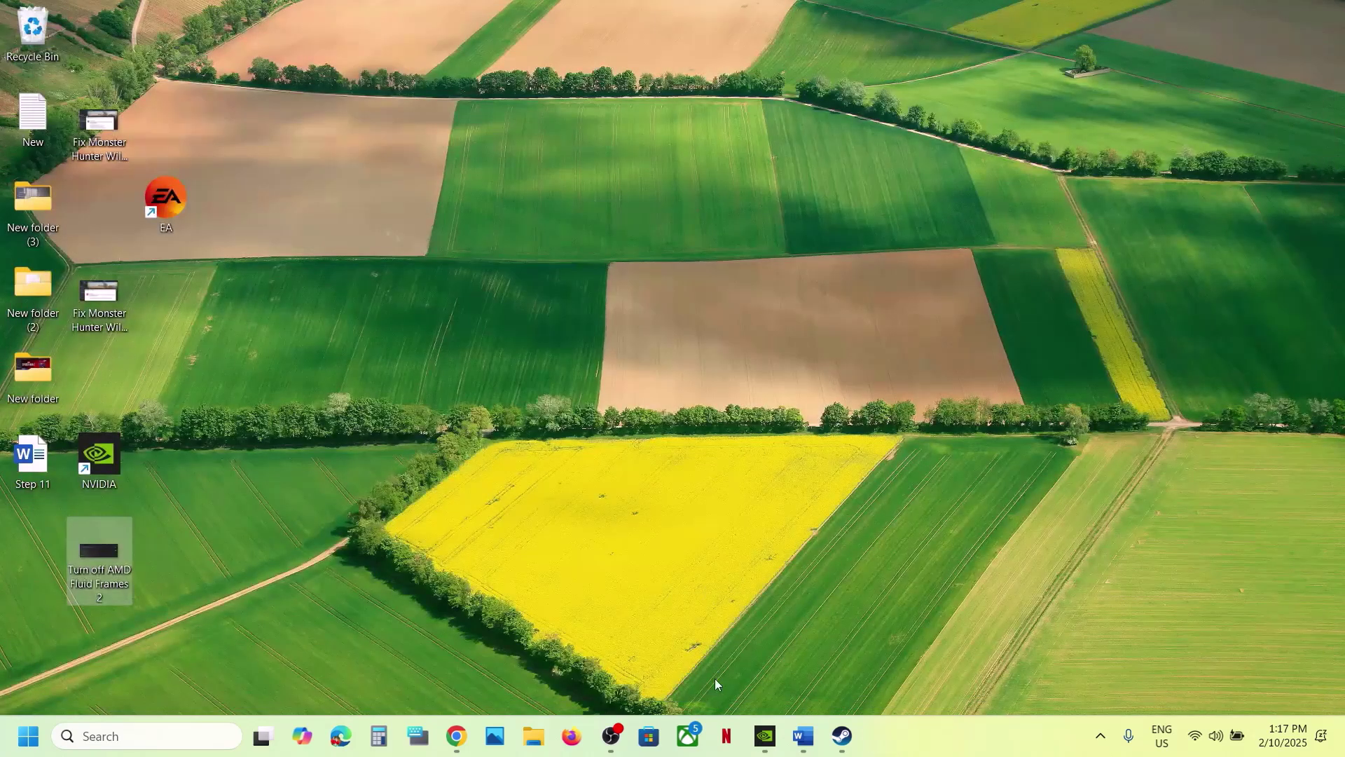
left_click(842, 736)
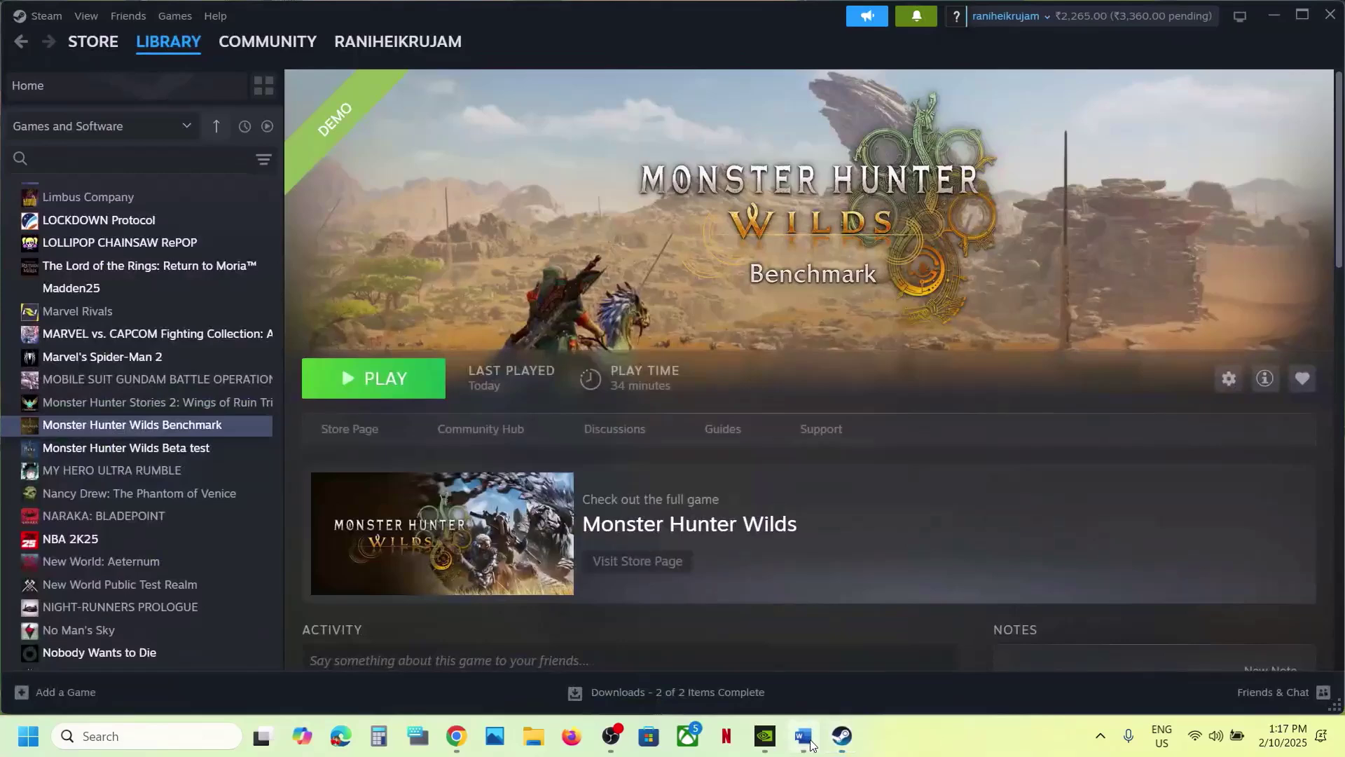
left_click(804, 736)
Highlight "compatibility mode from Steam" in the Step 8 text
scroll(543, 504, "down", 4)
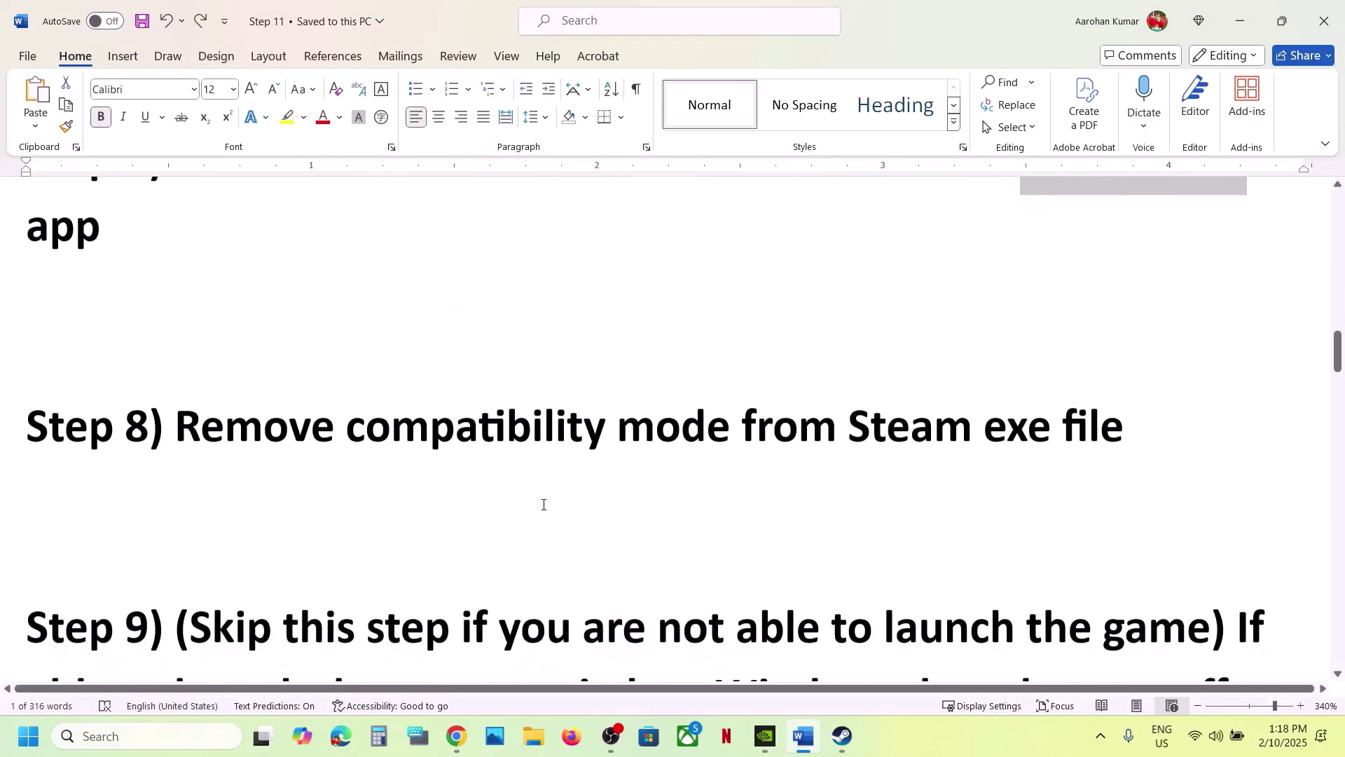
scroll(543, 505, "up", 2)
left_click_drag(361, 542, 981, 550)
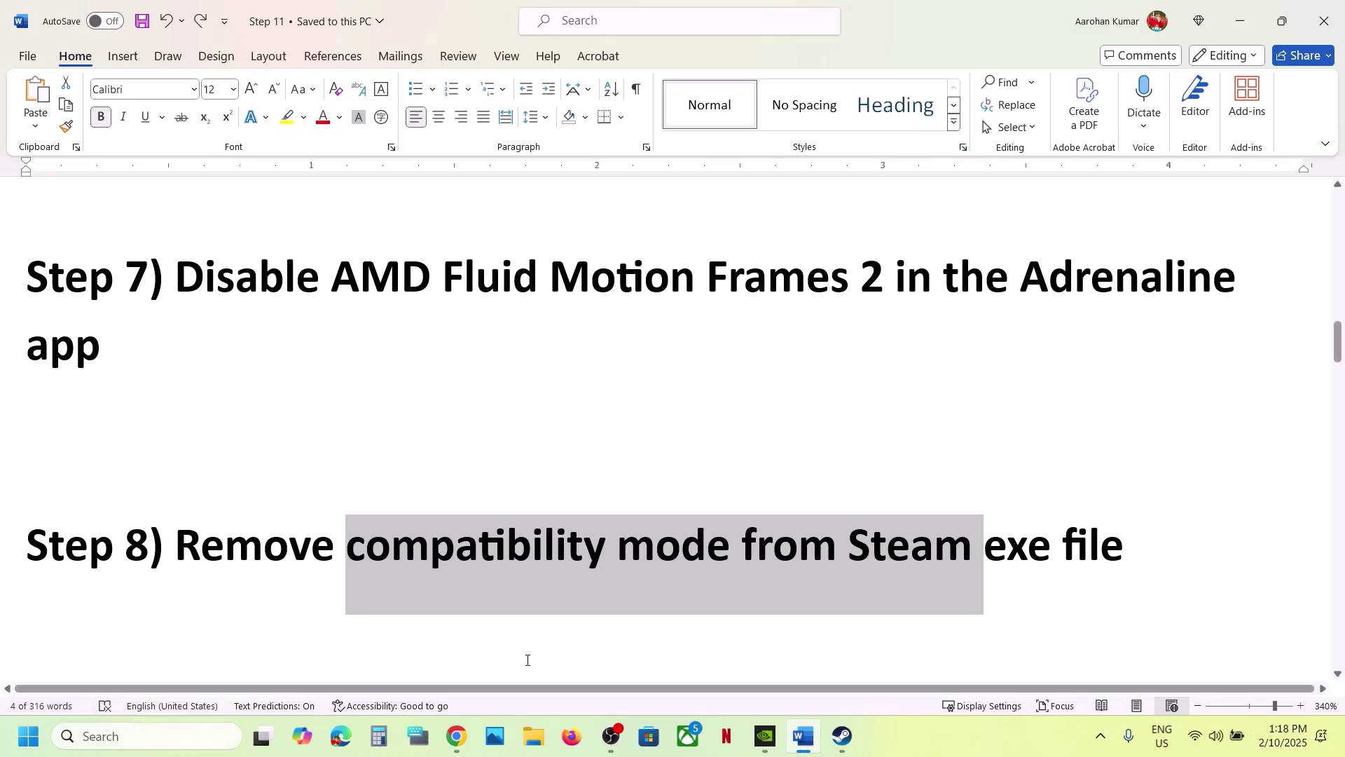
Switch to Steam to show its Exit option, and open the Steam app's file location from a Windows search for "steam"
left_click(832, 739)
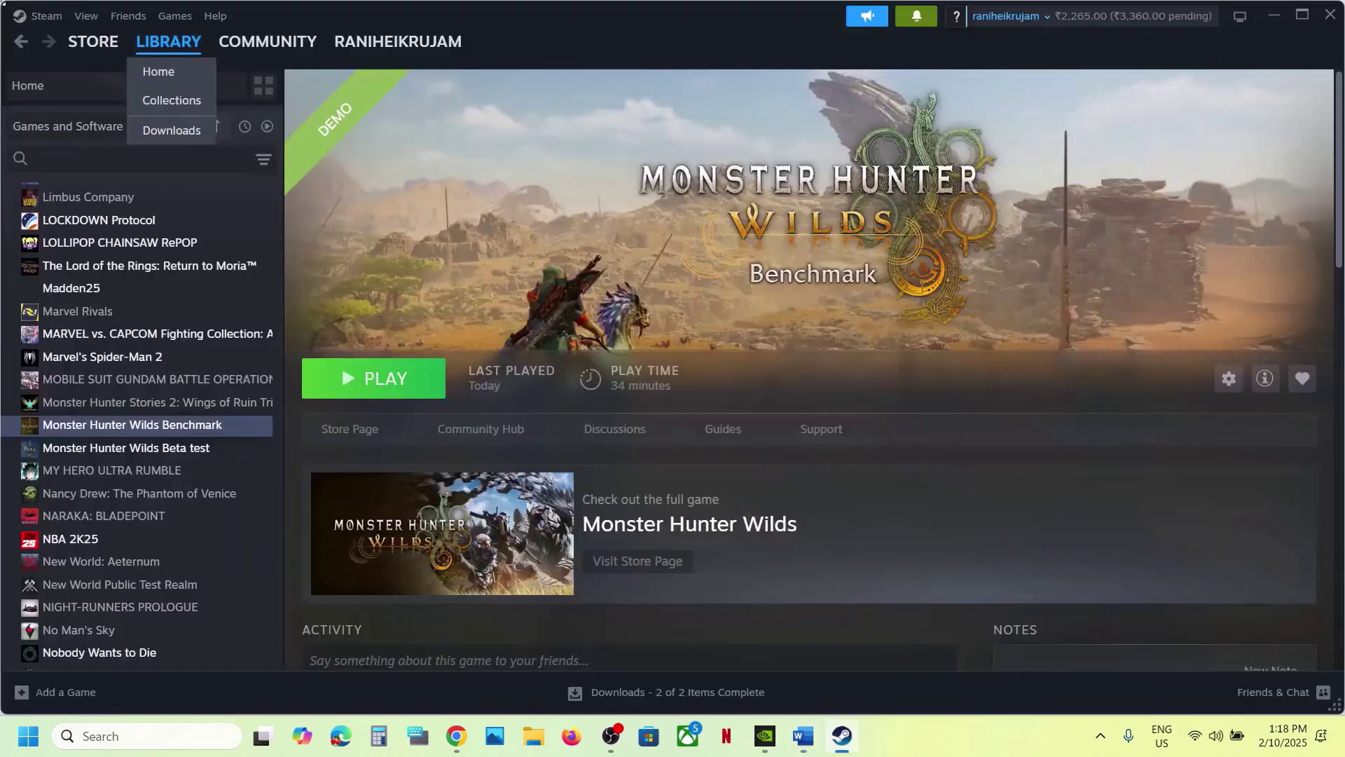
left_click(45, 16)
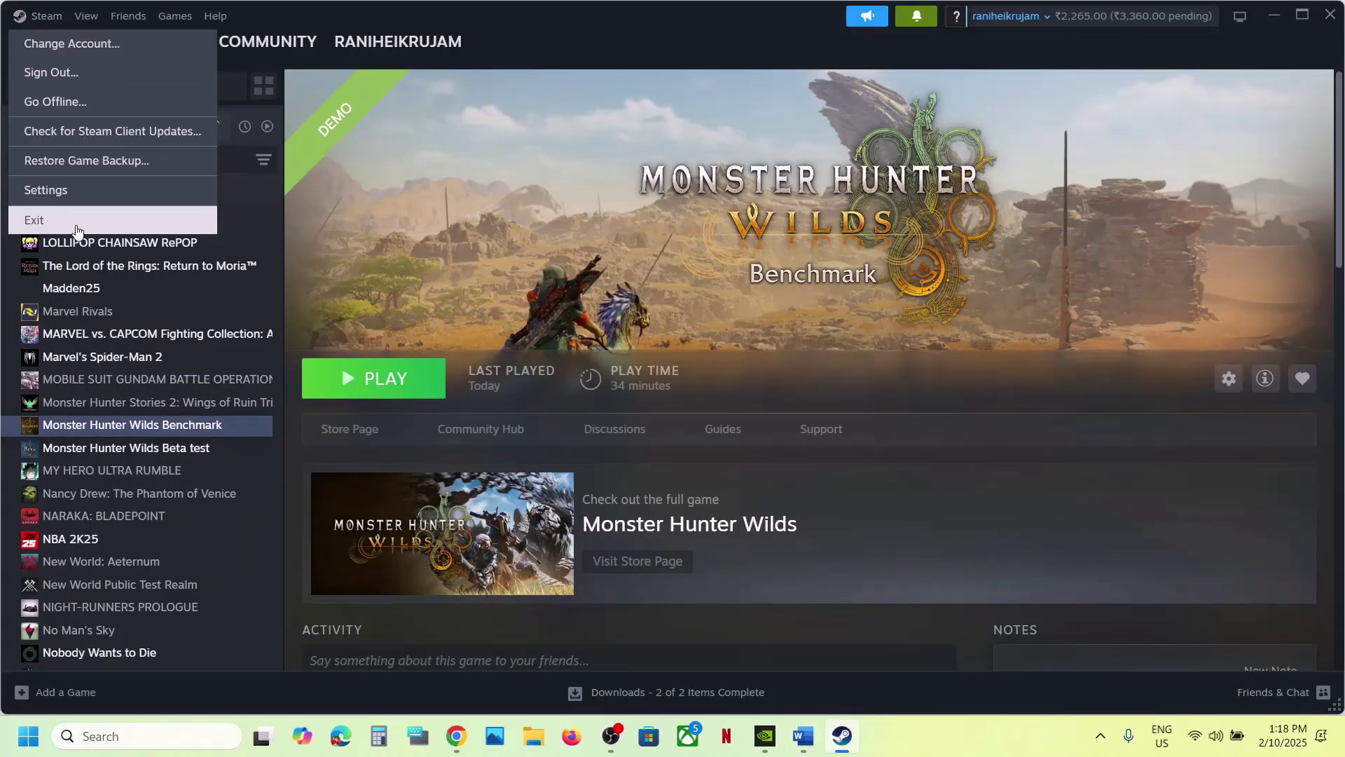
left_click(140, 736)
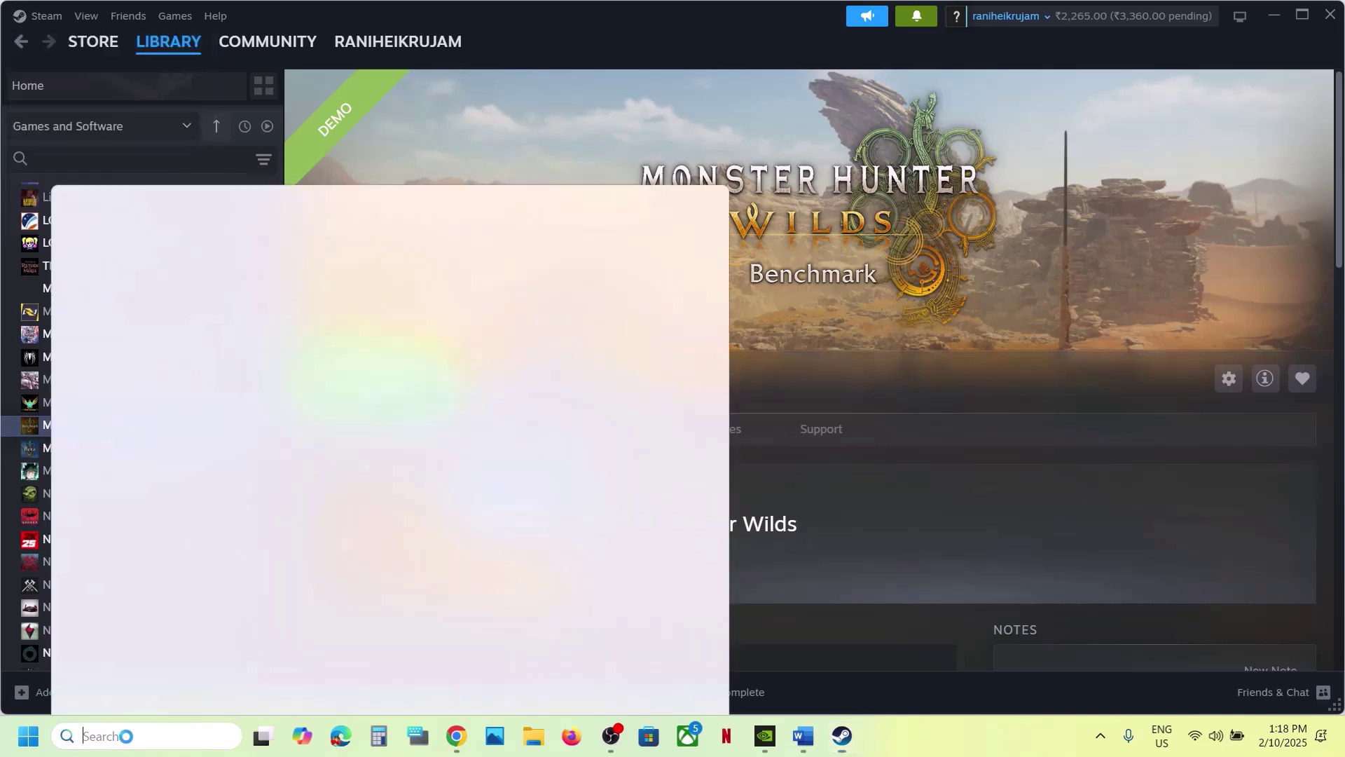
type("steam")
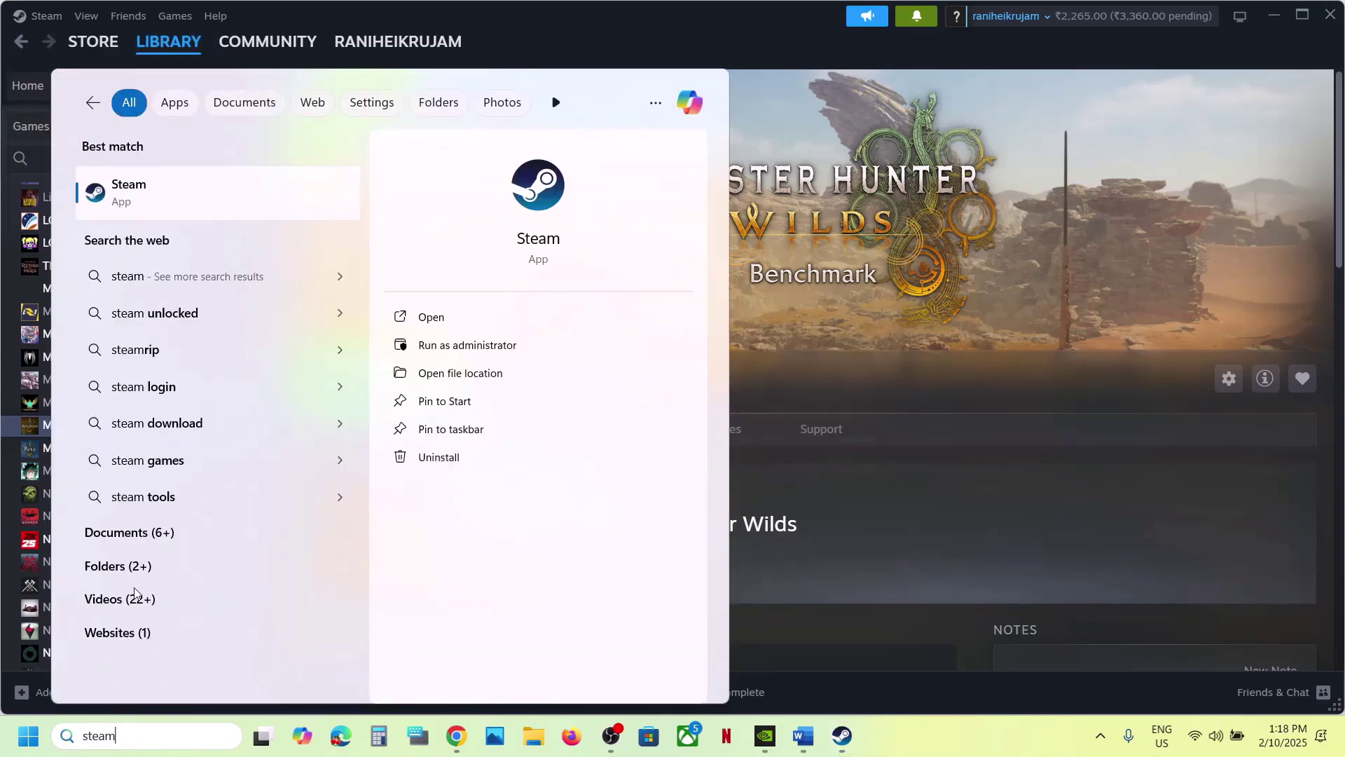
right_click(177, 207)
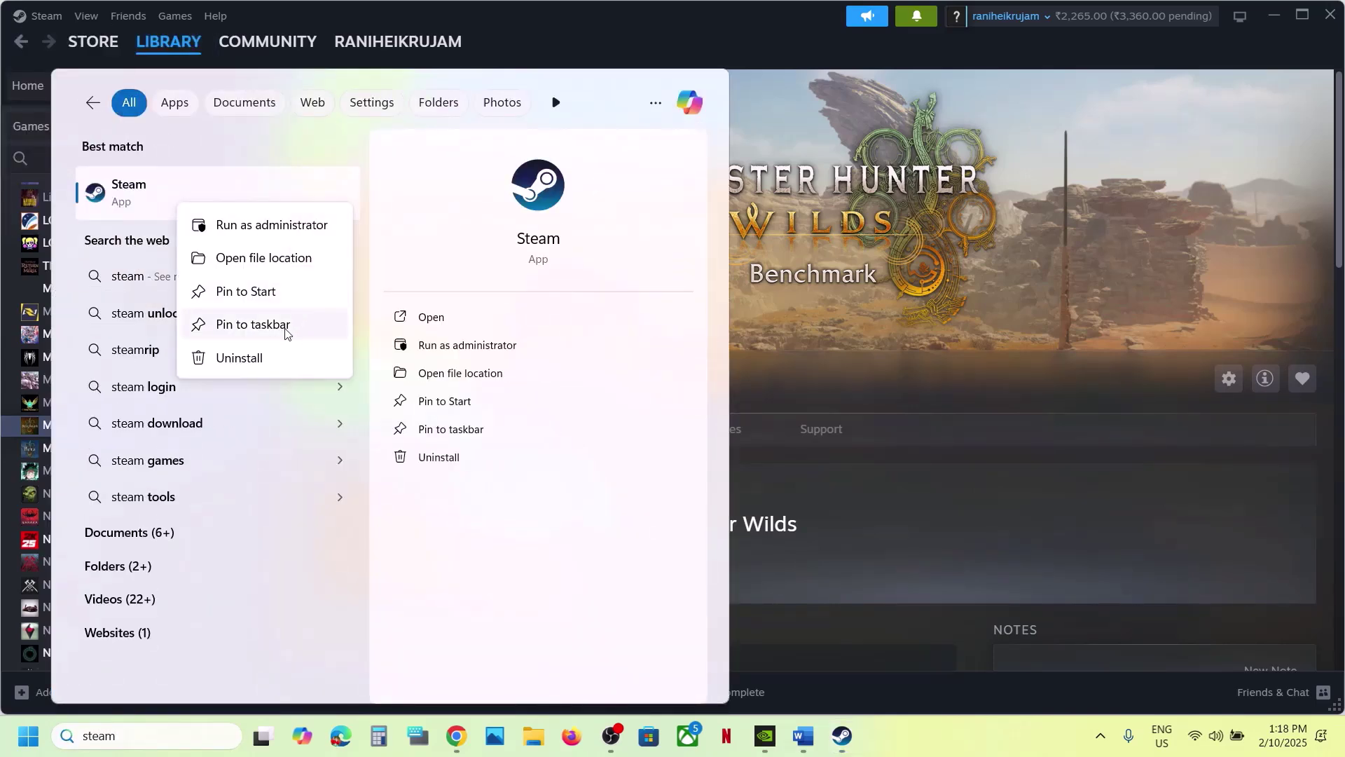
left_click(241, 269)
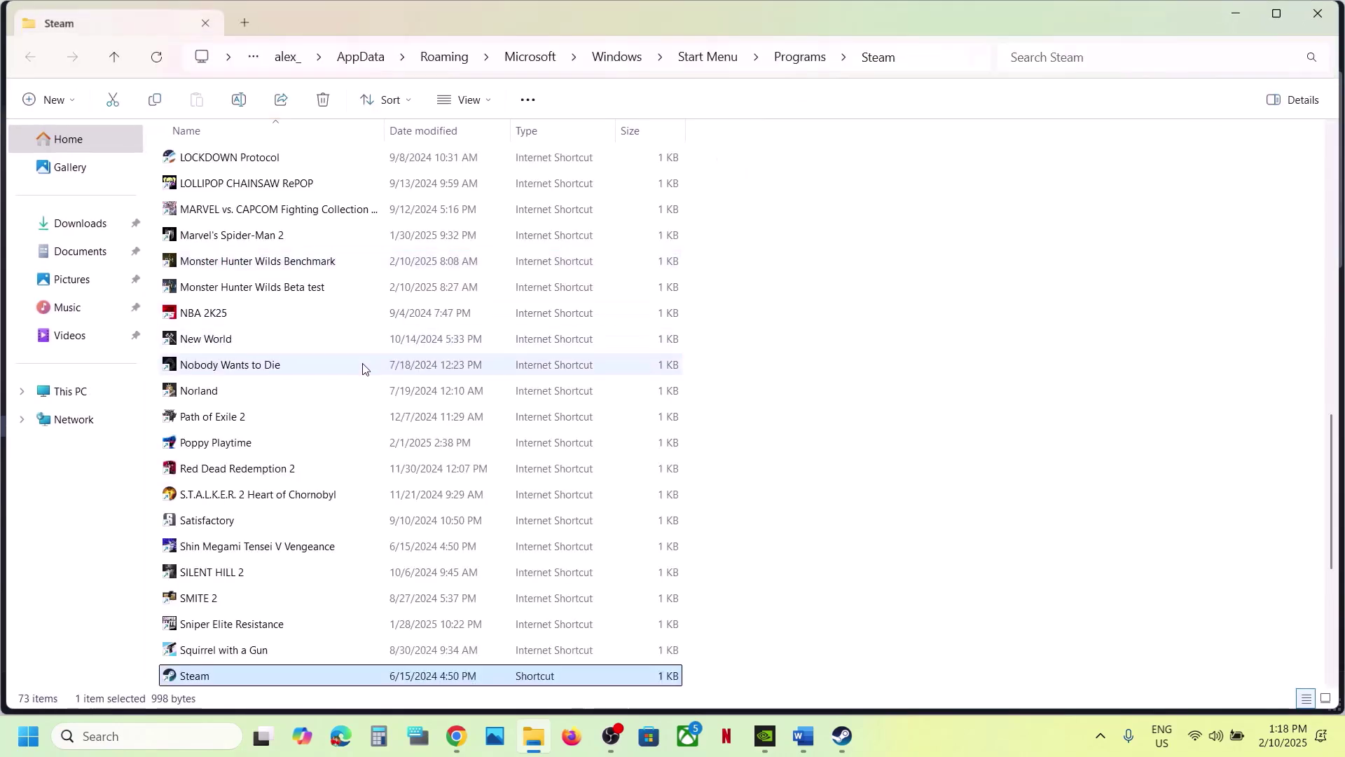
In the Steam shortcut's compatibility properties, leave "Run this program in compatibility mode for" unchecked and apply the settings
right_click(231, 676)
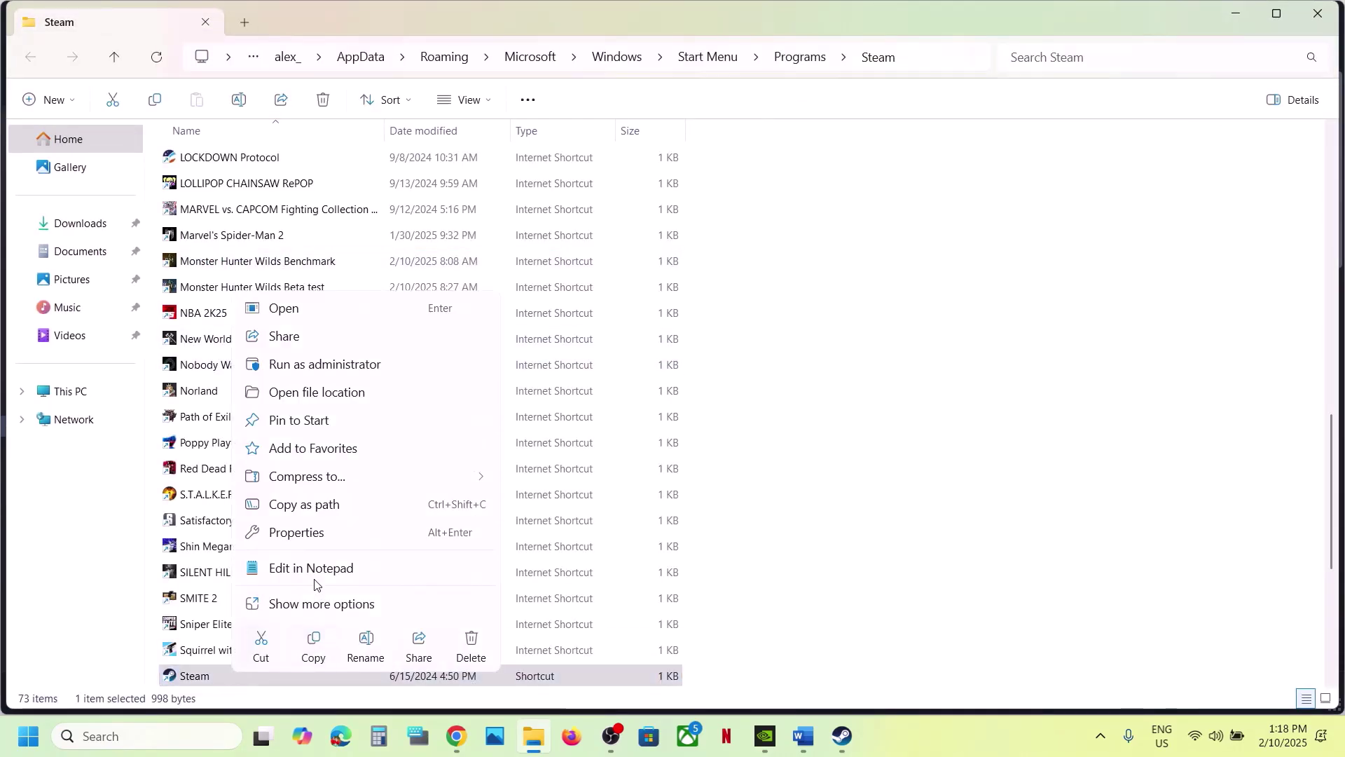
left_click(297, 531)
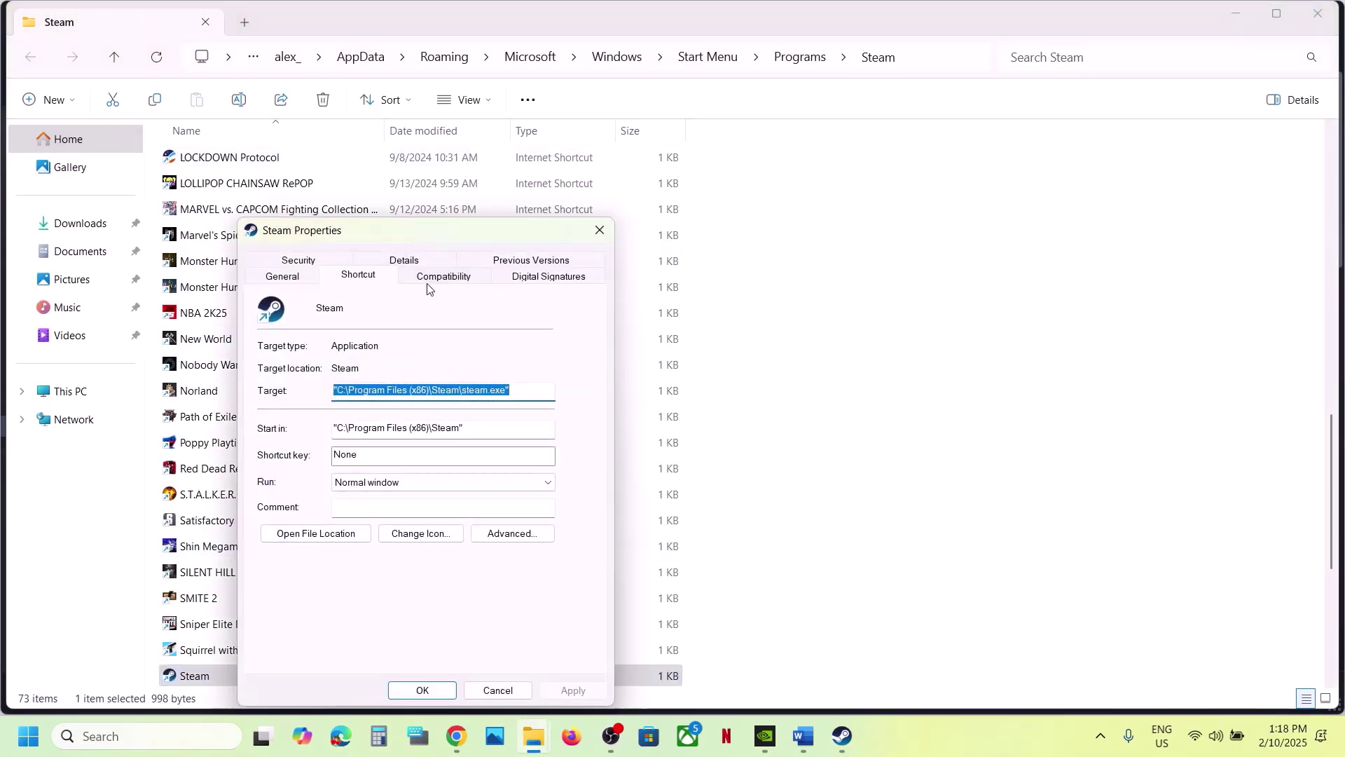
left_click(425, 275)
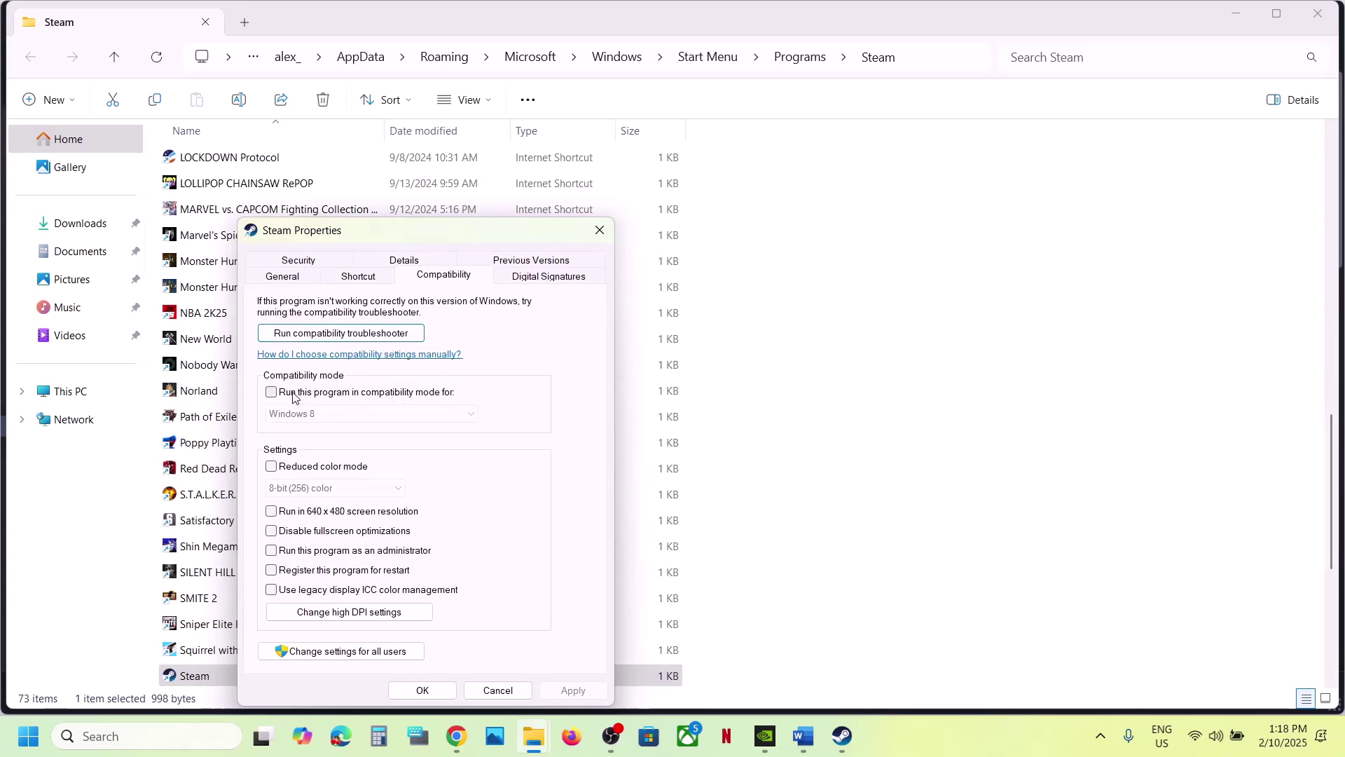
left_click(271, 397)
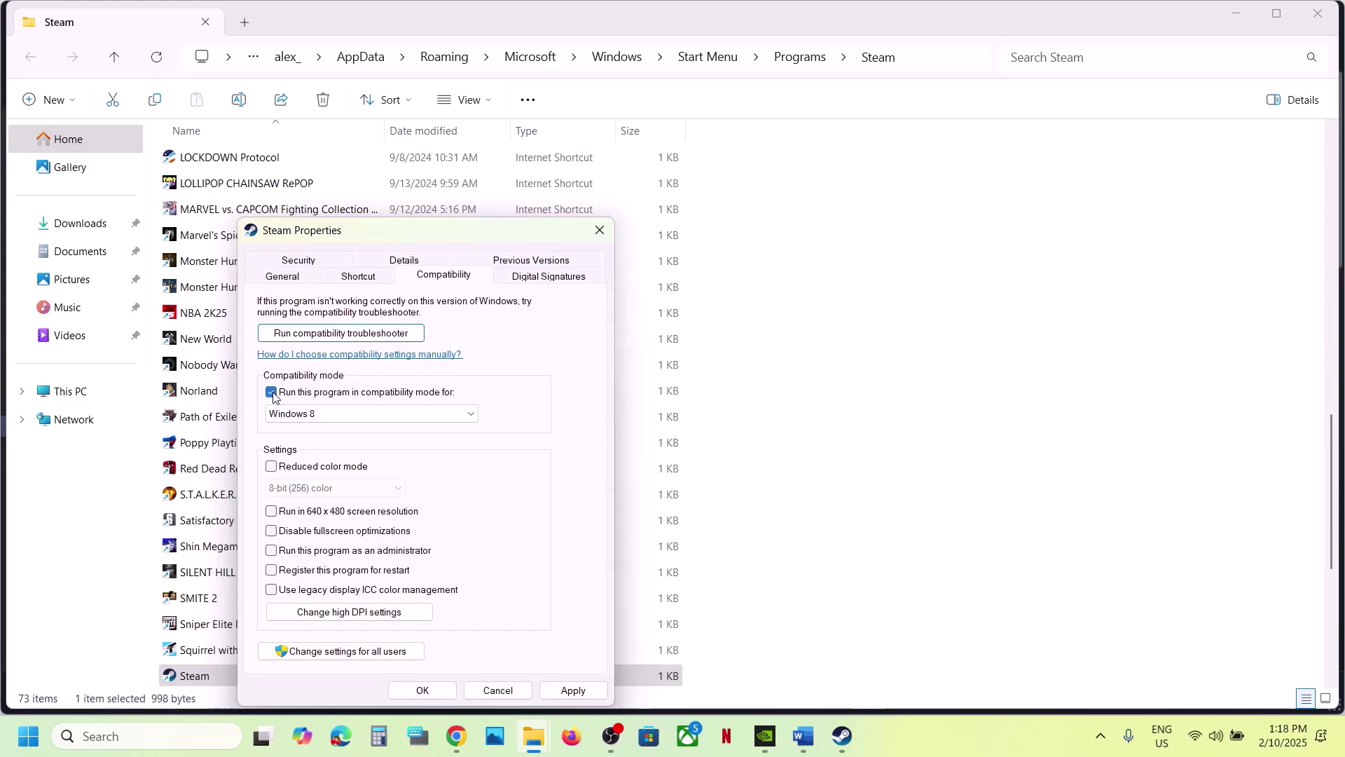
left_click(271, 394)
left_click(576, 691)
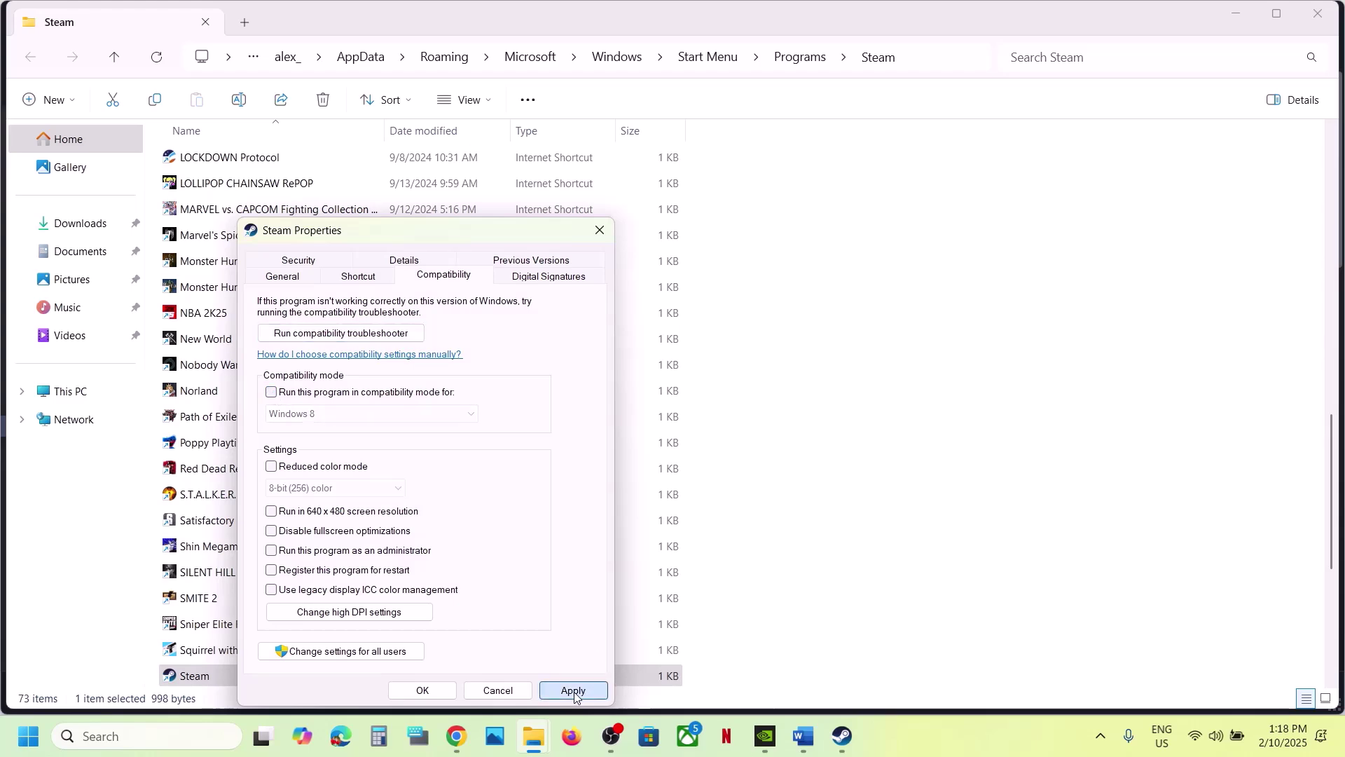
left_click(423, 691)
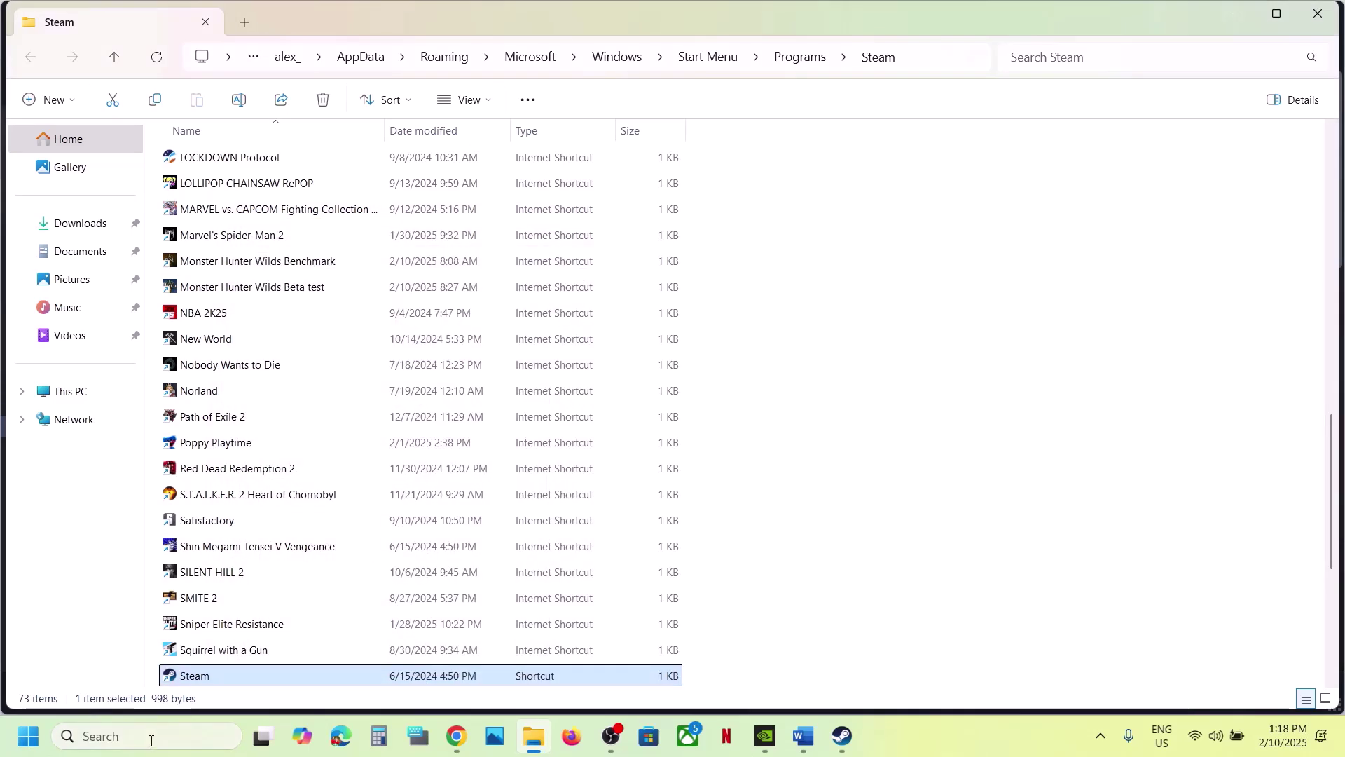
Search Windows for "steam" and launch the Steam app
left_click(150, 737)
type("steam")
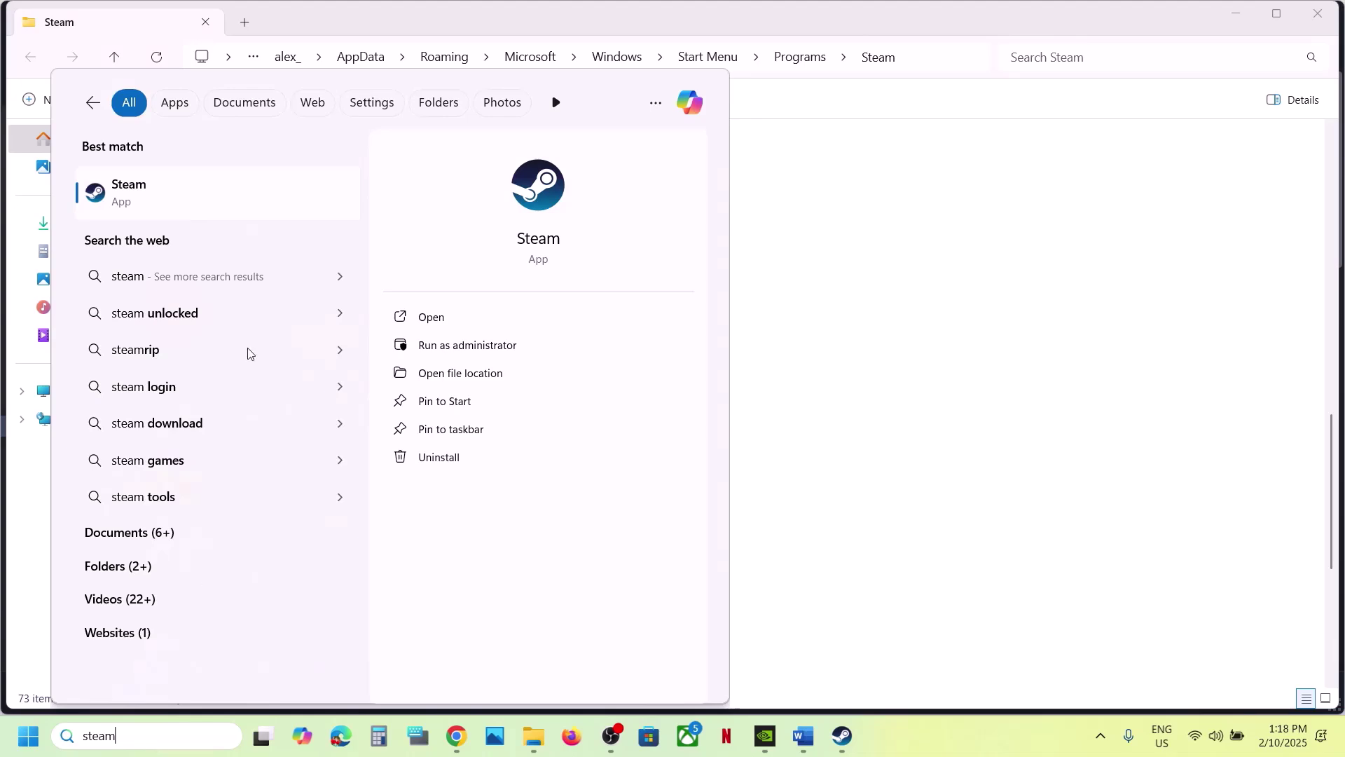
left_click(180, 194)
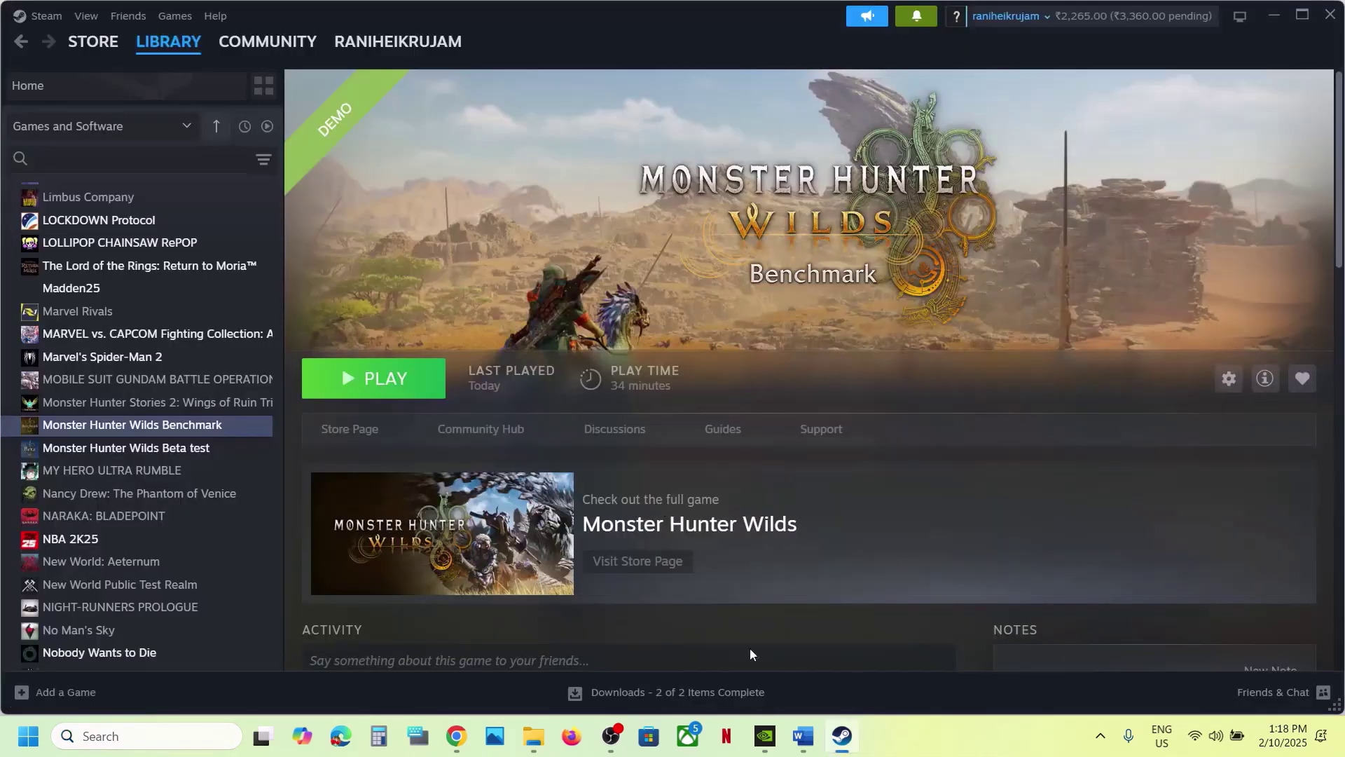
Return to the Word document and highlight Step 9's skip note, frame generation, FSR/DLSS/ DLAA and lower video settings phrases in turn
left_click(802, 737)
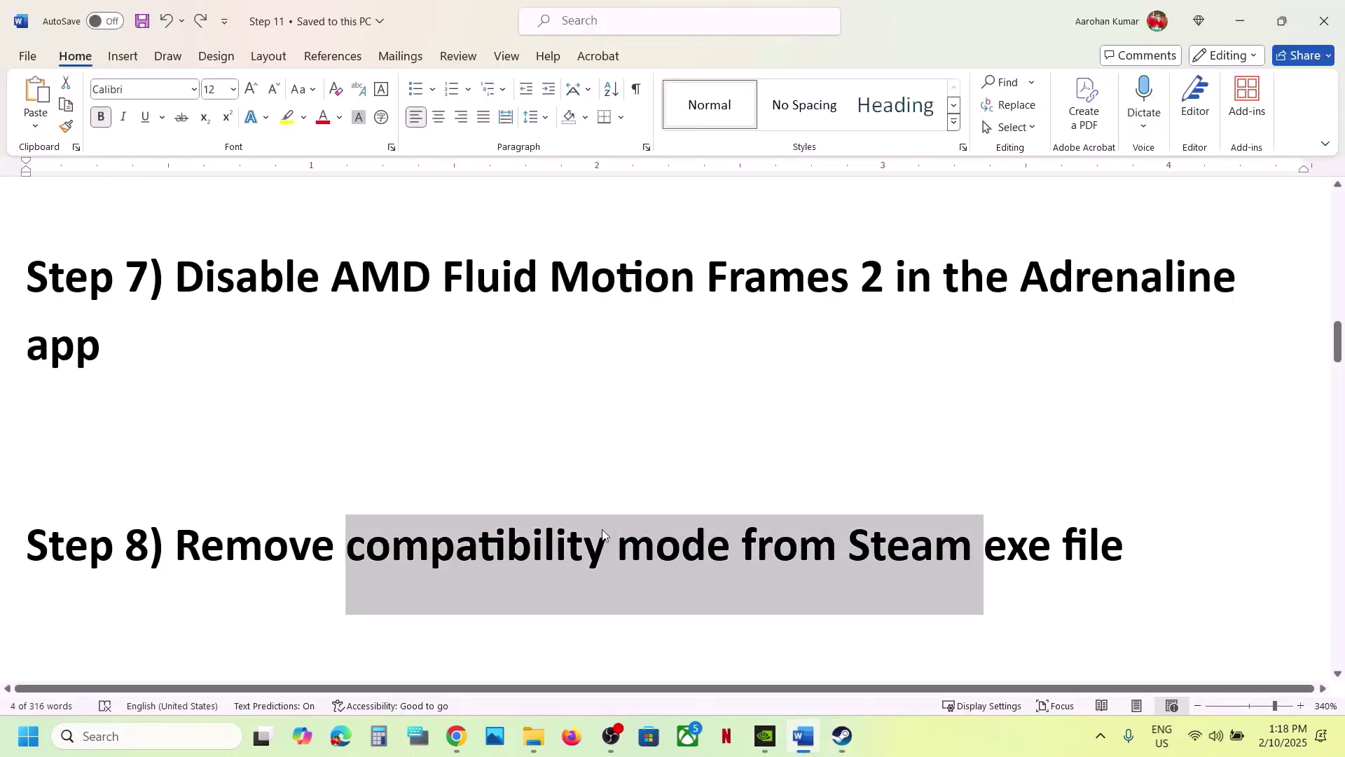
scroll(603, 529, "down", 5)
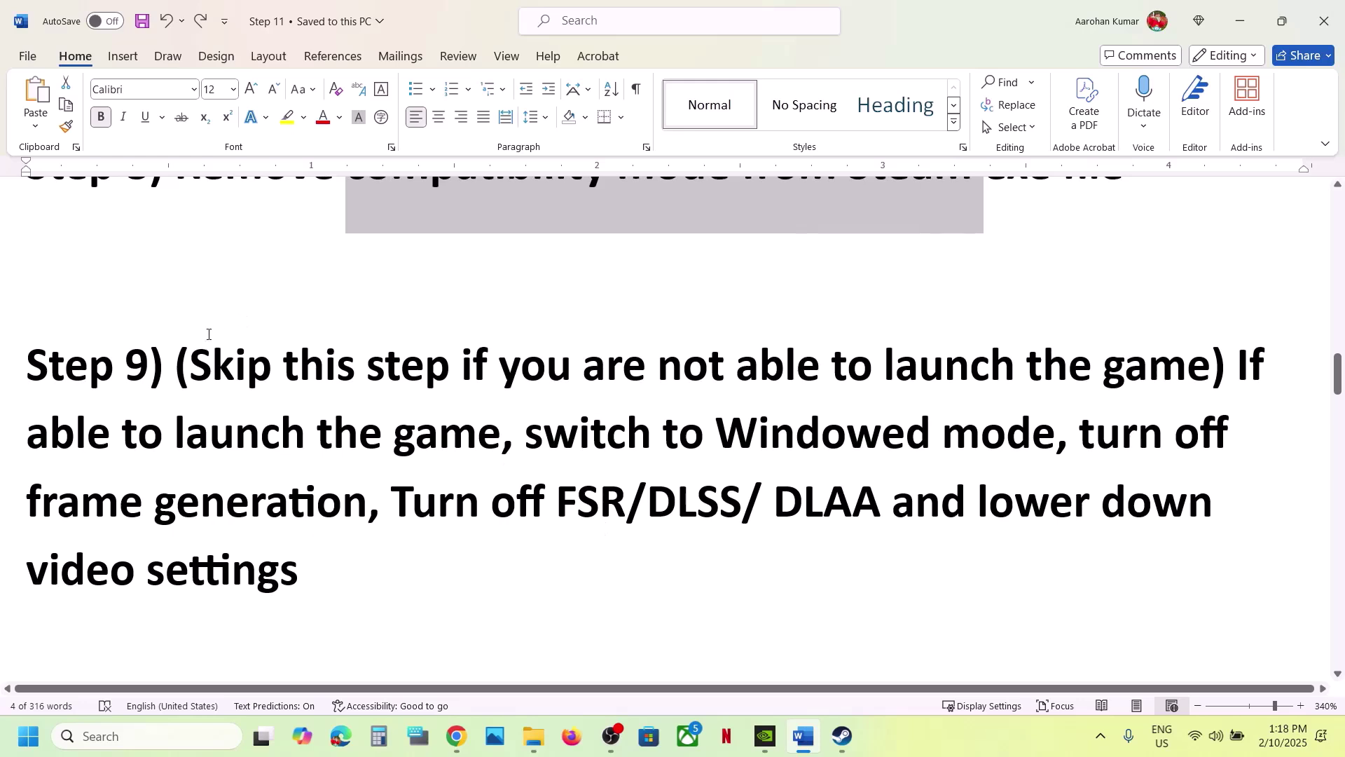
left_click_drag(197, 361, 1211, 366)
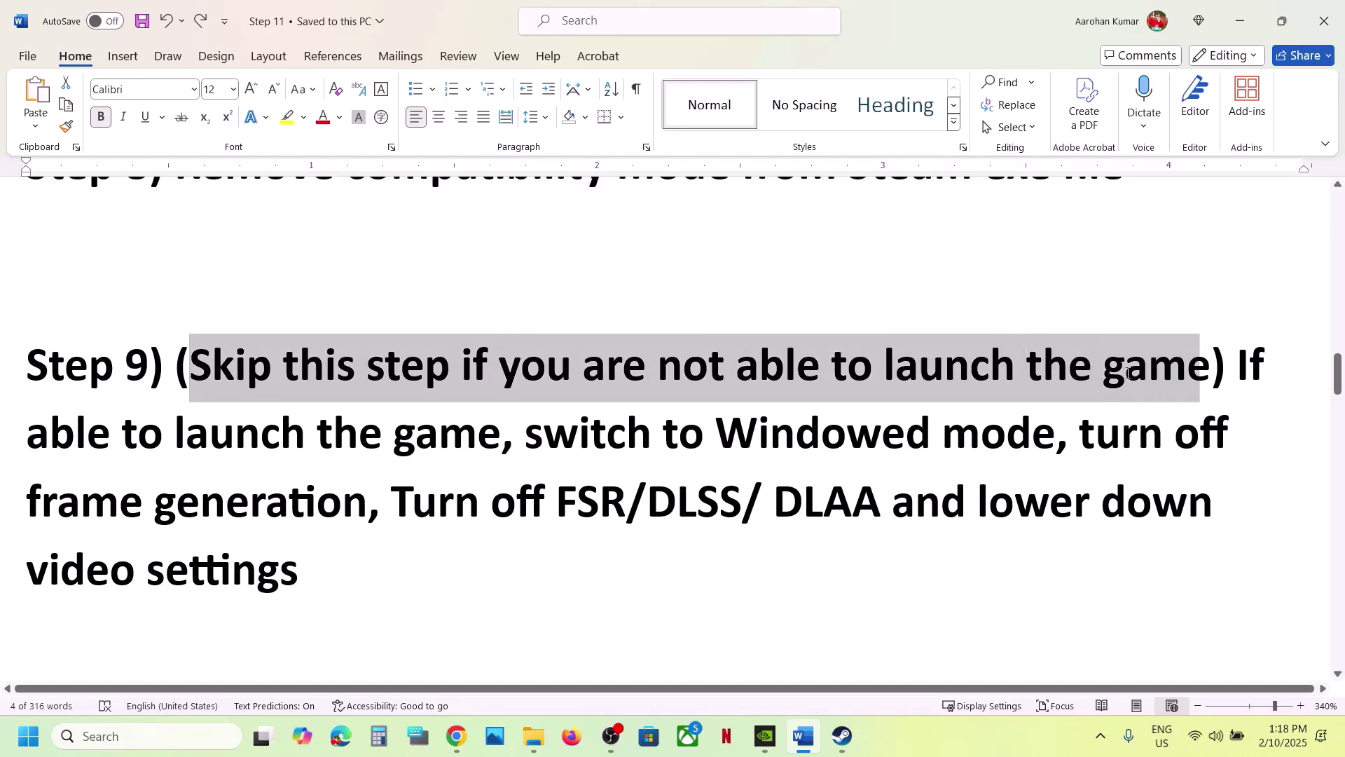
left_click_drag(144, 445, 358, 491)
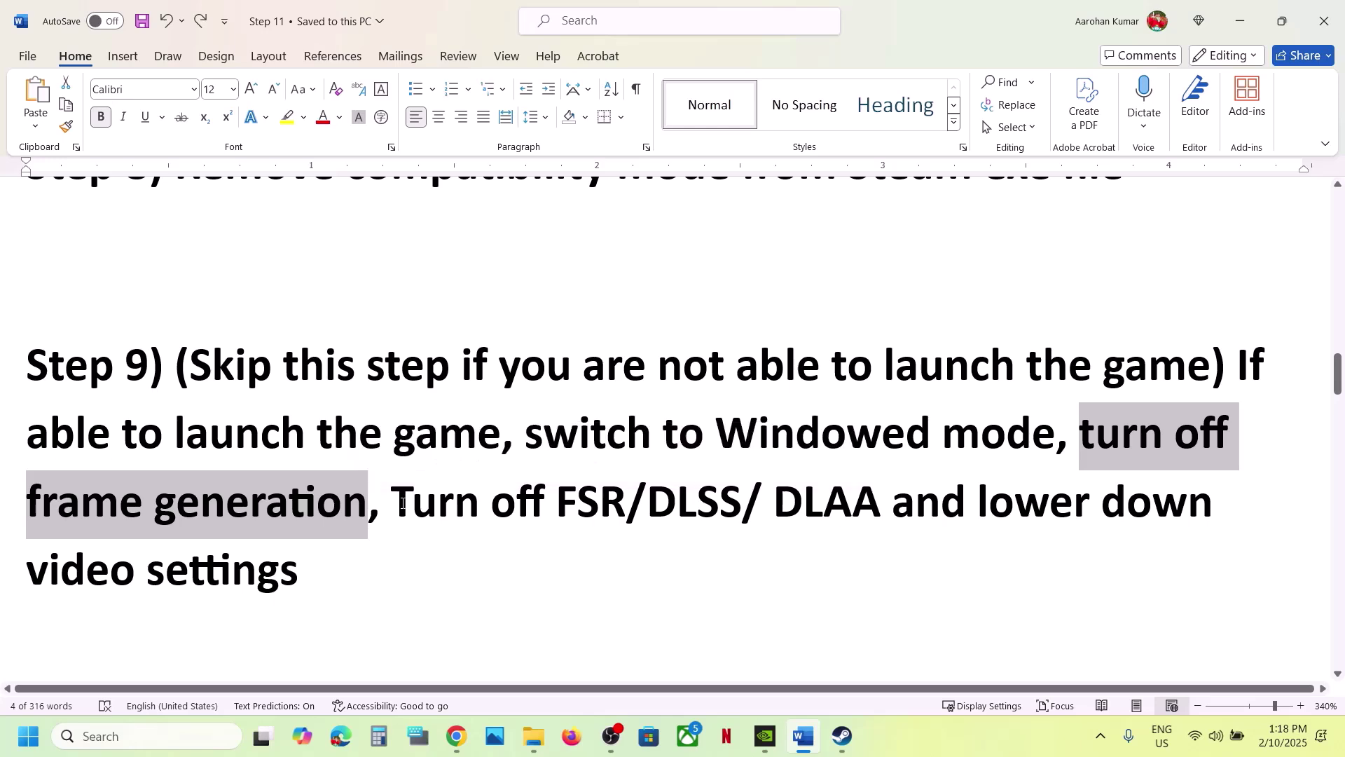
left_click_drag(392, 501, 818, 508)
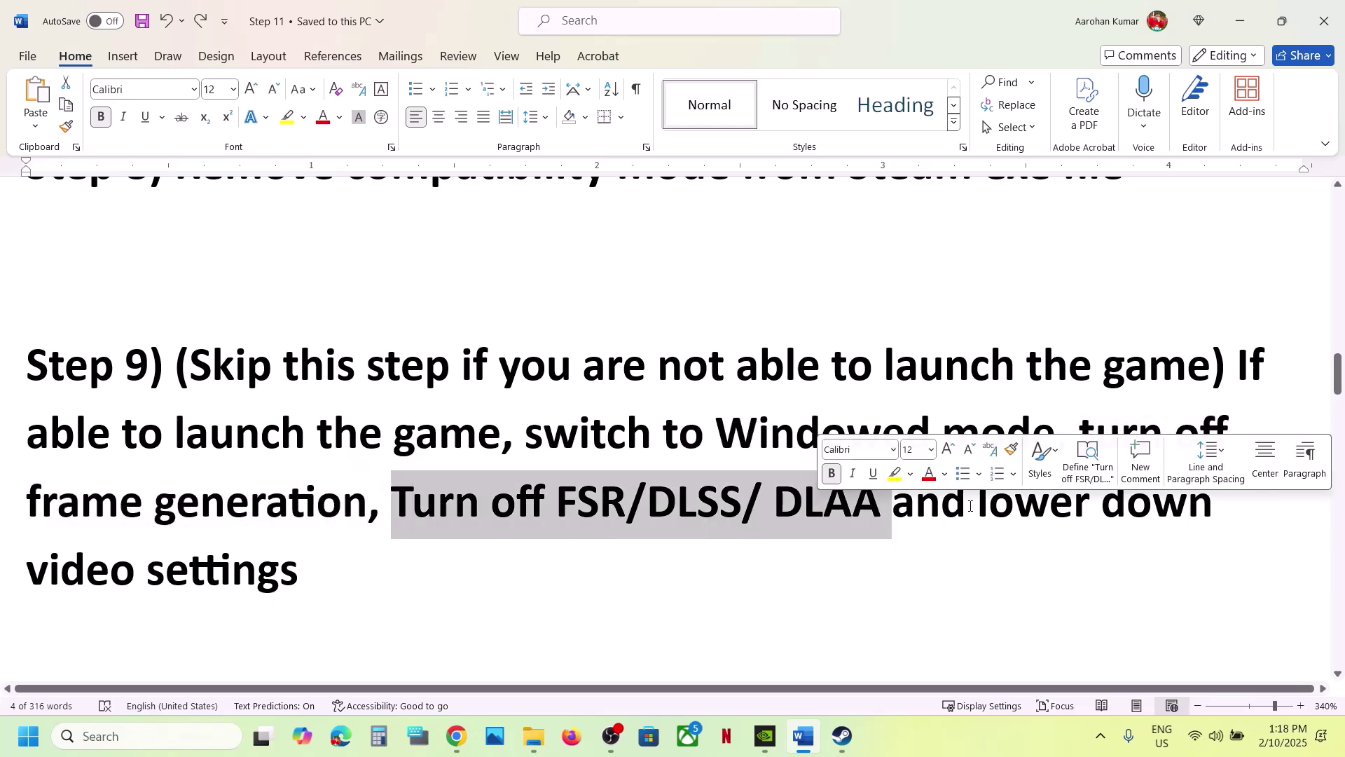
left_click_drag(969, 507, 688, 586)
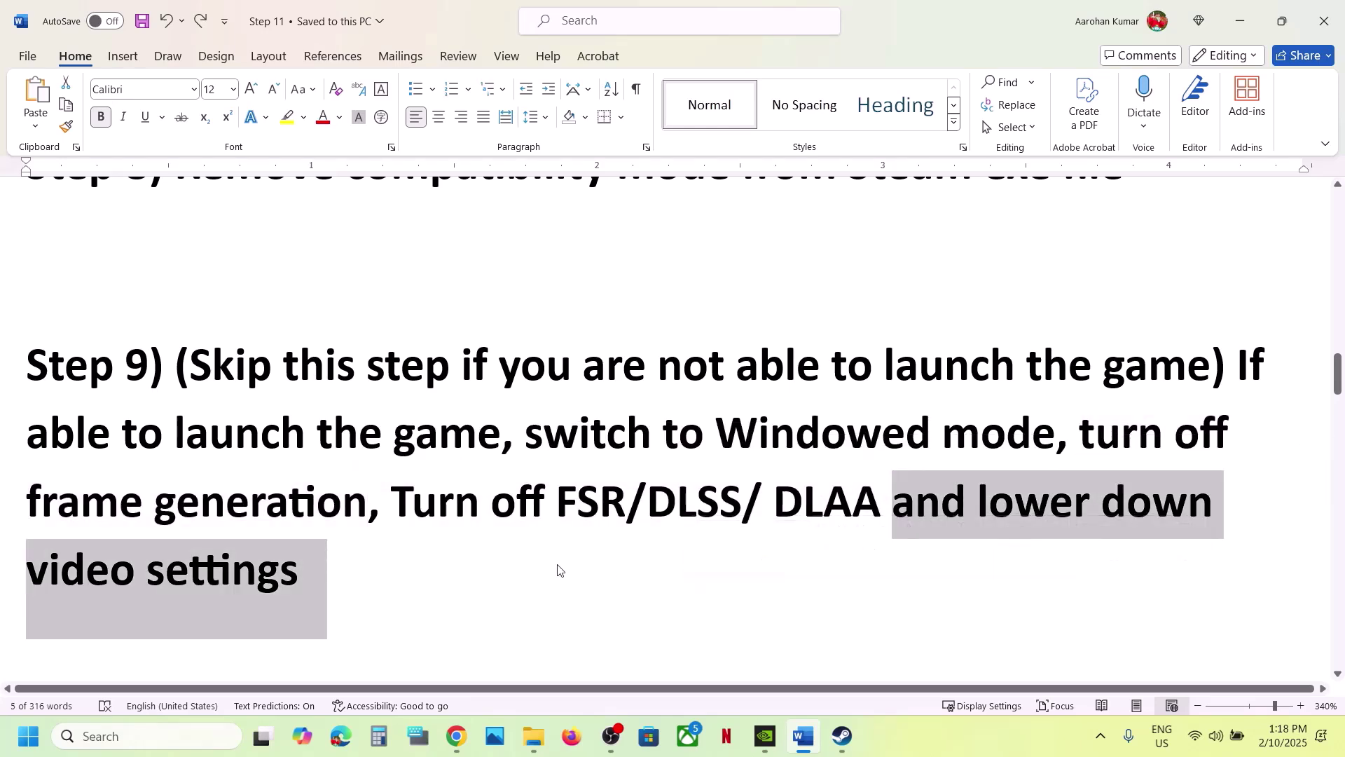
left_click(555, 652)
Switch to the Monster Hunter Wilds Benchmark, open its Options, and dismiss the graphics memory warning
left_click(842, 736)
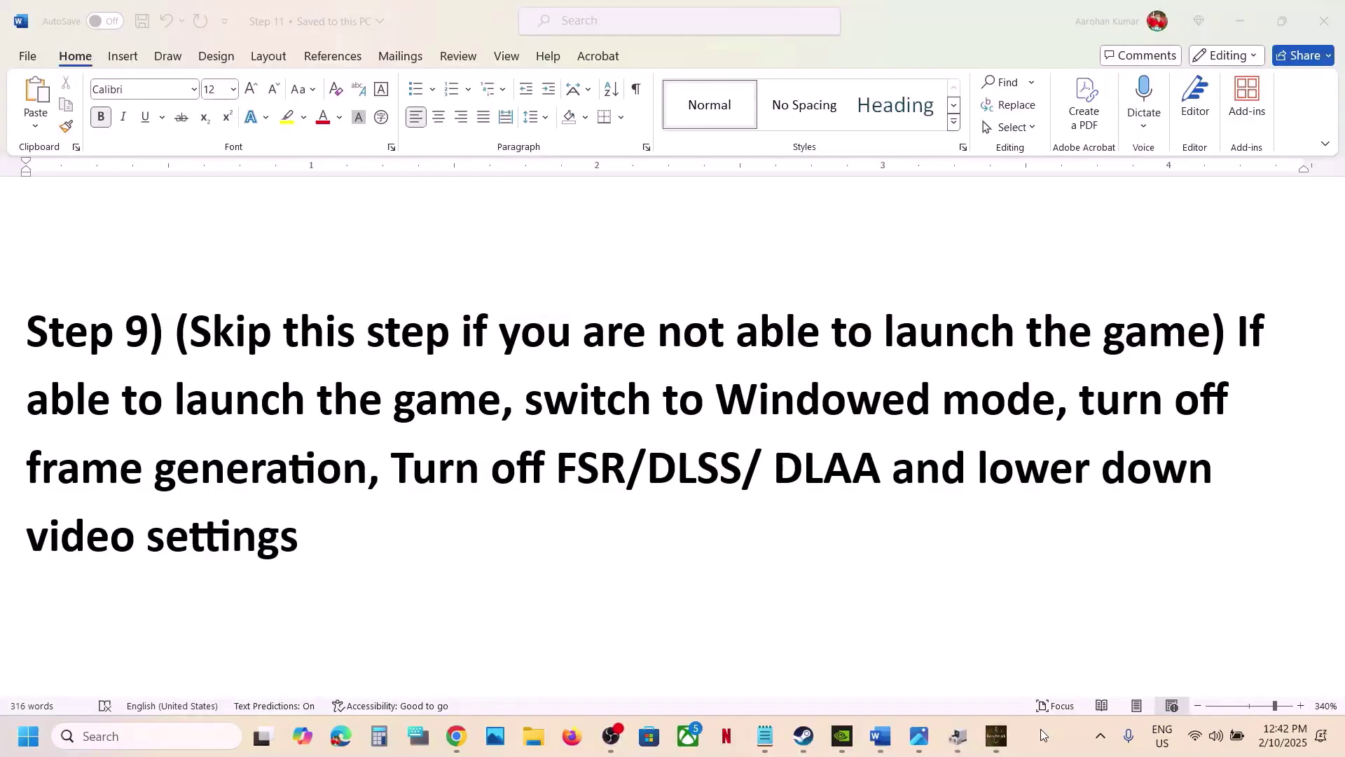
left_click(998, 741)
left_click(591, 369)
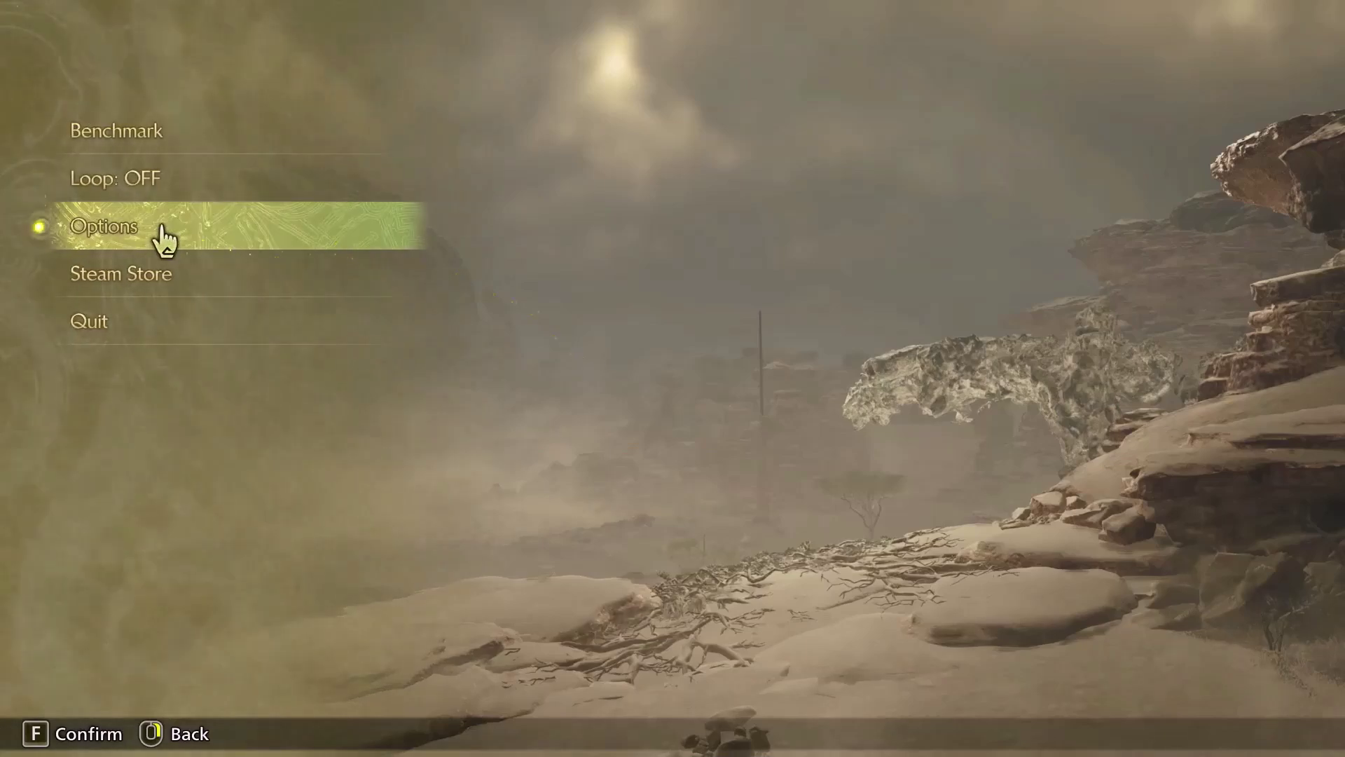
left_click(161, 239)
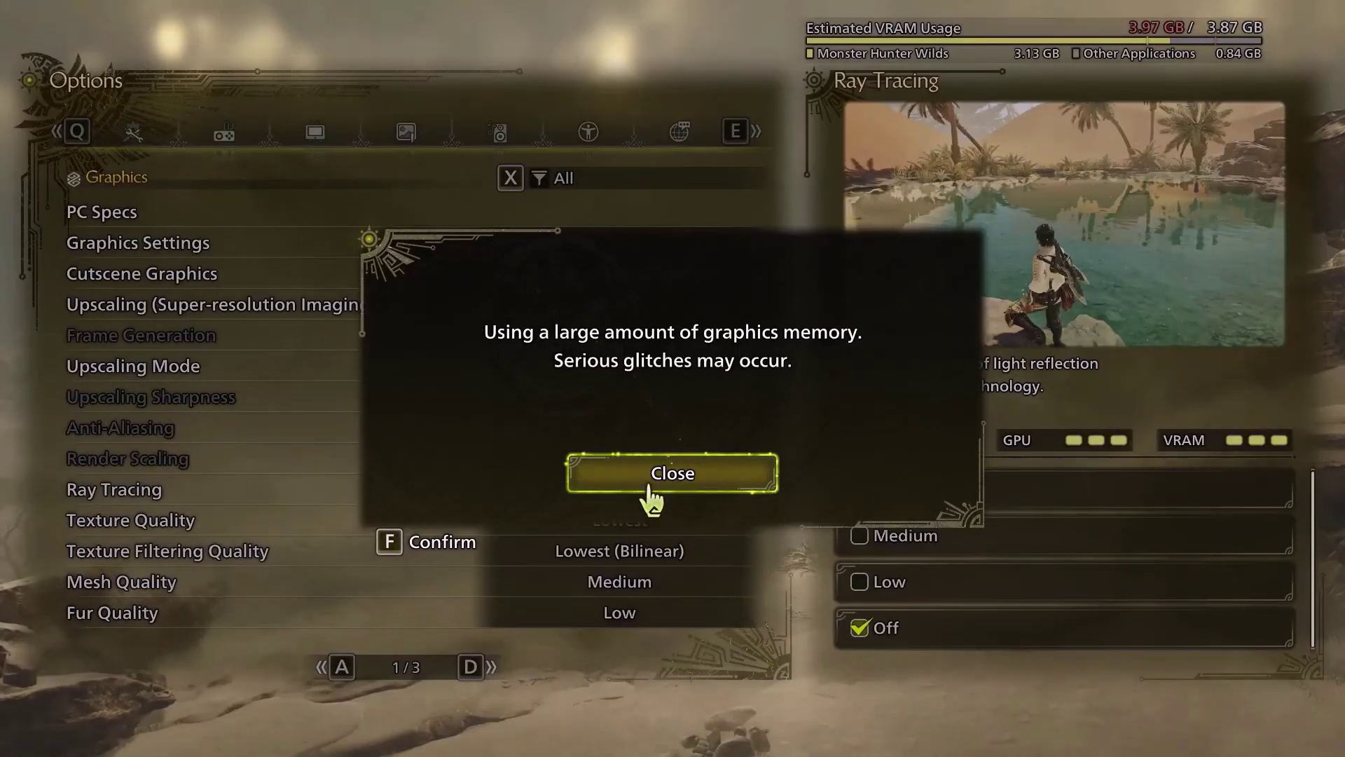
left_click(651, 484)
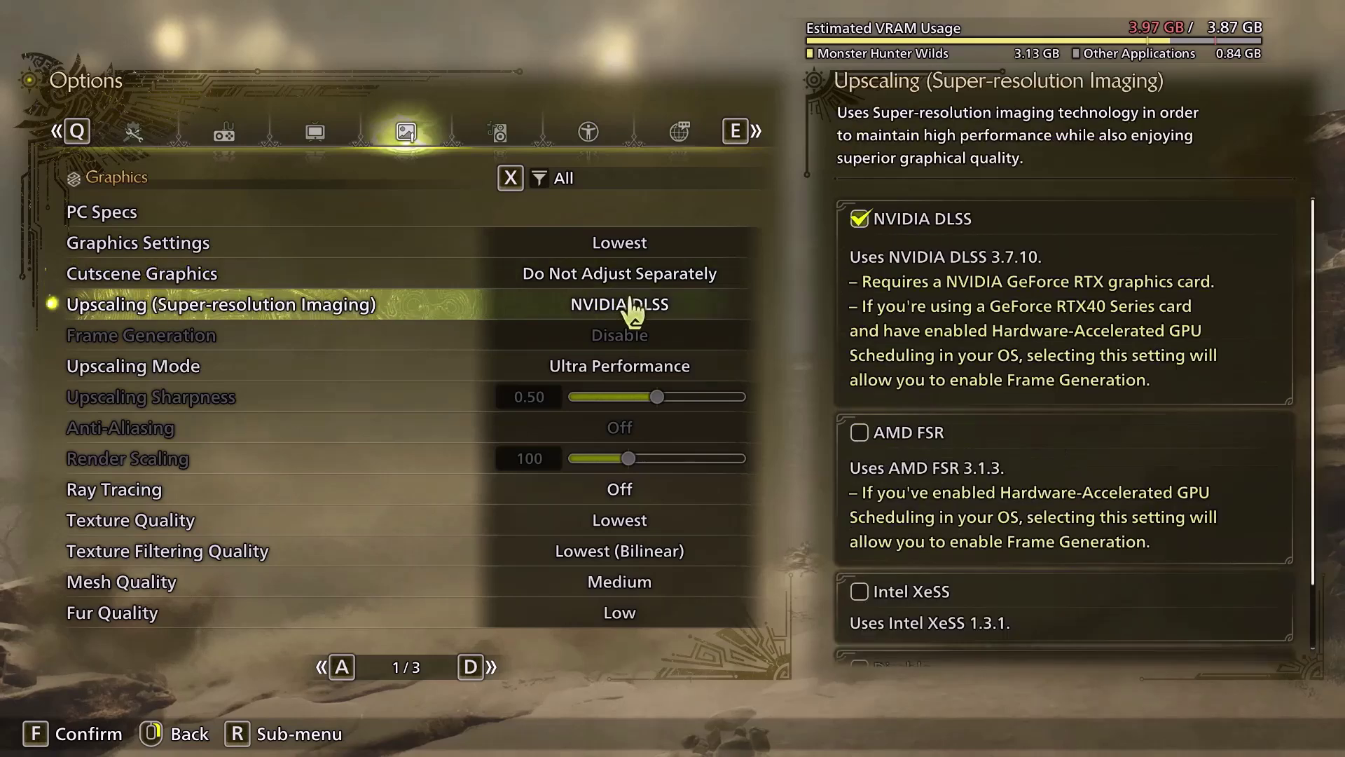
Set Upscaling (Super-resolution Imaging) to Disable in the graphics options and leave Anti-Aliasing set to Off
left_click(628, 313)
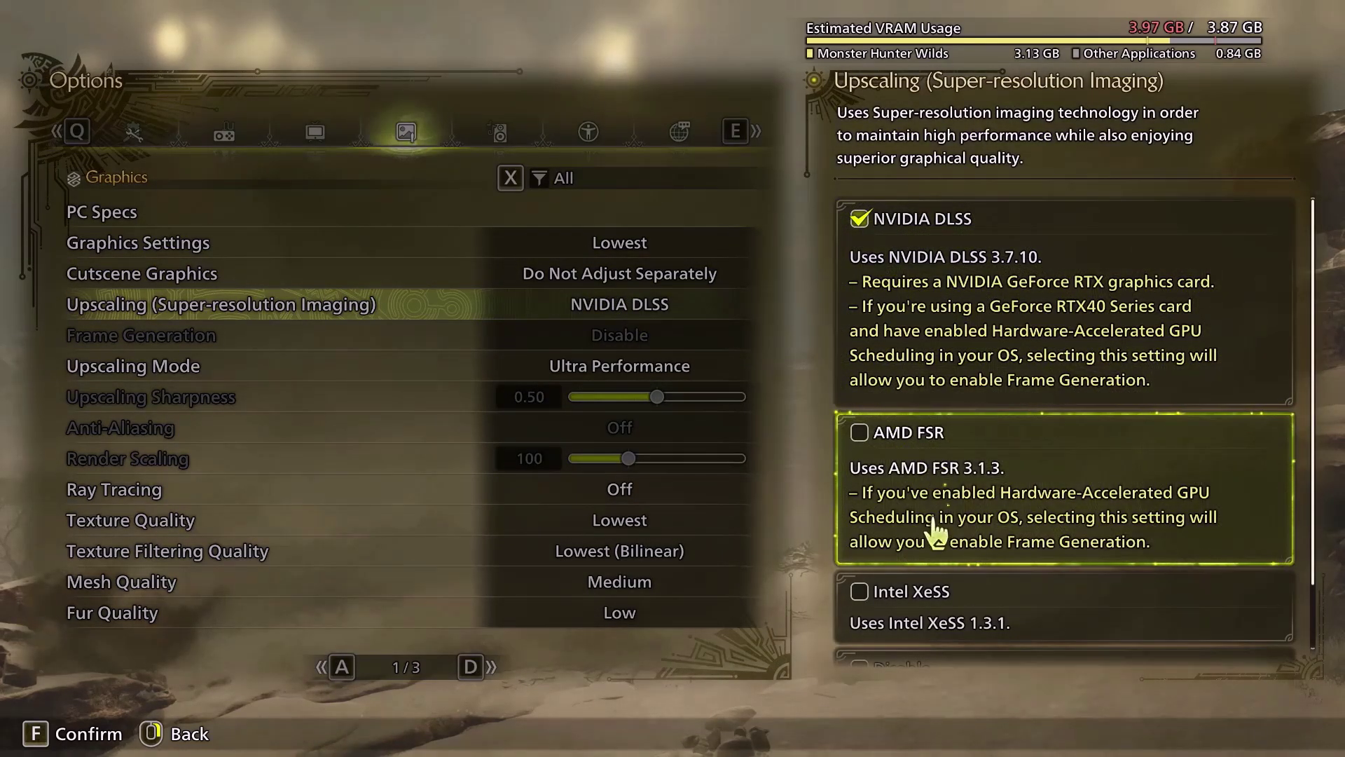
scroll(936, 534, "down", 1)
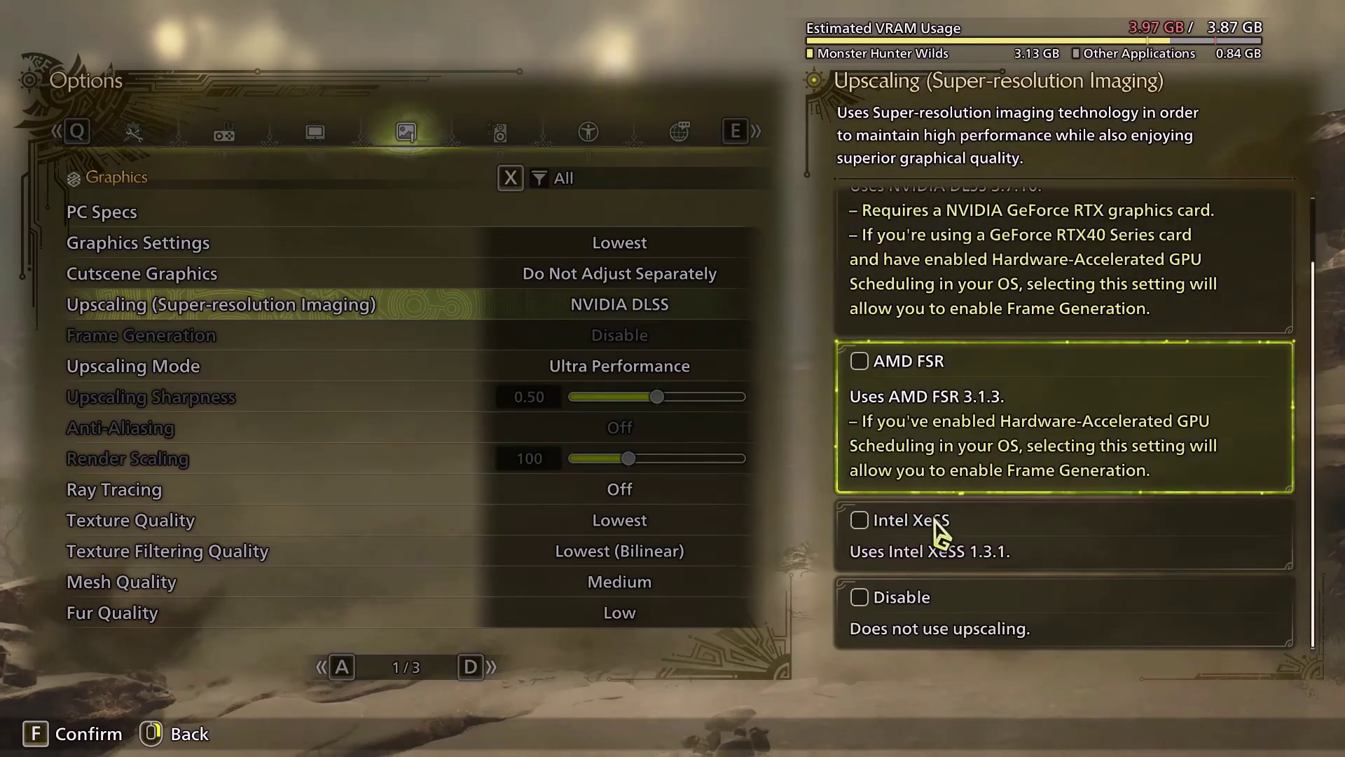
left_click(869, 601)
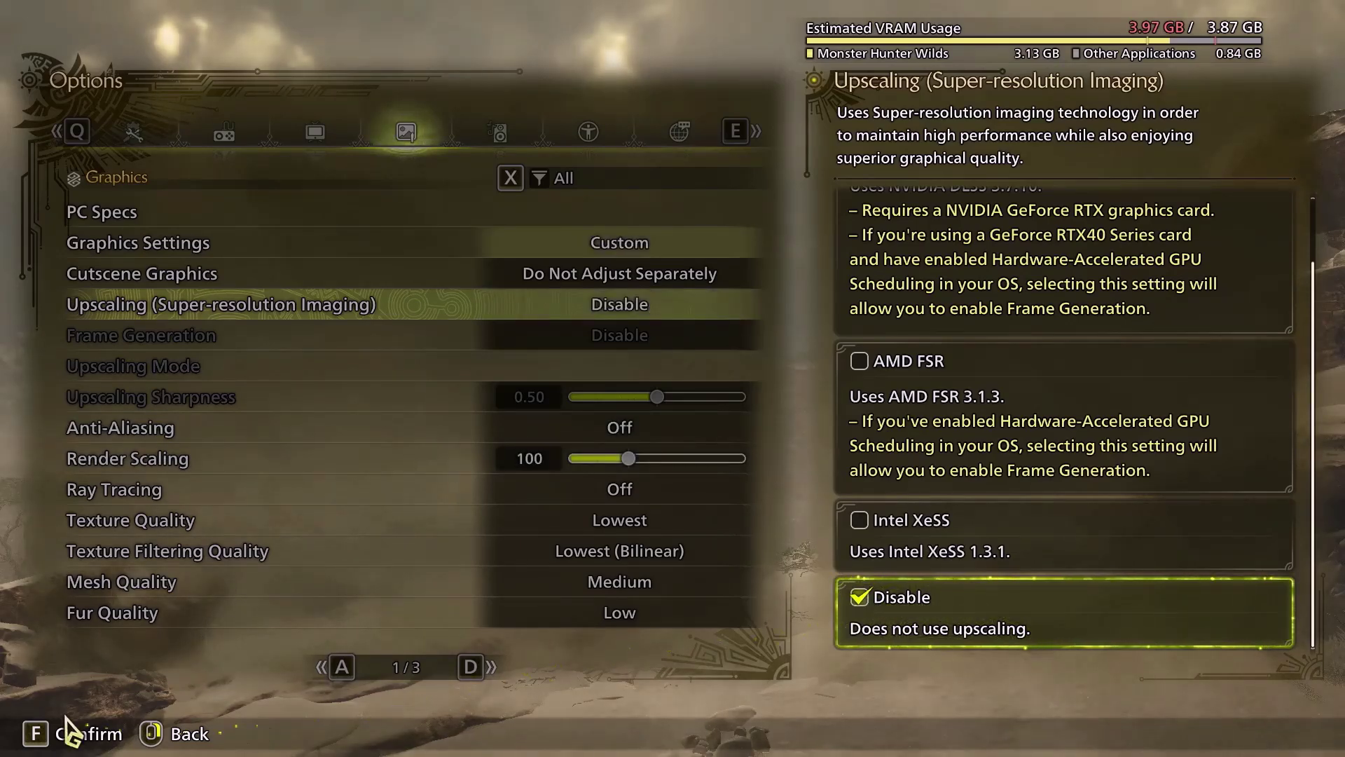
left_click(186, 733)
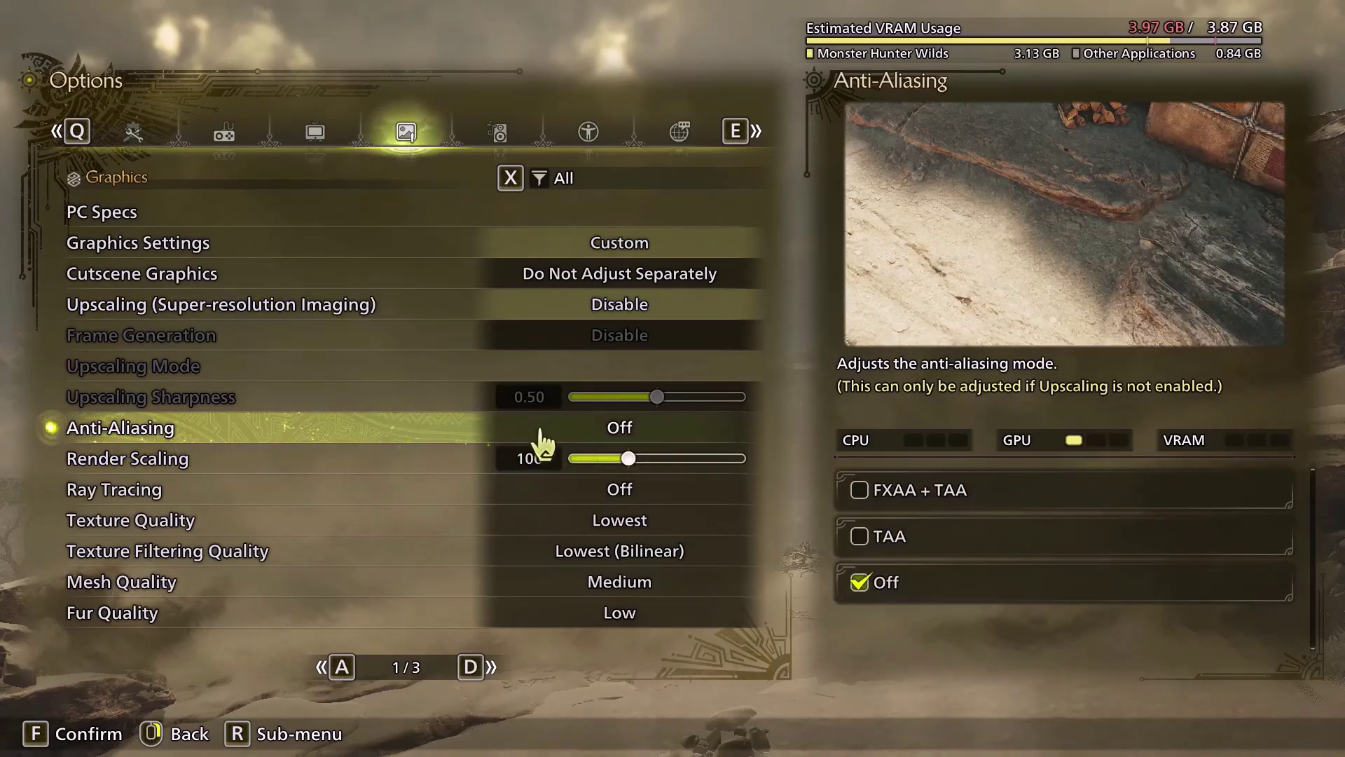
left_click(622, 436)
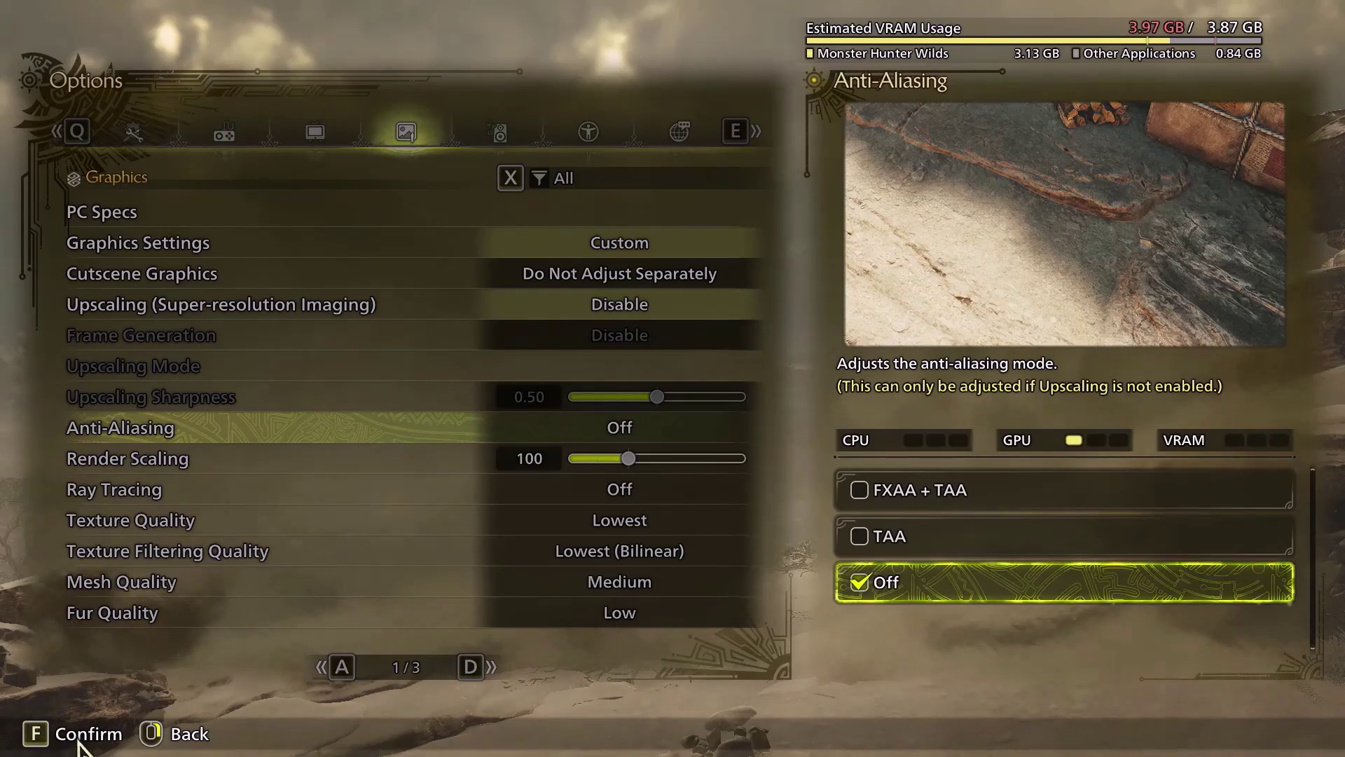
left_click(151, 734)
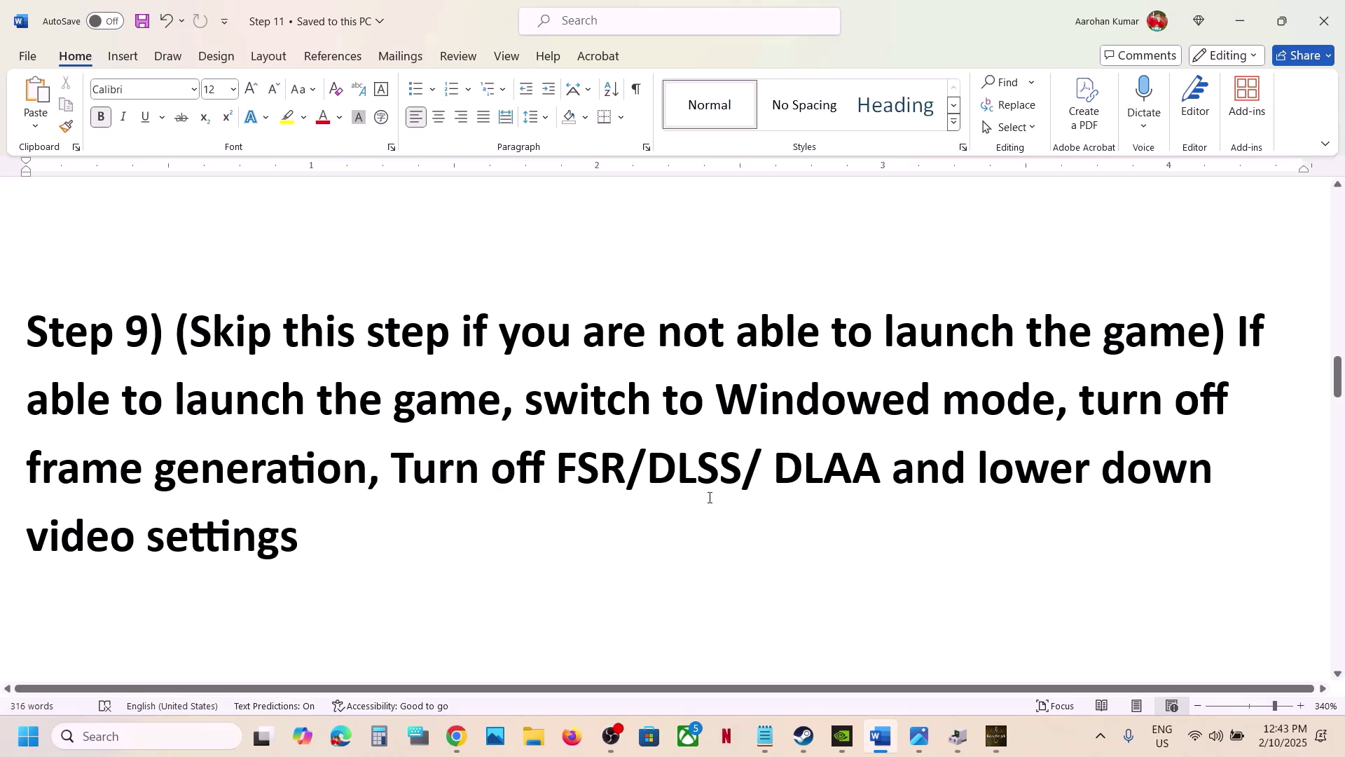
Highlight the Windowed mode phrase in Step 9 of the Word document, and set the game's Screen Mode to Windowed Mode in the display options
left_click_drag(723, 410, 993, 403)
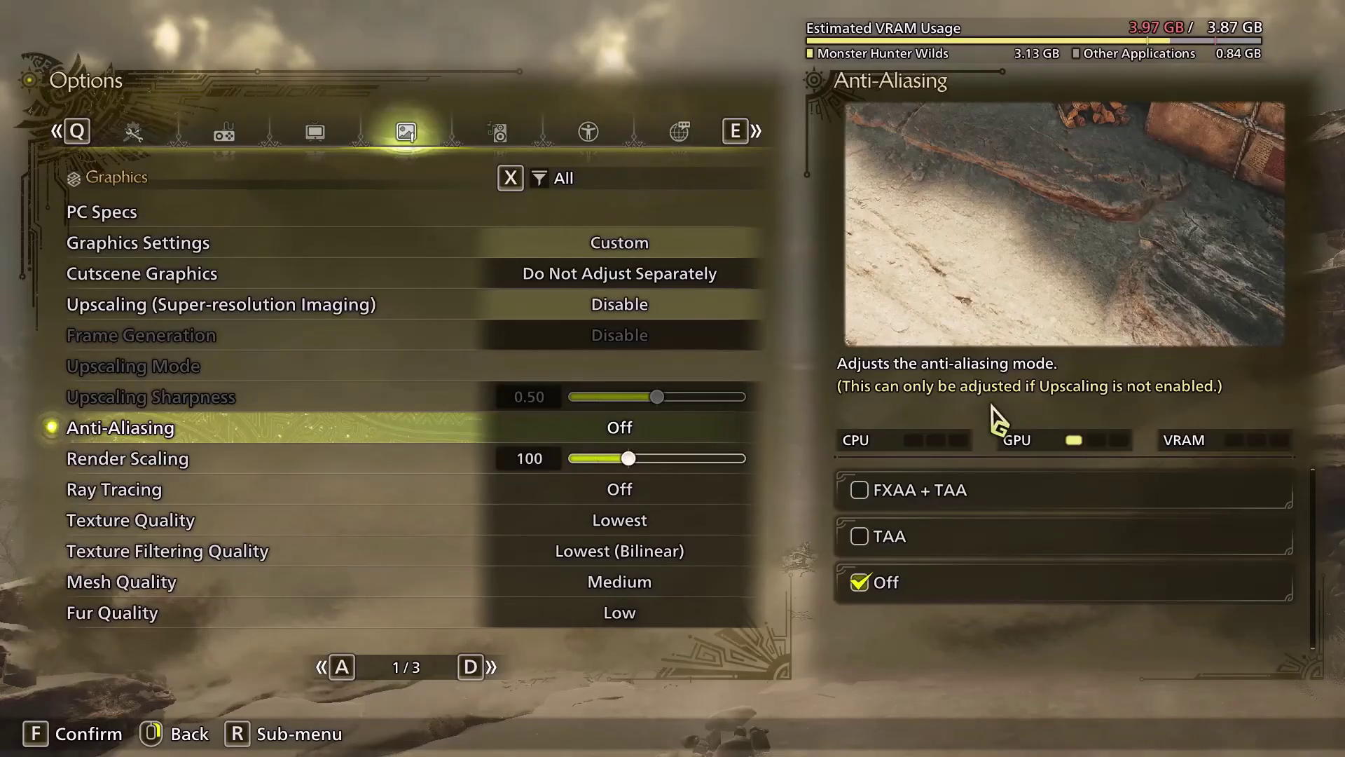
right_click(992, 406)
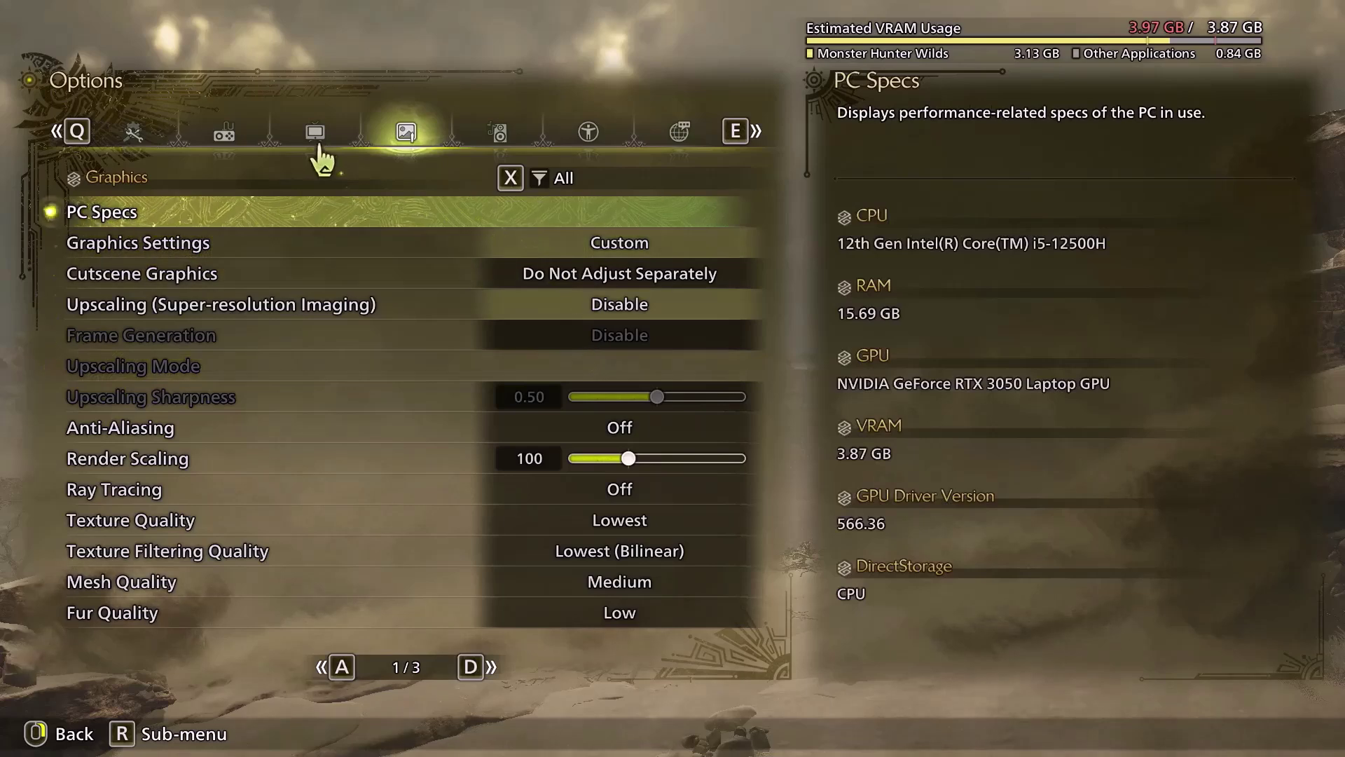
left_click(316, 140)
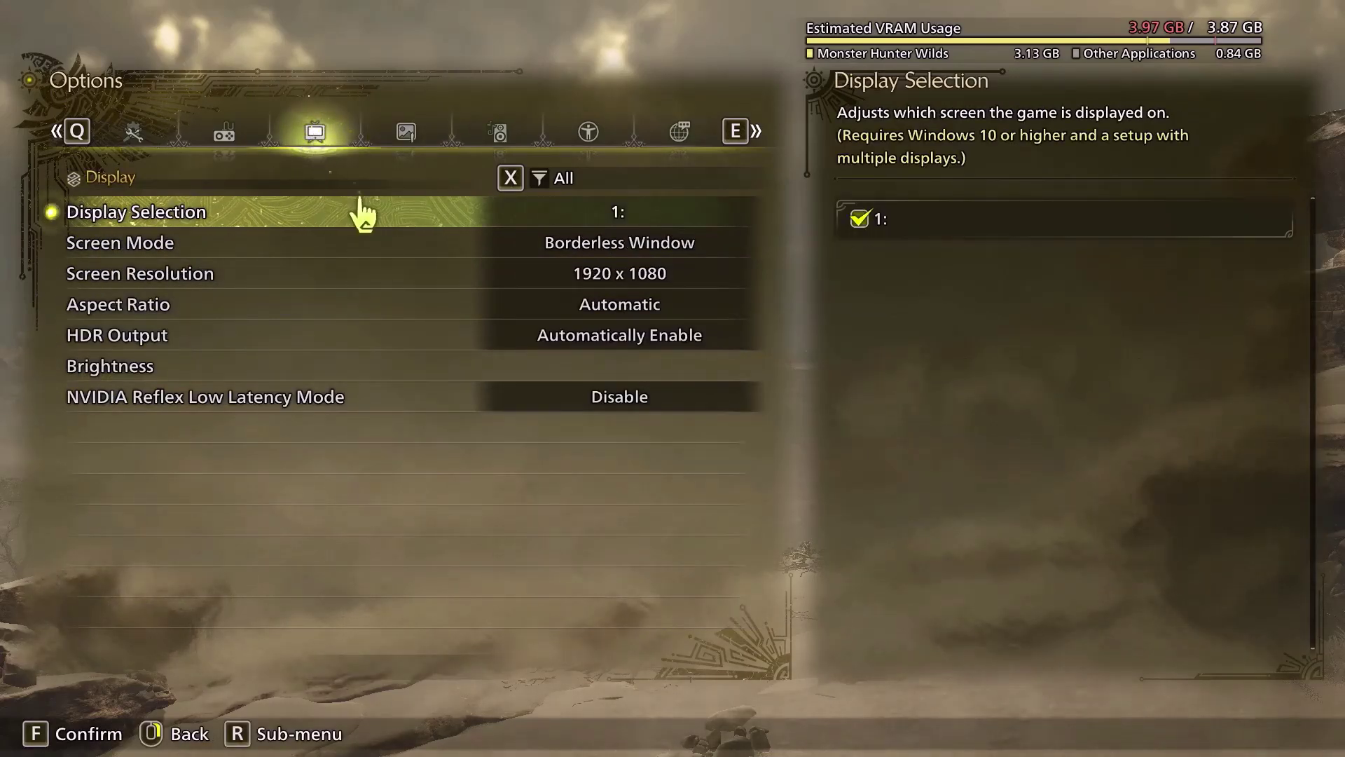
left_click(624, 258)
left_click(859, 351)
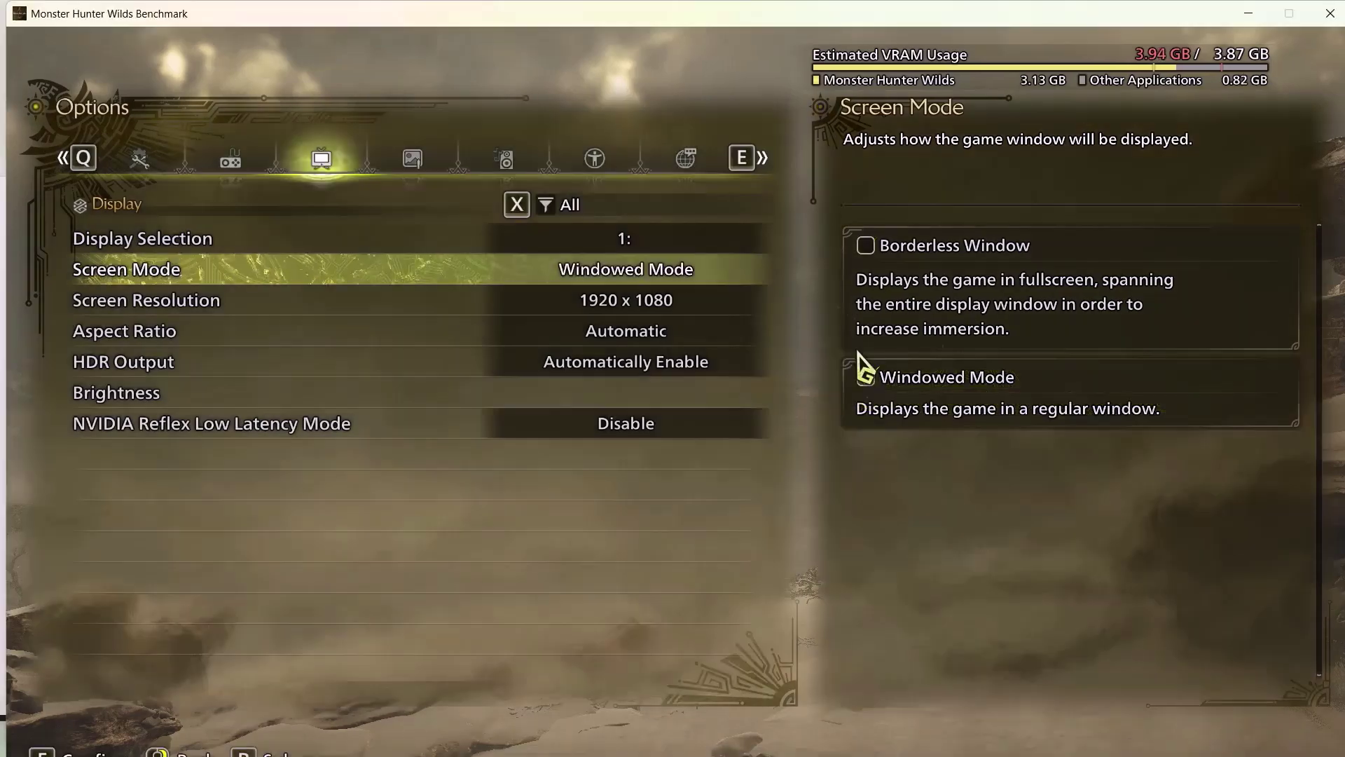
left_click(709, 308)
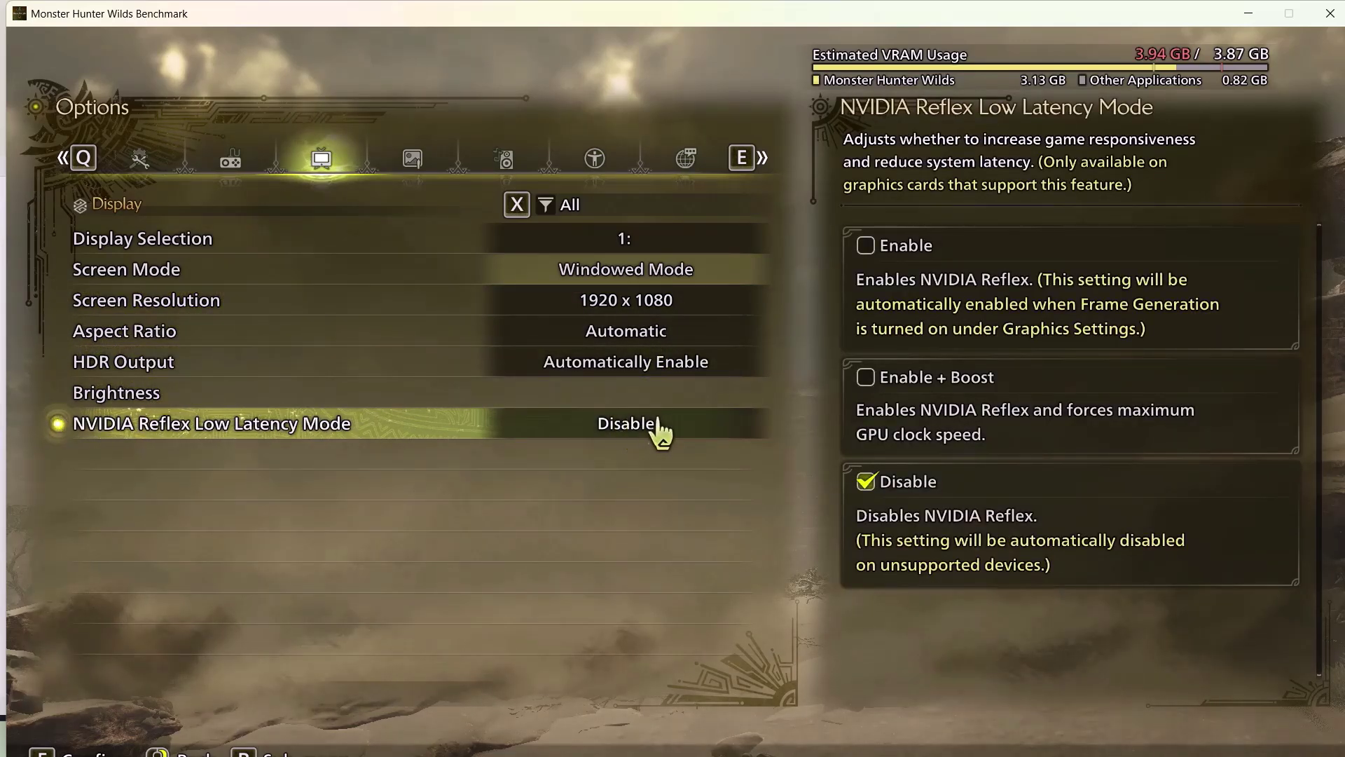
left_click(402, 156)
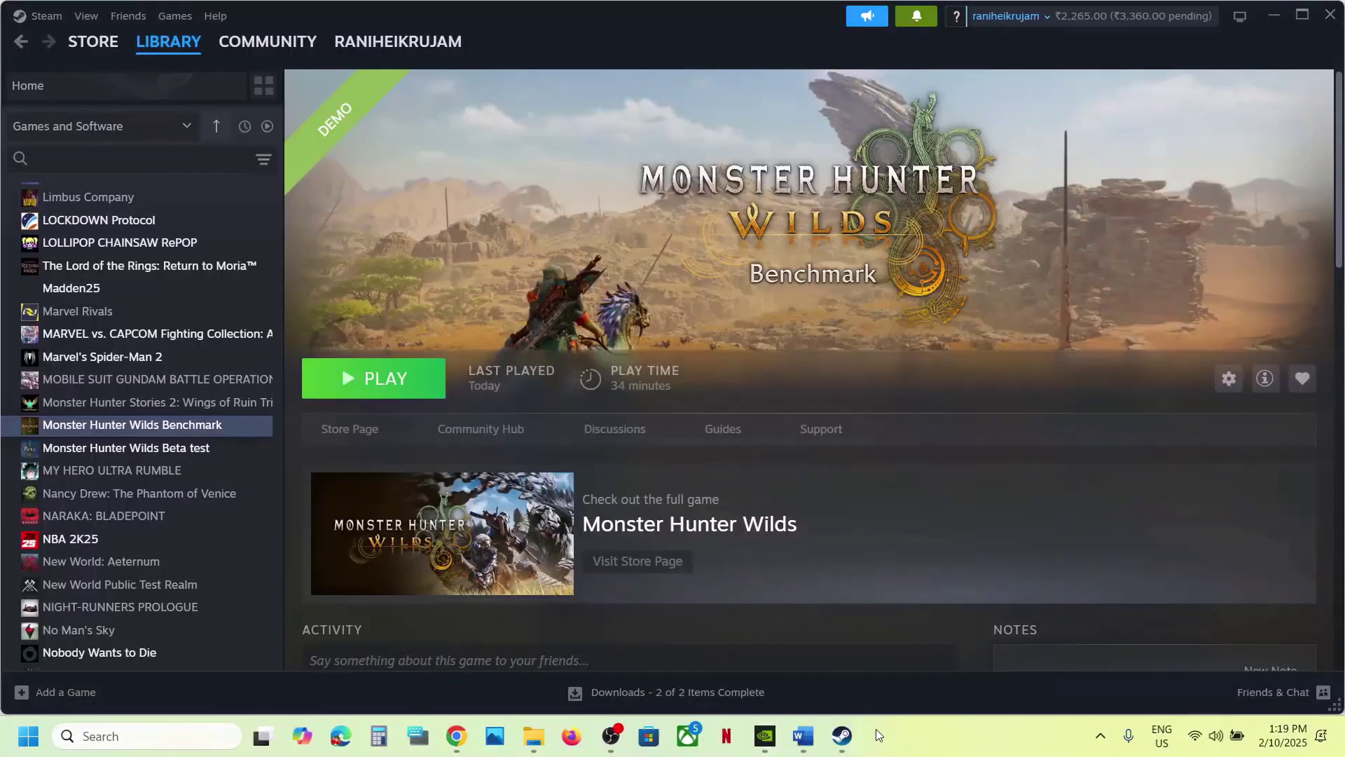
Return to the Word document, go to Steps 10 and 11, and copy the text "View Advanced system settings"
left_click(803, 736)
scroll(484, 467, "down", 5)
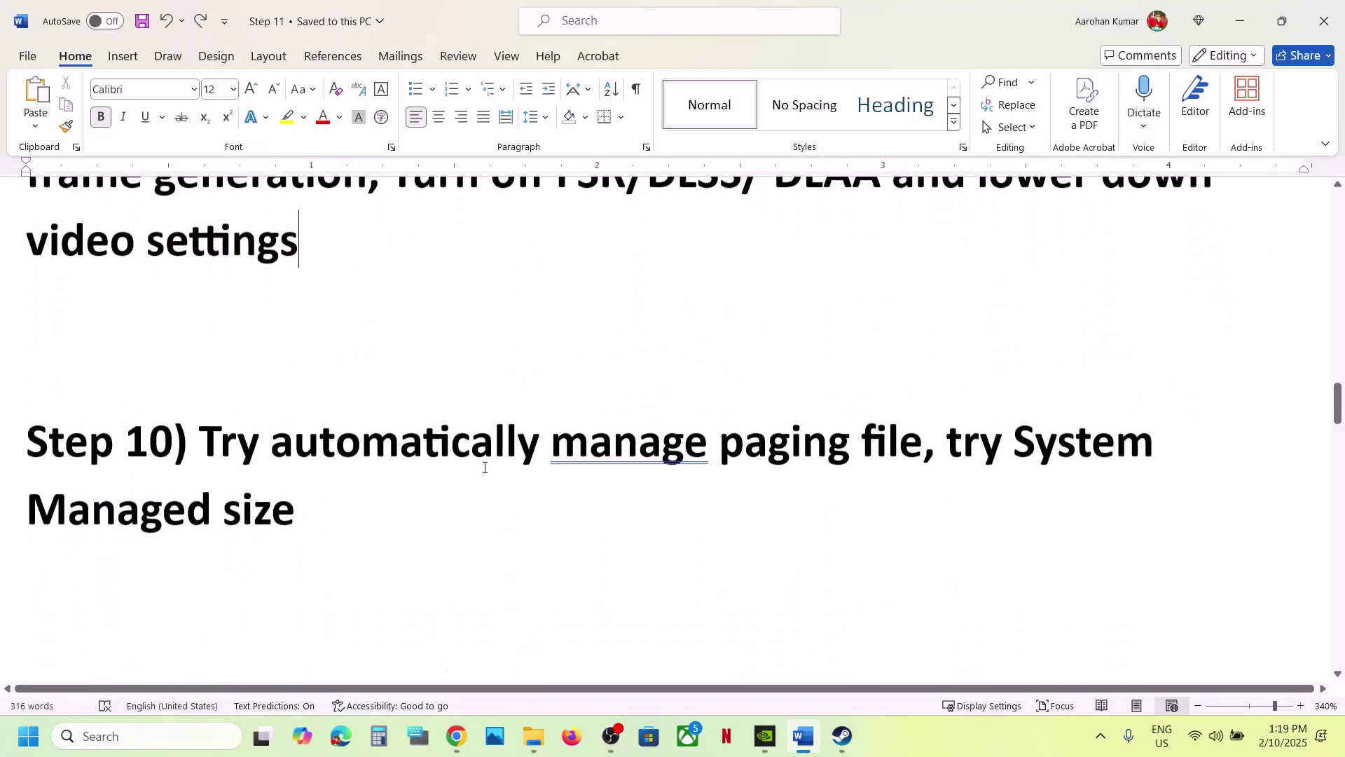
scroll(769, 433, "up", 1)
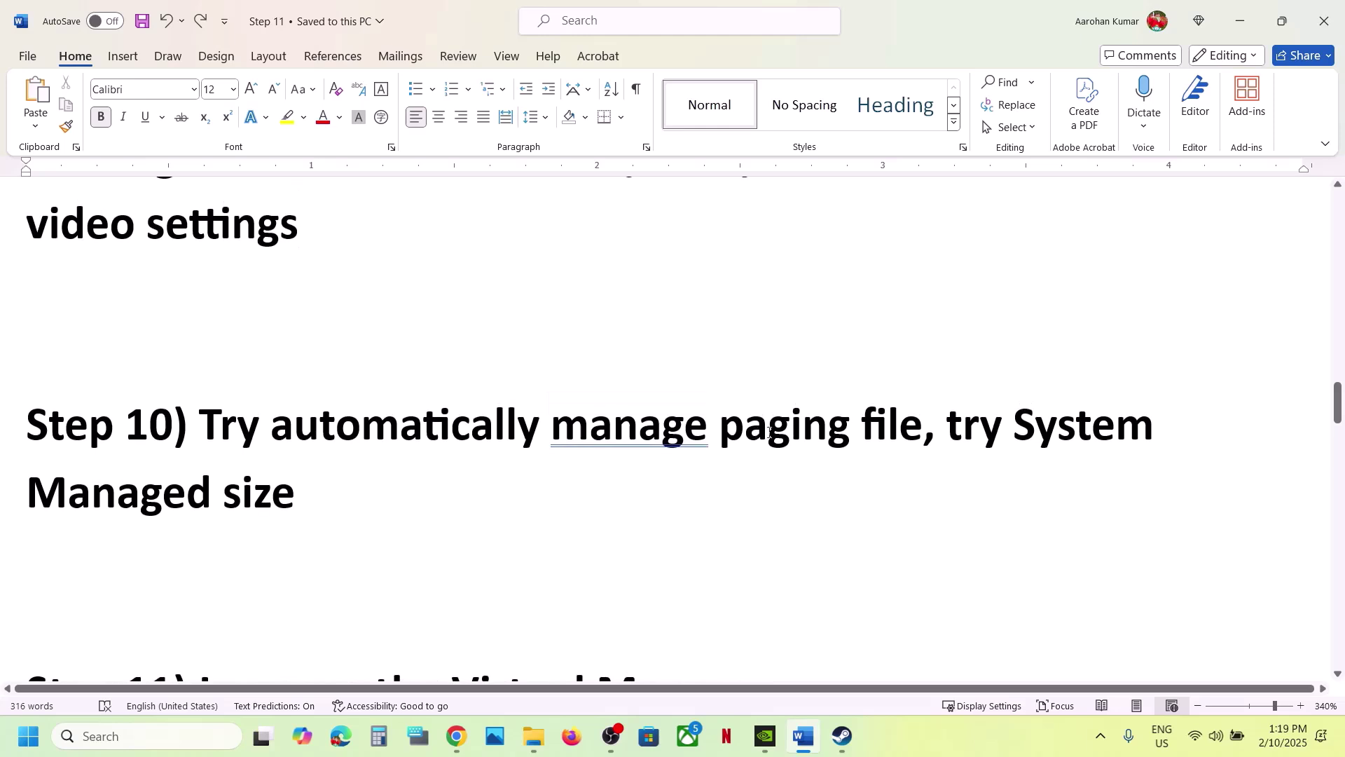
scroll(600, 503, "down", 3)
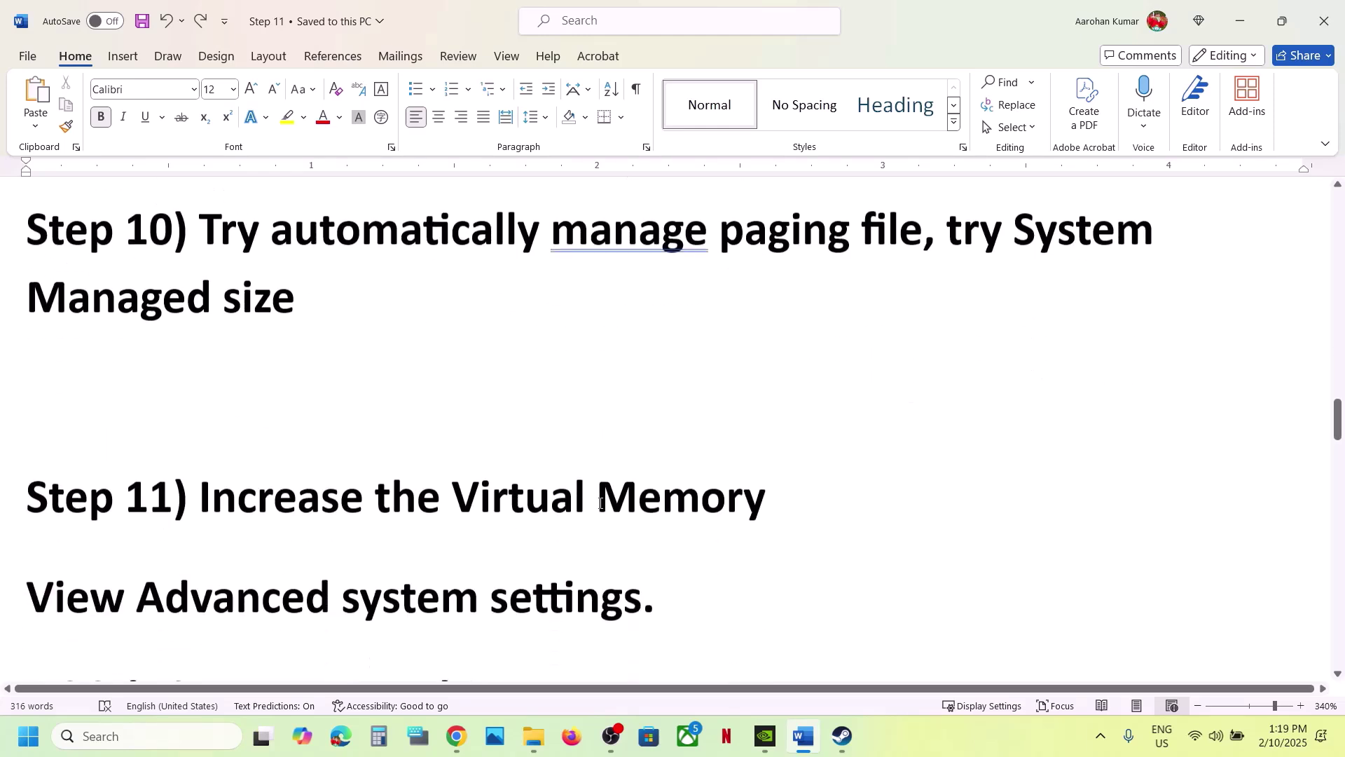
left_click_drag(642, 597, 65, 606)
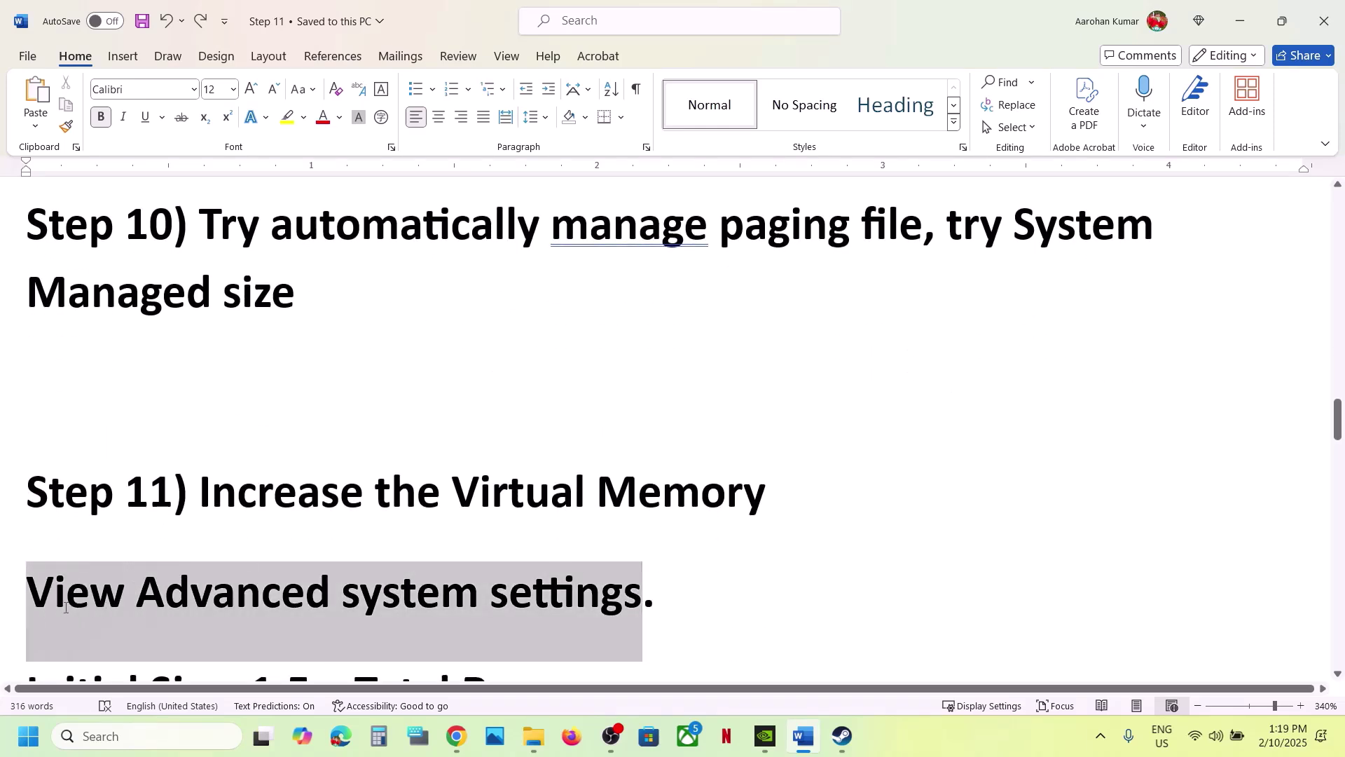
key("ctrl+c")
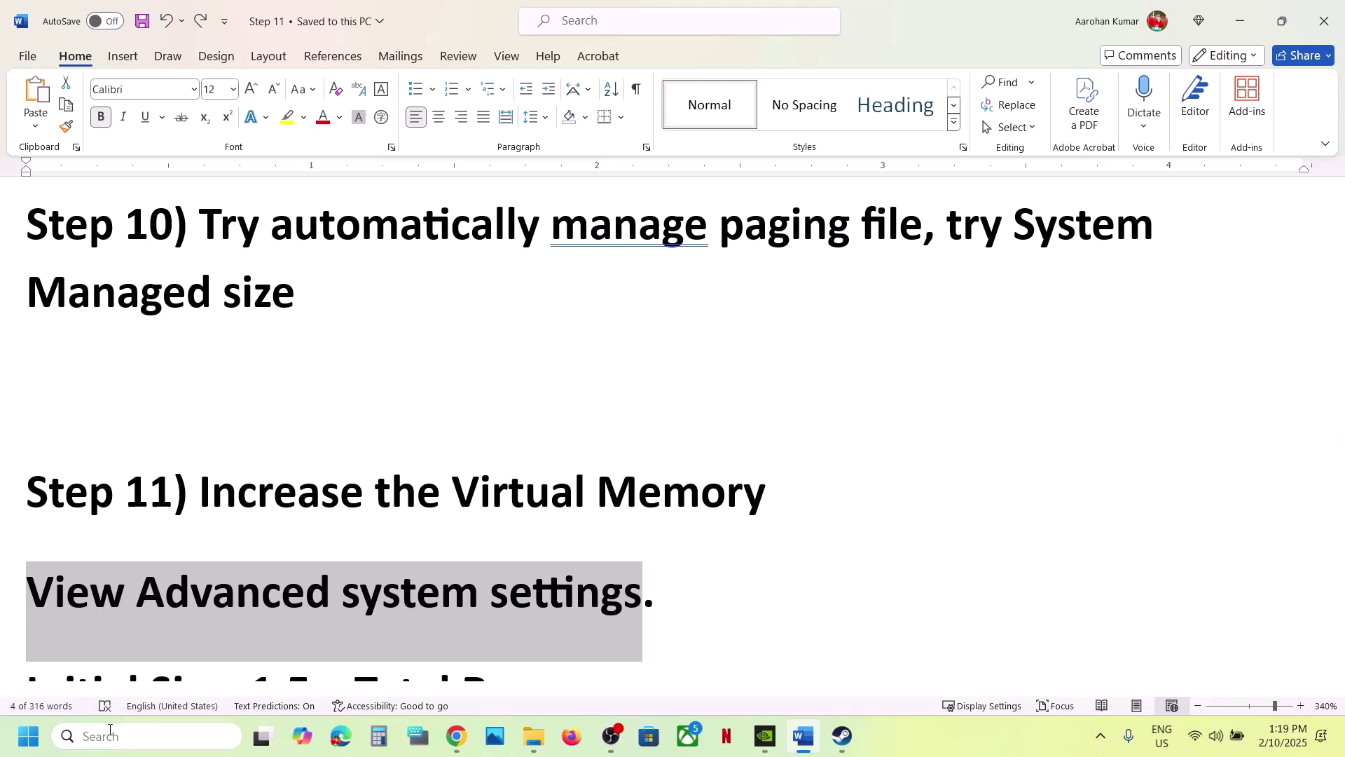
Open View advanced system settings through Windows search and enable "Automatically manage paging file size for all drives" in the Virtual Memory settings
left_click(109, 735)
key("ctrl+v")
left_click(221, 190)
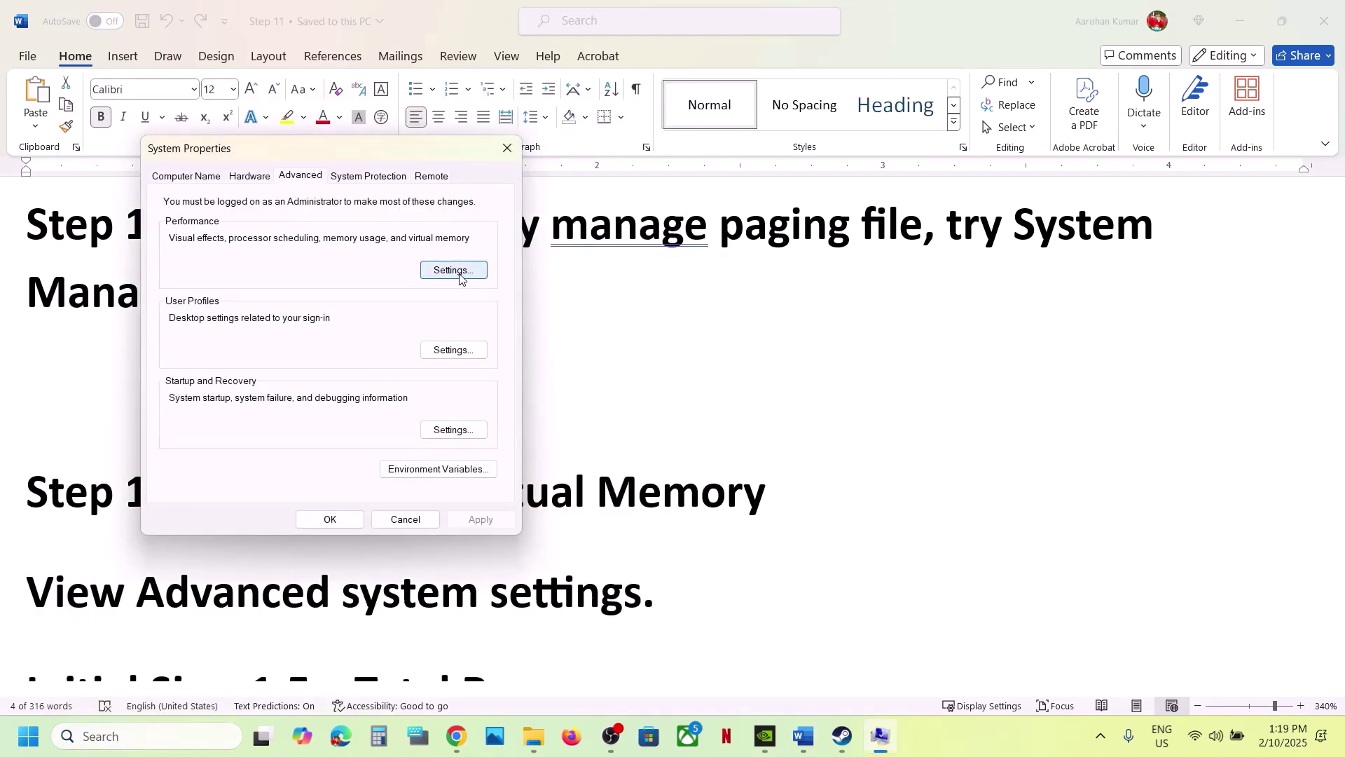
left_click(460, 279)
left_click(261, 198)
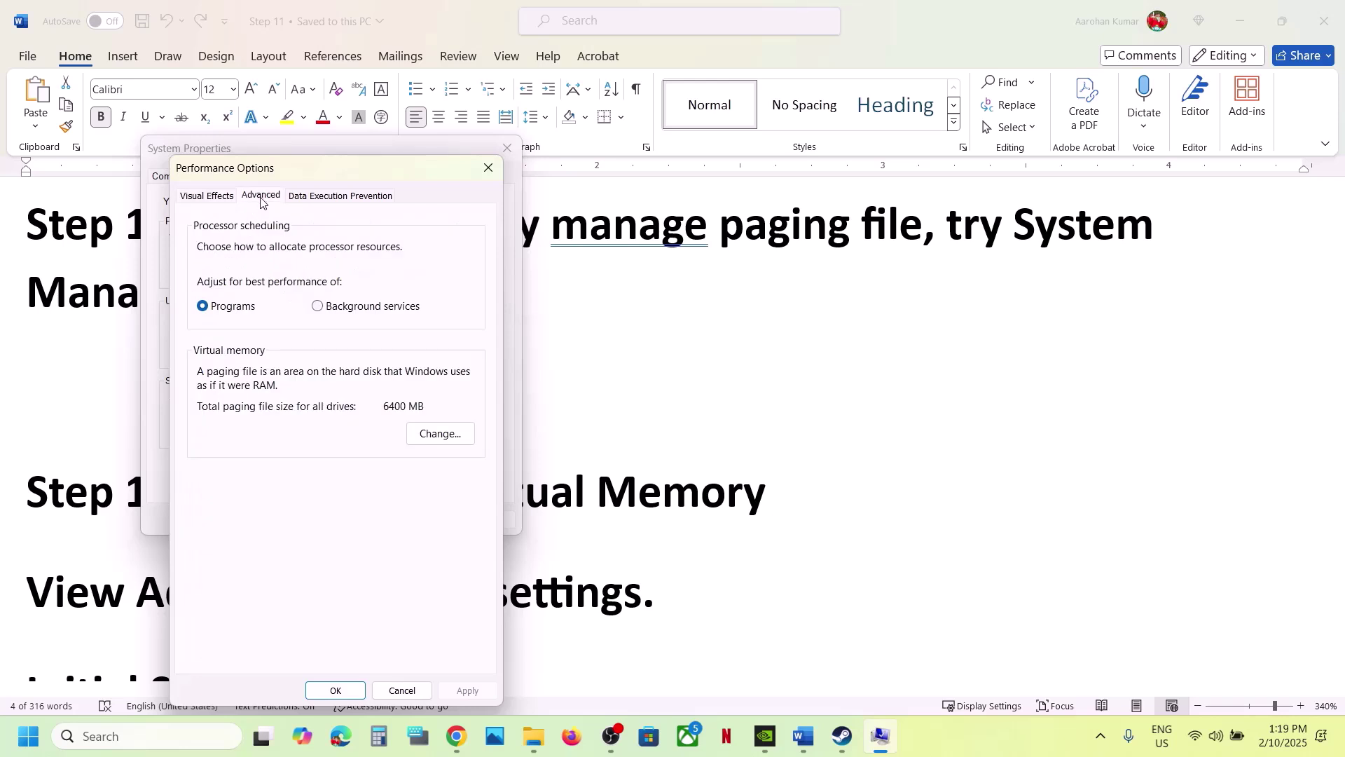
left_click(439, 433)
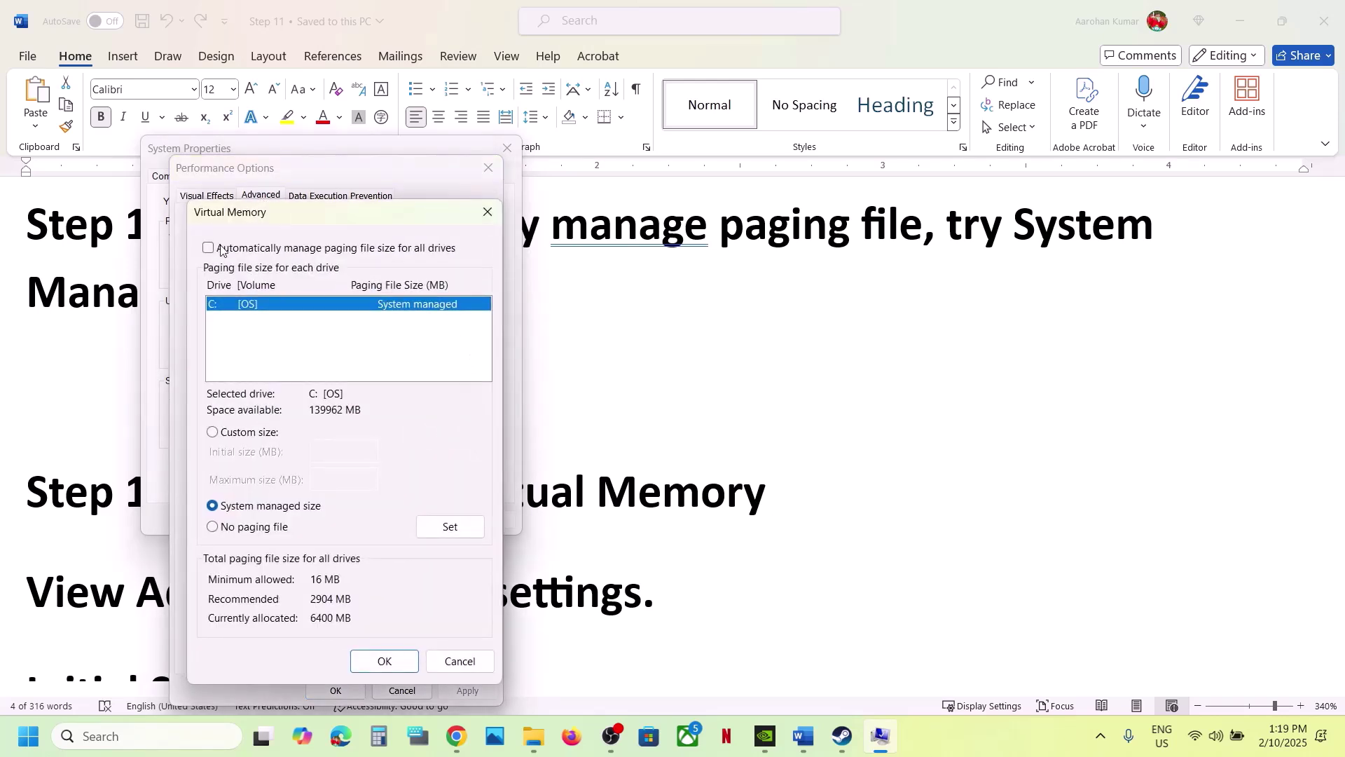
left_click(210, 249)
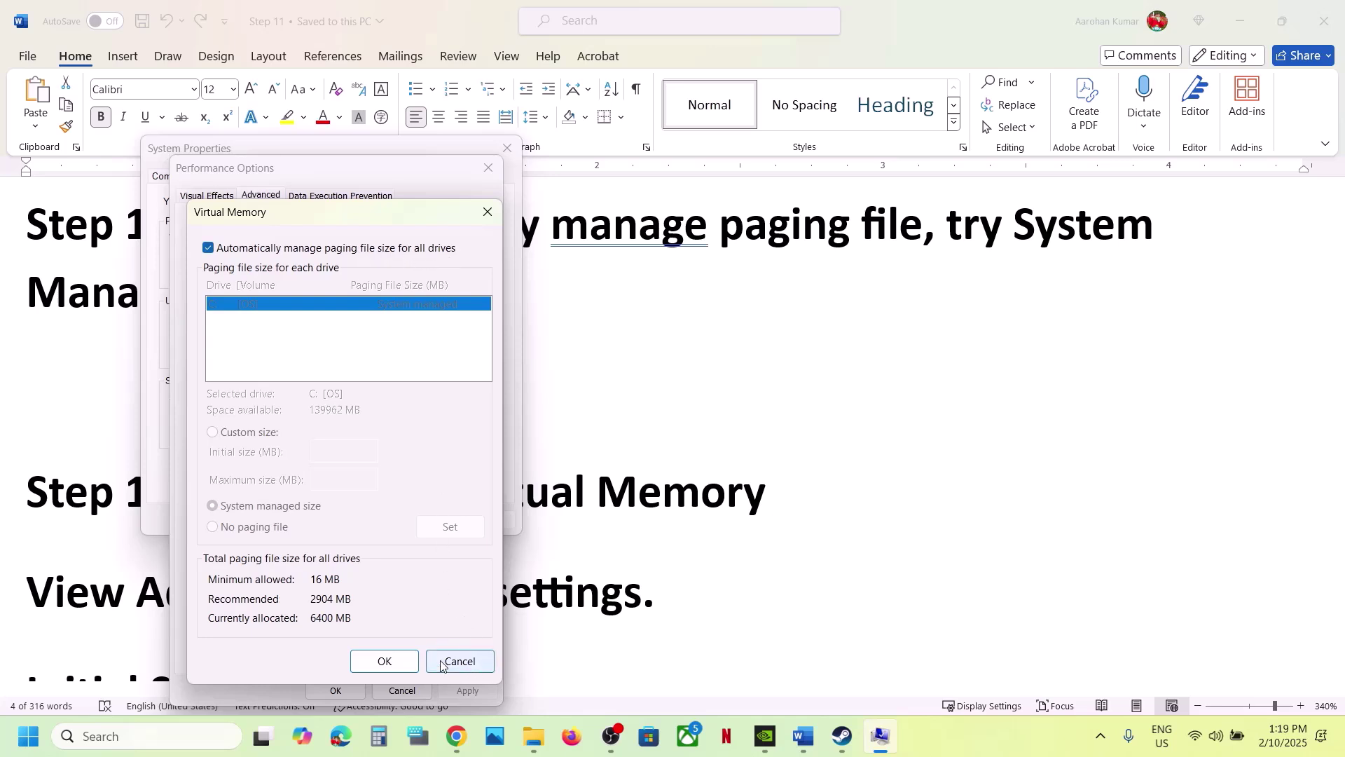
left_click(394, 667)
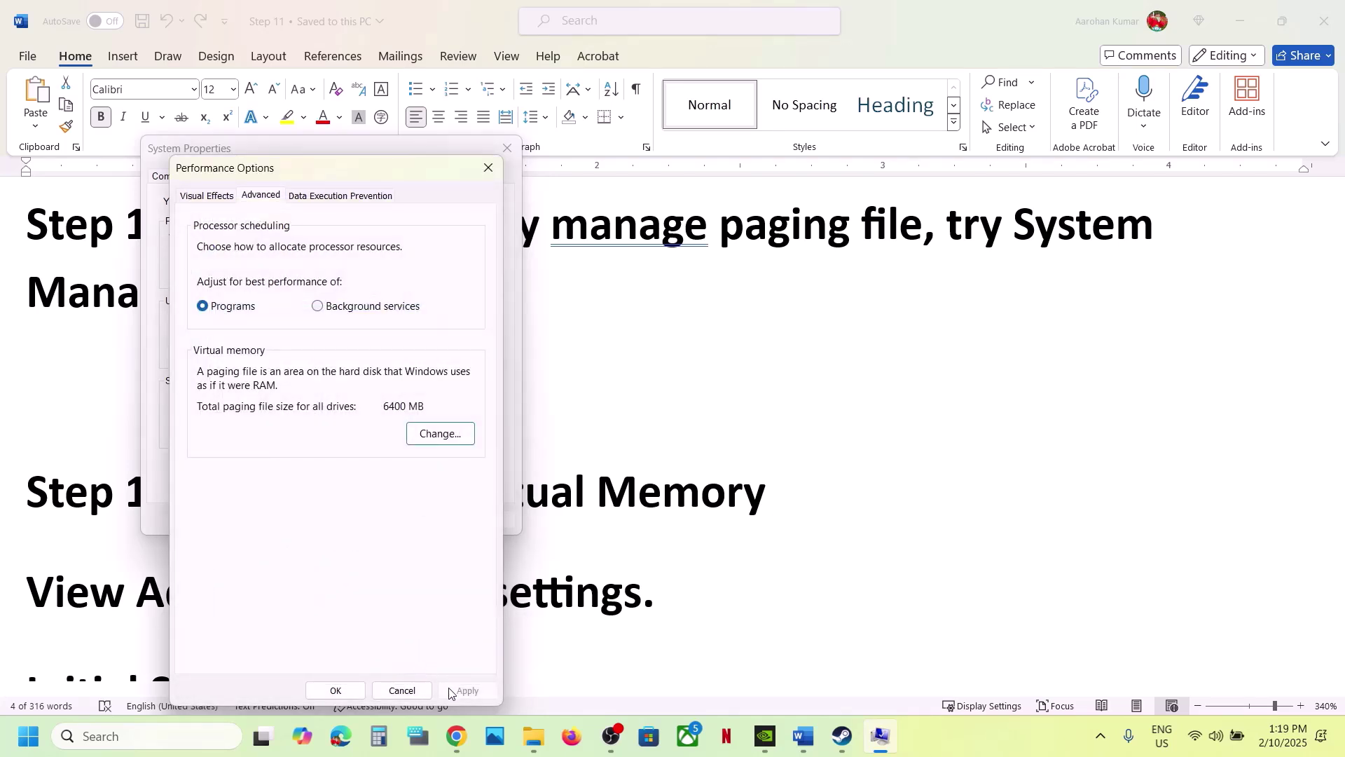
left_click(336, 690)
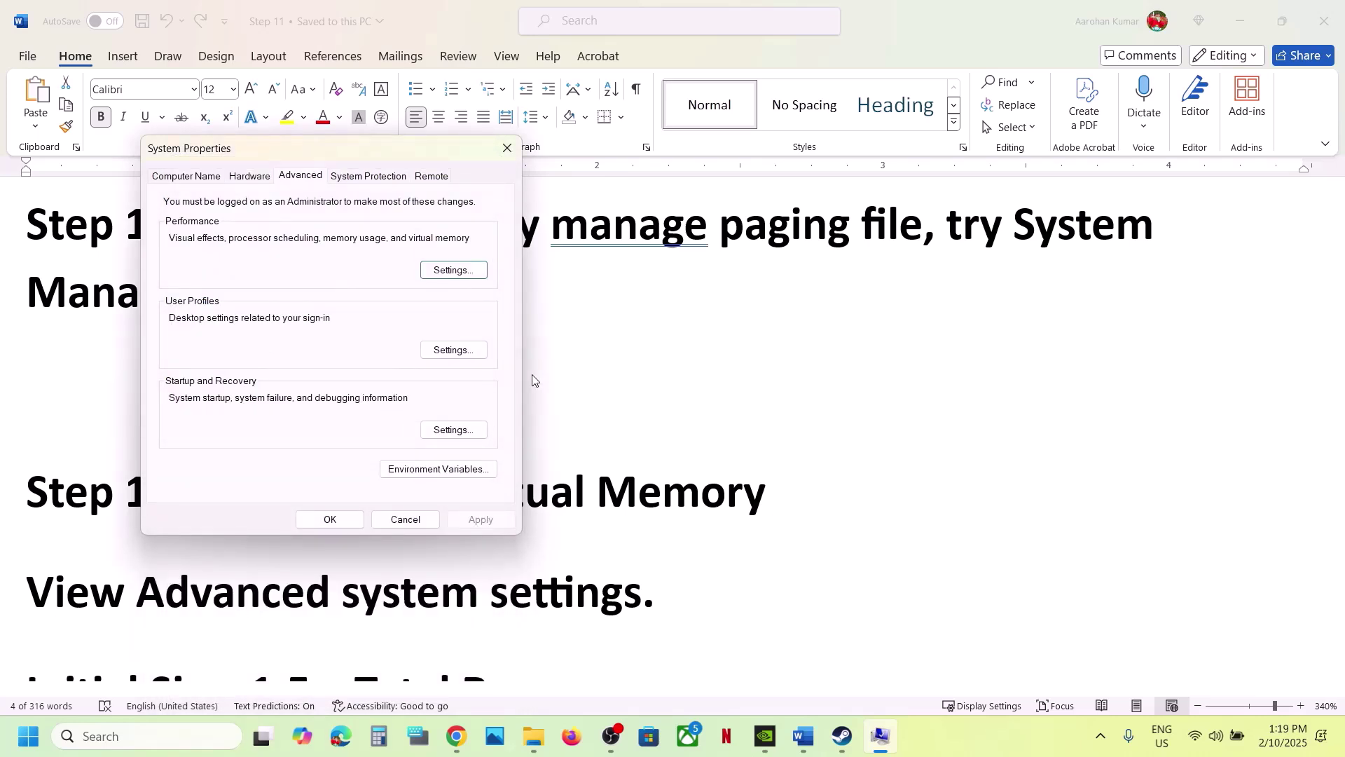
left_click(507, 148)
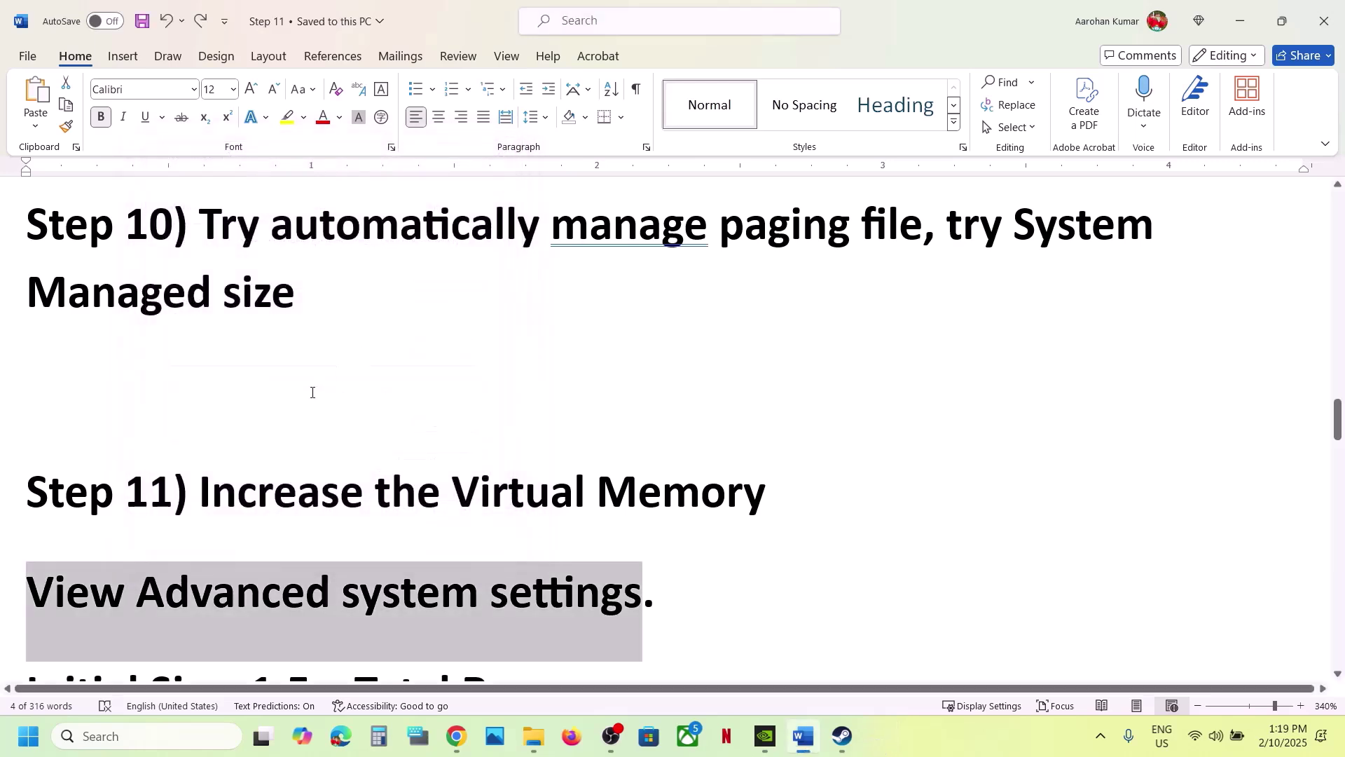
Search Windows again for the copied "View Advanced system settings" text and open the Virtual Memory settings from the advanced performance options
left_click(117, 734)
key("ctrl+v")
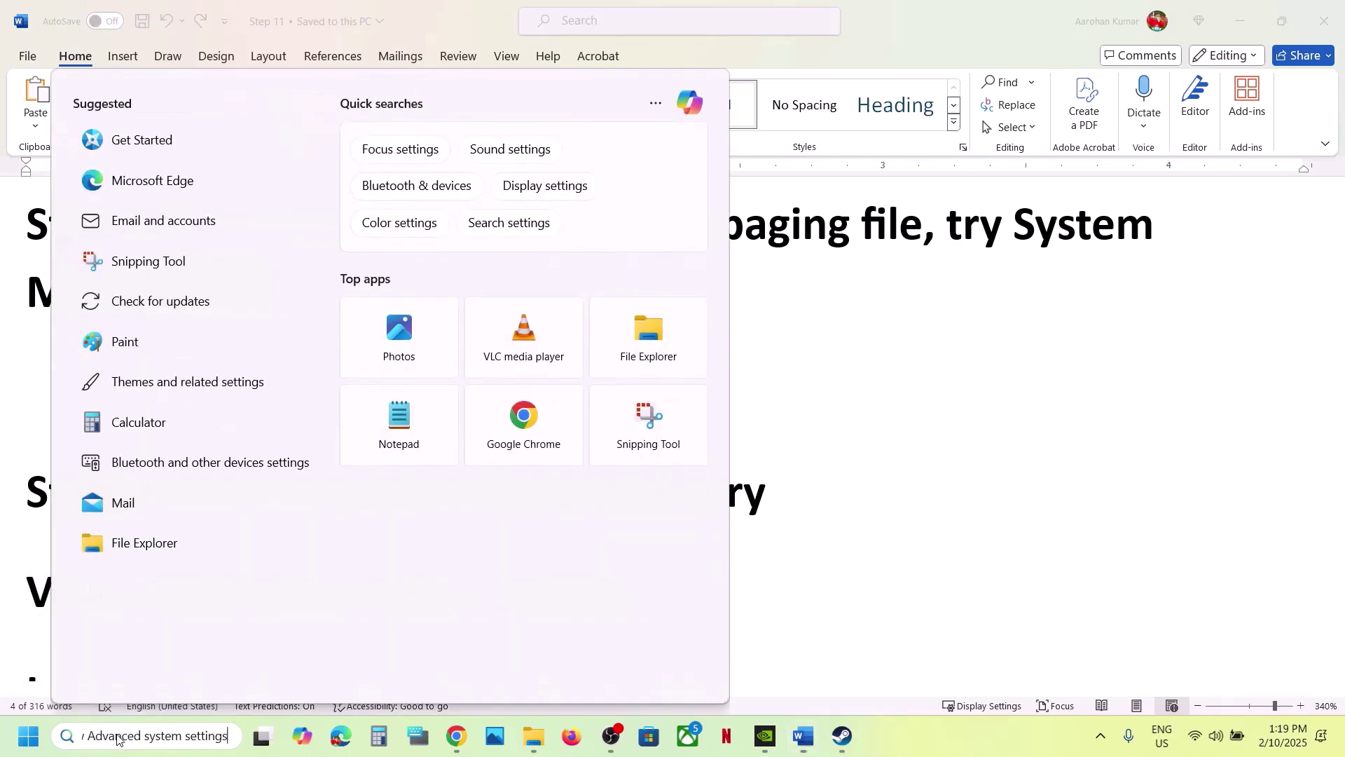
left_click(167, 199)
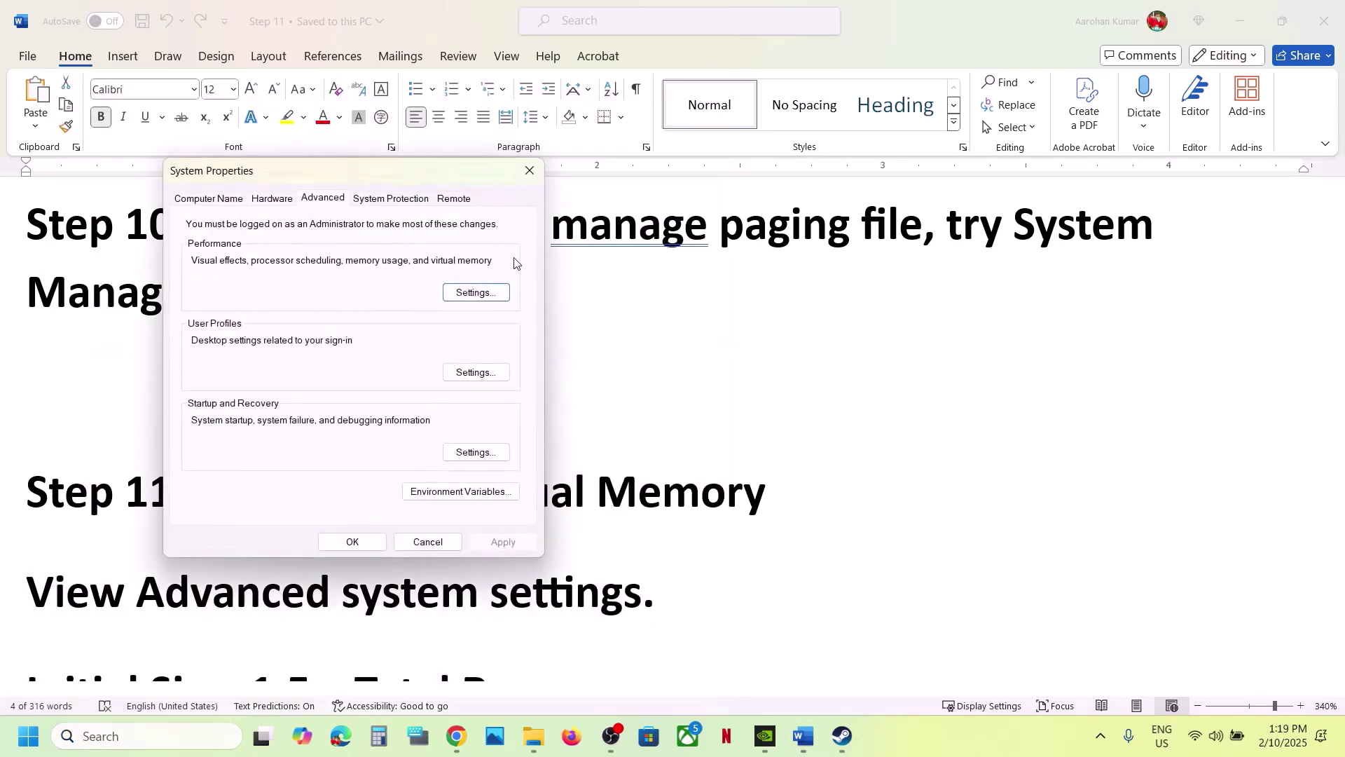
left_click(476, 292)
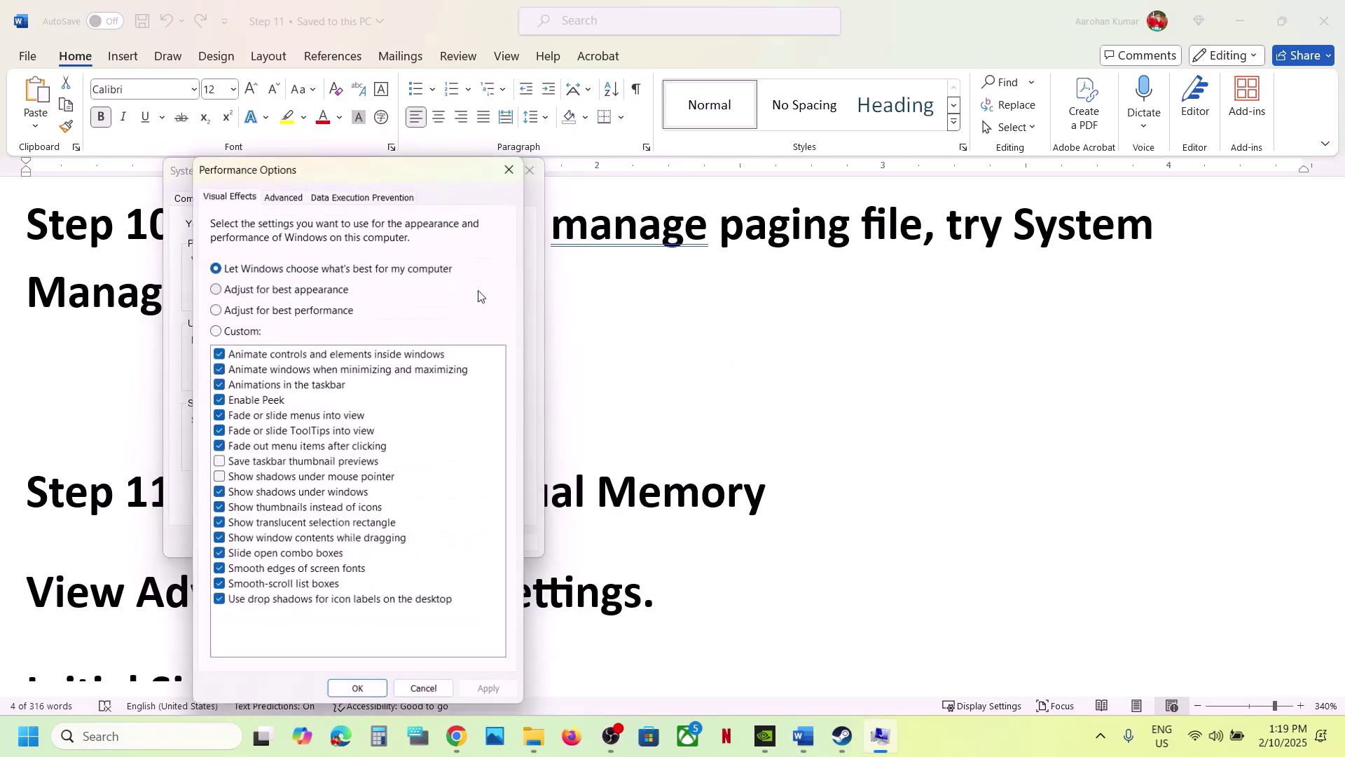
left_click(283, 197)
left_click(460, 441)
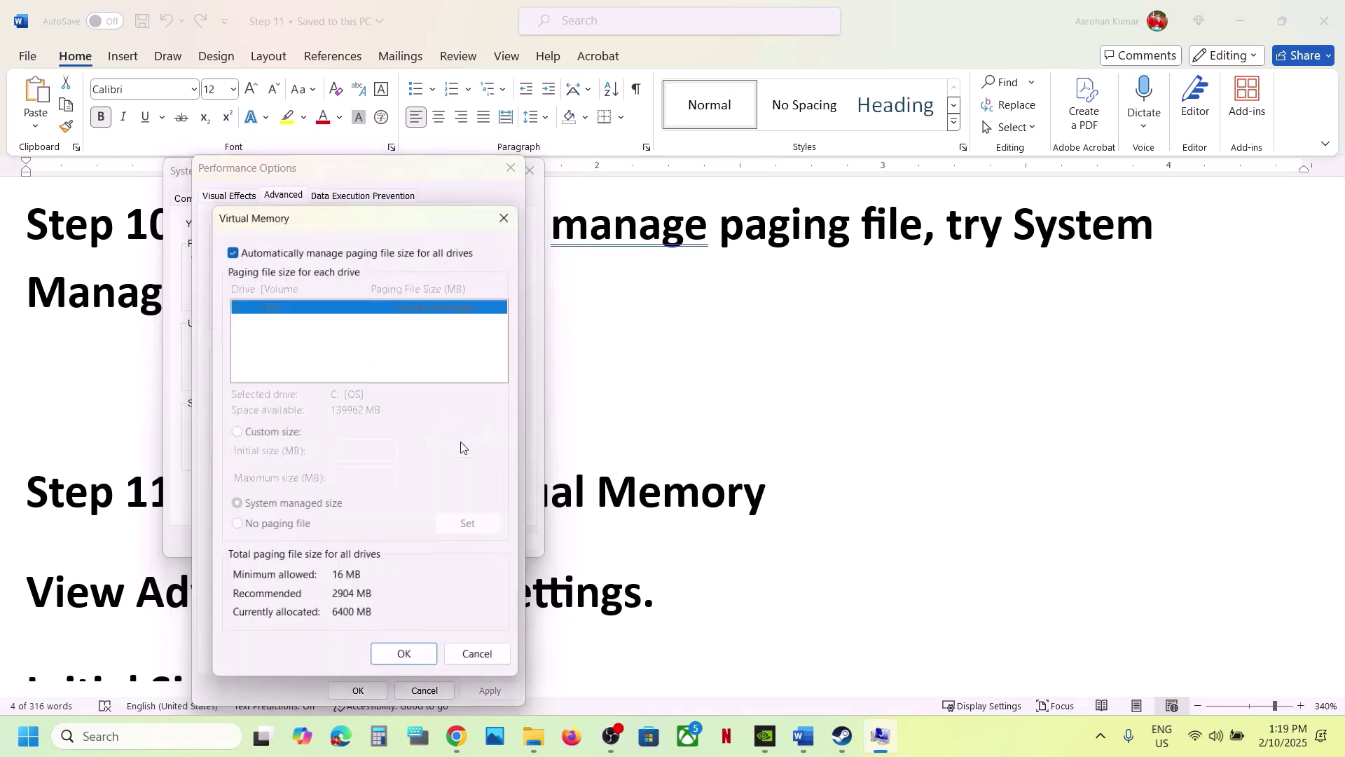
Turn off automatic paging file management, set drive C: to System managed size, confirm the changes and postpone the restart
left_click(231, 249)
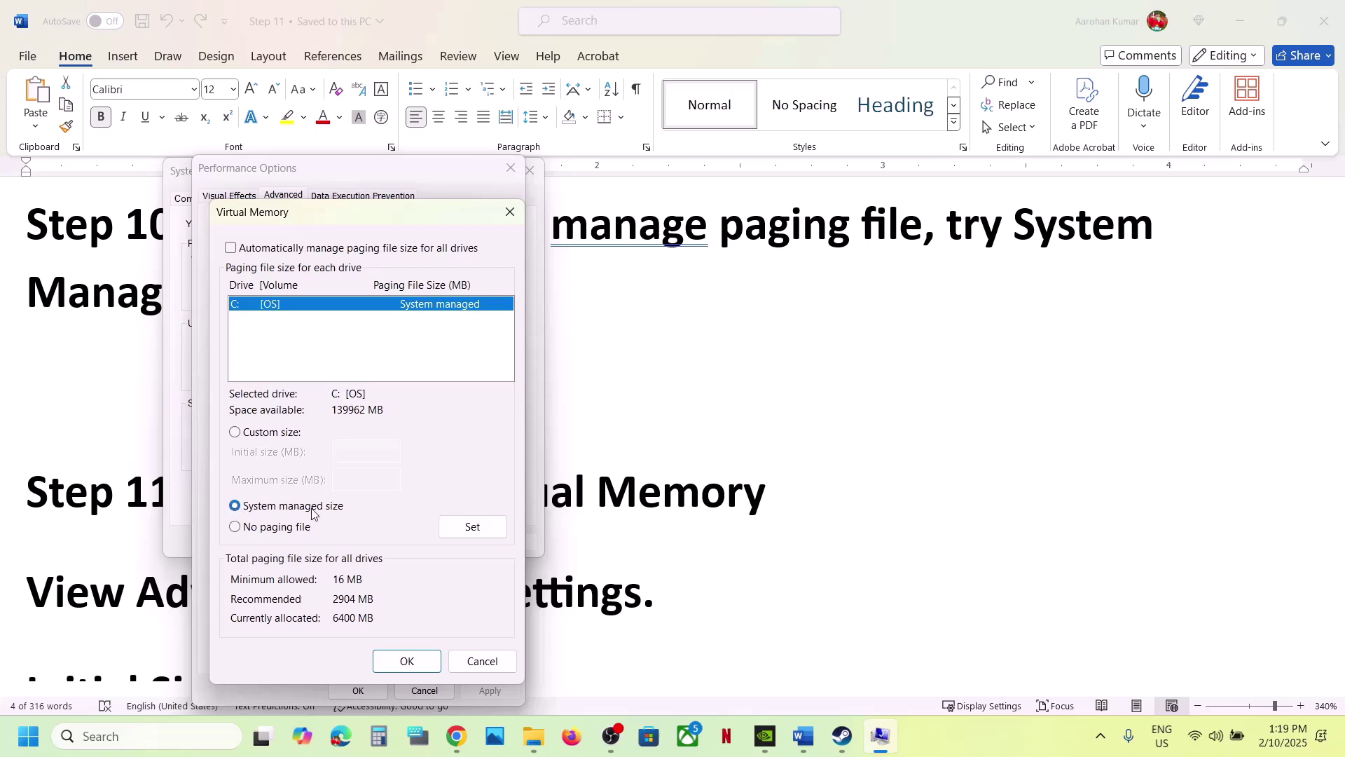
left_click(459, 535)
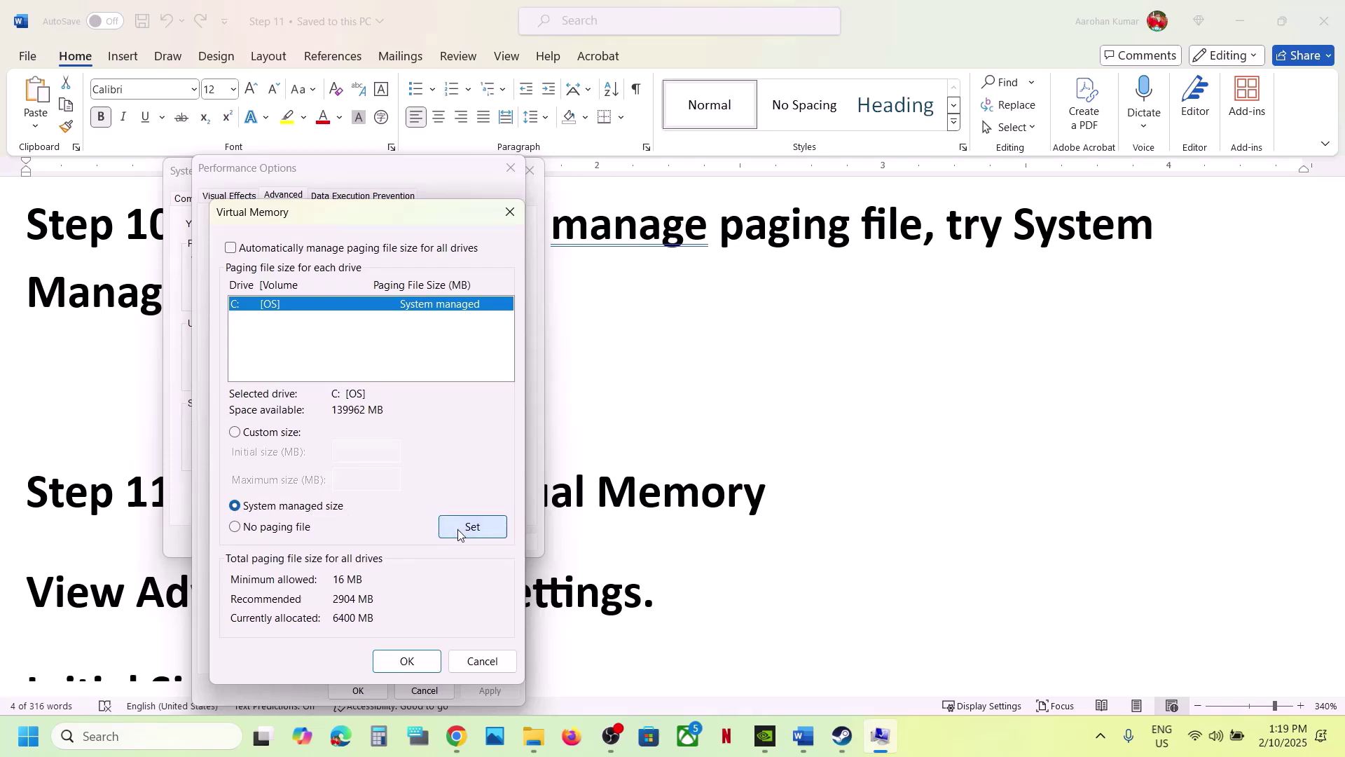
left_click(419, 661)
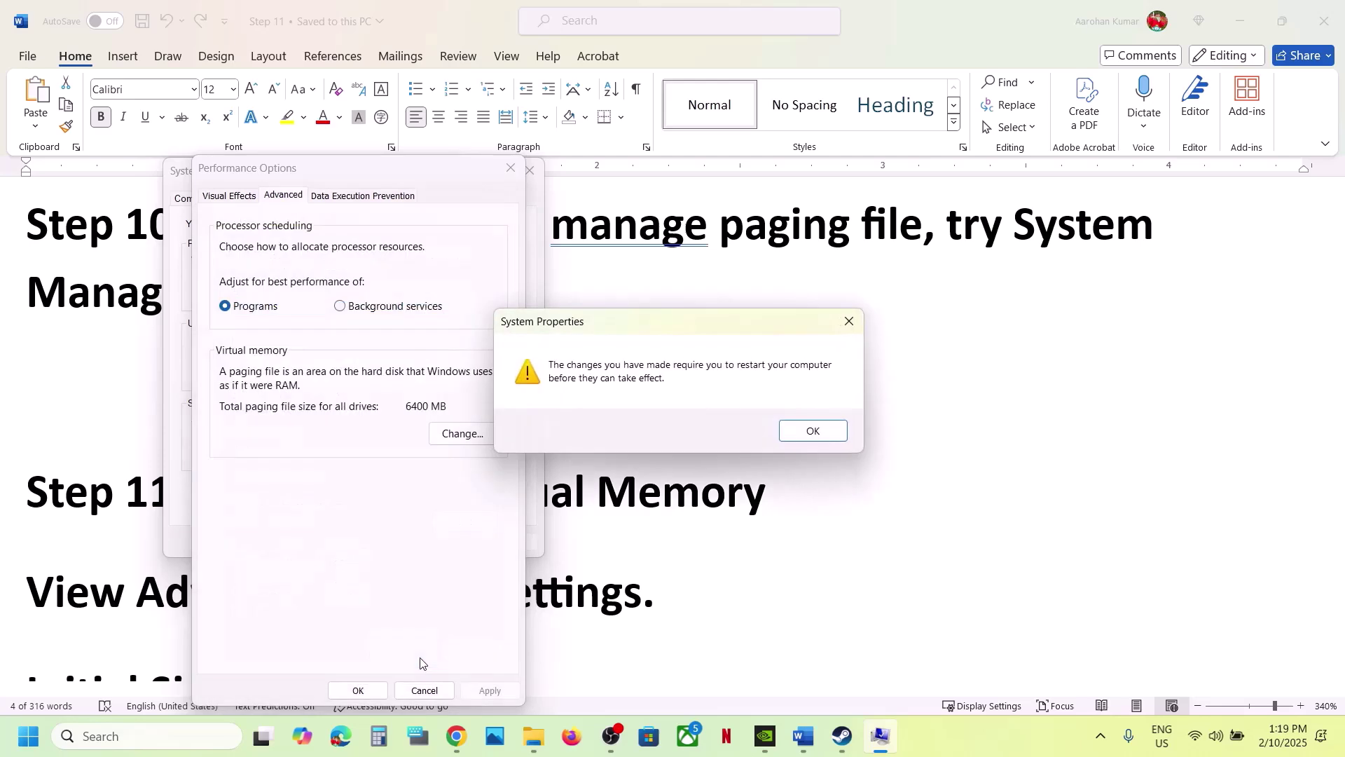
left_click(811, 431)
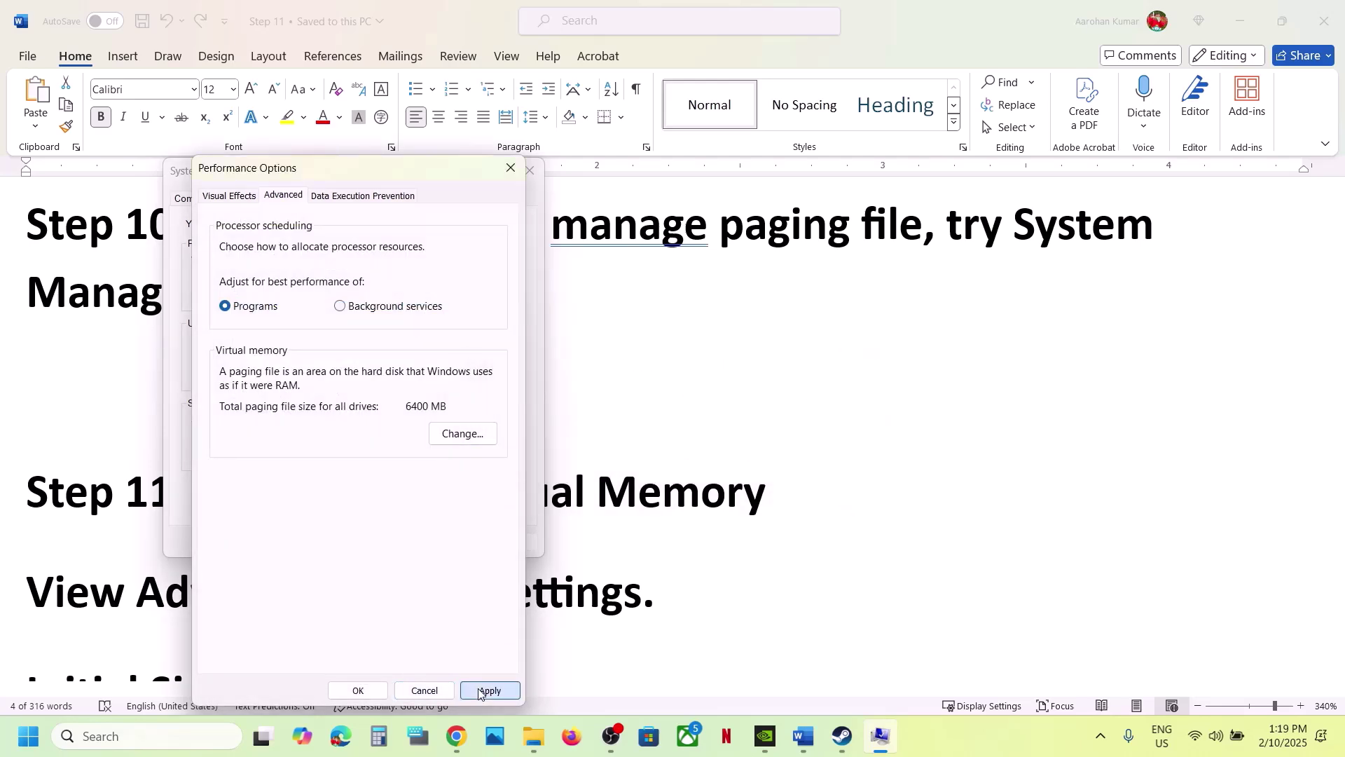
left_click(354, 692)
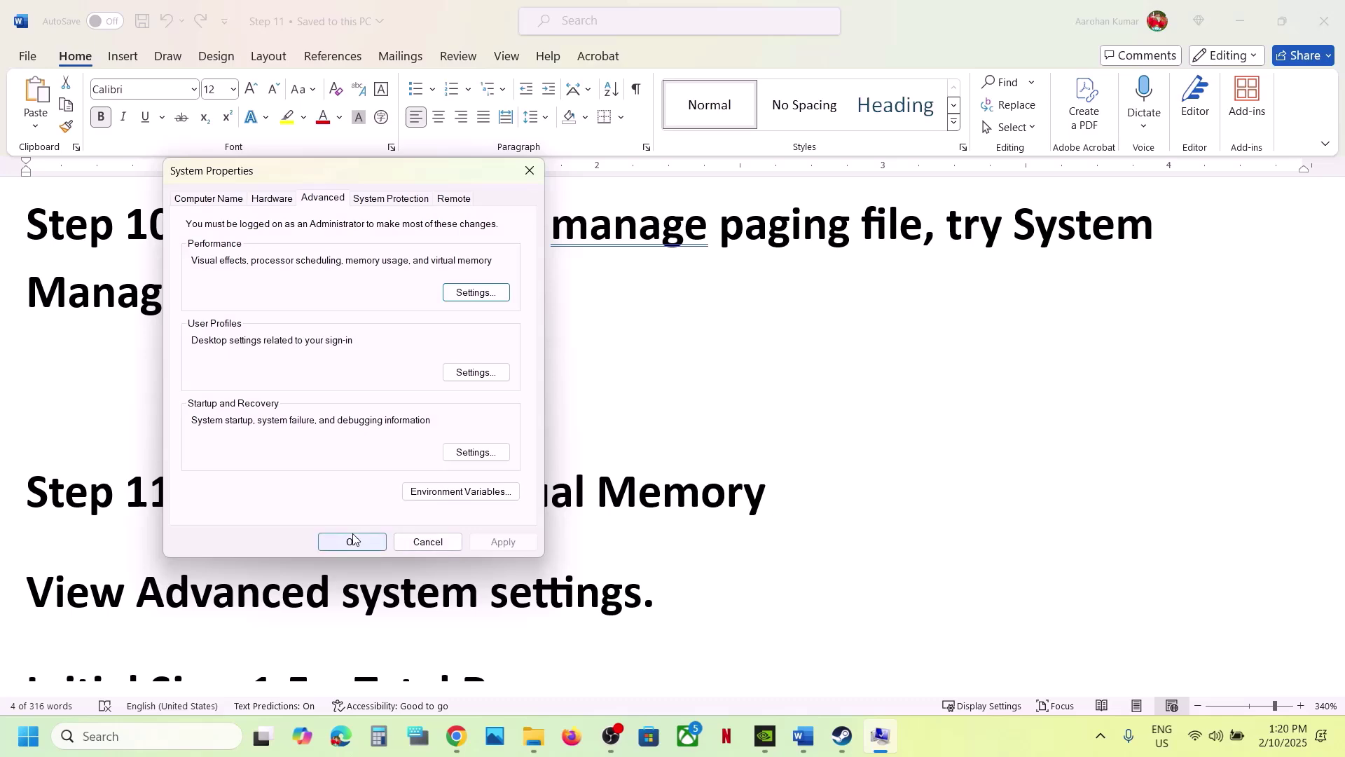
left_click(353, 540)
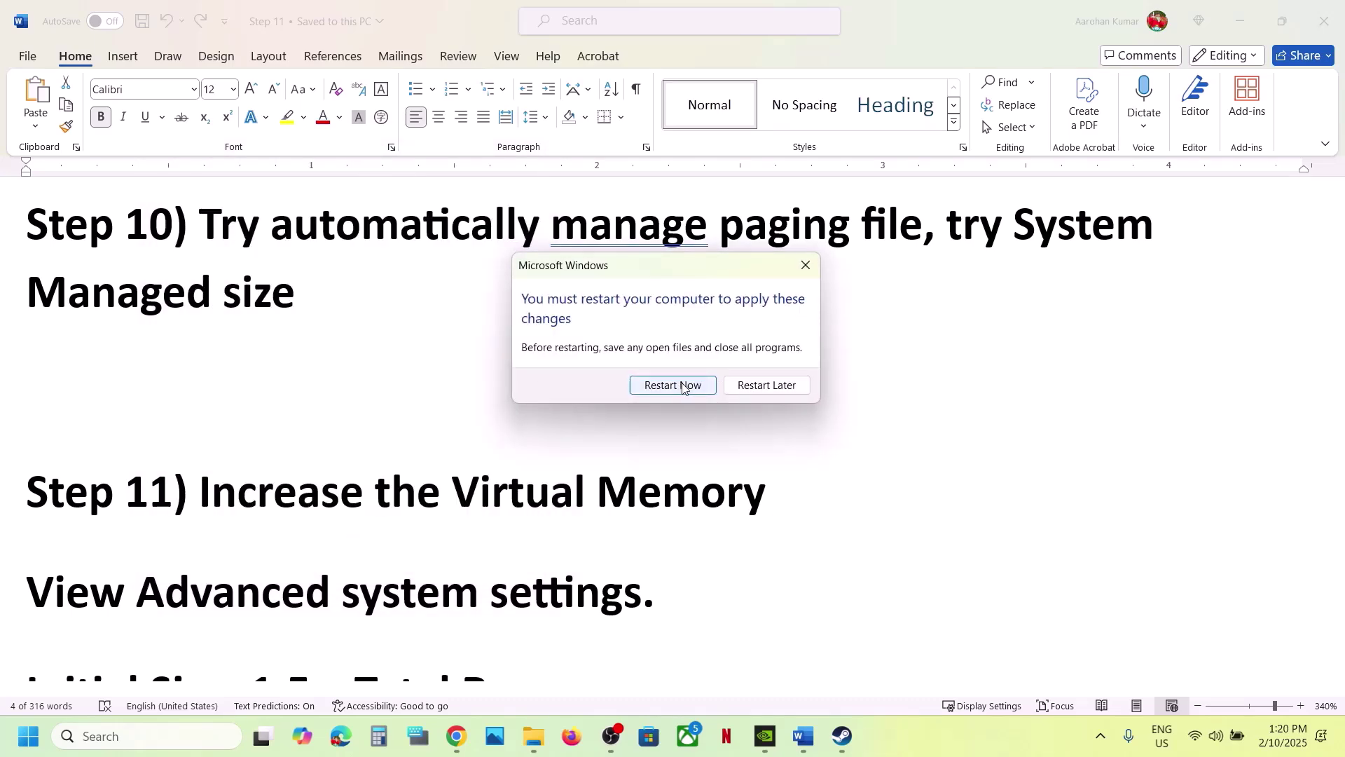
left_click(765, 385)
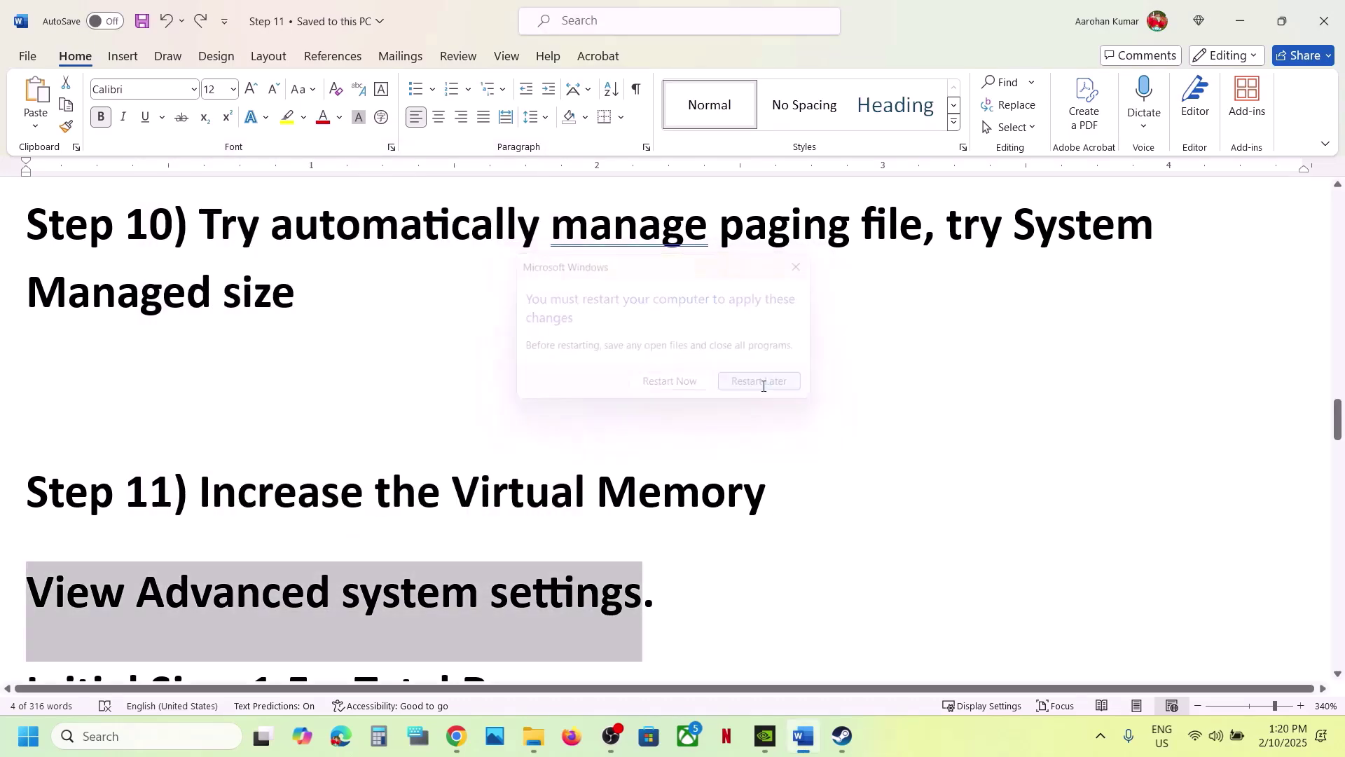
Go to Step 11 in the document and highlight its heading "Increase the Virtual Memory"
scroll(400, 473, "down", 2)
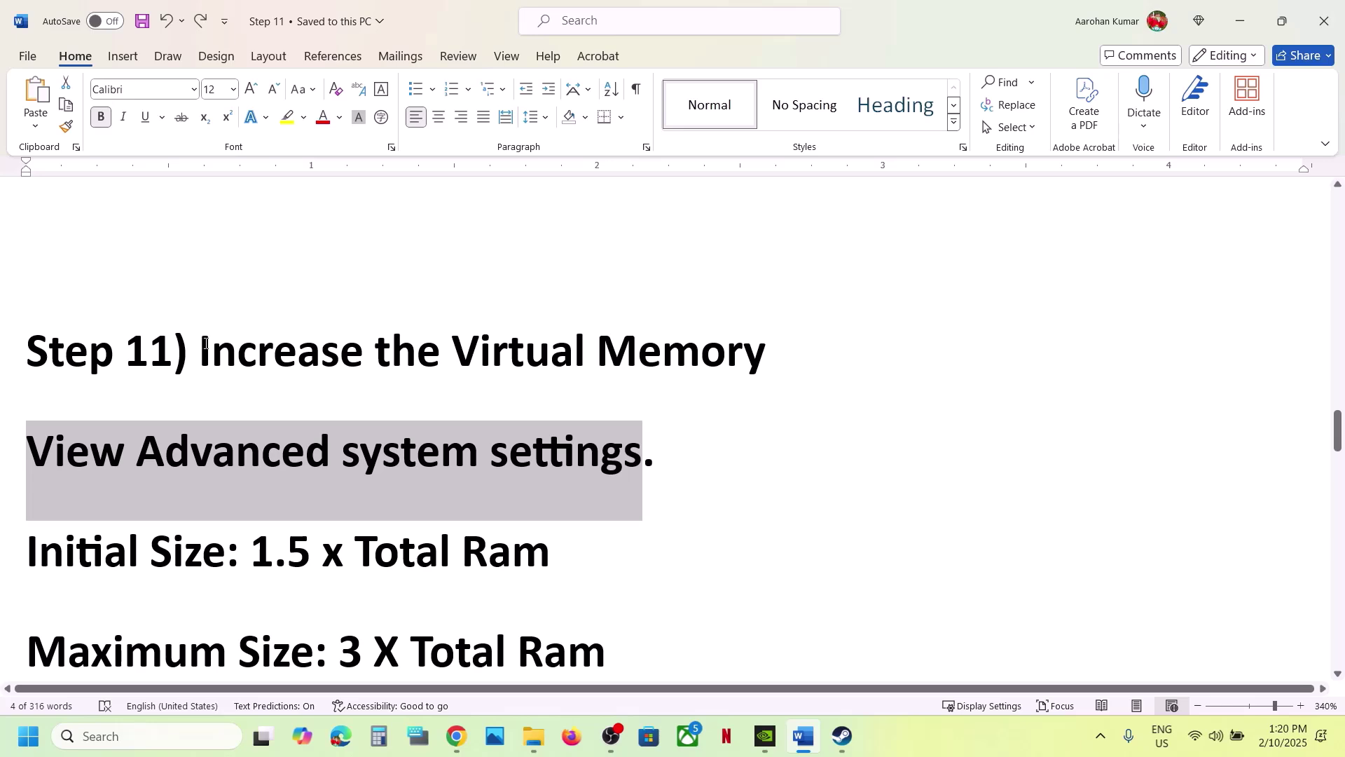
left_click_drag(204, 350, 770, 352)
left_click(969, 721)
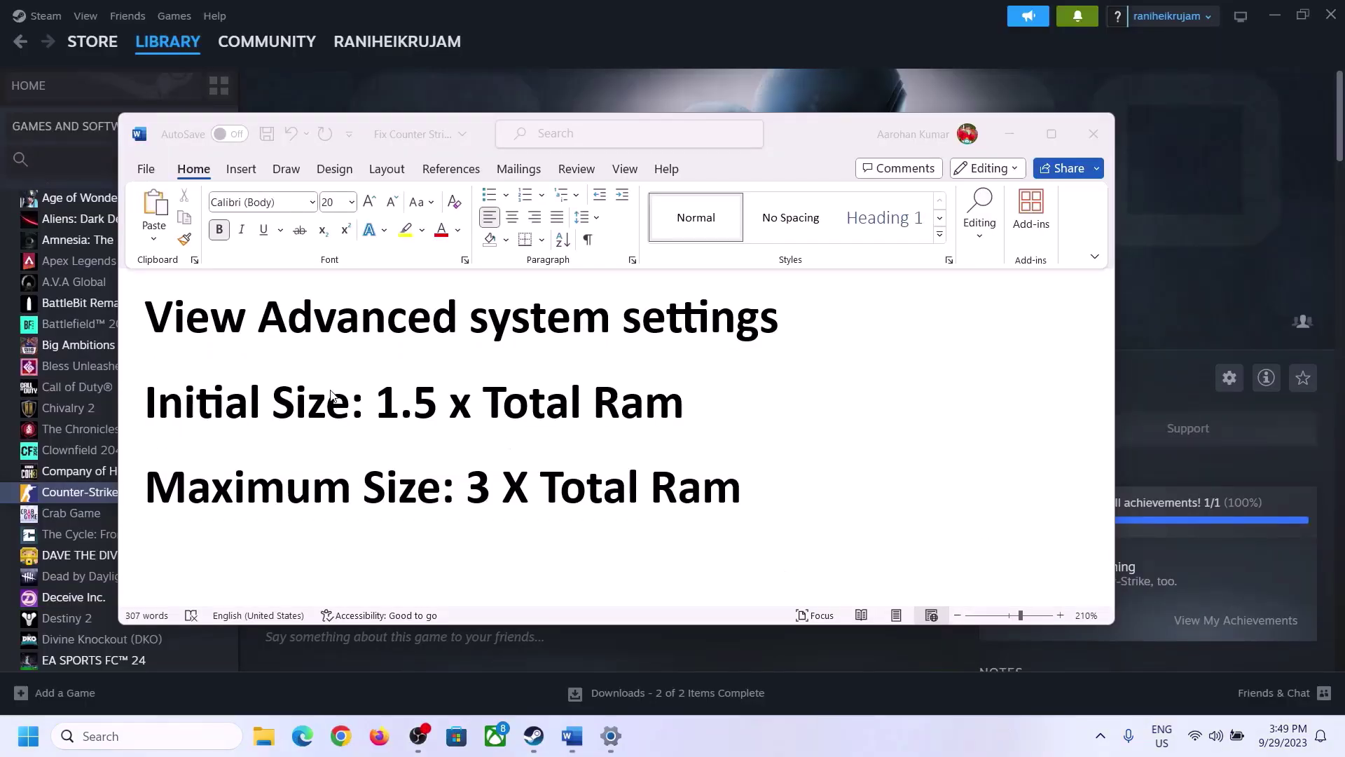
Copy "View Advanced system settings" from the document and use it in Windows search to open the matching Control Panel item
left_click(249, 314)
left_click_drag(159, 322, 733, 341)
key("ctrl+c")
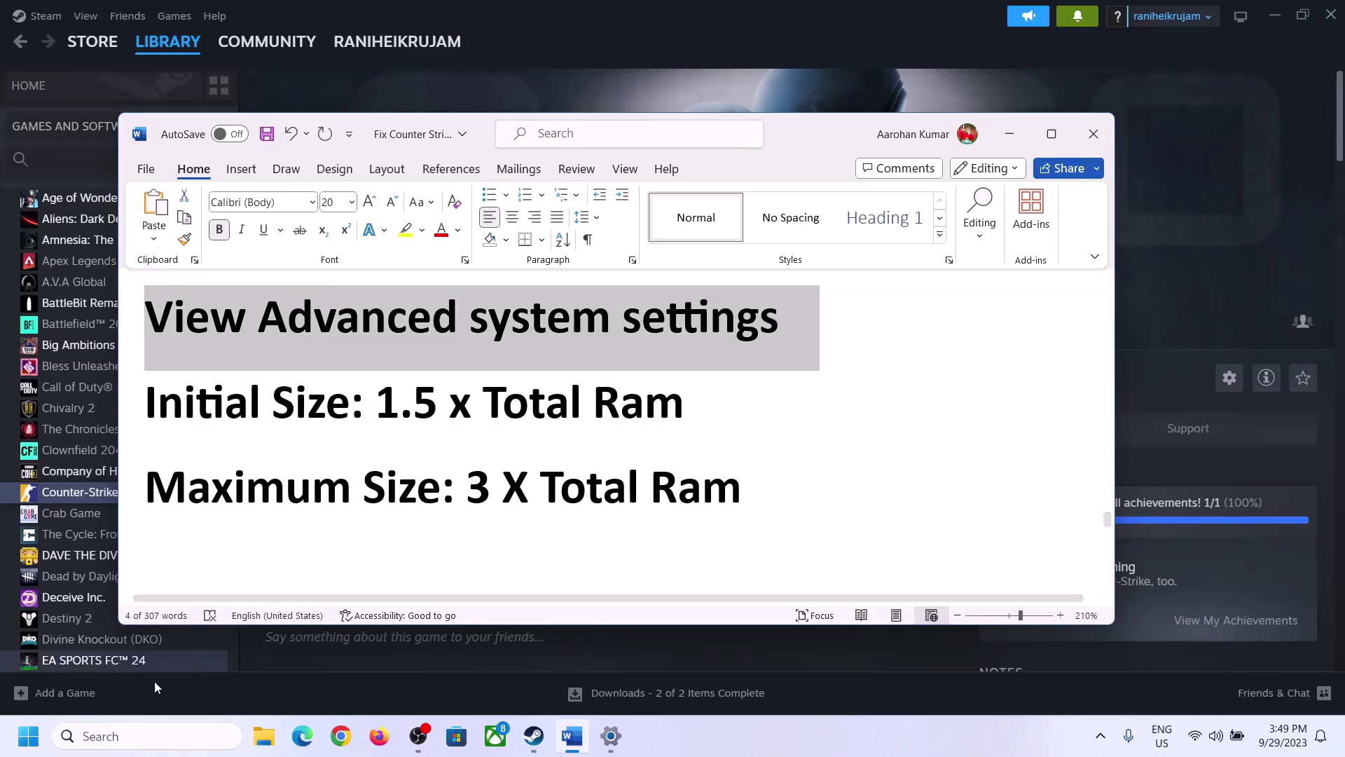
left_click(140, 736)
key("ctrl+v")
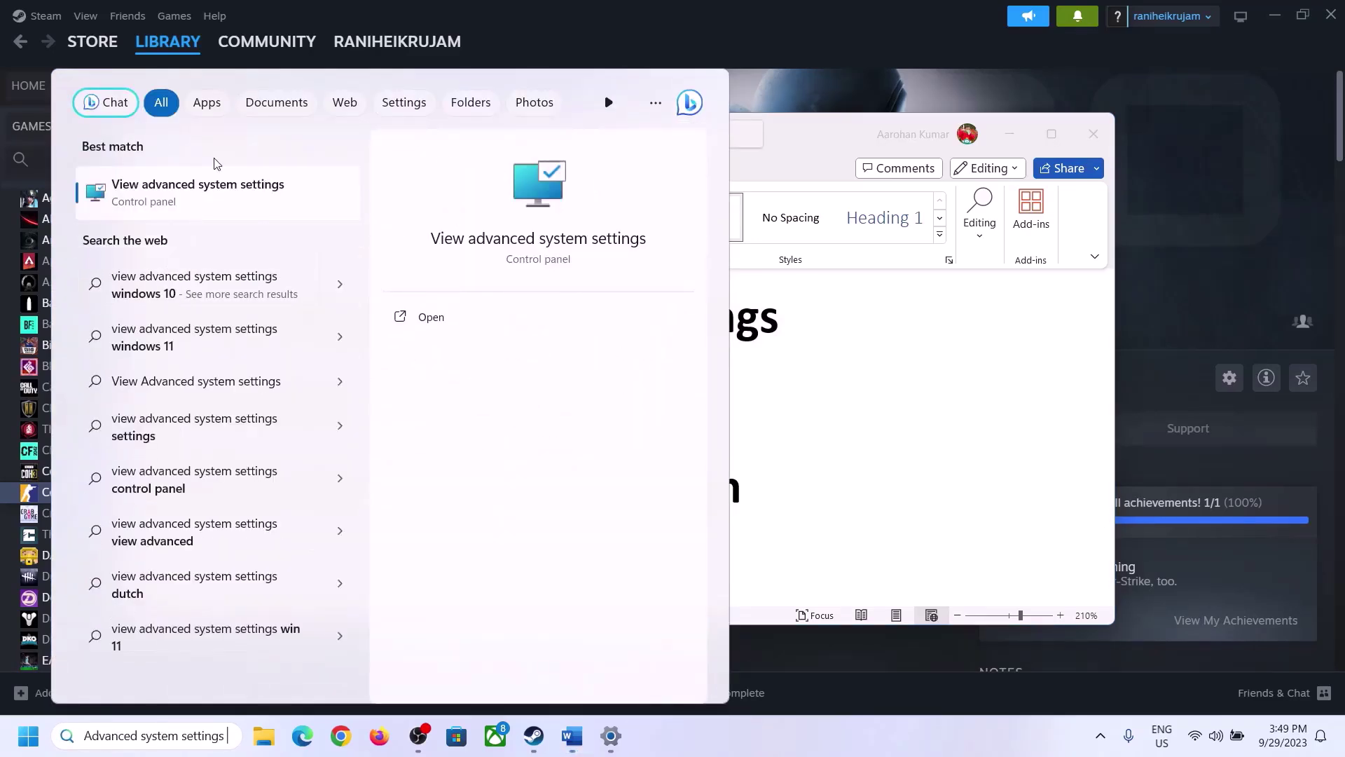
left_click(189, 205)
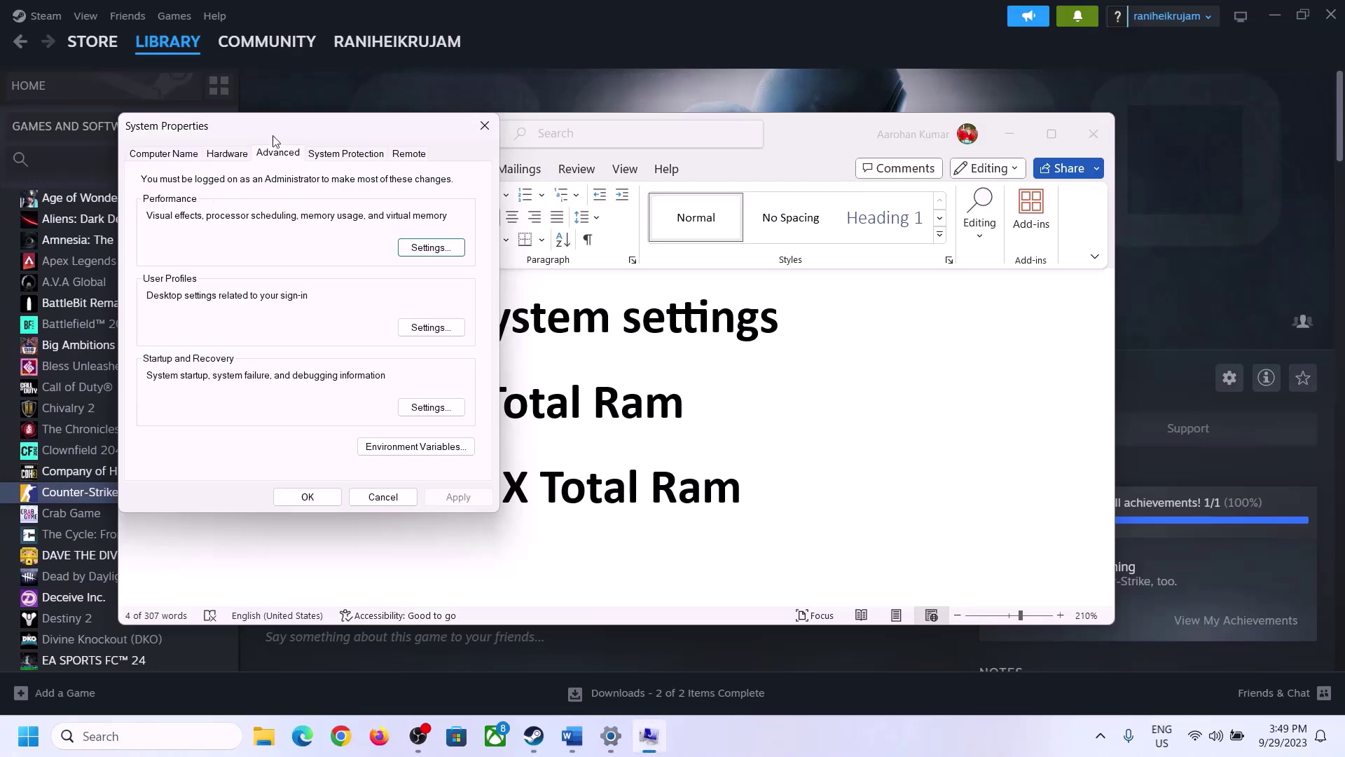
In the Virtual Memory settings of the advanced performance options, turn off automatic paging file management and select Custom size for drive C:
left_click_drag(274, 136, 601, 244)
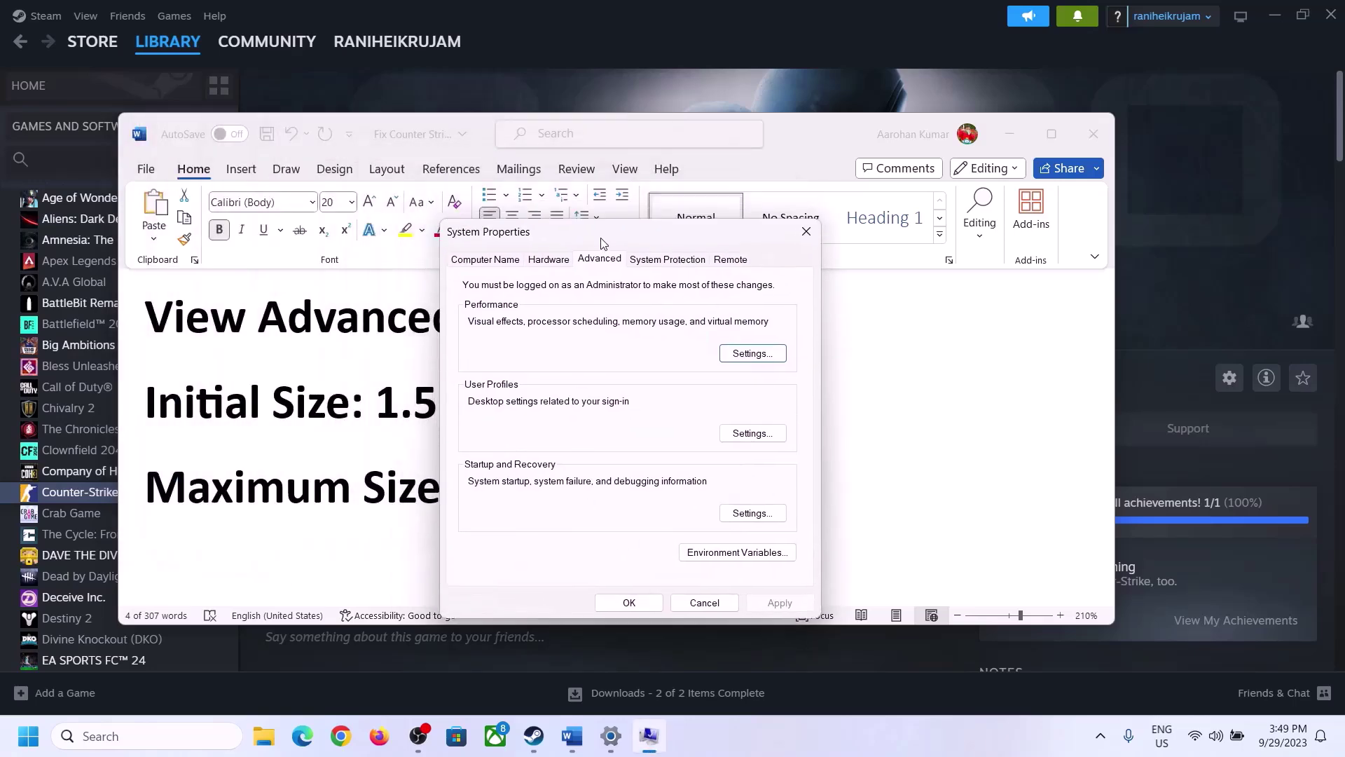
left_click(753, 354)
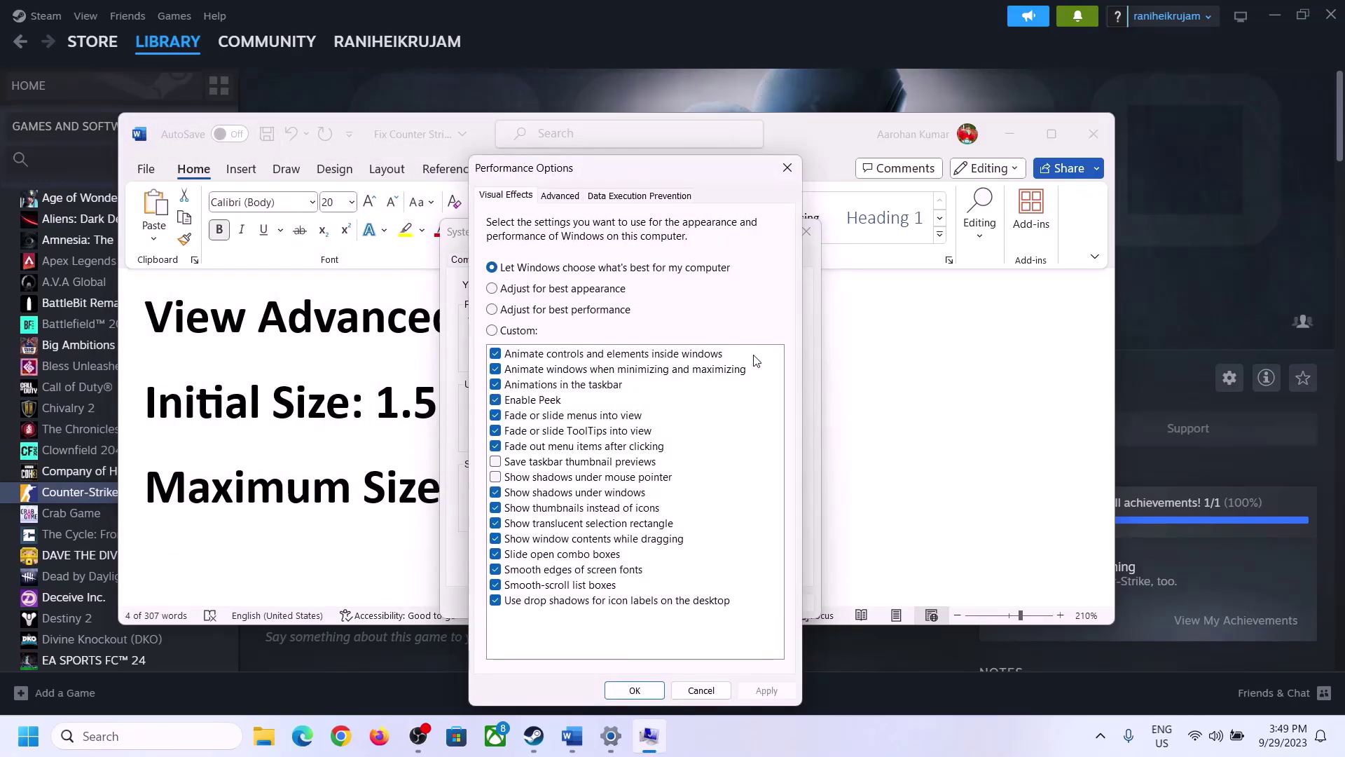
left_click(565, 197)
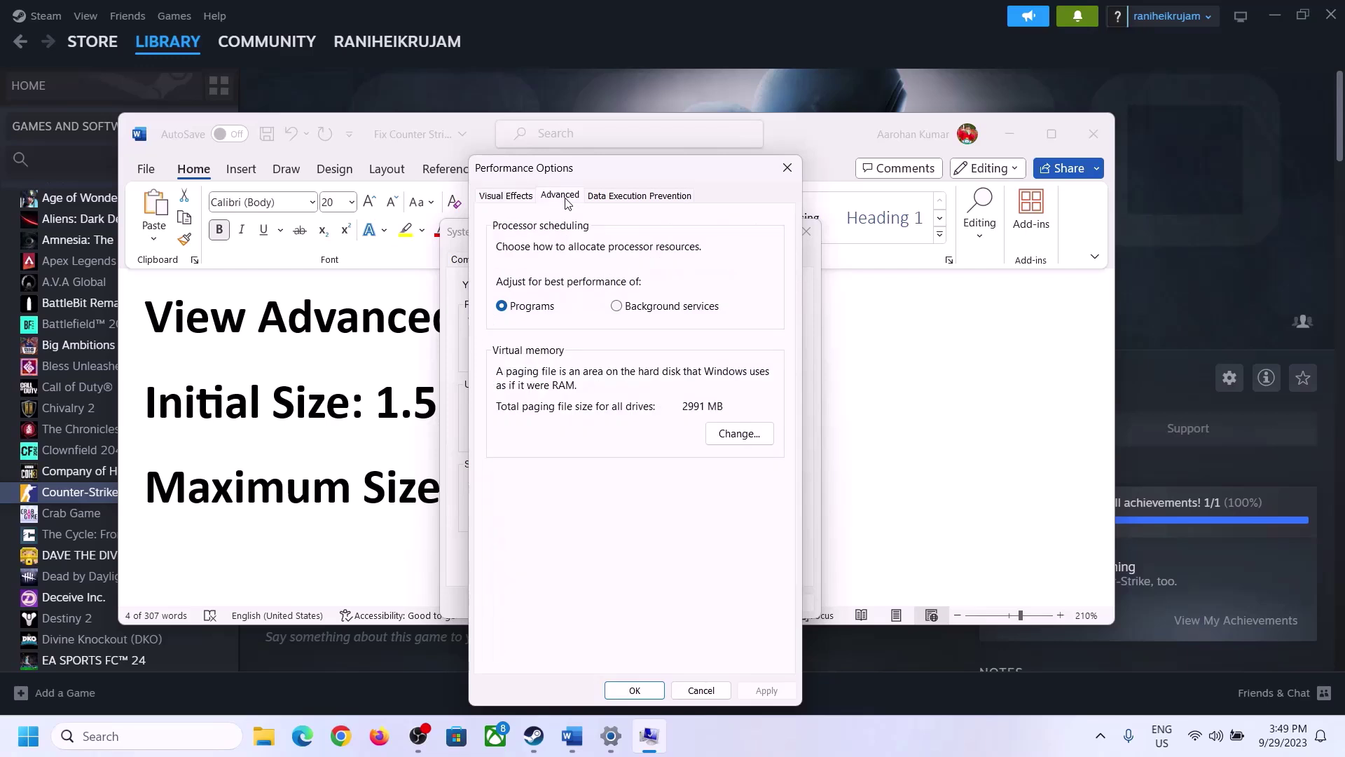
left_click(741, 433)
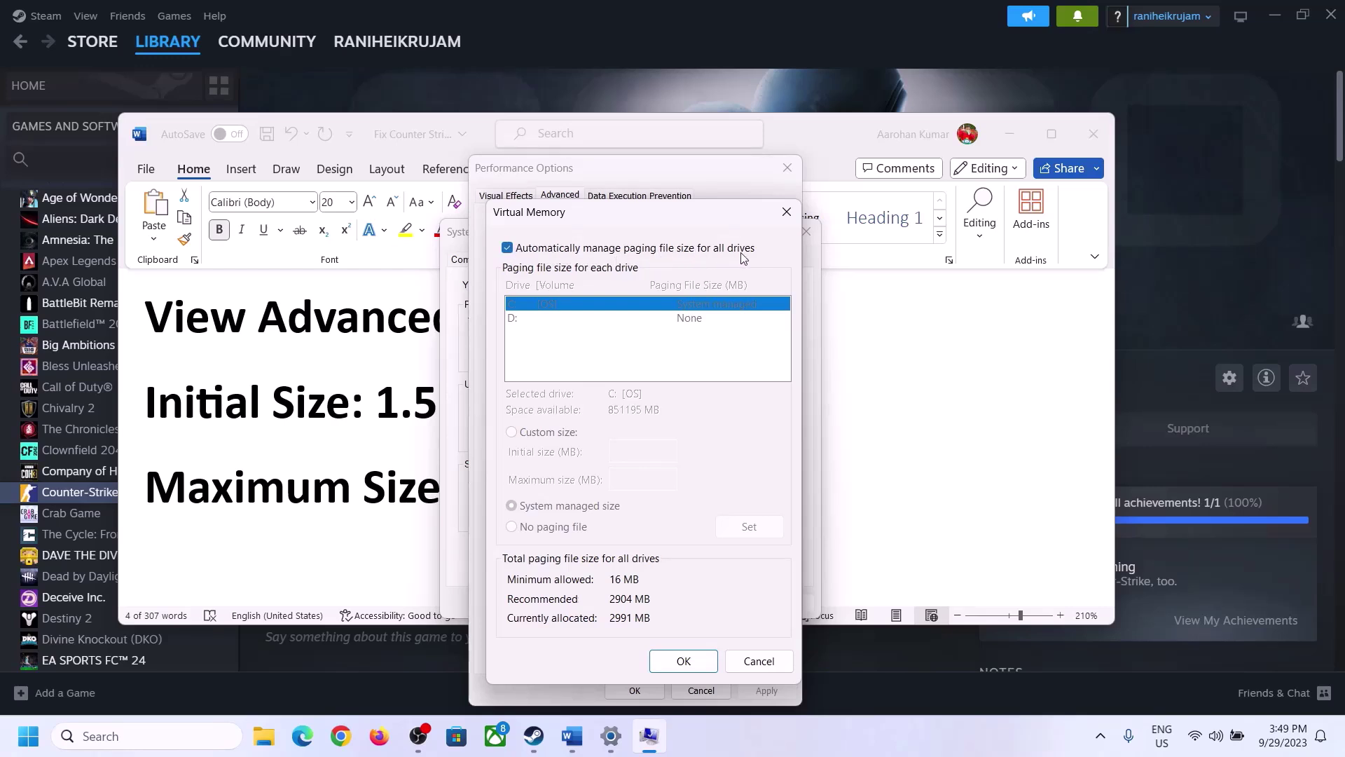
left_click(508, 250)
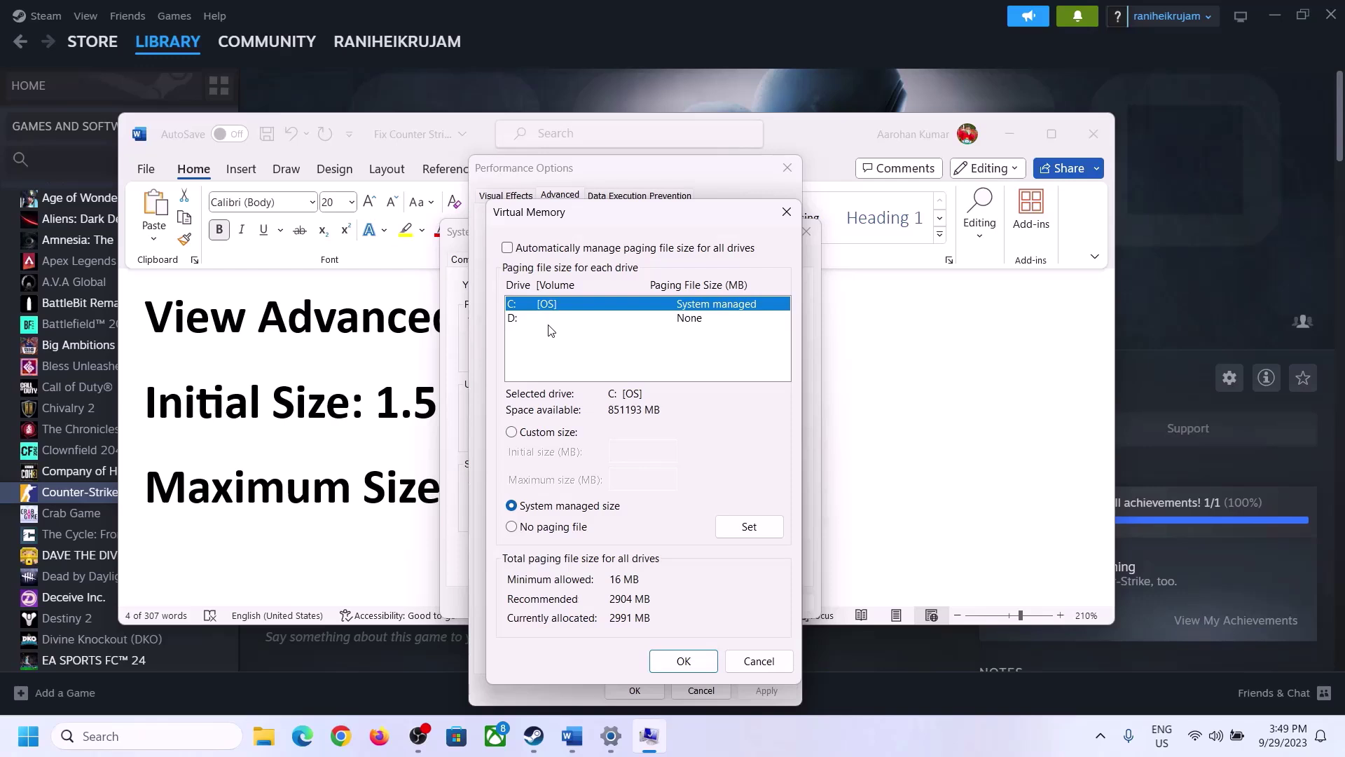
left_click(512, 434)
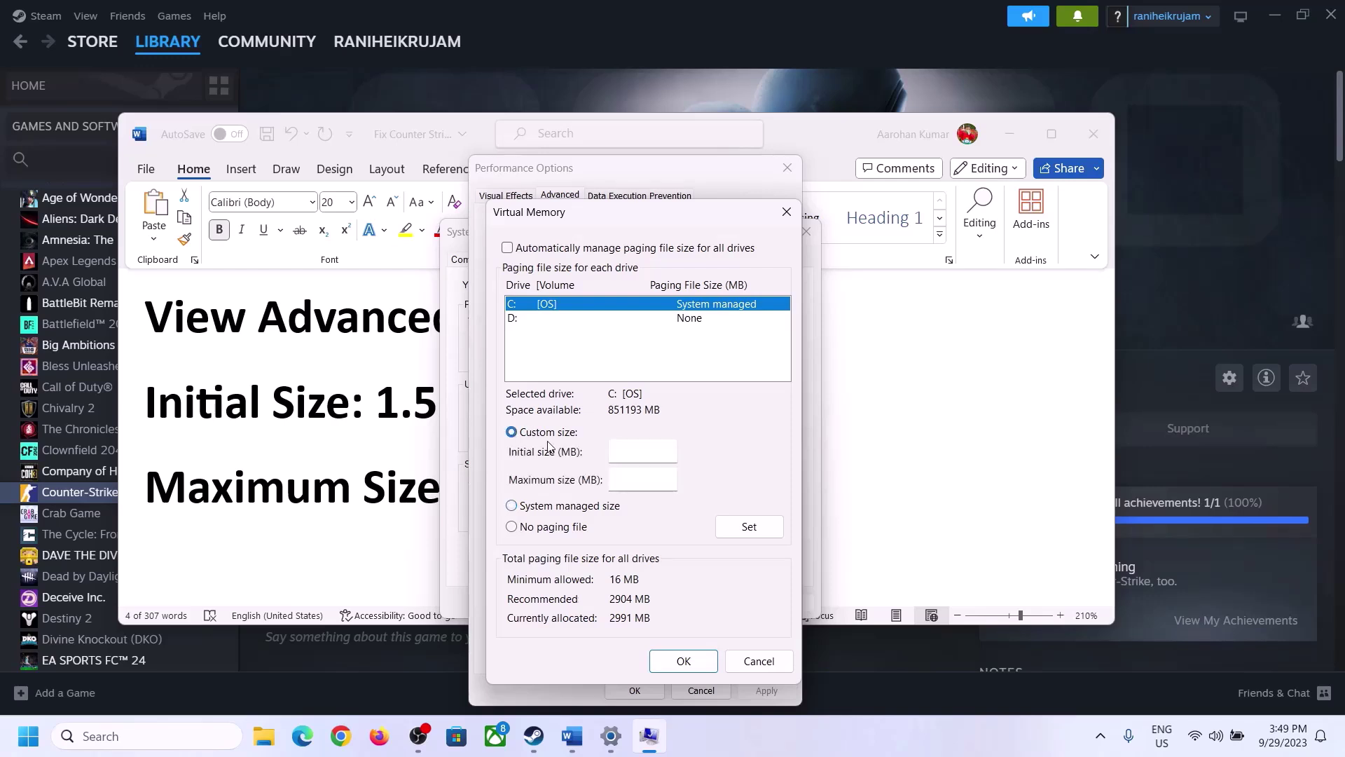
Highlight the initial size formula "1.5 x Total Ram" in the document and look up the installed RAM in the Windows system information
left_click(372, 421)
left_click_drag(404, 403, 623, 418)
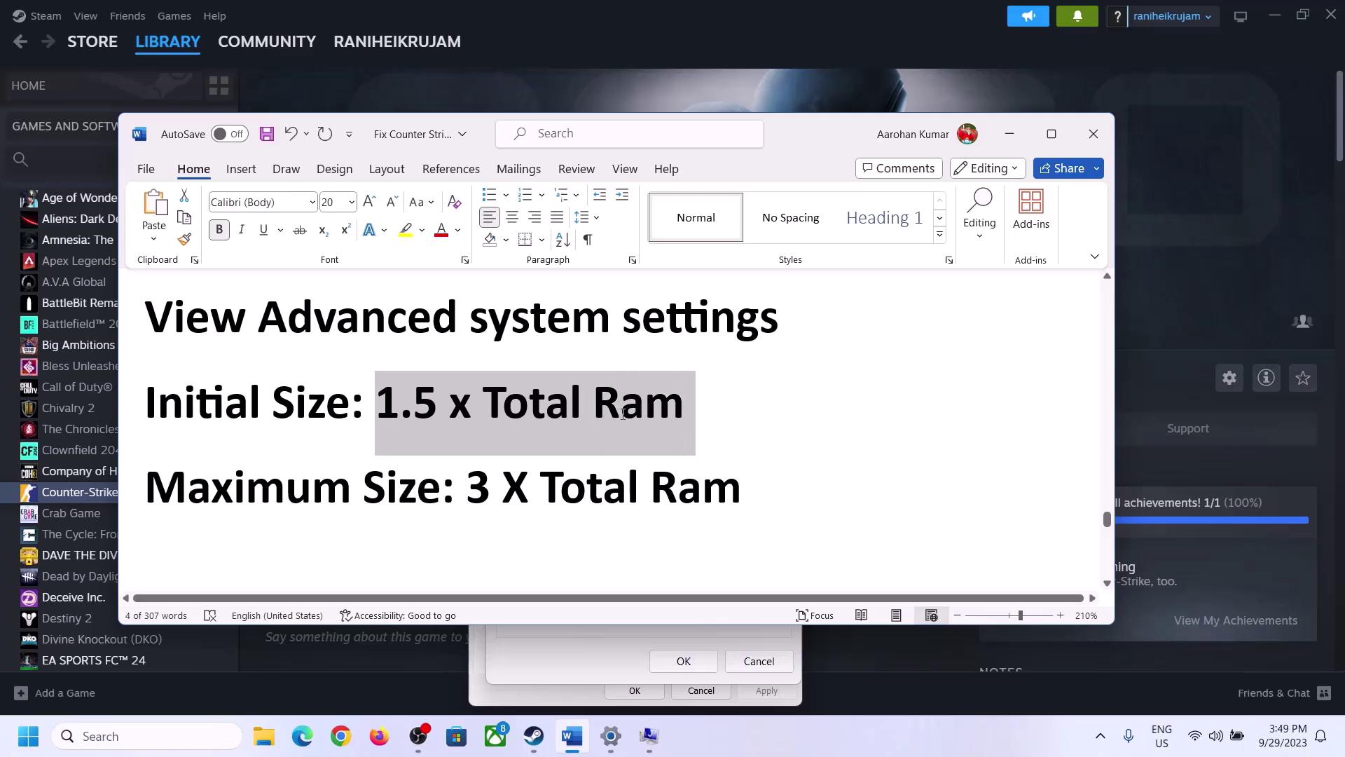
left_click(611, 738)
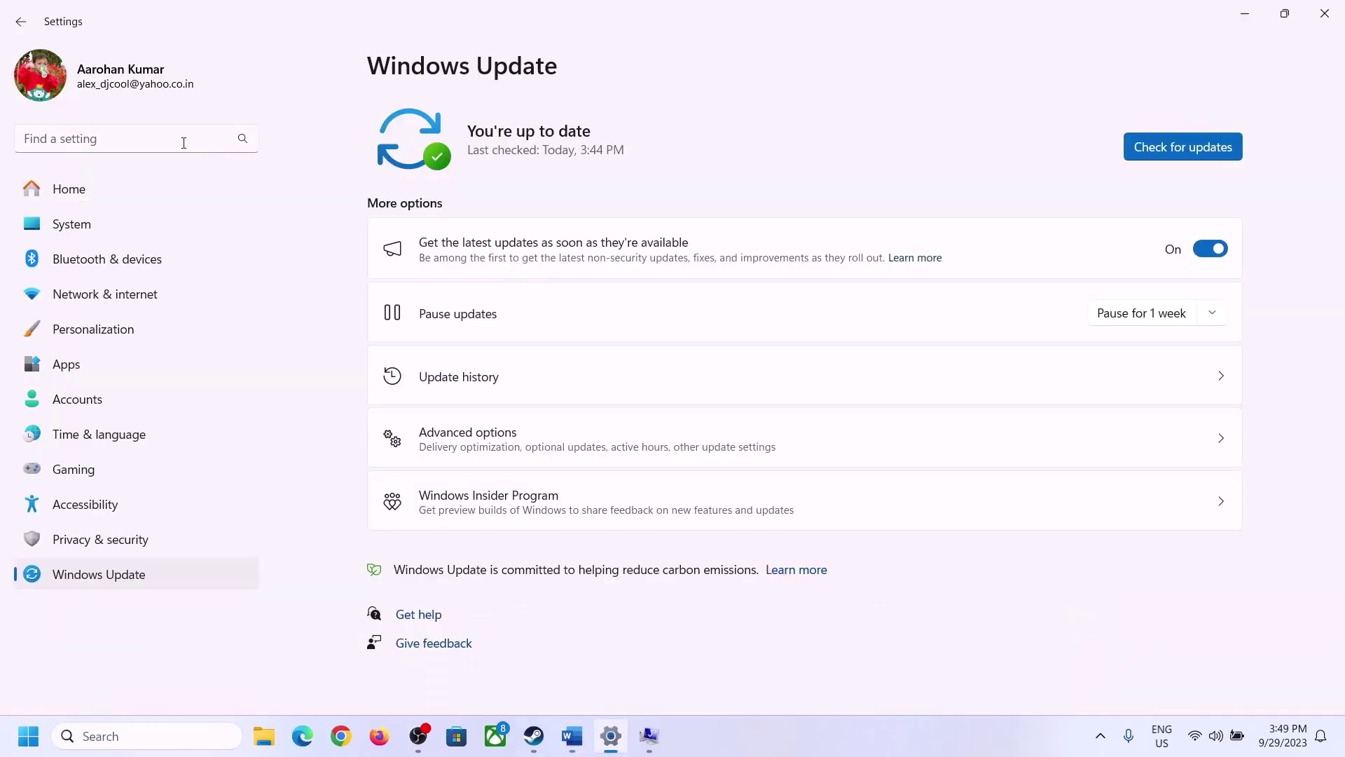
left_click(63, 224)
scroll(481, 571, "down", 5)
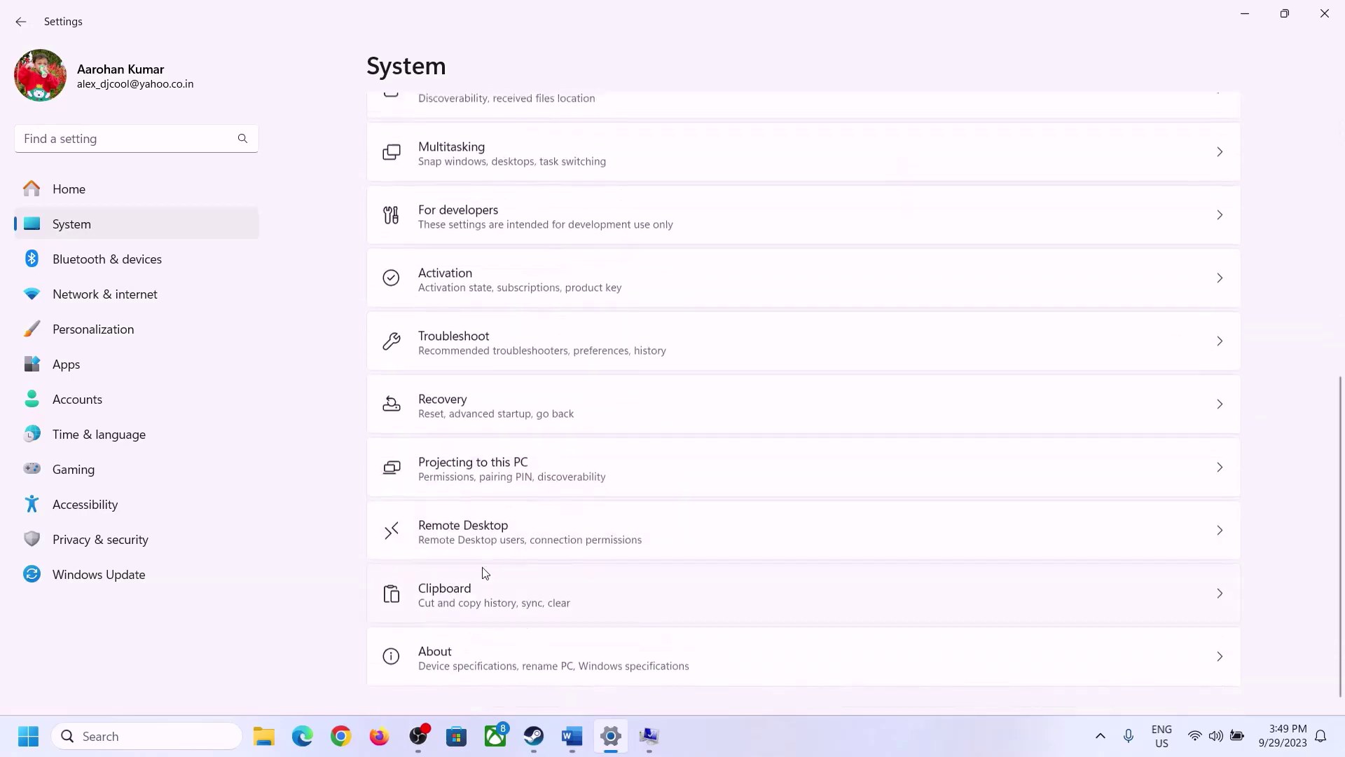
left_click(443, 664)
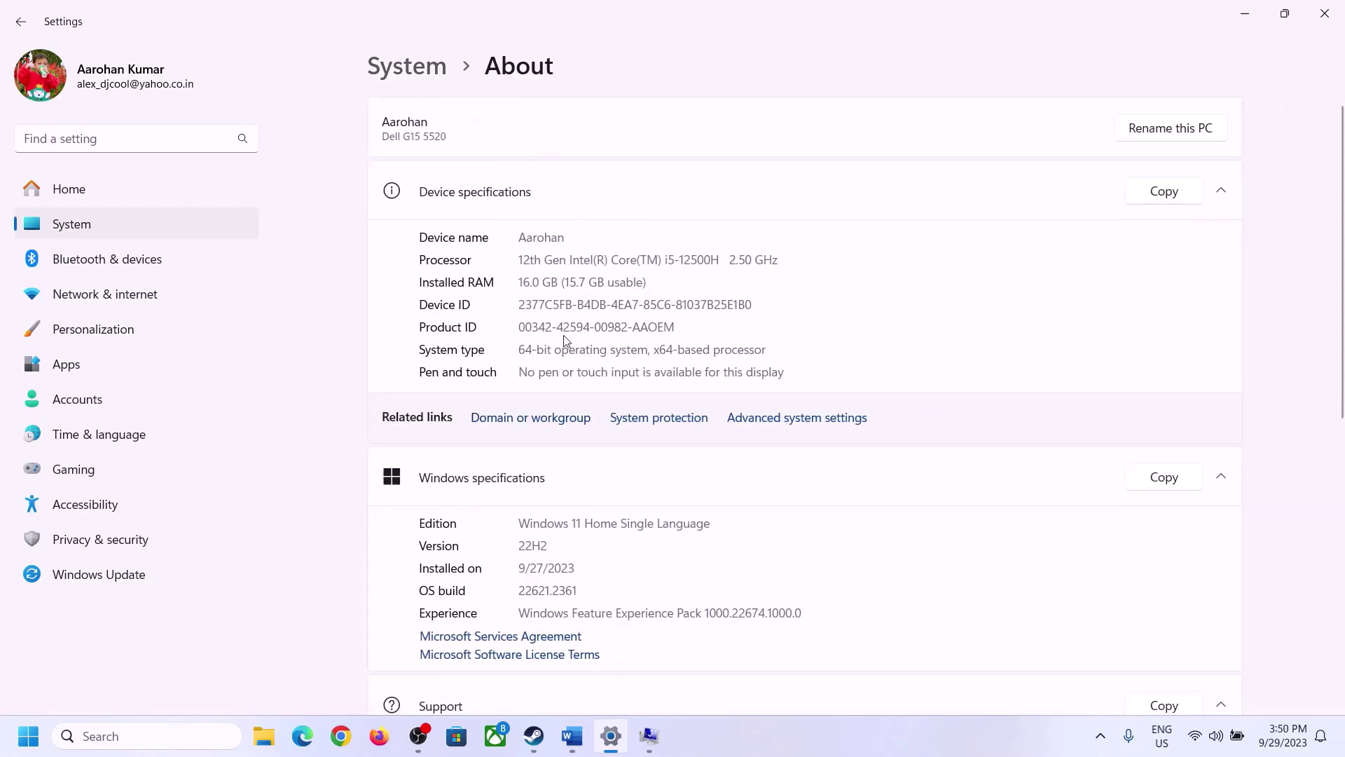
left_click_drag(529, 282, 513, 286)
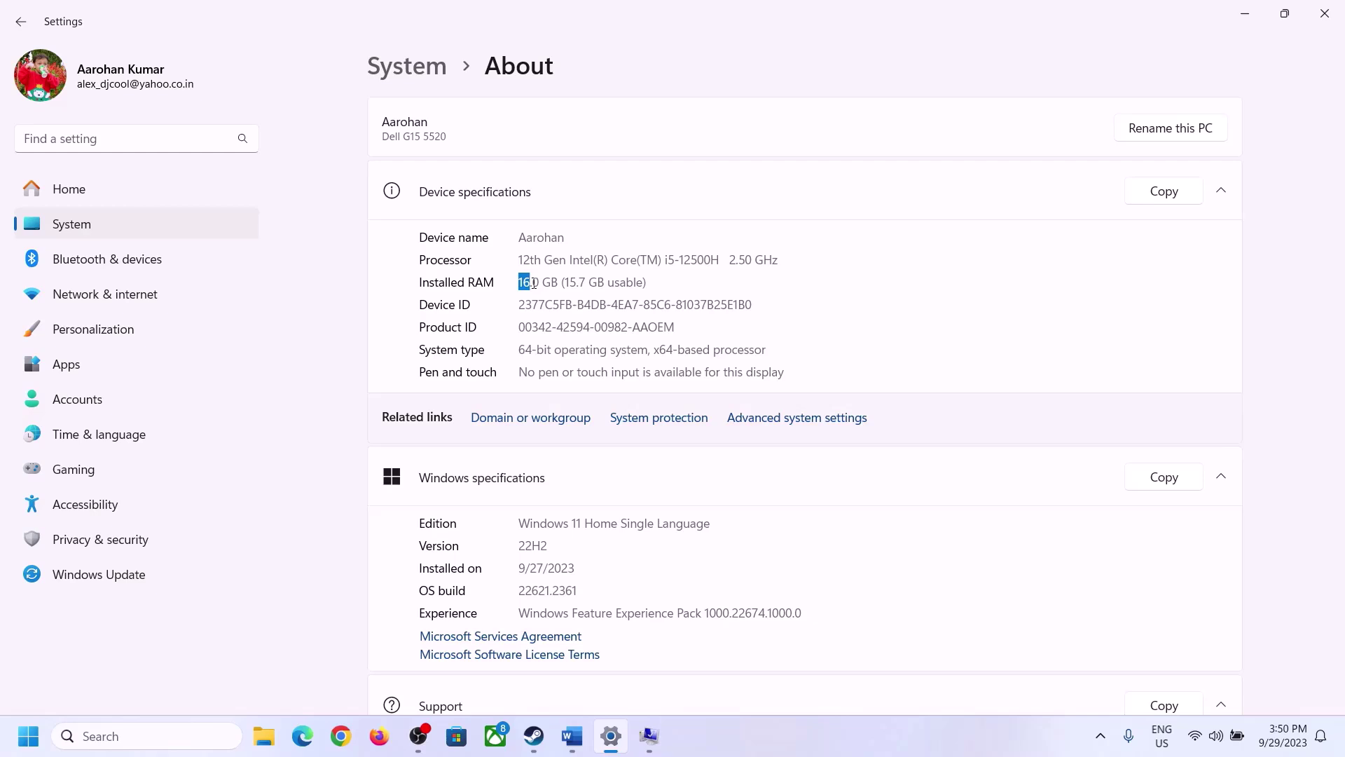
left_click(541, 284)
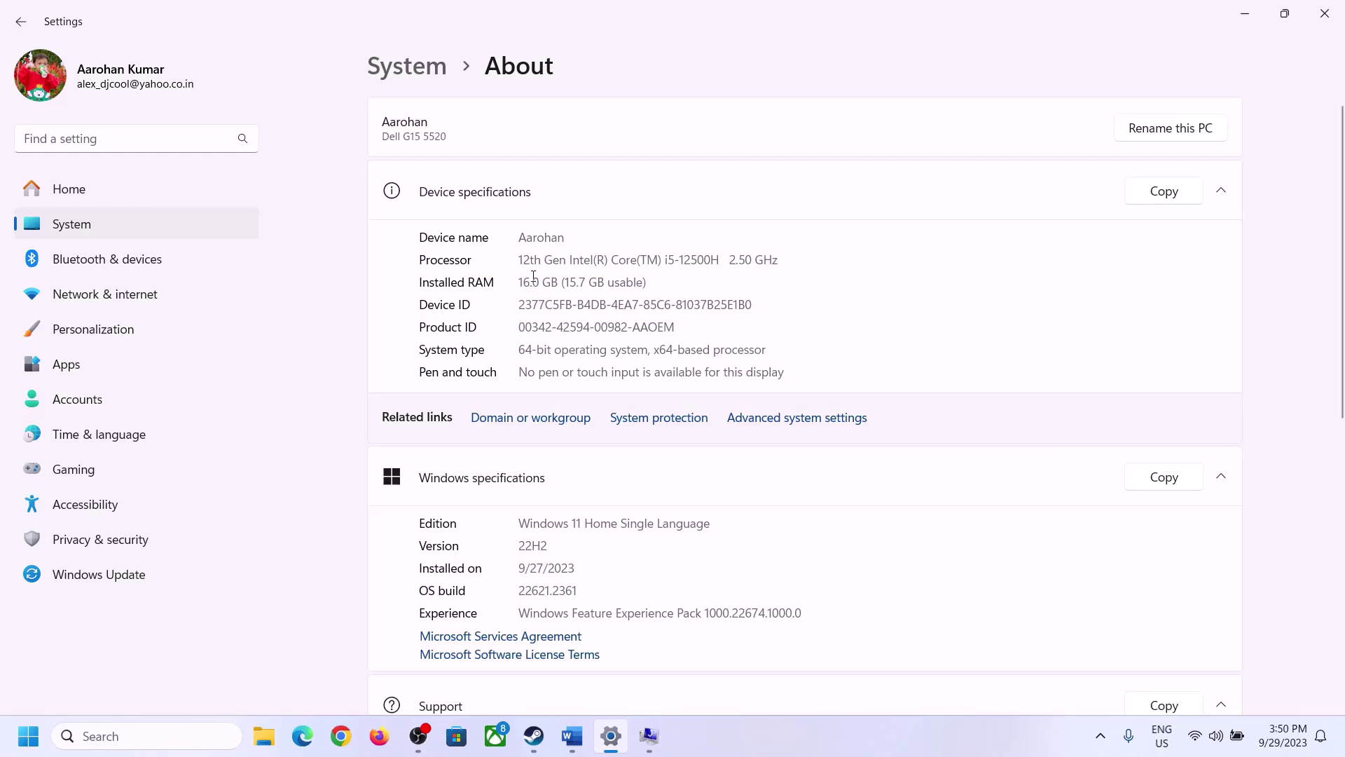
left_click_drag(533, 276, 512, 275)
Open Calculator with the Run command "calc" and place it beside the Virtual Memory dialog
left_click(648, 737)
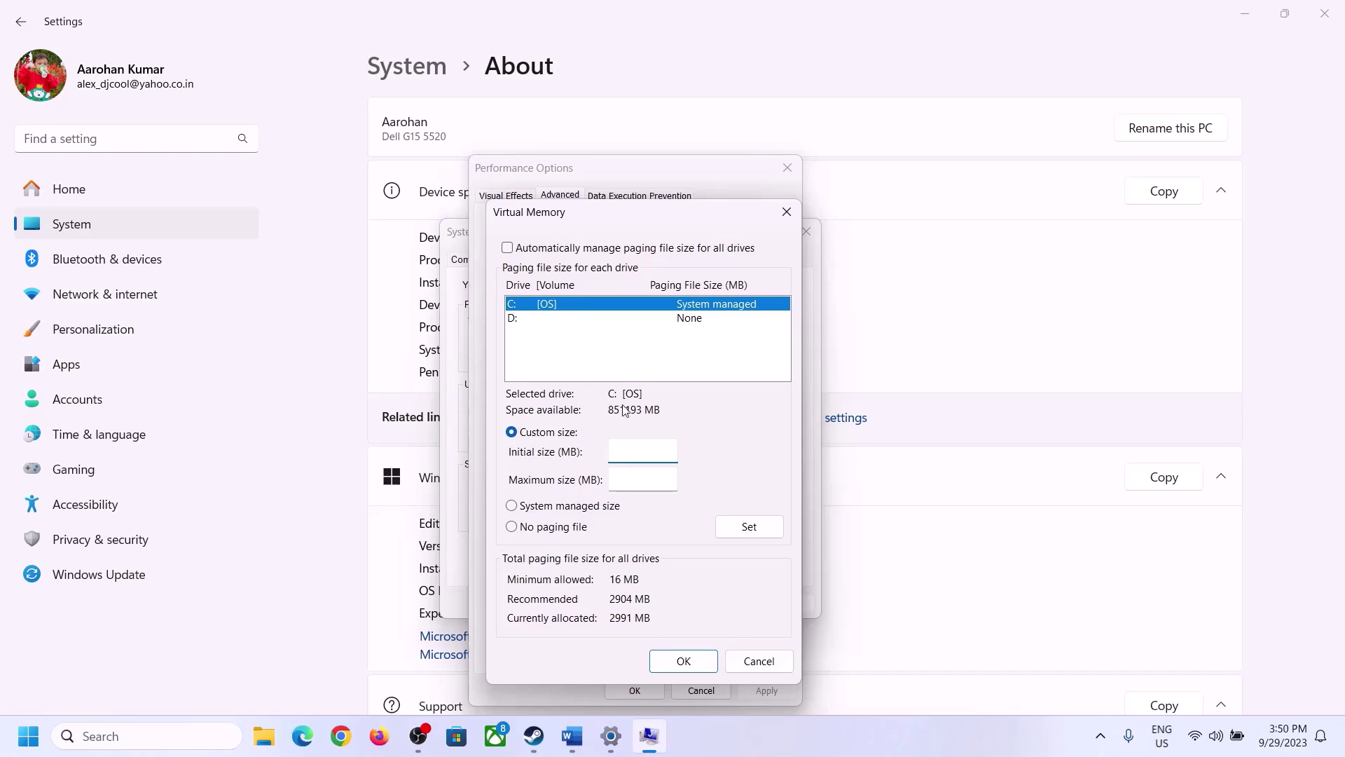
mouse_move(611, 736)
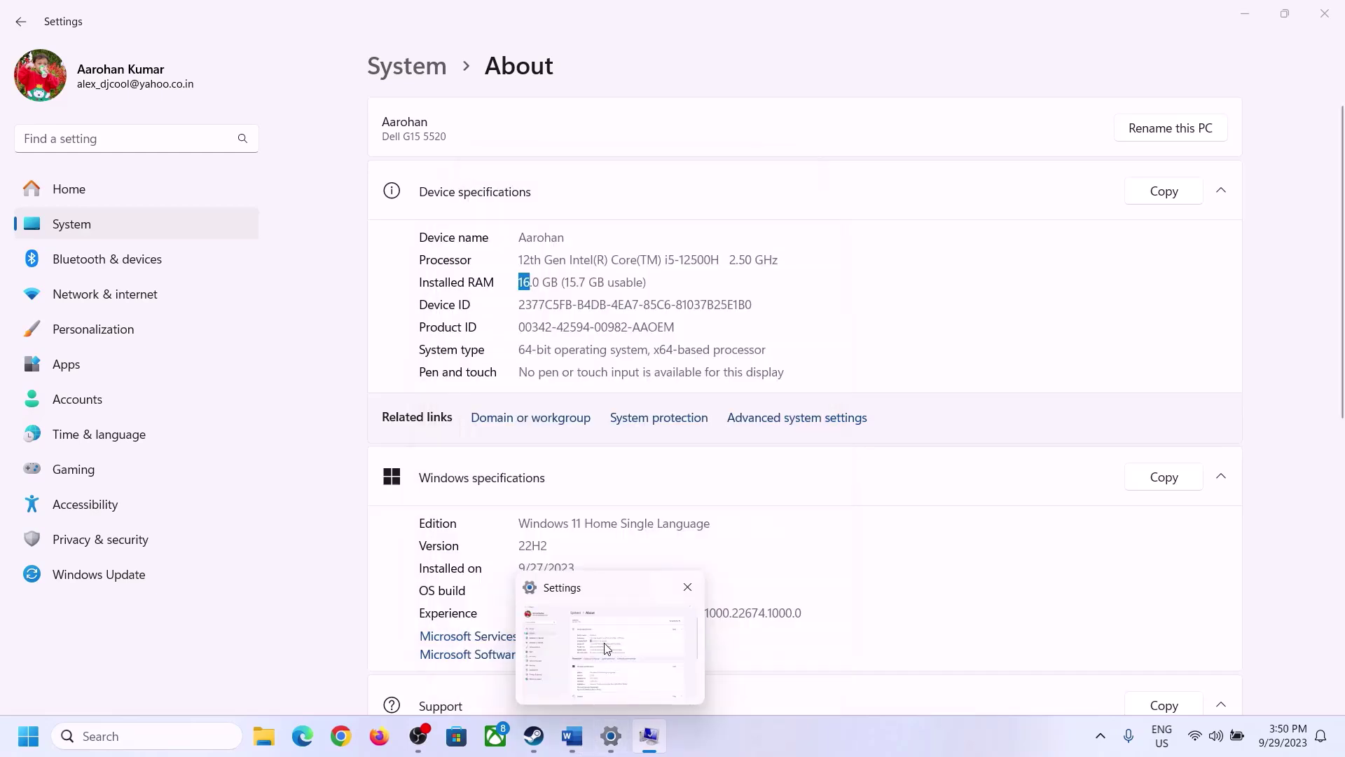
key("super+r")
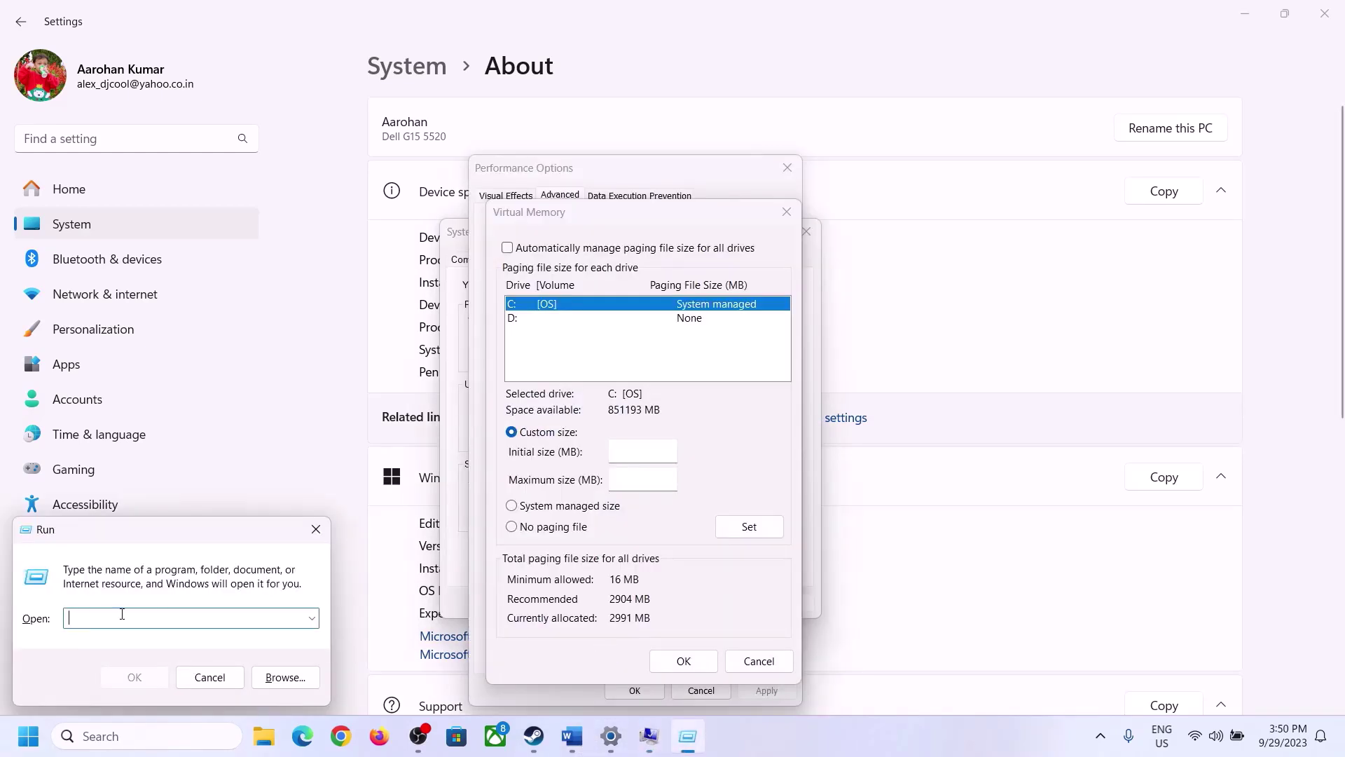
type("calc")
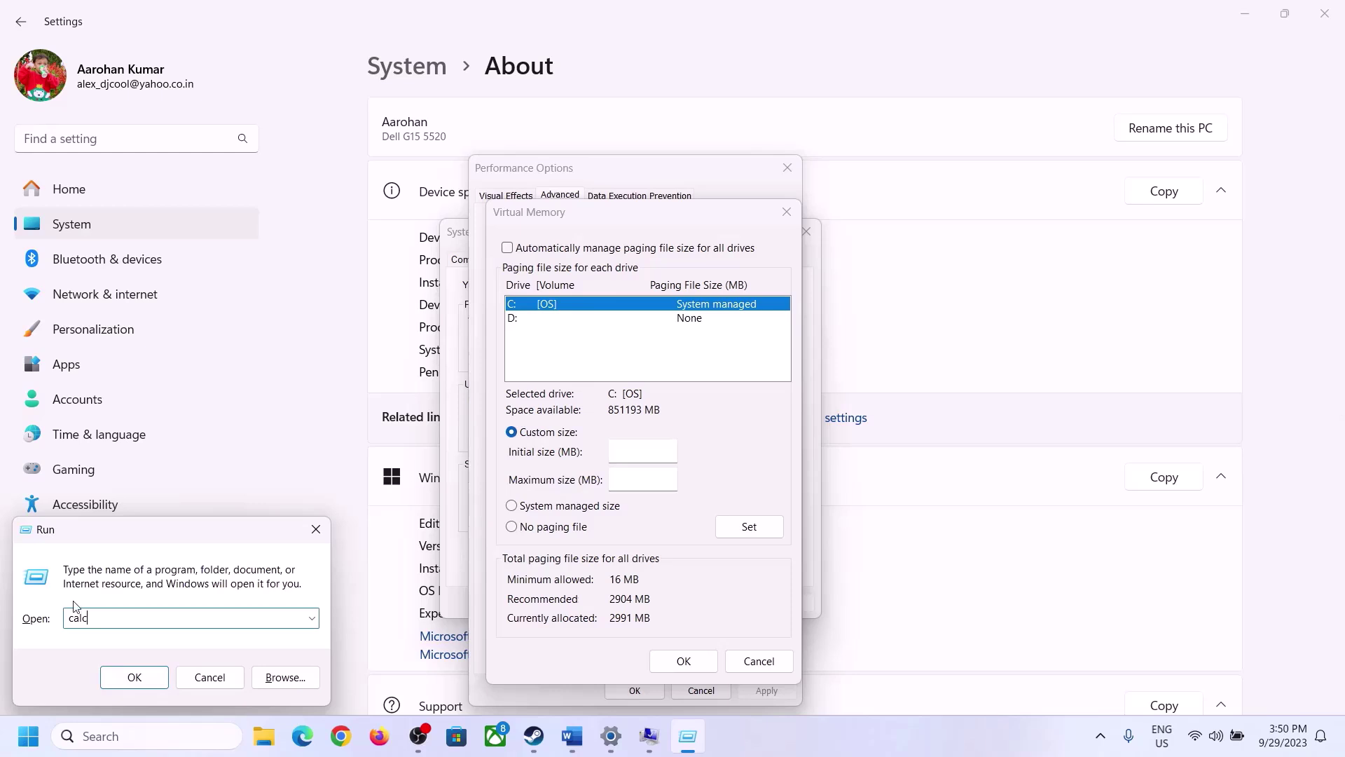
left_click(133, 677)
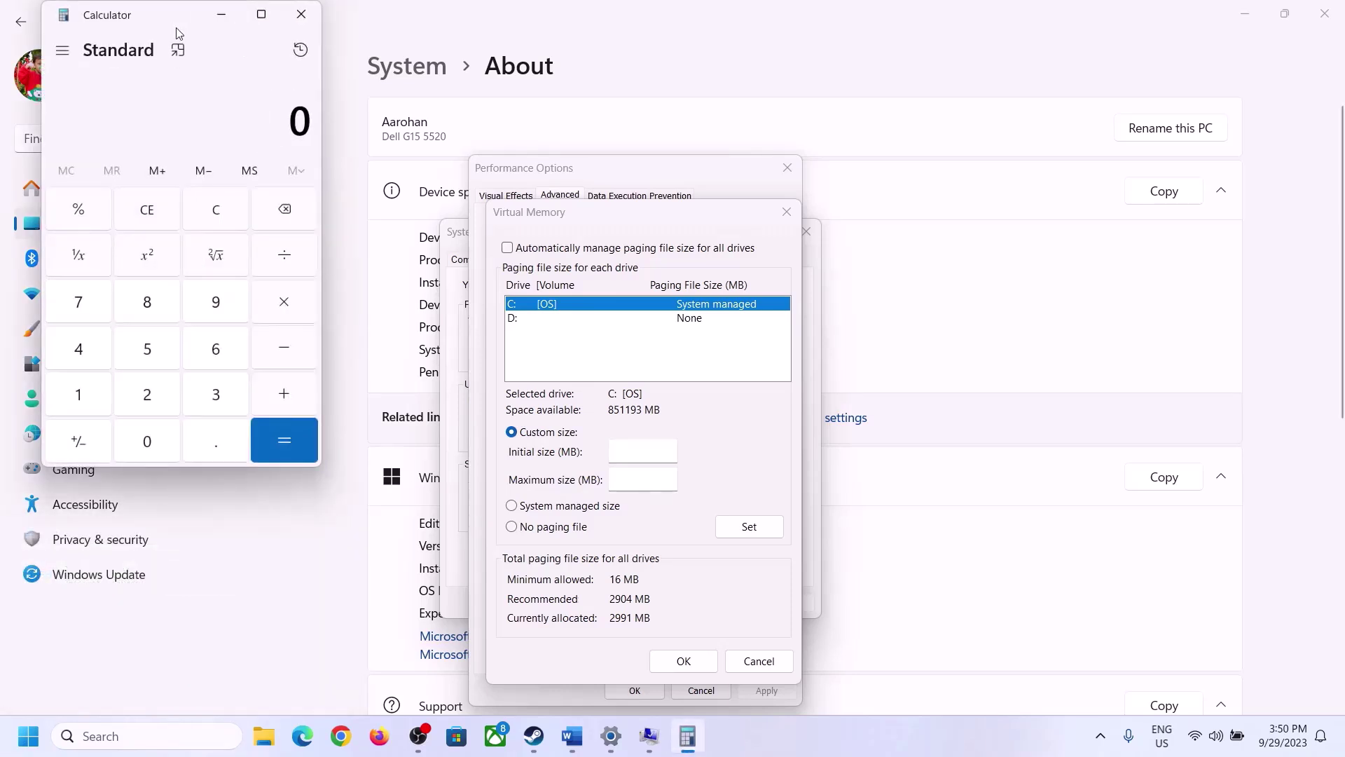
left_click_drag(175, 27, 989, 232)
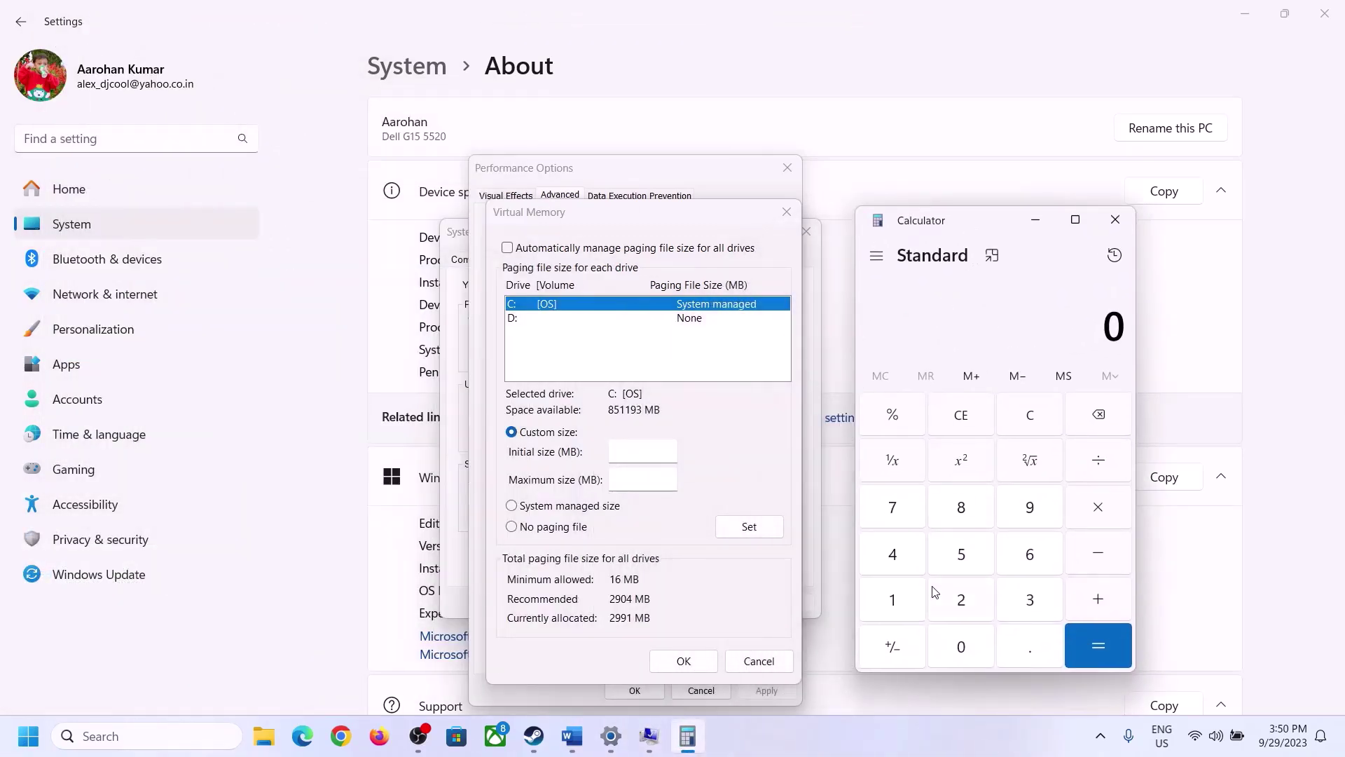
Bring the document with the size formulas behind Calculator and convert the RAM to megabytes by calculating 16 × 1024
left_click(572, 741)
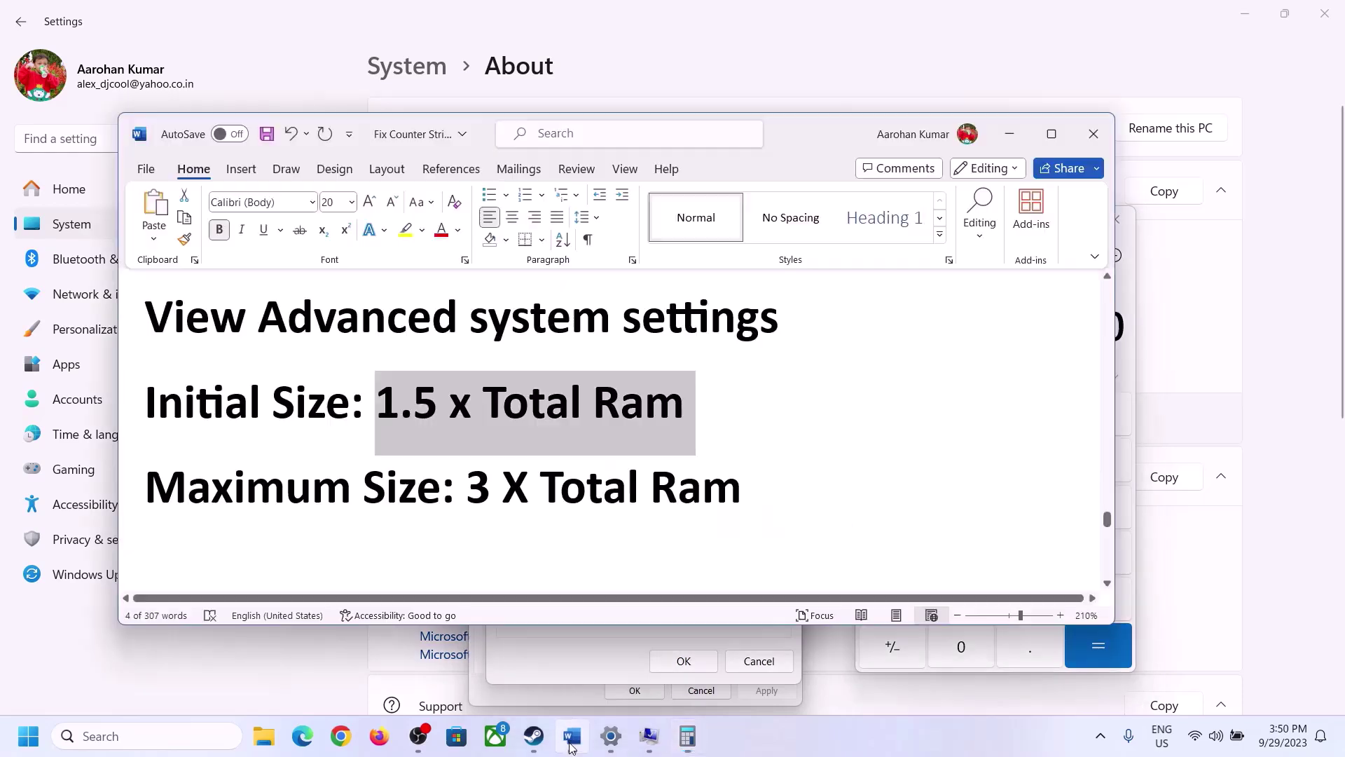
left_click(689, 736)
left_click(893, 599)
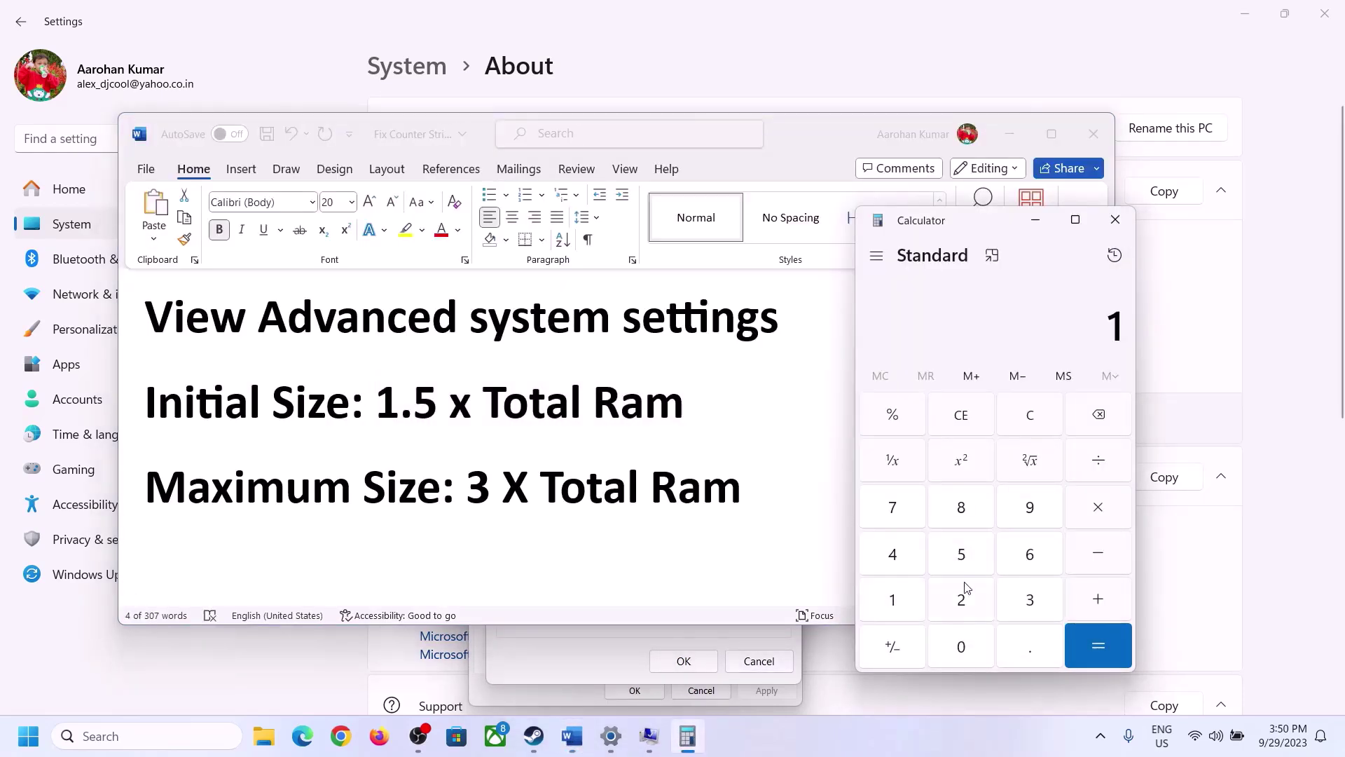
left_click(1023, 562)
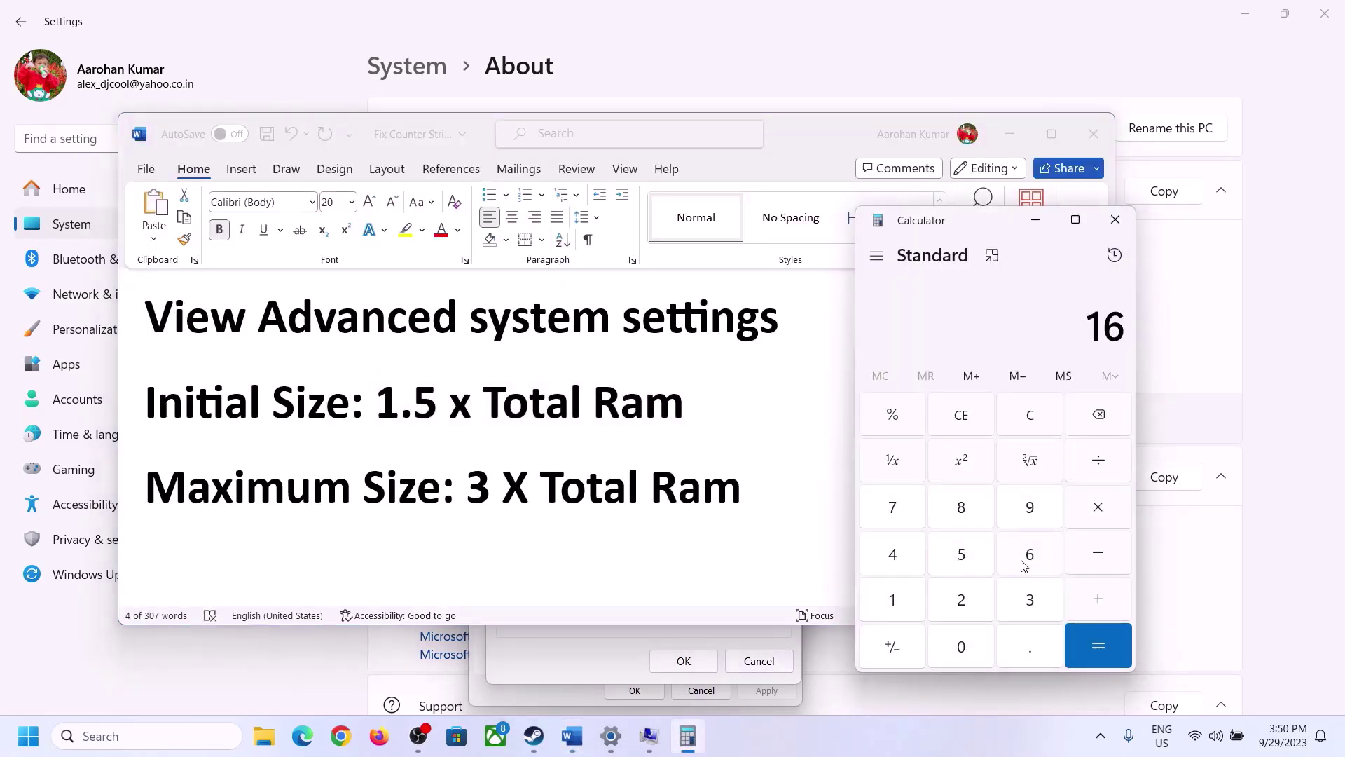
left_click(1034, 426)
left_click(903, 601)
left_click(1009, 564)
left_click(1100, 519)
left_click(892, 603)
left_click(962, 650)
left_click(961, 601)
left_click(900, 561)
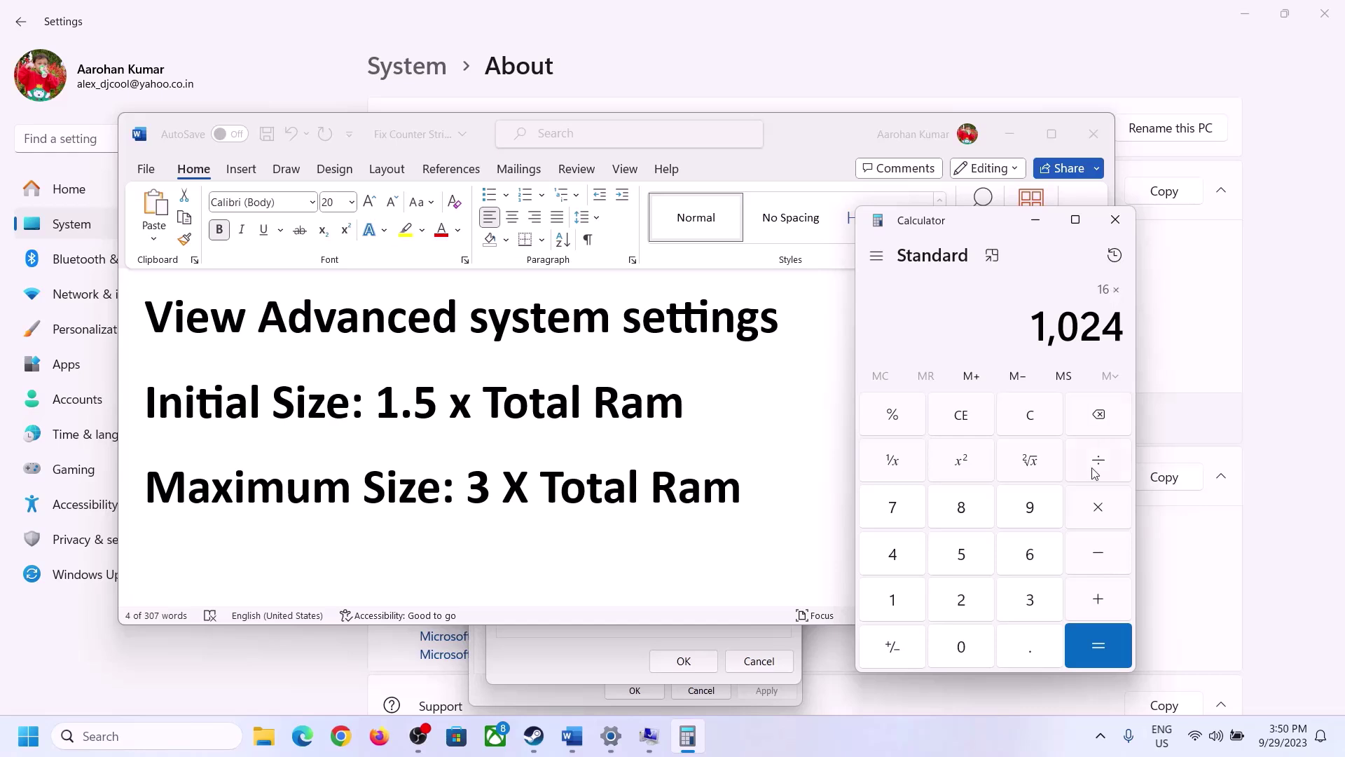
left_click(1097, 646)
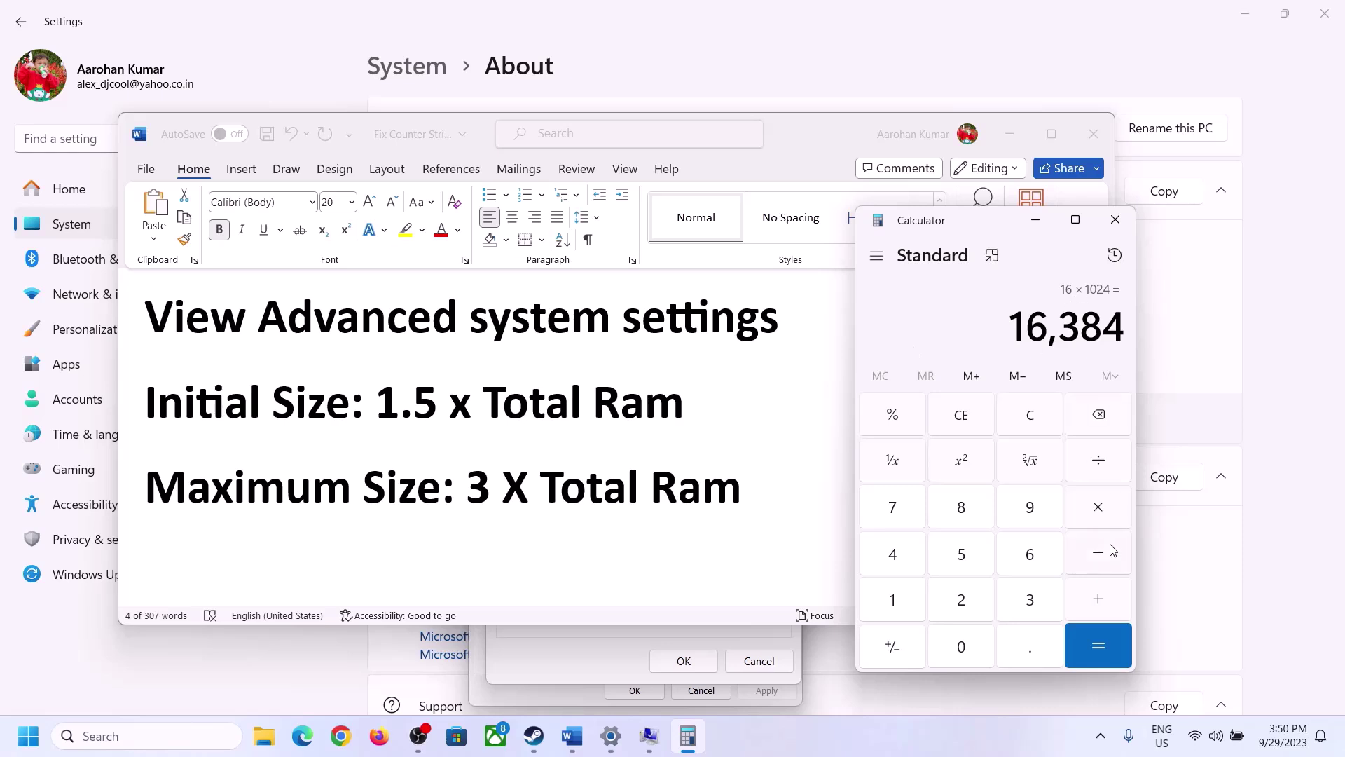
Multiply the RAM in megabytes by 1.5 to get the initial paging file size
left_click(1099, 508)
left_click(907, 602)
left_click(1025, 655)
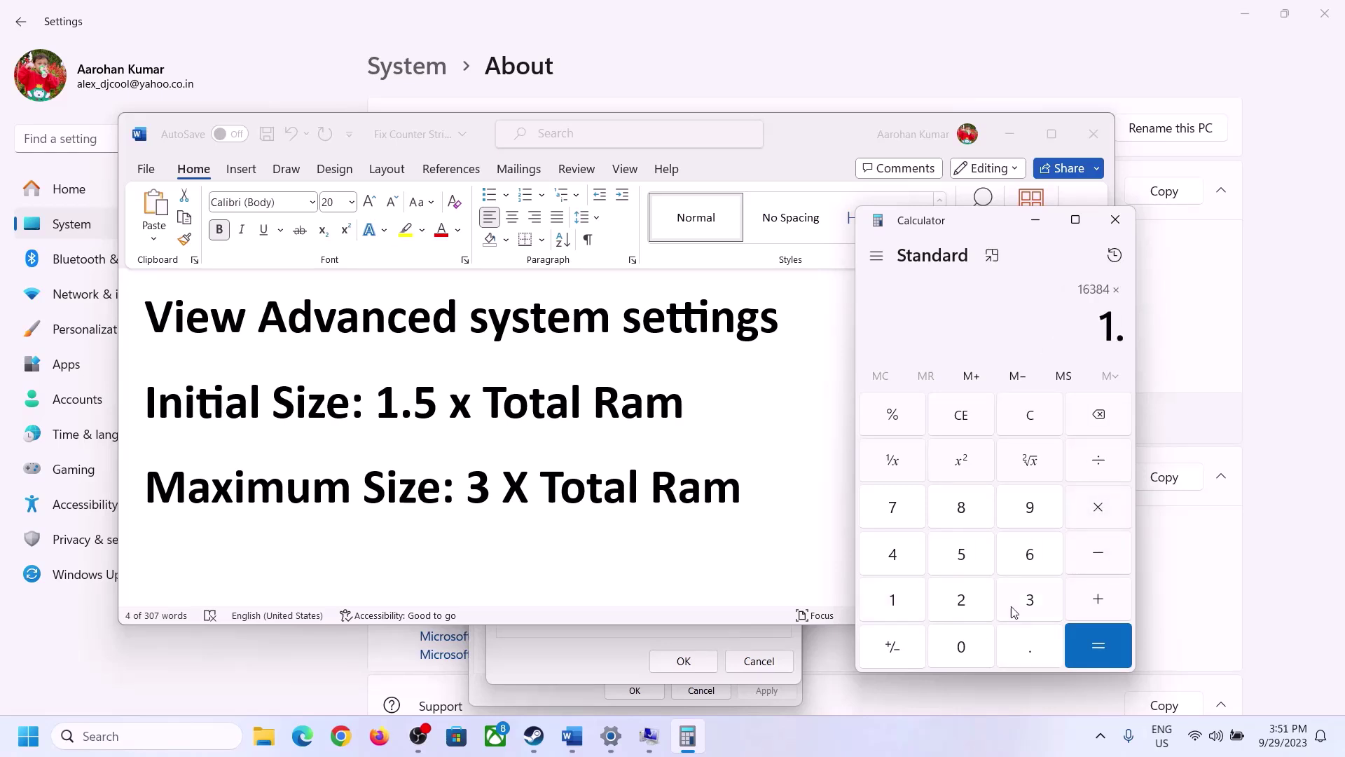
left_click(962, 557)
left_click(1097, 641)
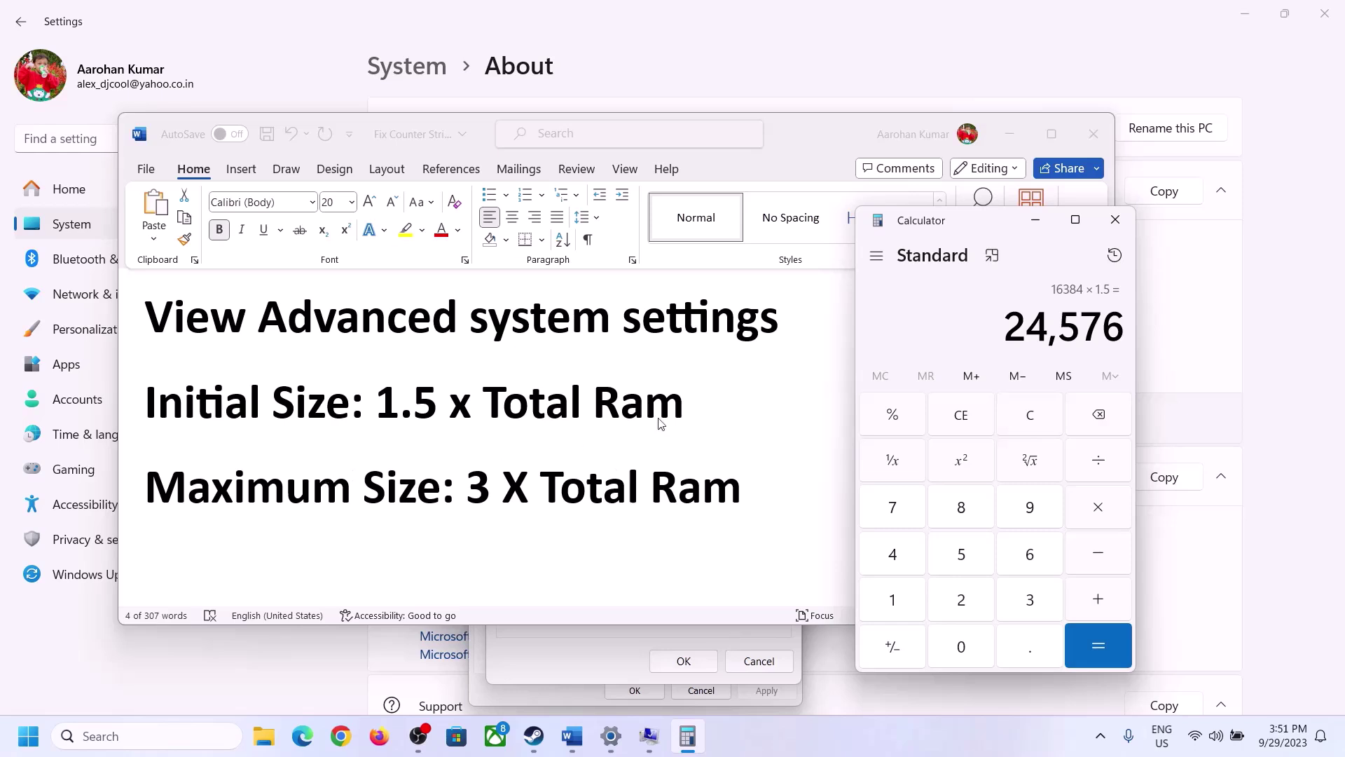
Set the custom initial size for drive C: to 24576 MB and go to the maximum size value
left_click(623, 631)
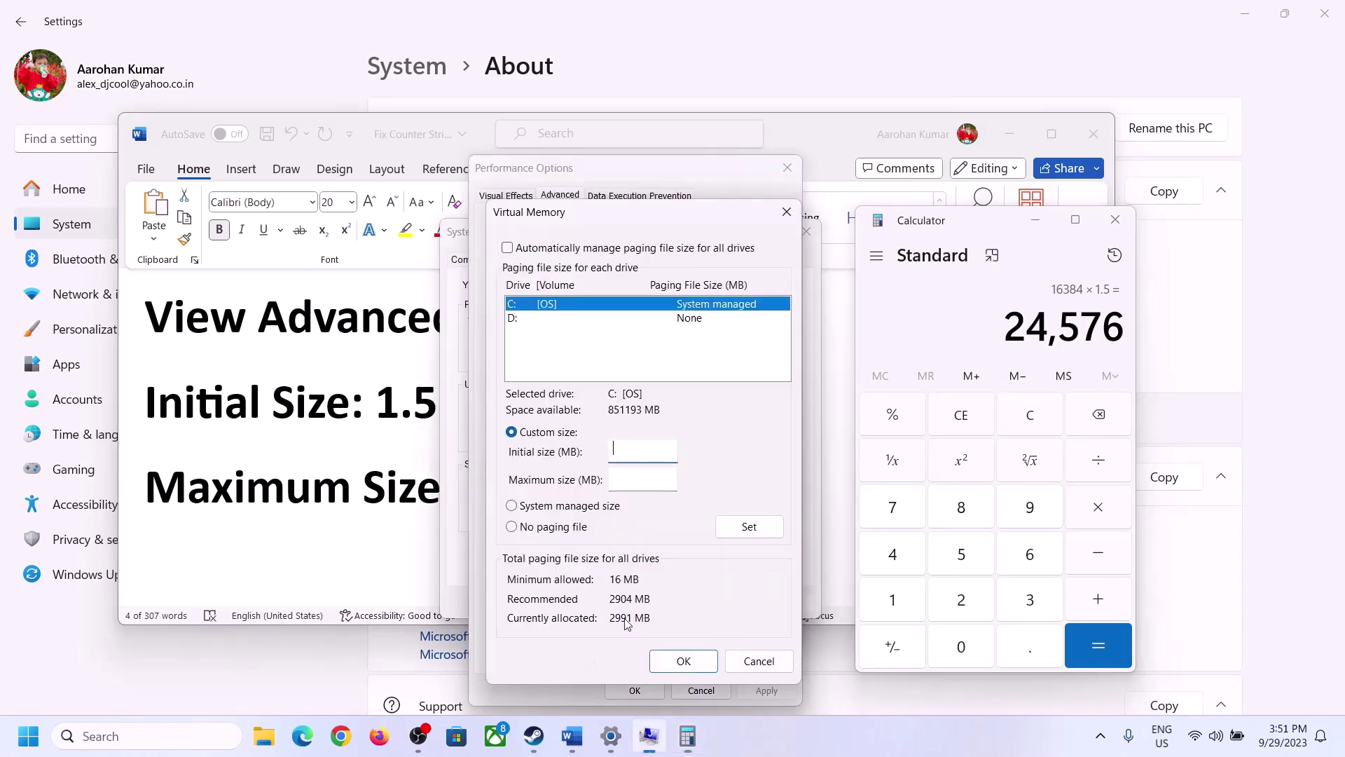
type("24")
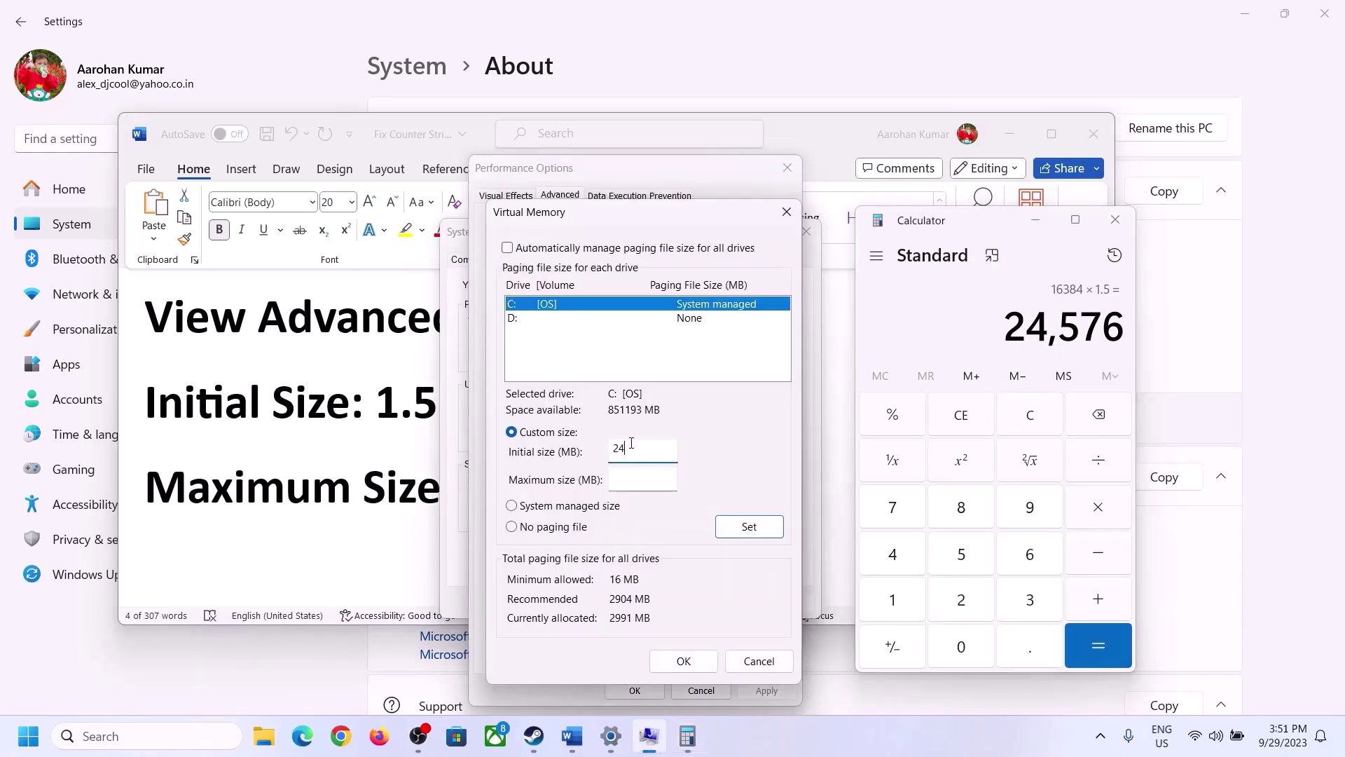
type("576")
left_click(673, 479)
Consult the maximum size formula in the document and clear the previous result in Calculator
left_click(384, 492)
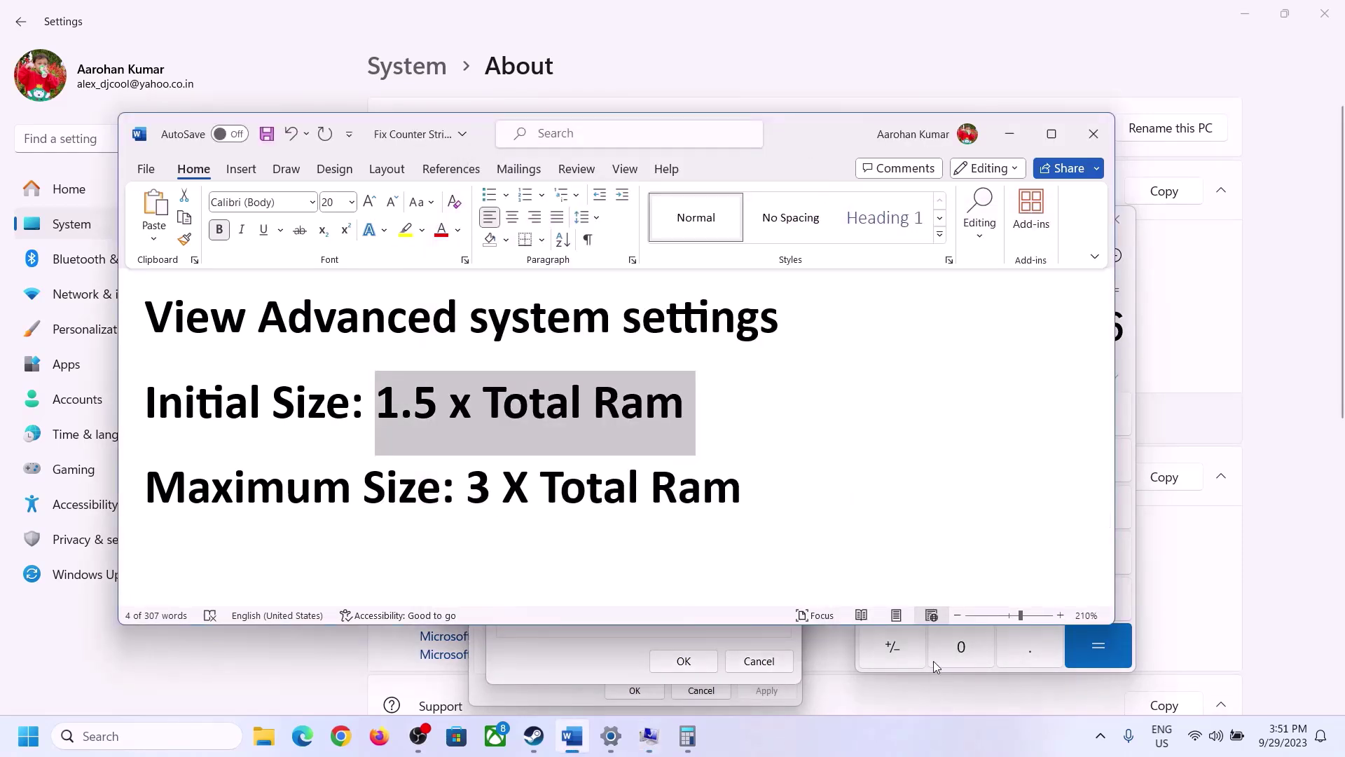
left_click(1132, 368)
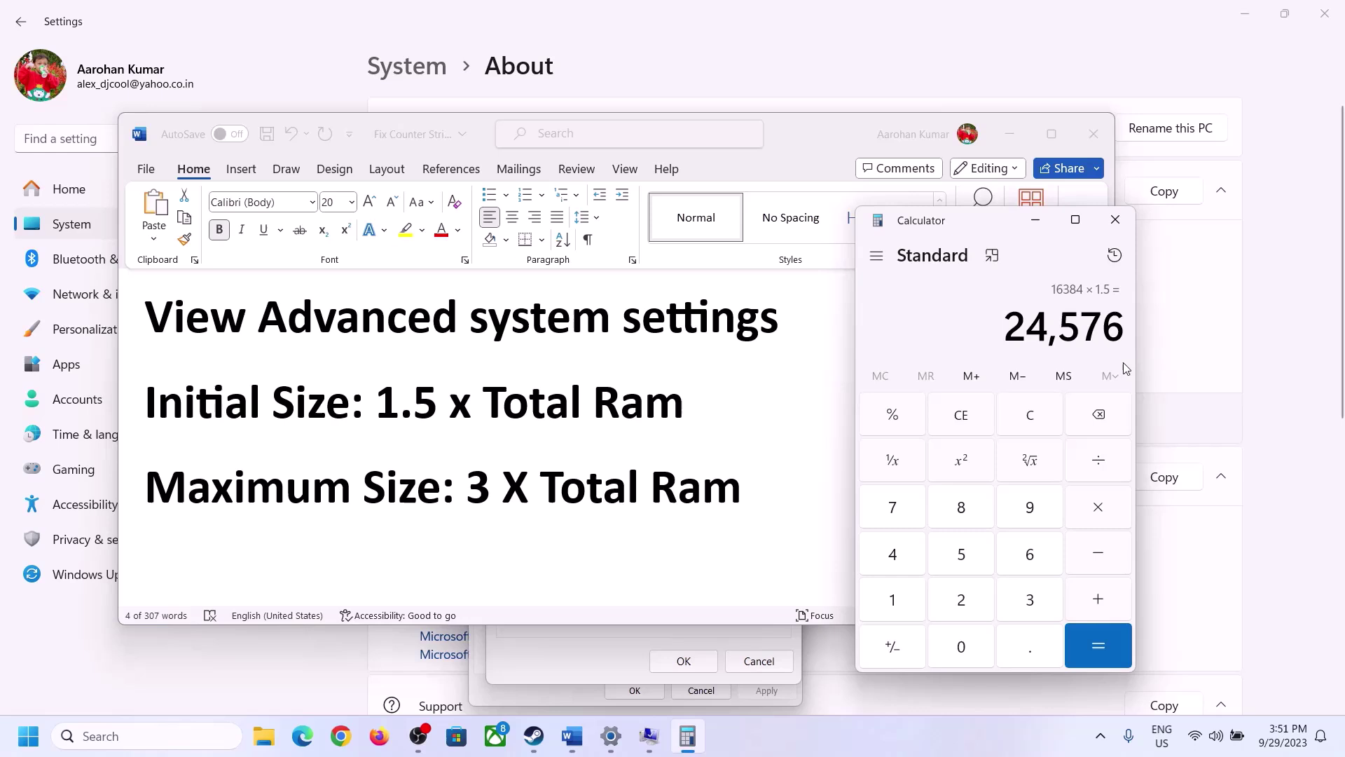
left_click(1043, 414)
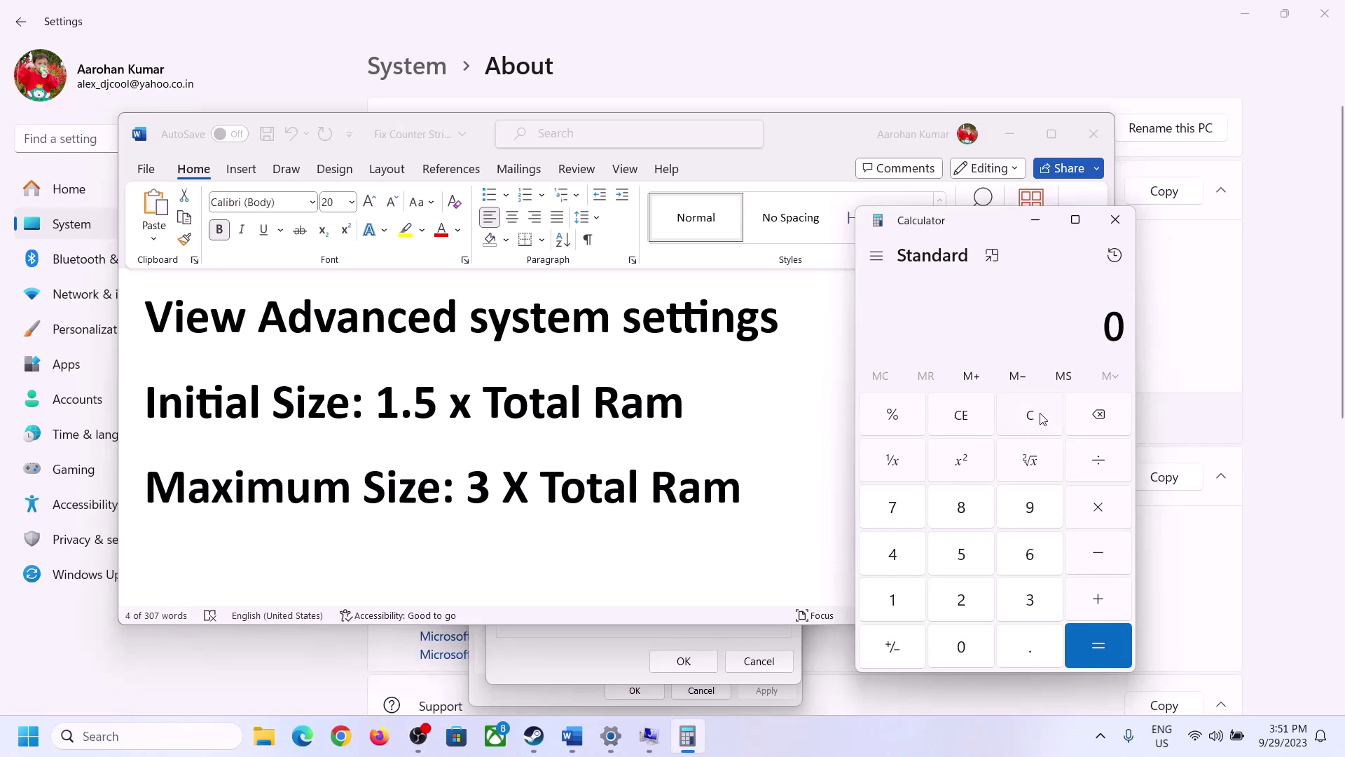
Check the installed RAM on the About page in Settings and convert it to megabytes in Calculator with 16 × 1024
left_click(611, 736)
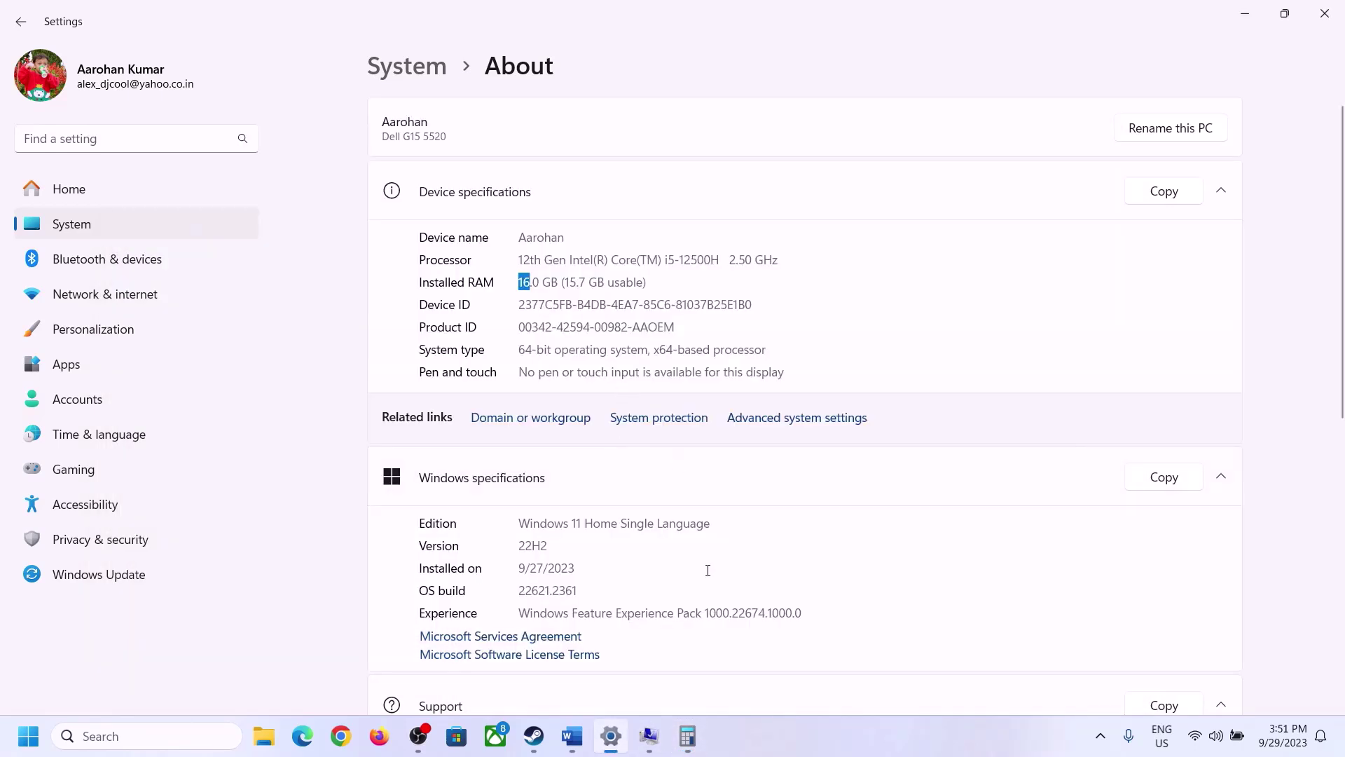
left_click(687, 736)
left_click(908, 594)
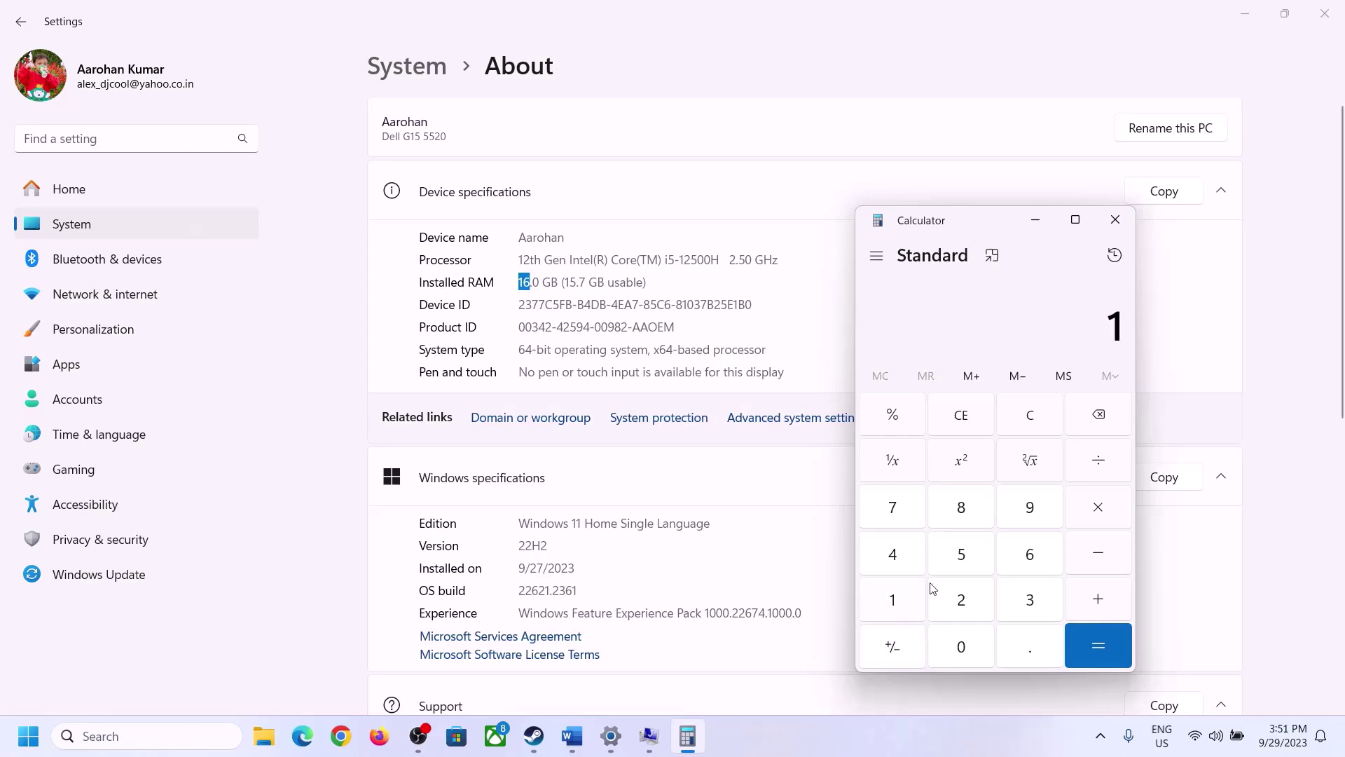
left_click(1026, 557)
left_click(1096, 510)
left_click(903, 594)
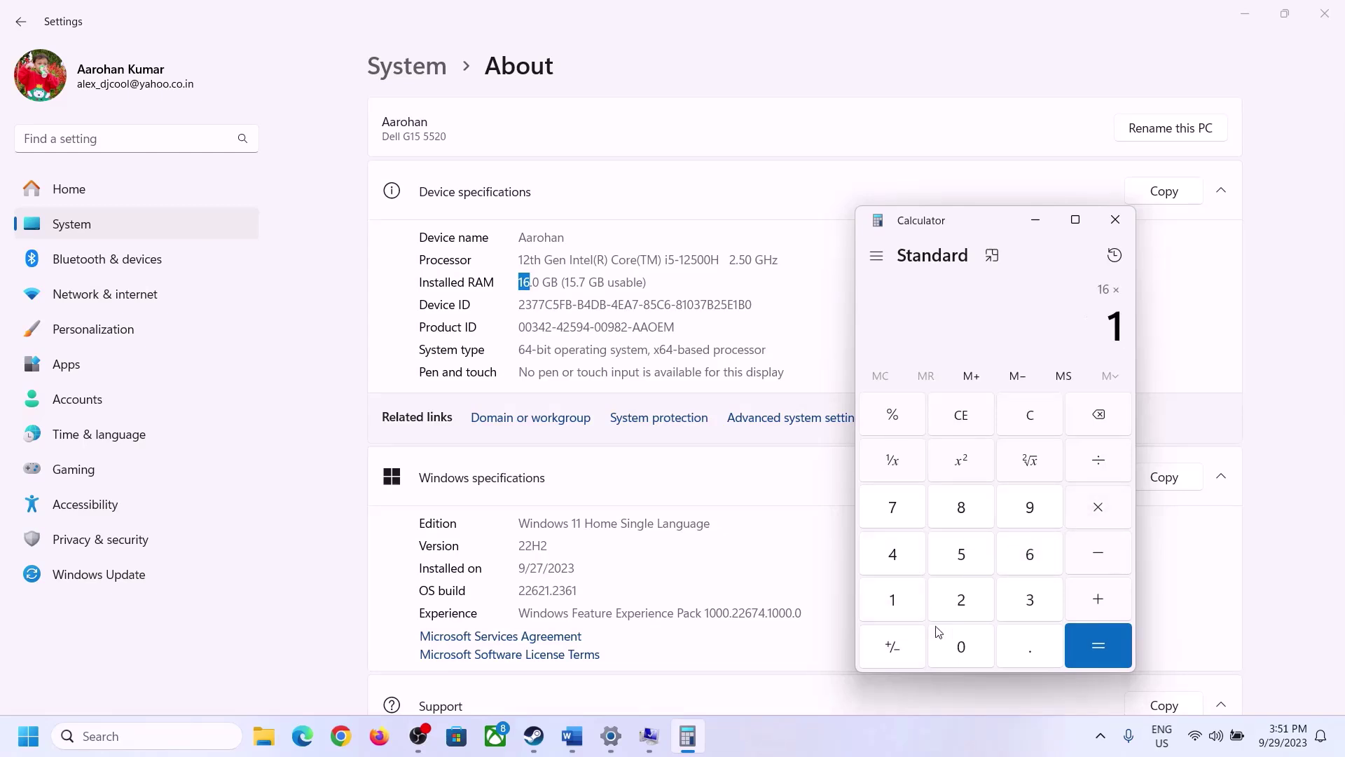
left_click(953, 641)
left_click(963, 599)
left_click(896, 555)
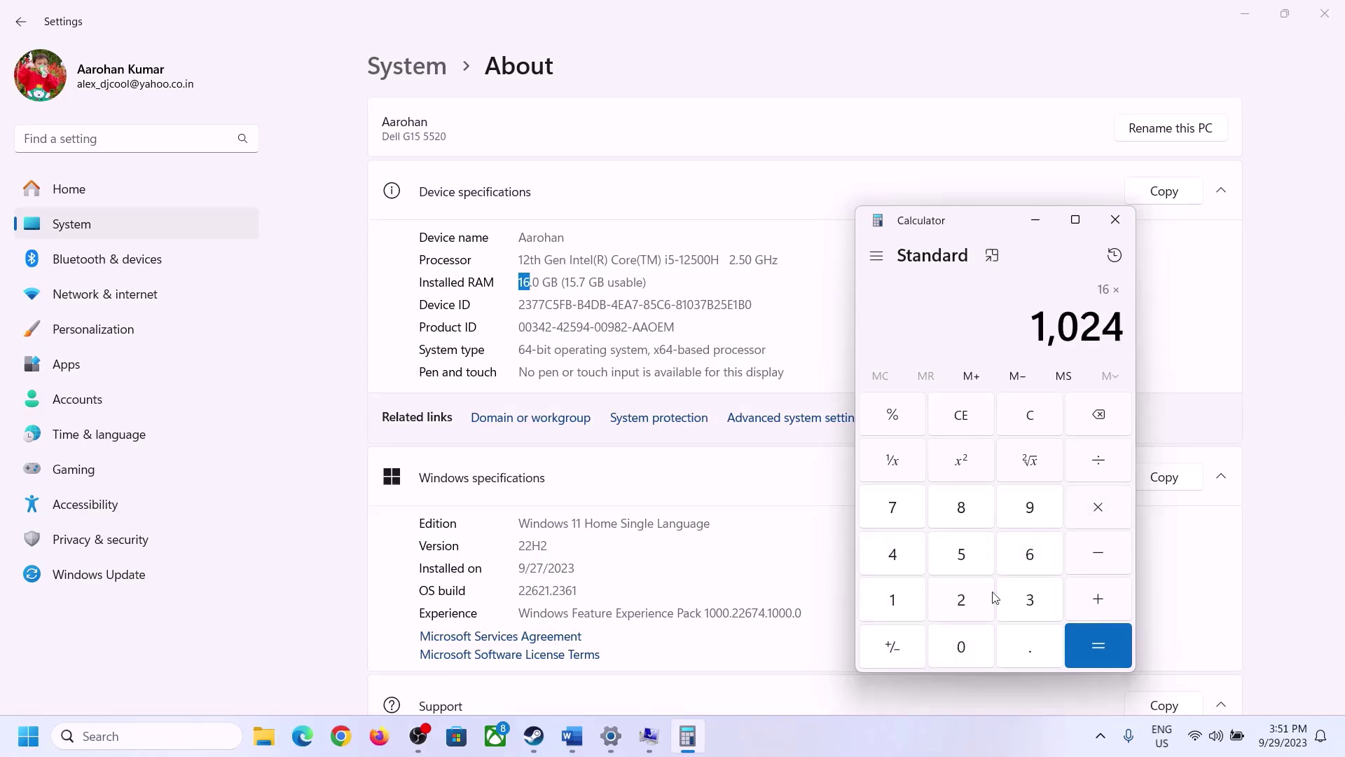
left_click(1090, 660)
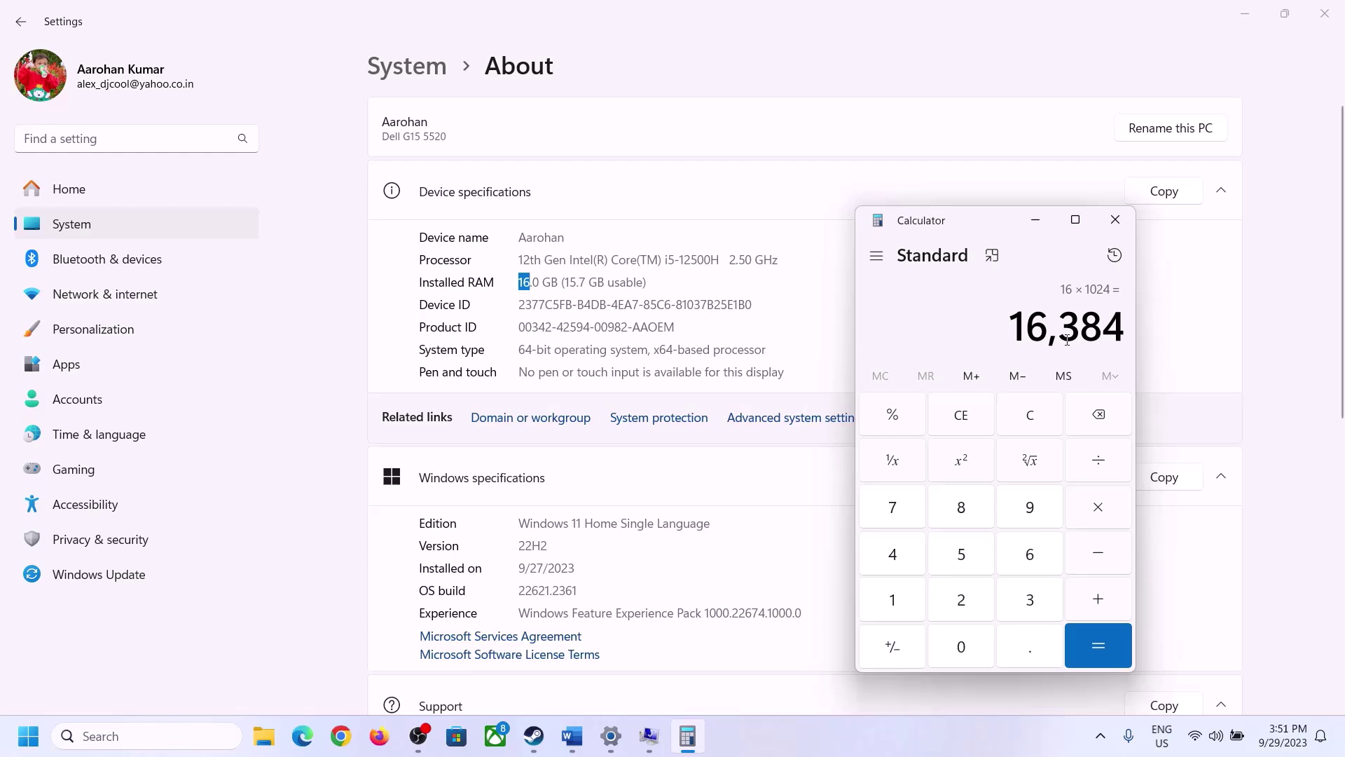
Check the maximum size formula in the document and multiply the RAM in megabytes by 3 in Calculator
left_click(572, 736)
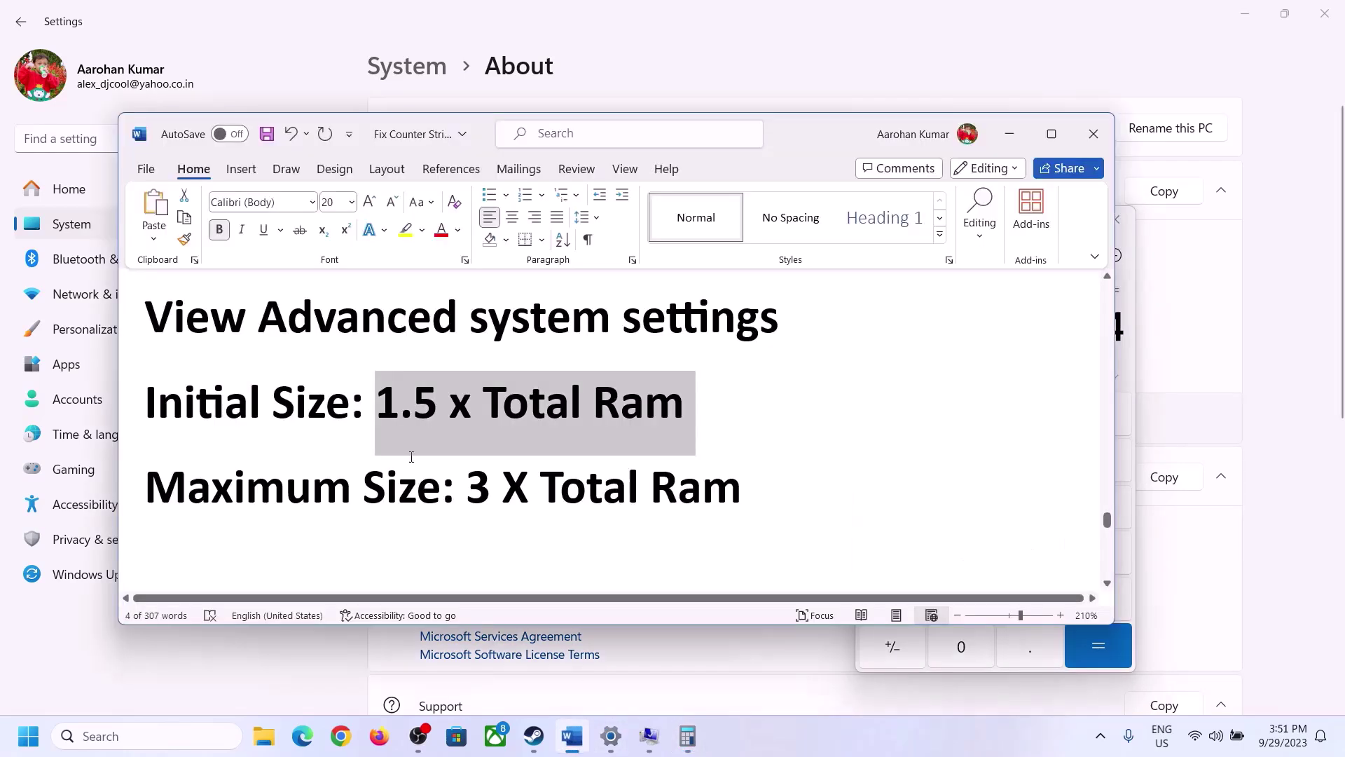
left_click(687, 736)
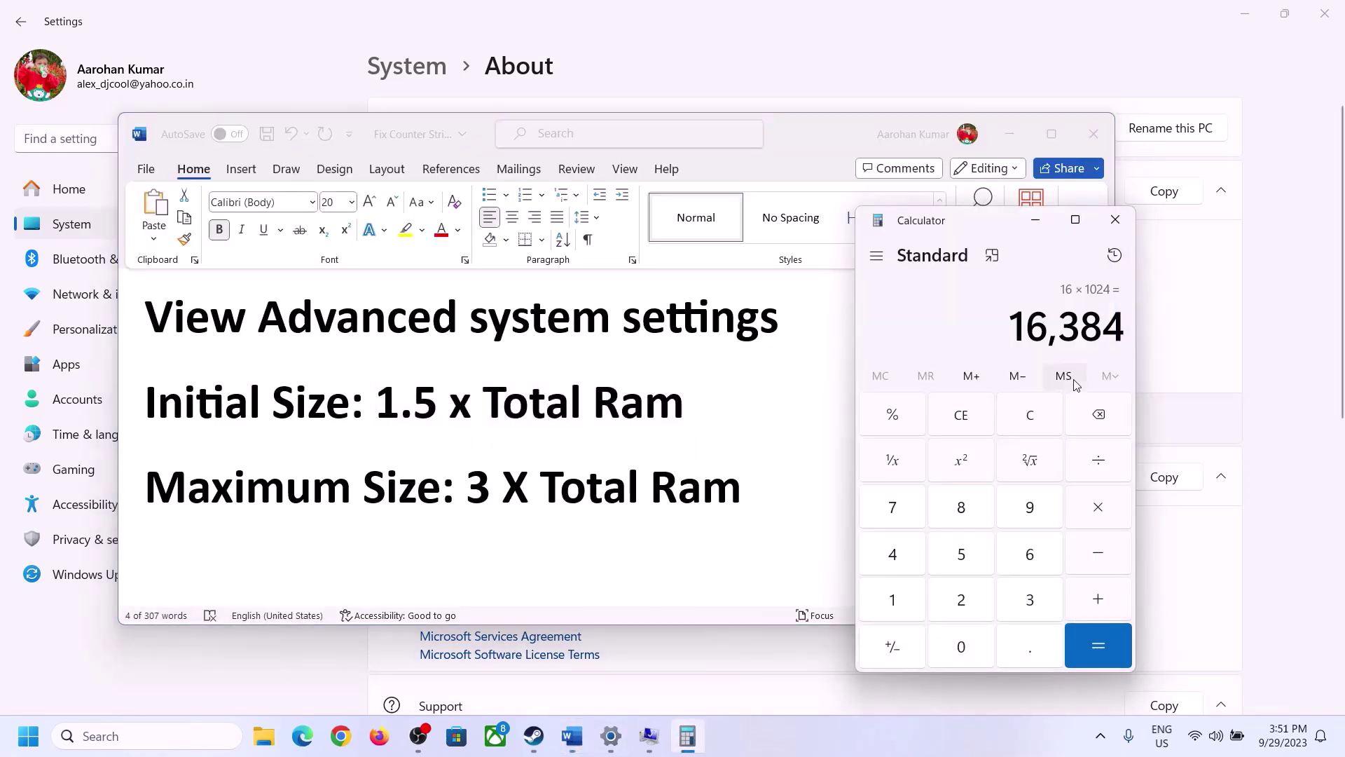
left_click(1097, 510)
left_click(1013, 605)
left_click(1118, 648)
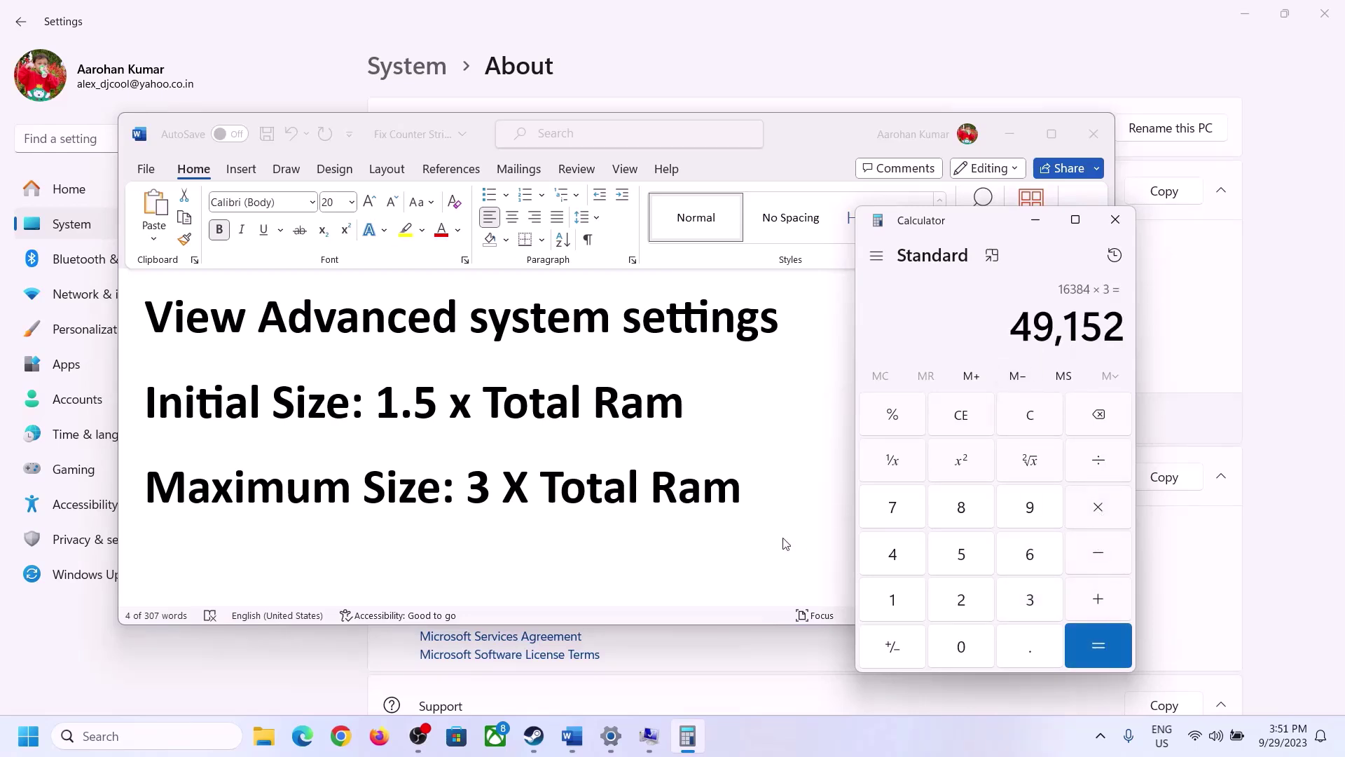
Set the custom maximum size for drive C: to 49152 MB and assign the custom paging file size to the drive
left_click(649, 735)
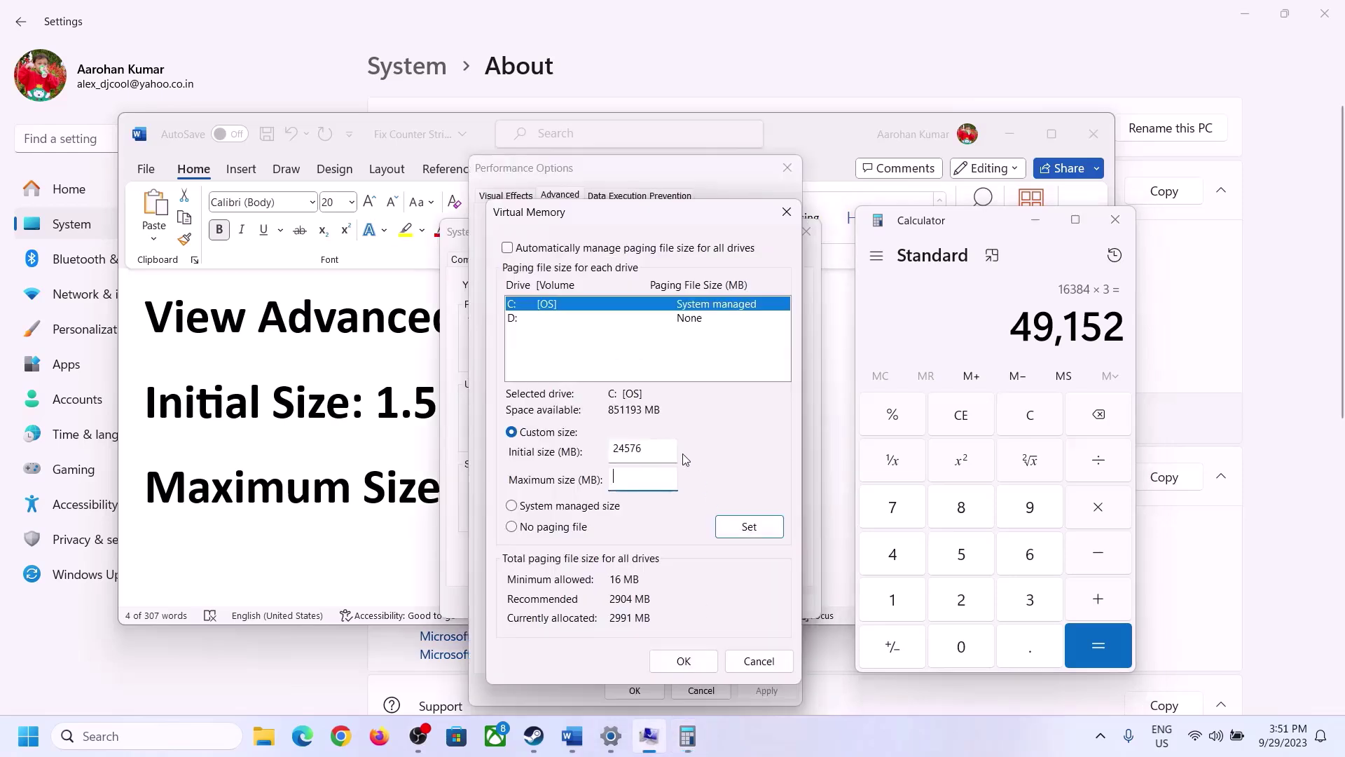
type("49152")
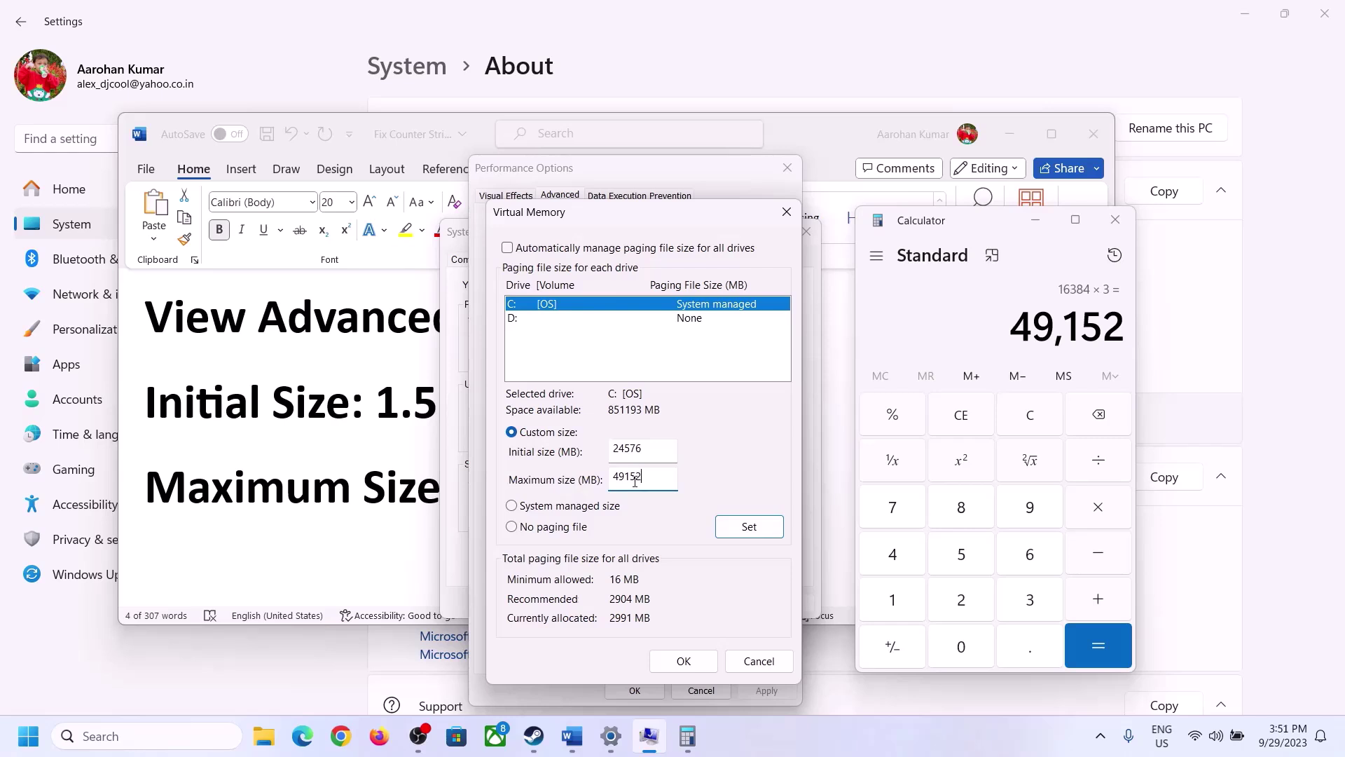
left_click(749, 528)
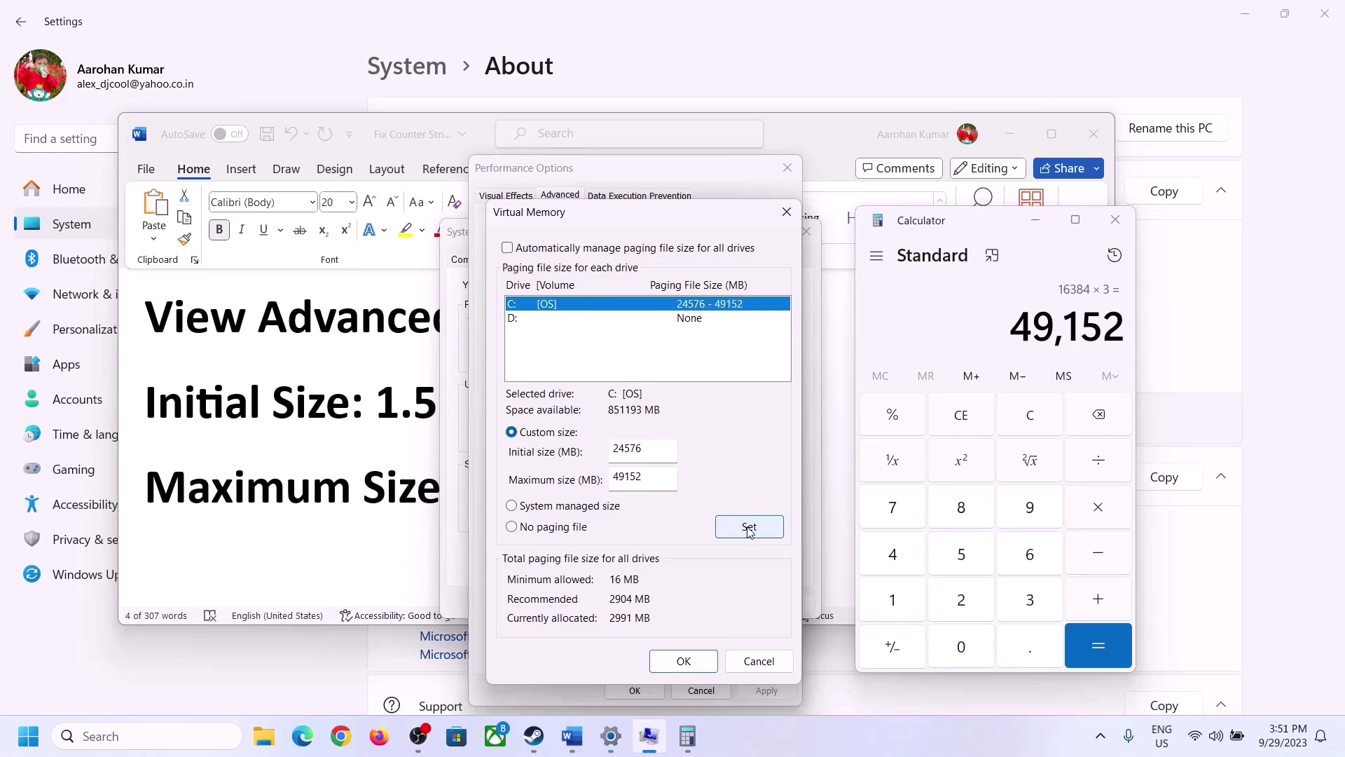
Confirm the Virtual Memory, Performance Options and System Properties dialogs and dismiss the restart prompt without restarting
left_click(687, 661)
left_click(834, 431)
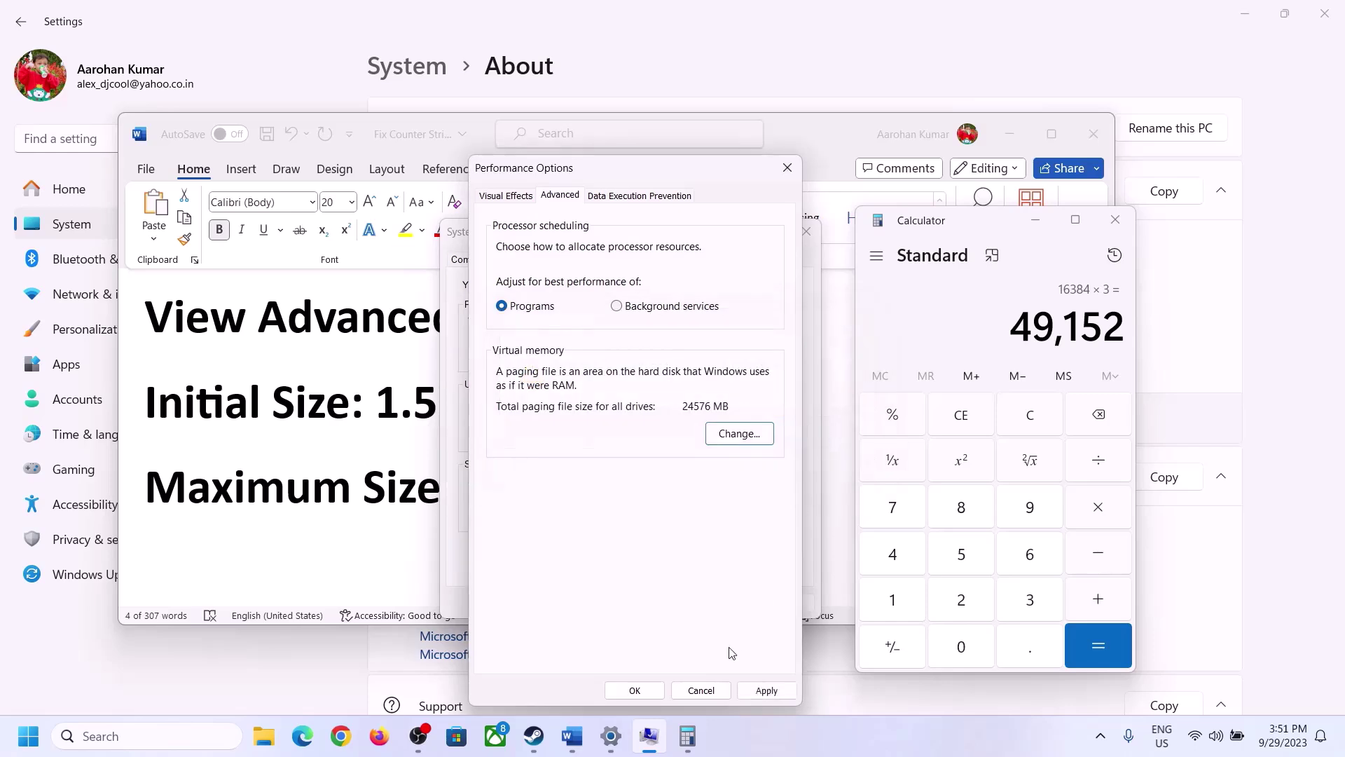
left_click(647, 692)
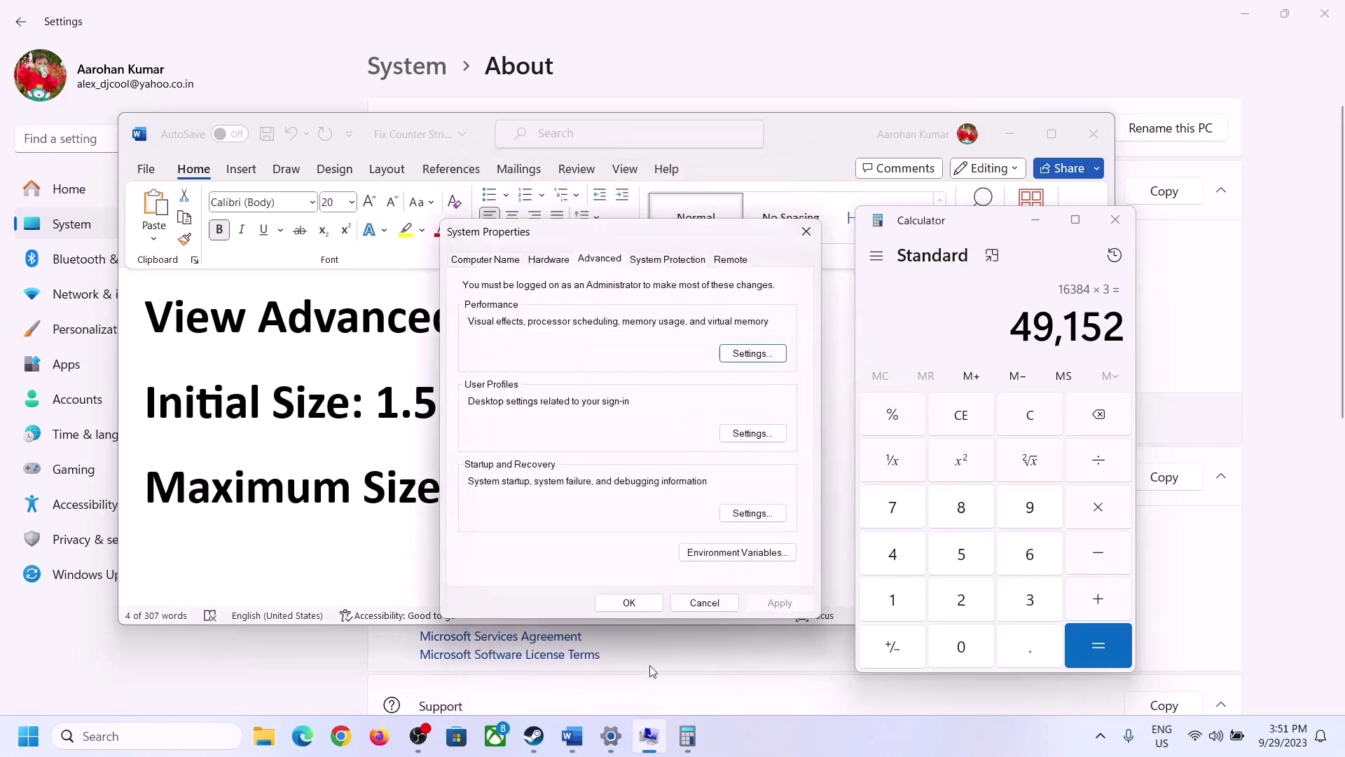
left_click(634, 601)
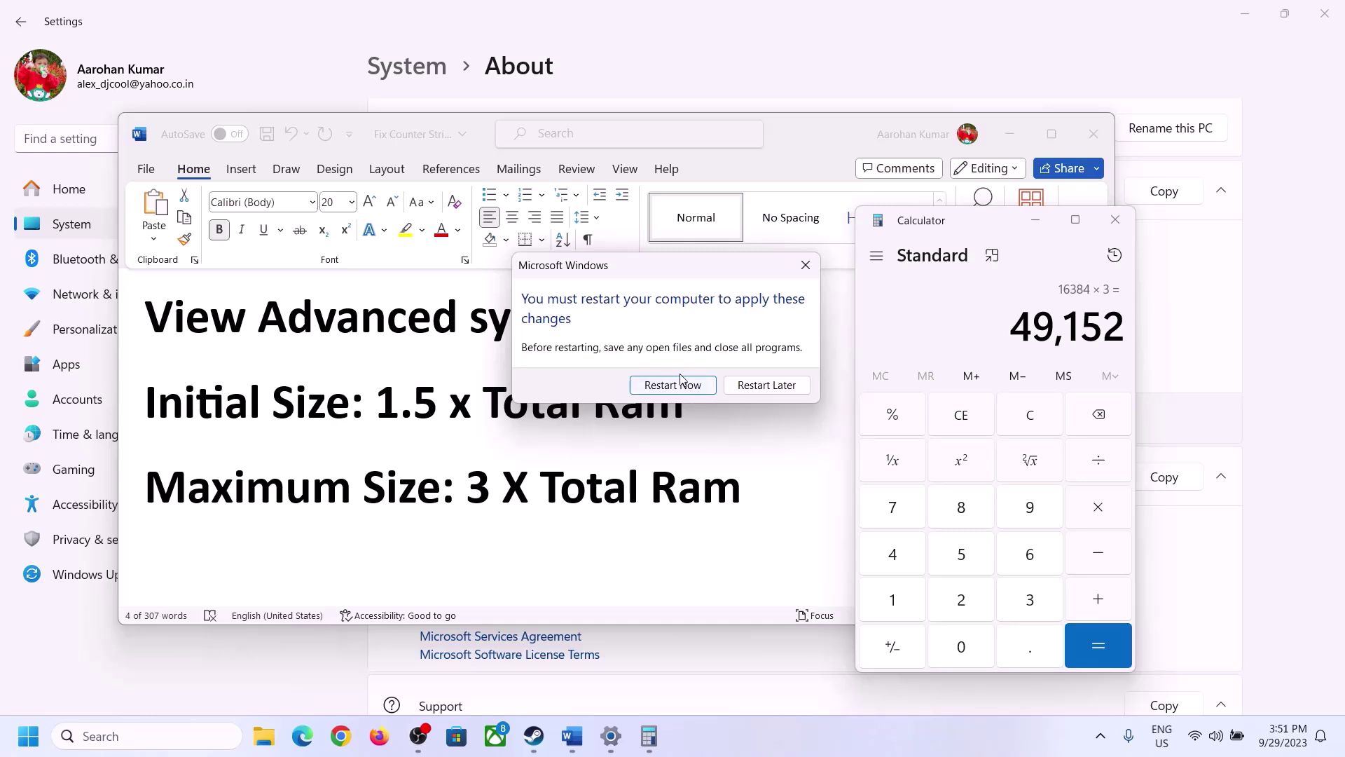
left_click(806, 265)
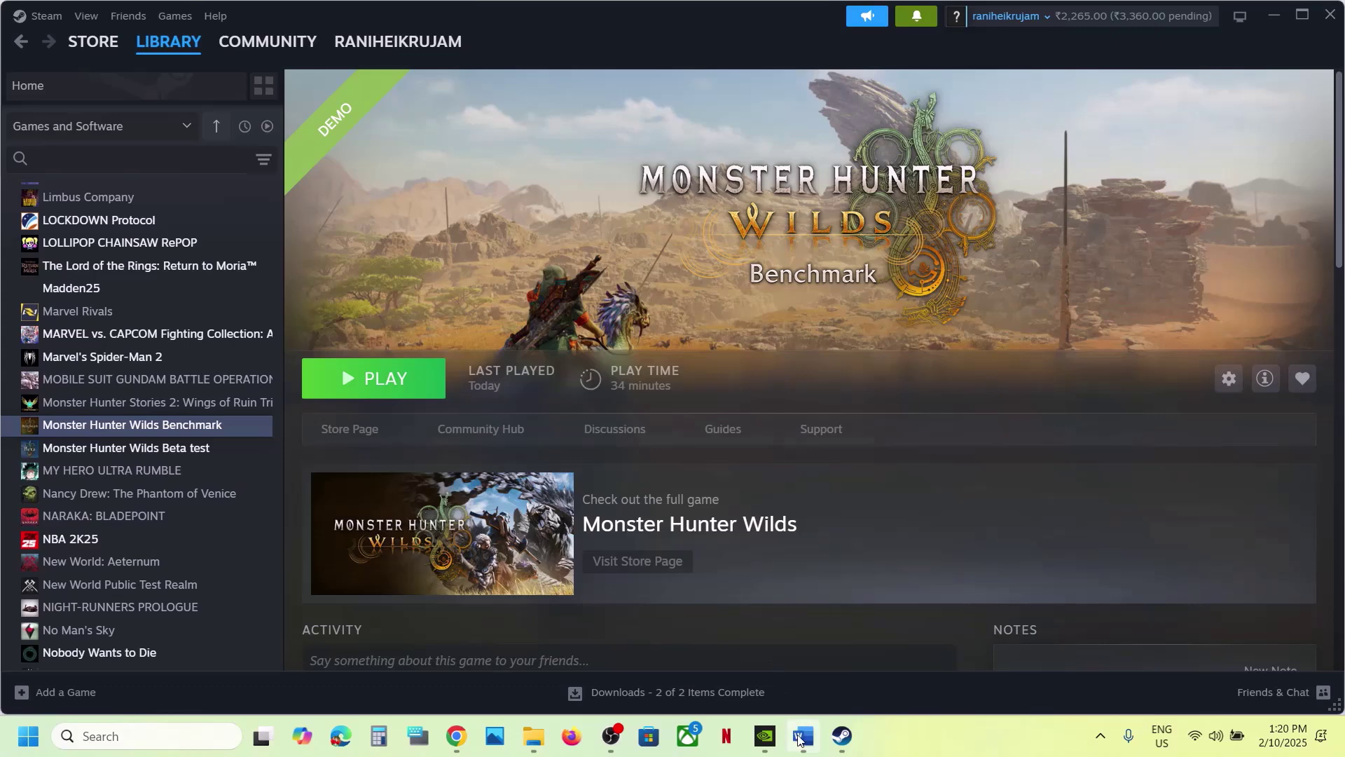
Review Step 12, Update BIOS, in the Word document and check the laptop's battery charge
left_click(800, 739)
scroll(487, 388, "down", 6)
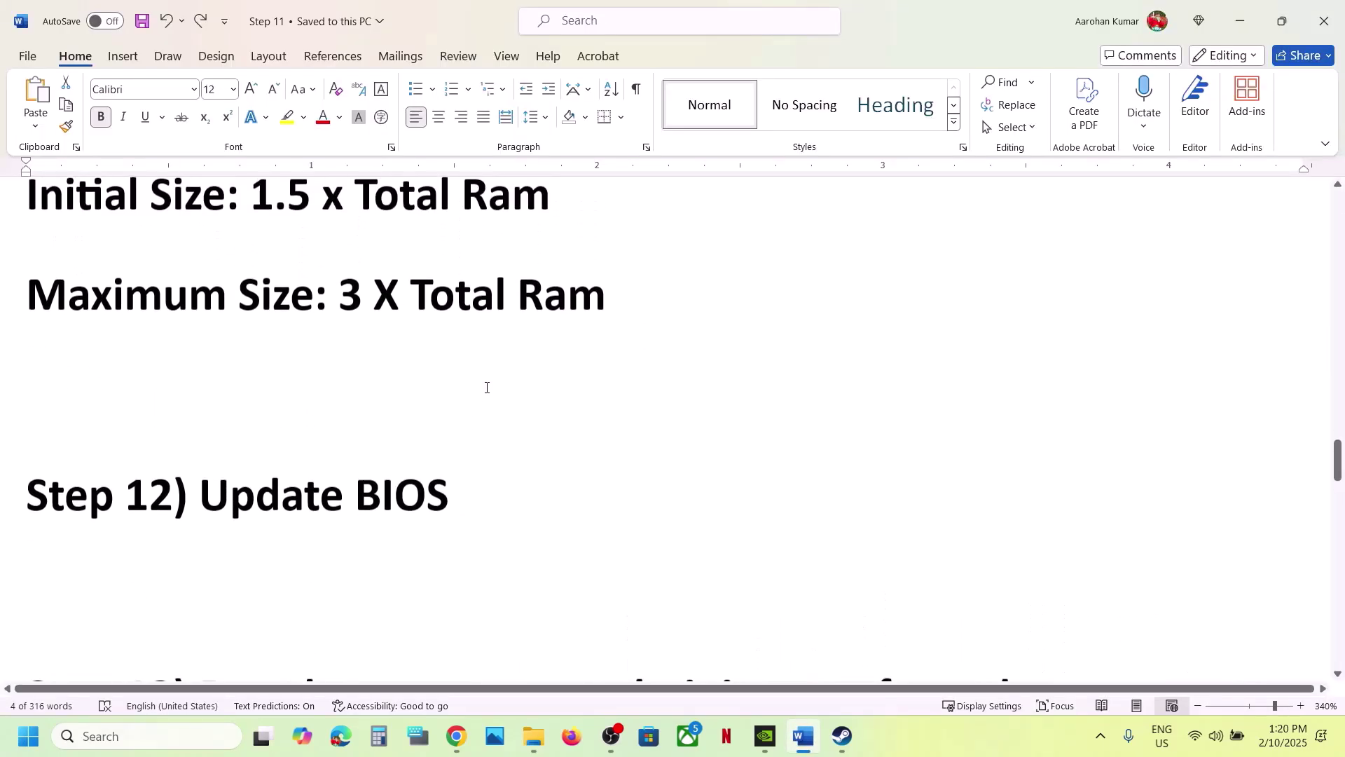
scroll(240, 486, "up", 1)
left_click_drag(210, 494, 469, 516)
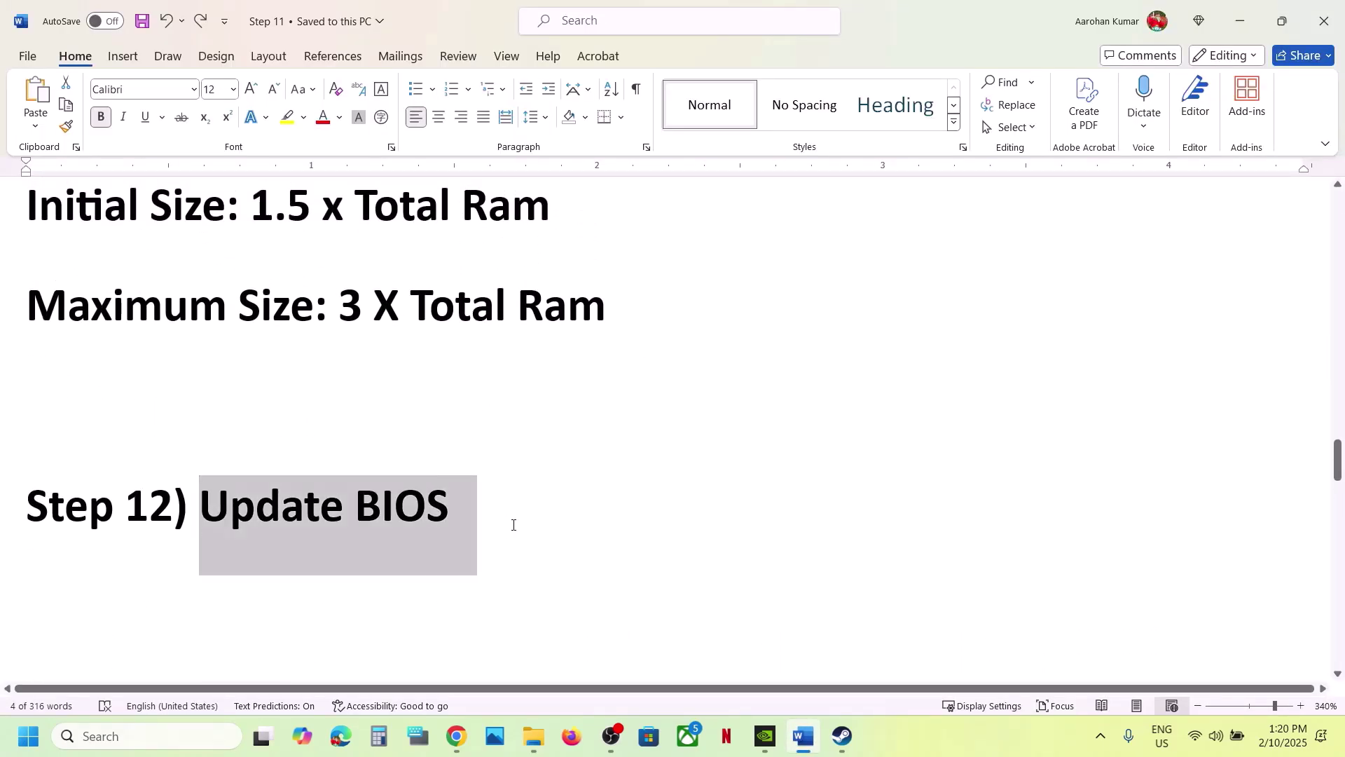
left_click(469, 516)
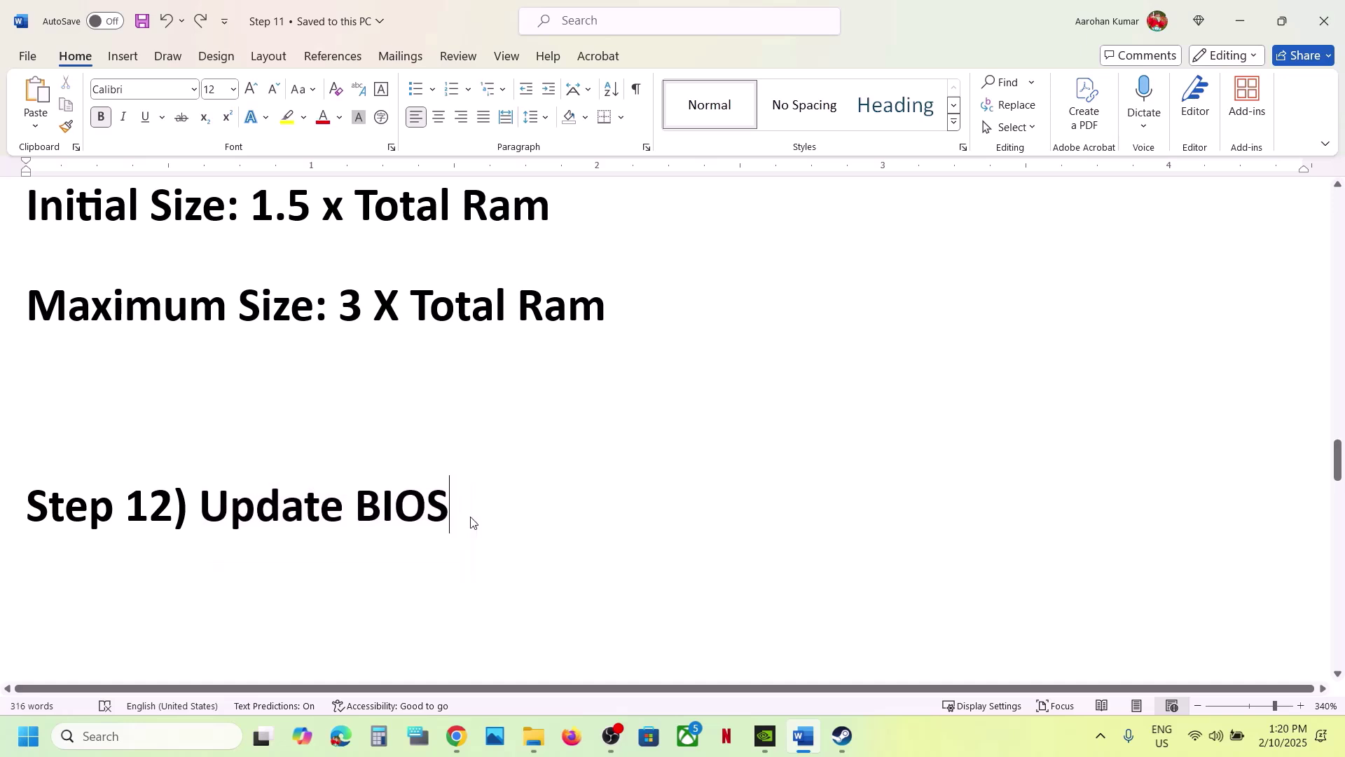
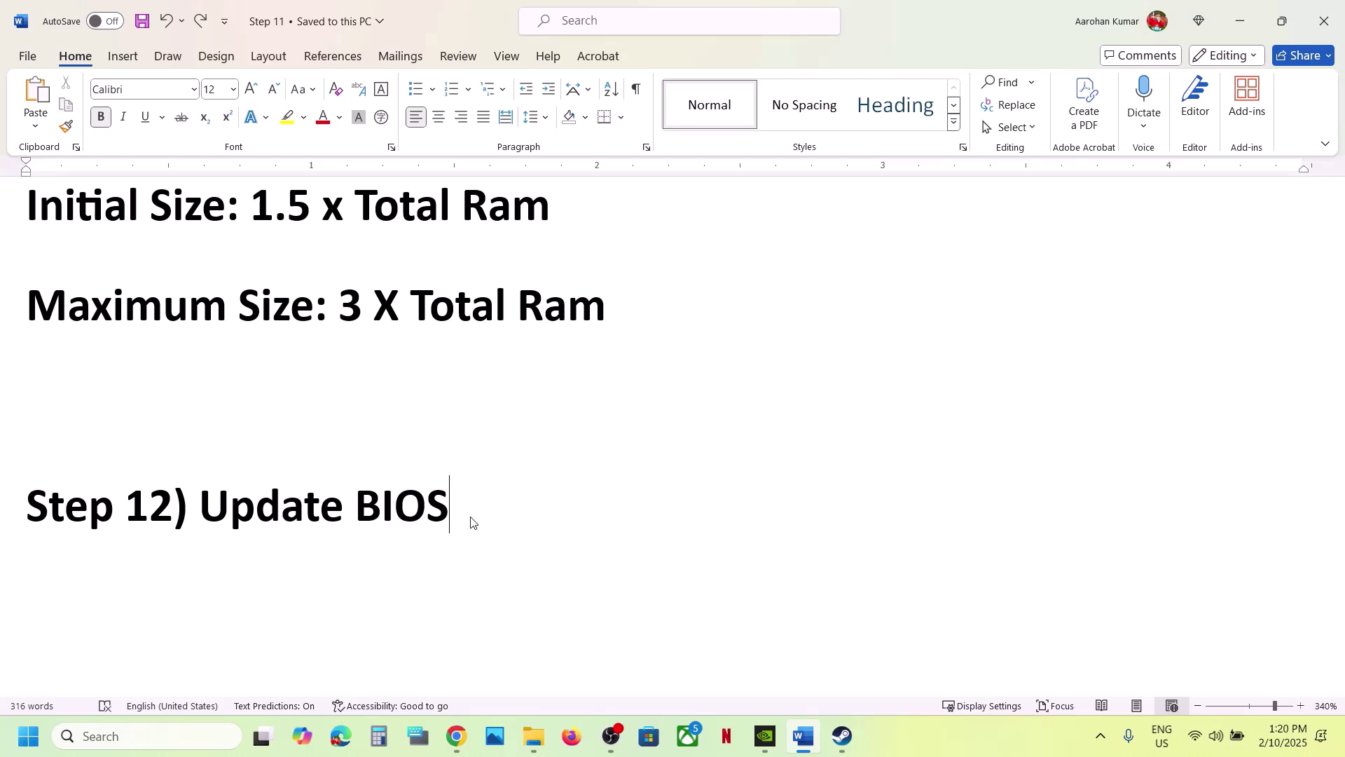
left_click(1218, 735)
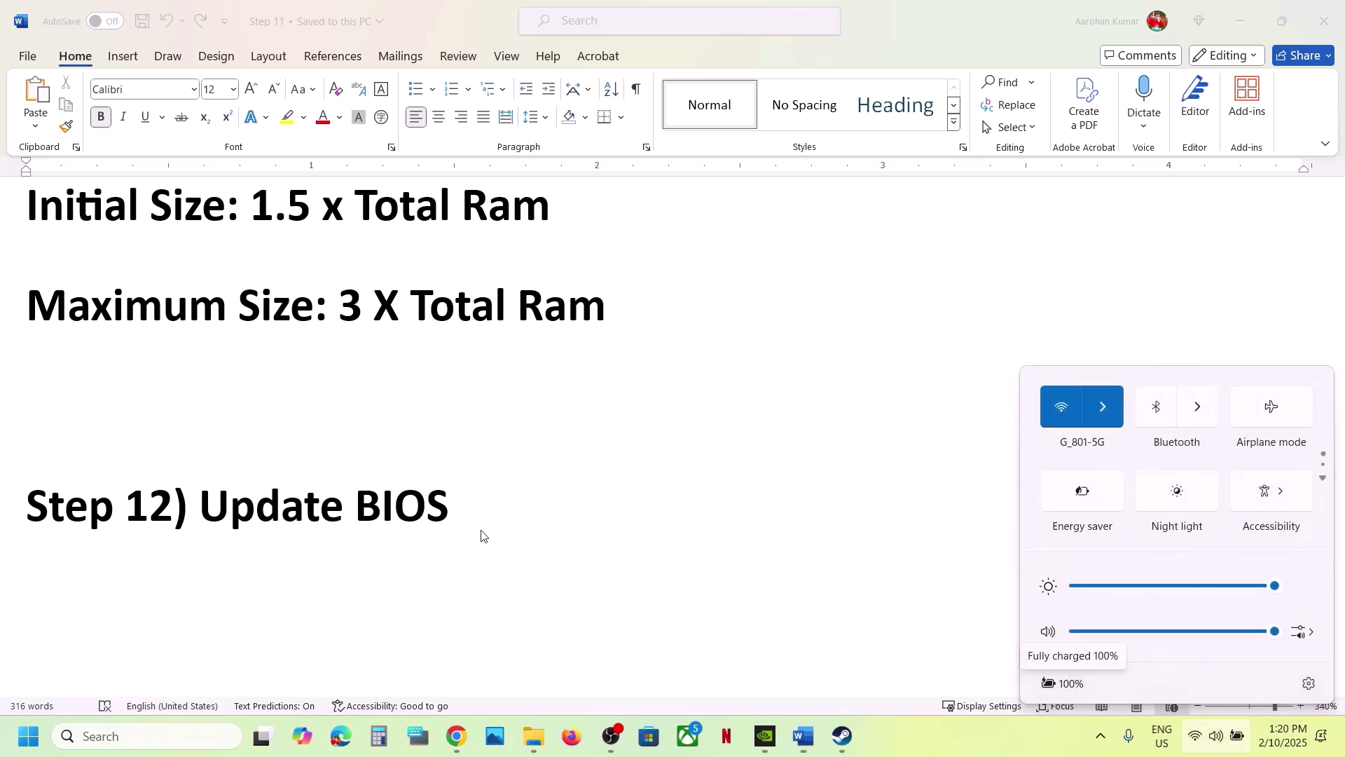
left_click(463, 510)
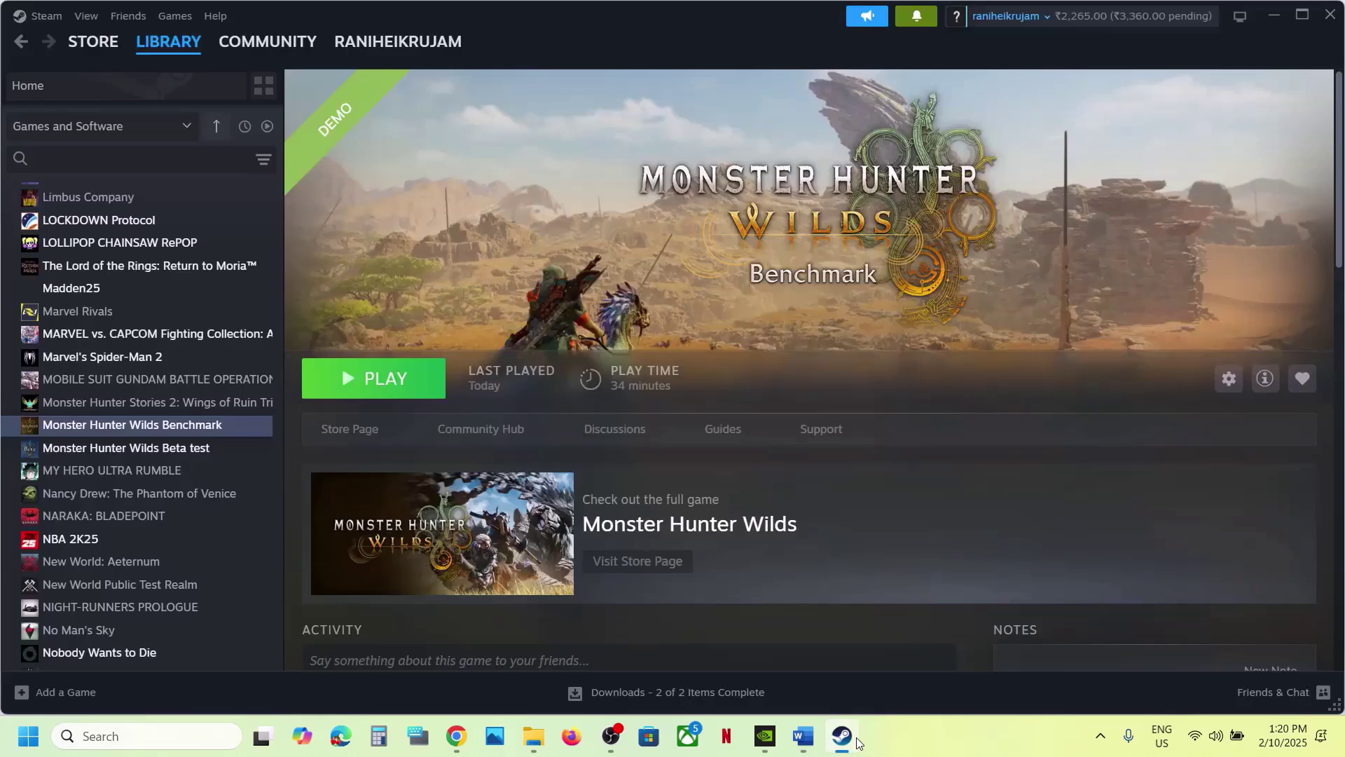
Read Step 13 in the document and open the local files folder of Monster Hunter Wilds Benchmark from Steam
scroll(407, 475, "down", 3)
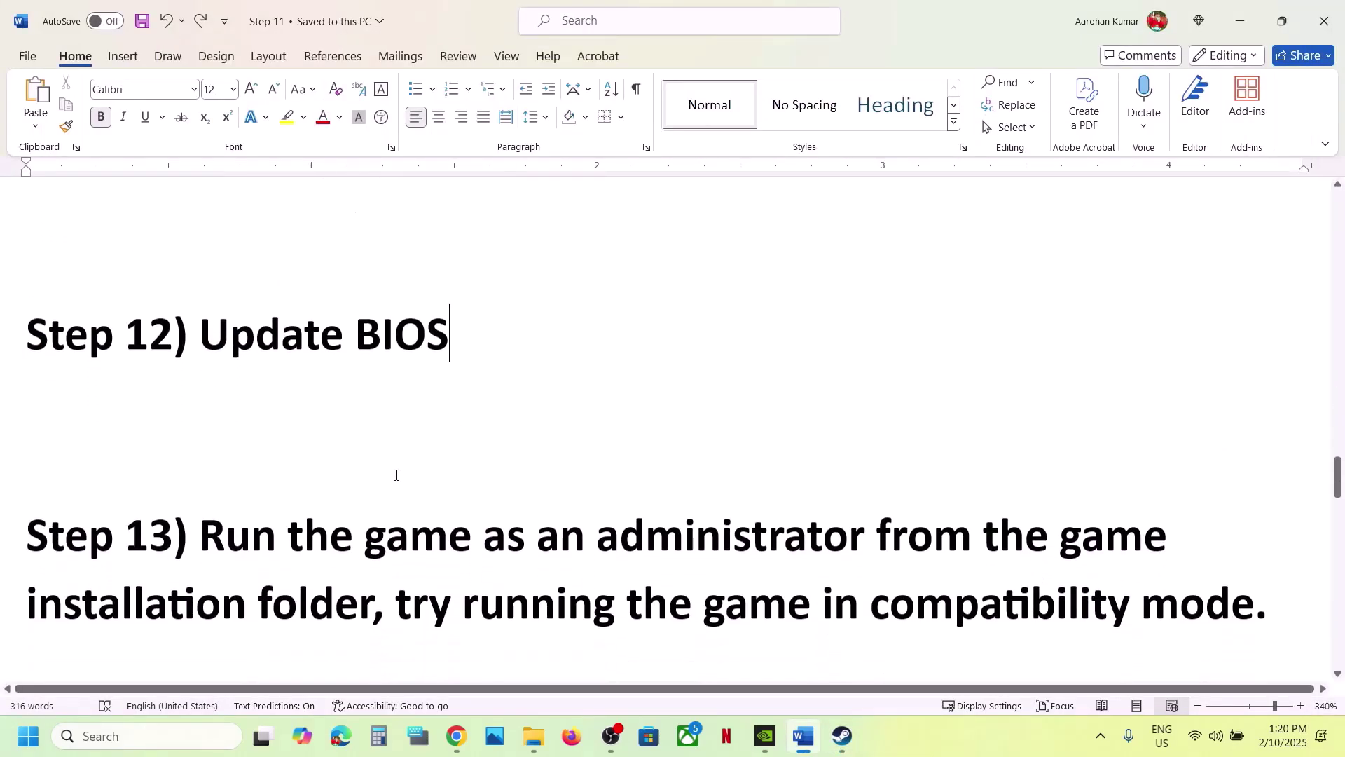
left_click_drag(213, 452, 335, 588)
left_click(841, 736)
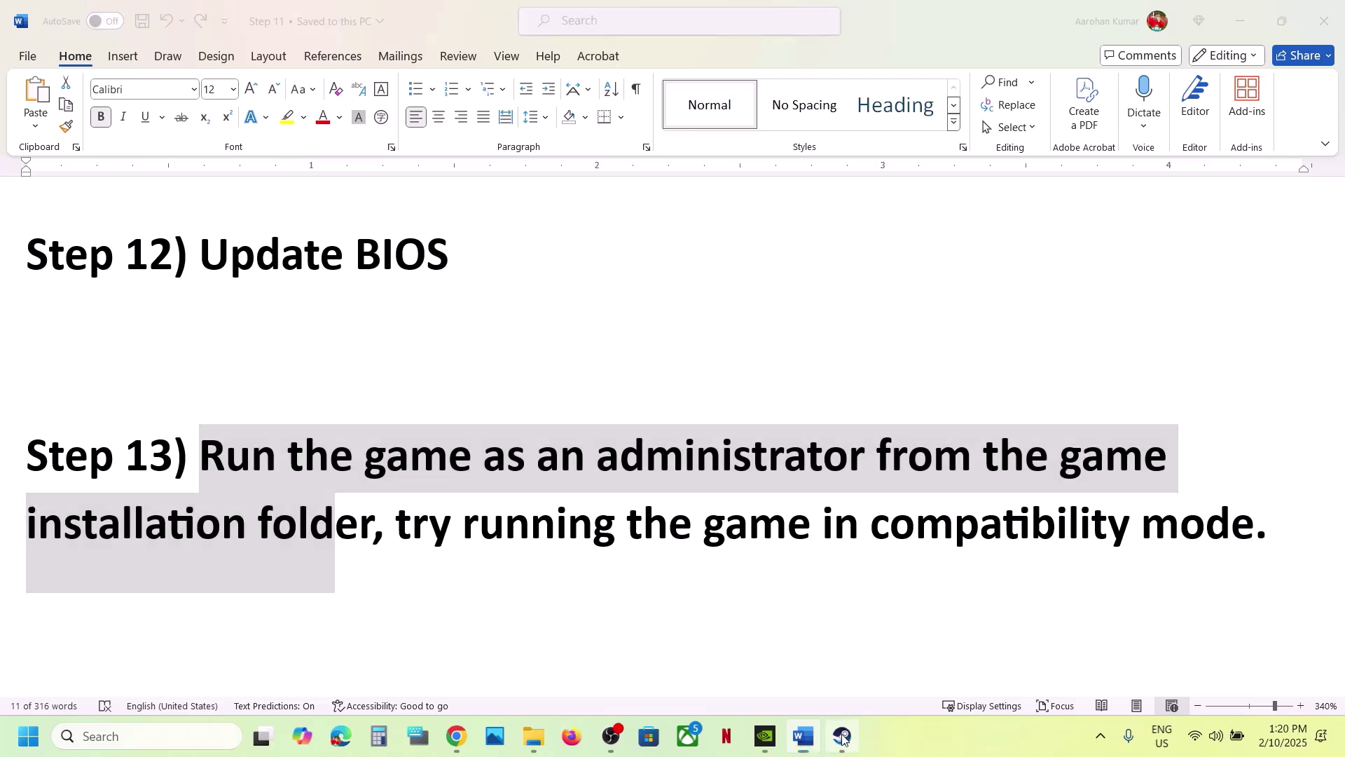
right_click(215, 429)
mouse_move(263, 533)
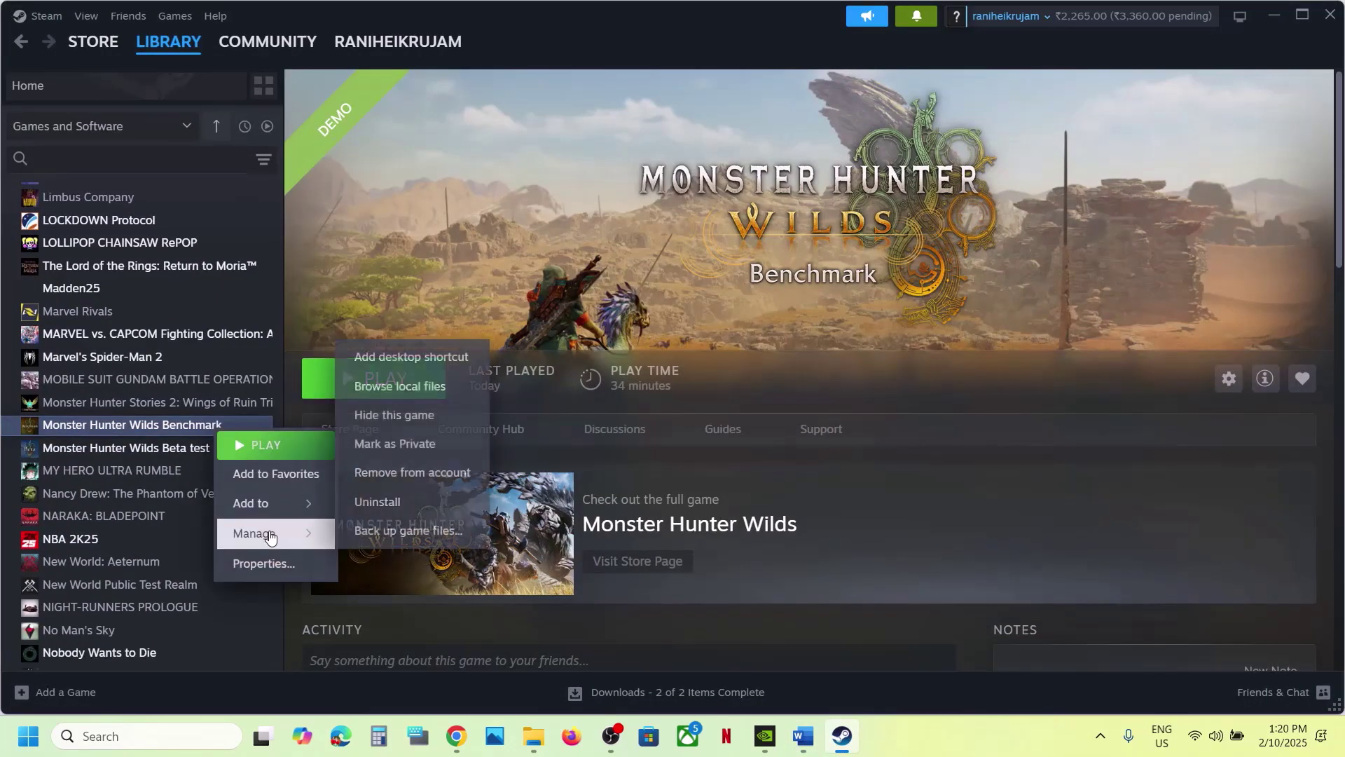
left_click(413, 392)
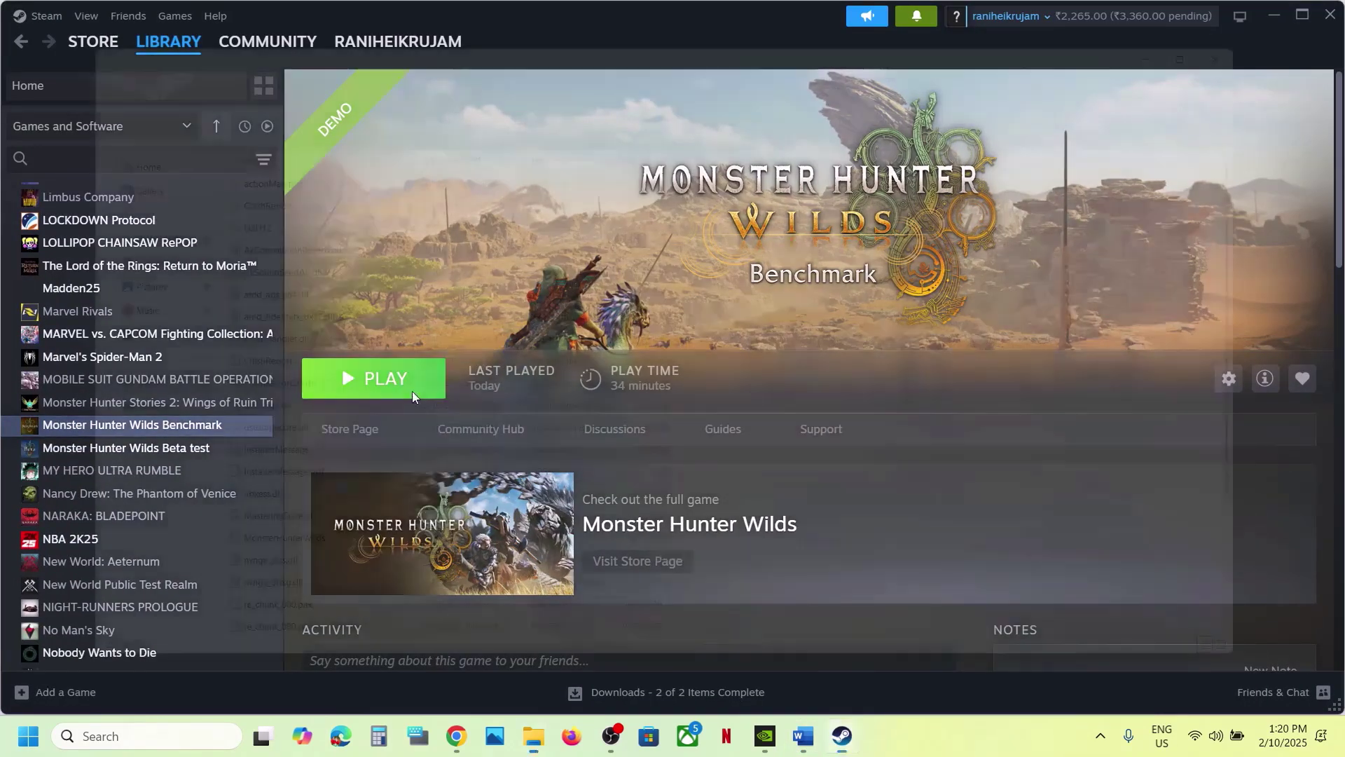
scroll(355, 355, "down", 2)
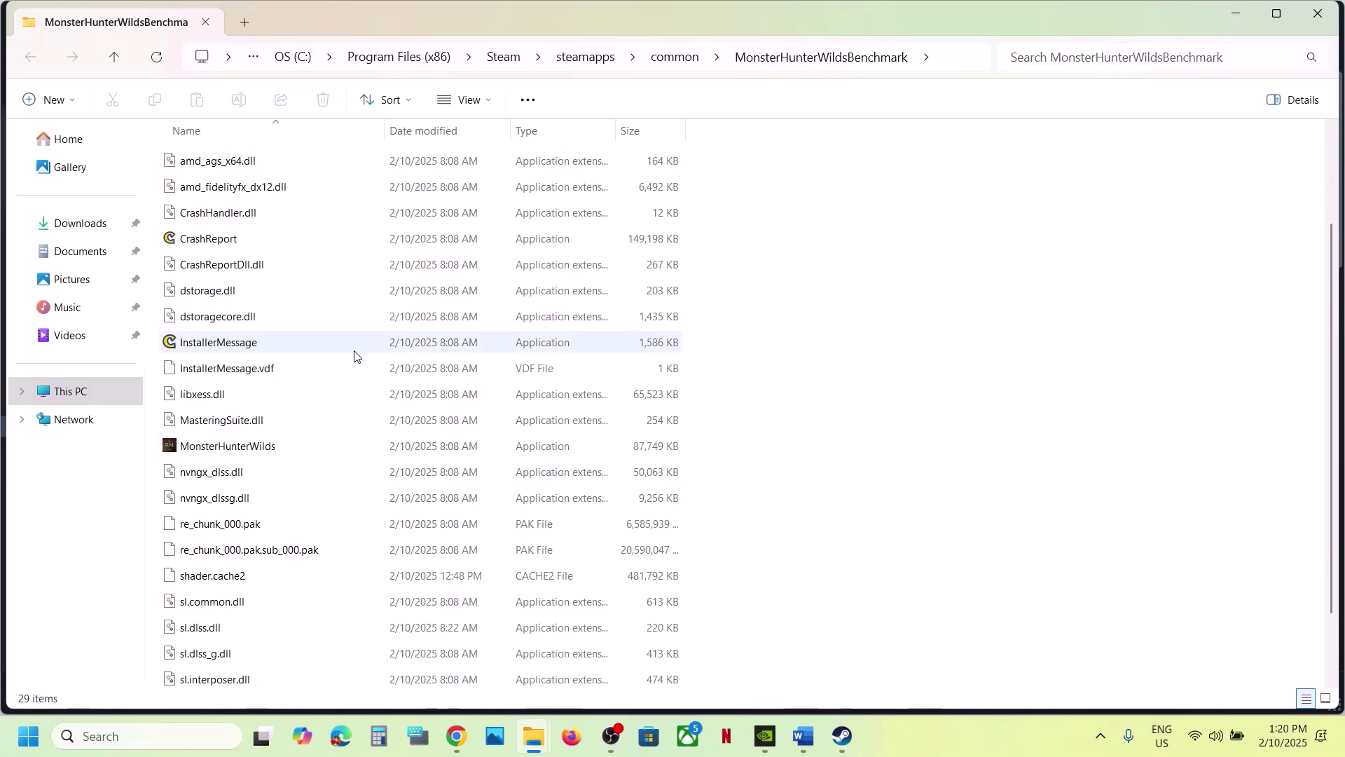
scroll(354, 356, "up", 2)
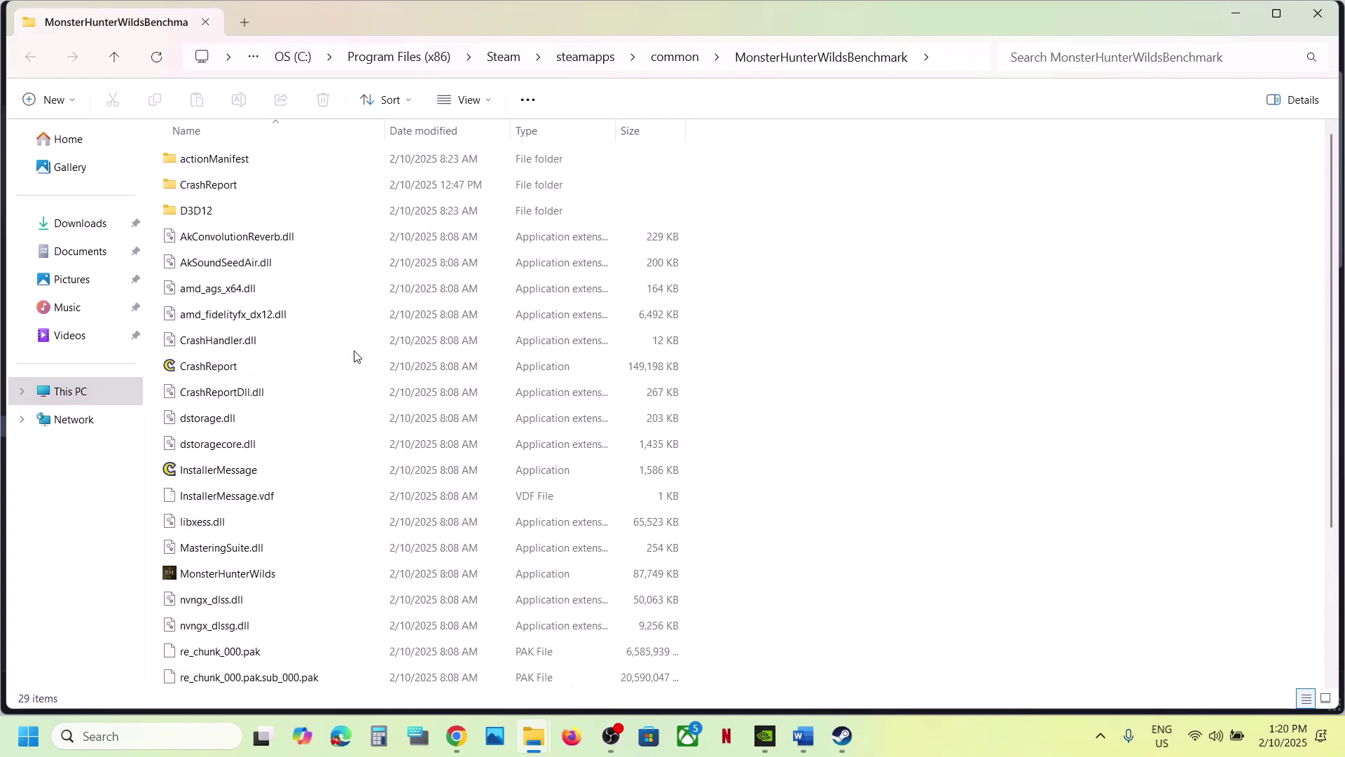
Set the MonsterHunterWilds application to run as an administrator in its compatibility properties and apply the change
left_click(215, 583)
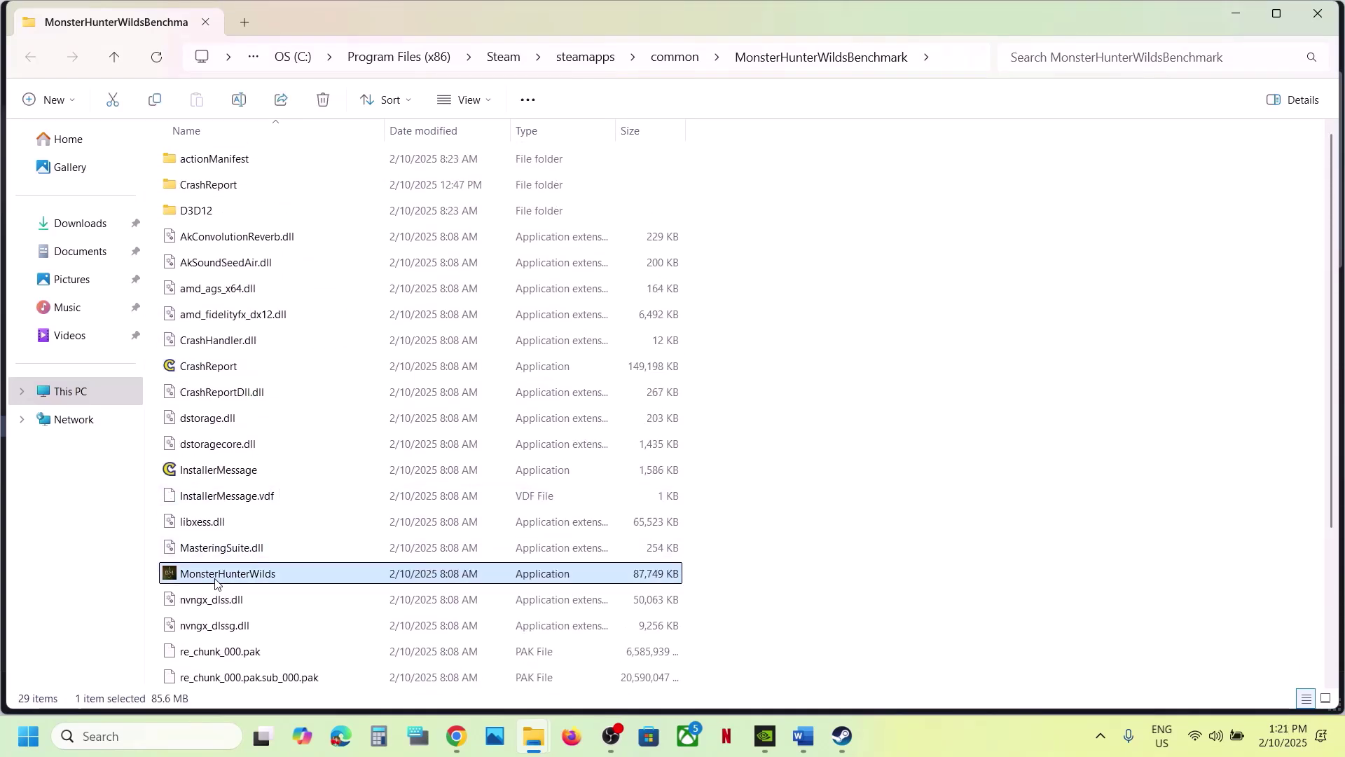
right_click(215, 583)
left_click(284, 492)
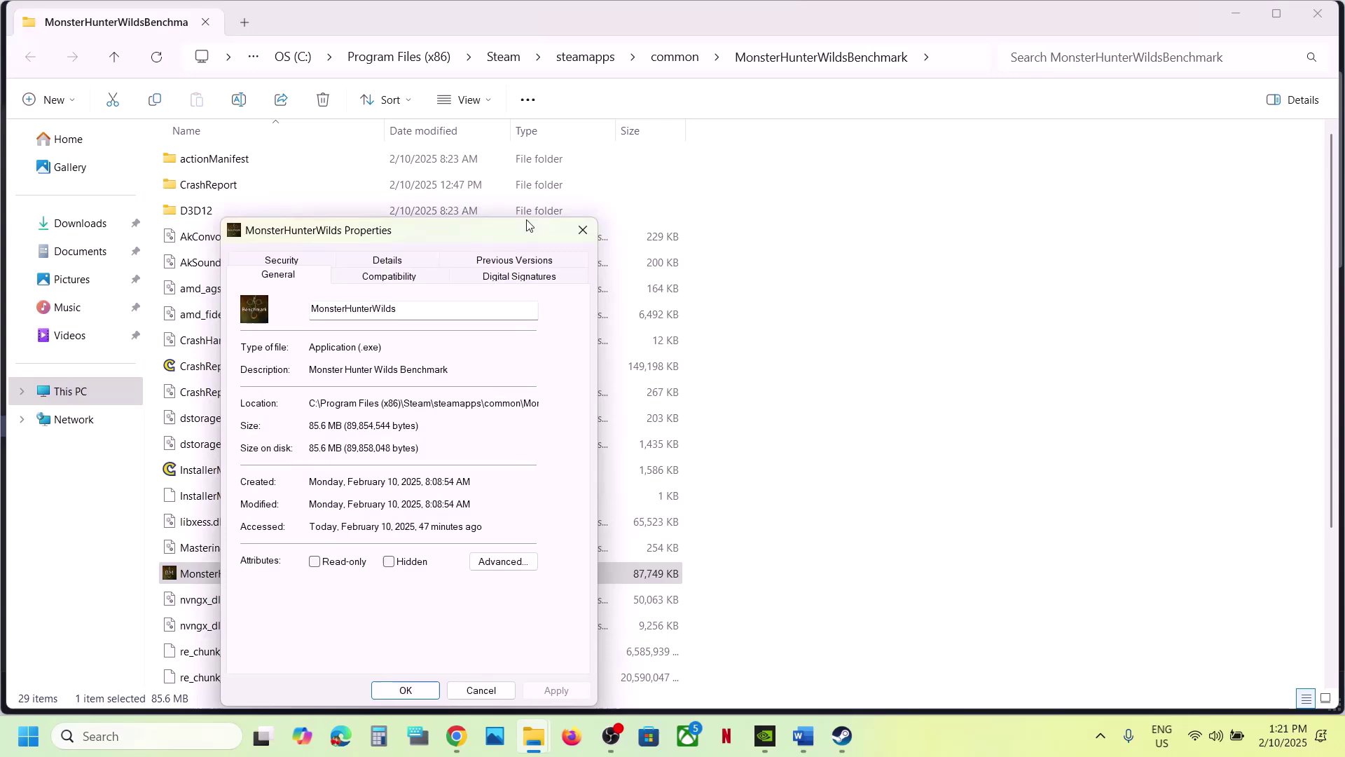
left_click(408, 275)
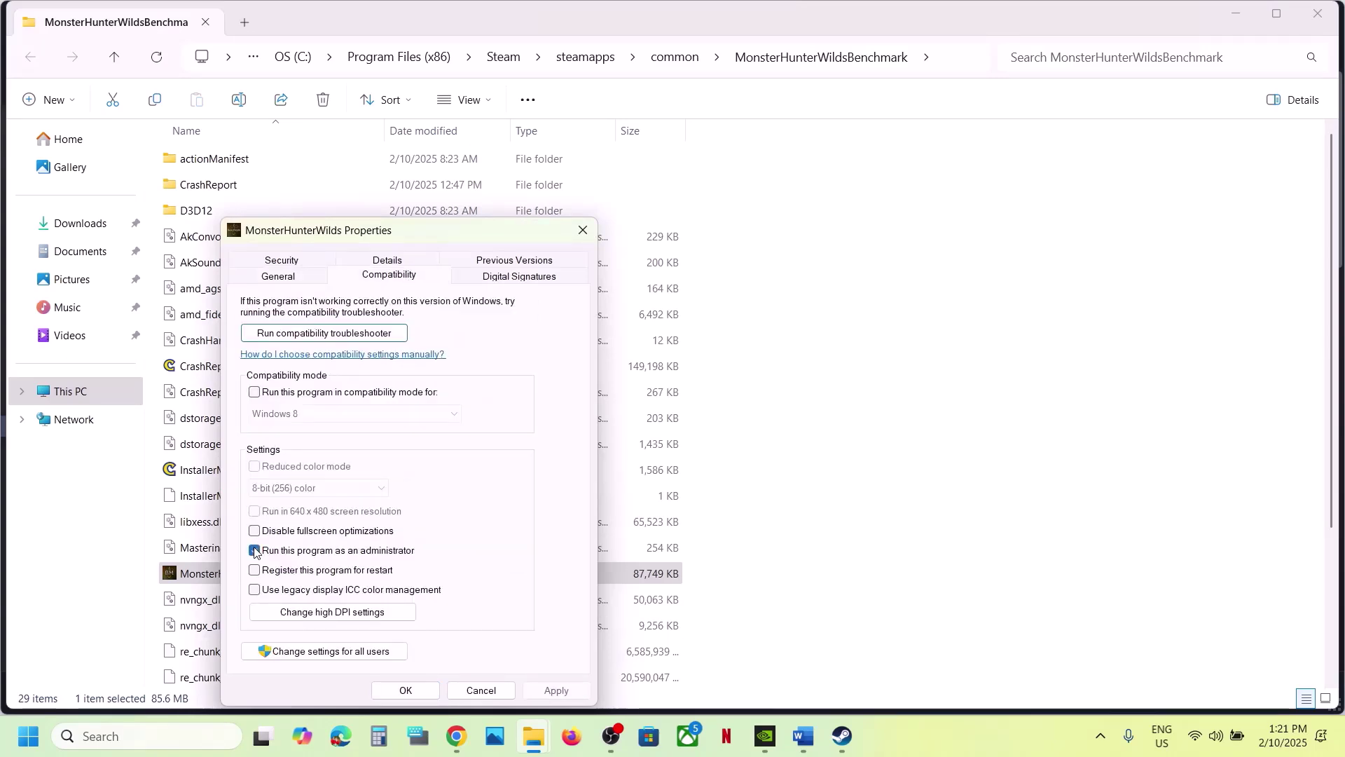
left_click(554, 690)
left_click(419, 691)
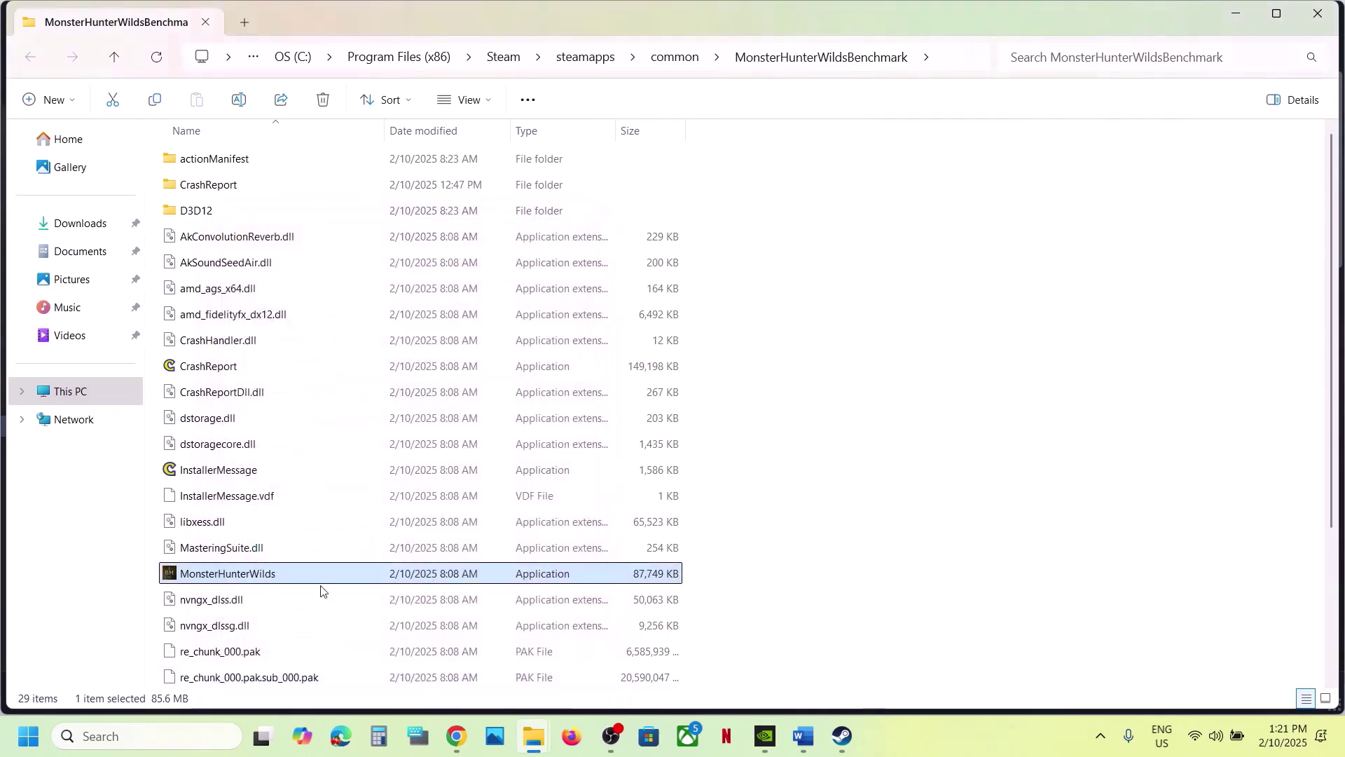
Set the MonsterHunterWilds application to run in compatibility mode for Windows 8 and apply the change
right_click(270, 575)
left_click(339, 487)
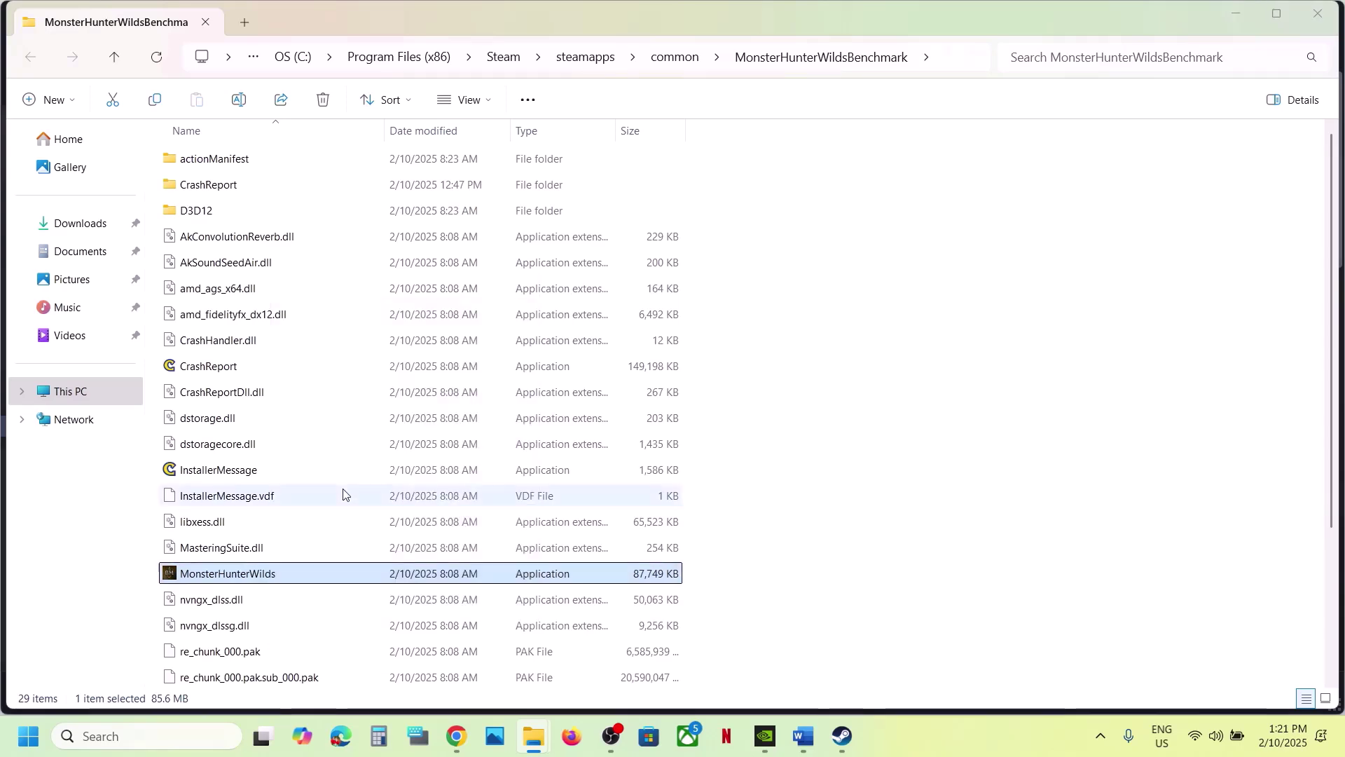
left_click(419, 278)
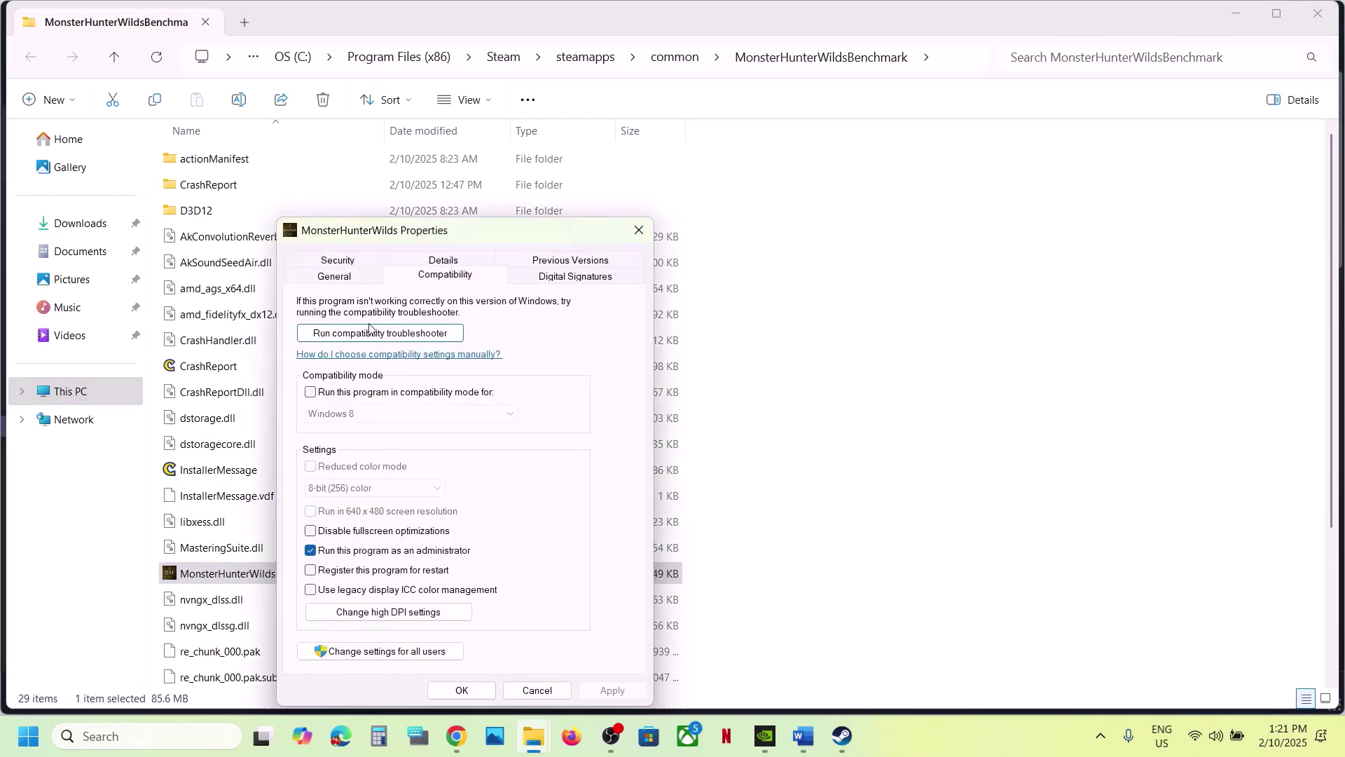
left_click(311, 392)
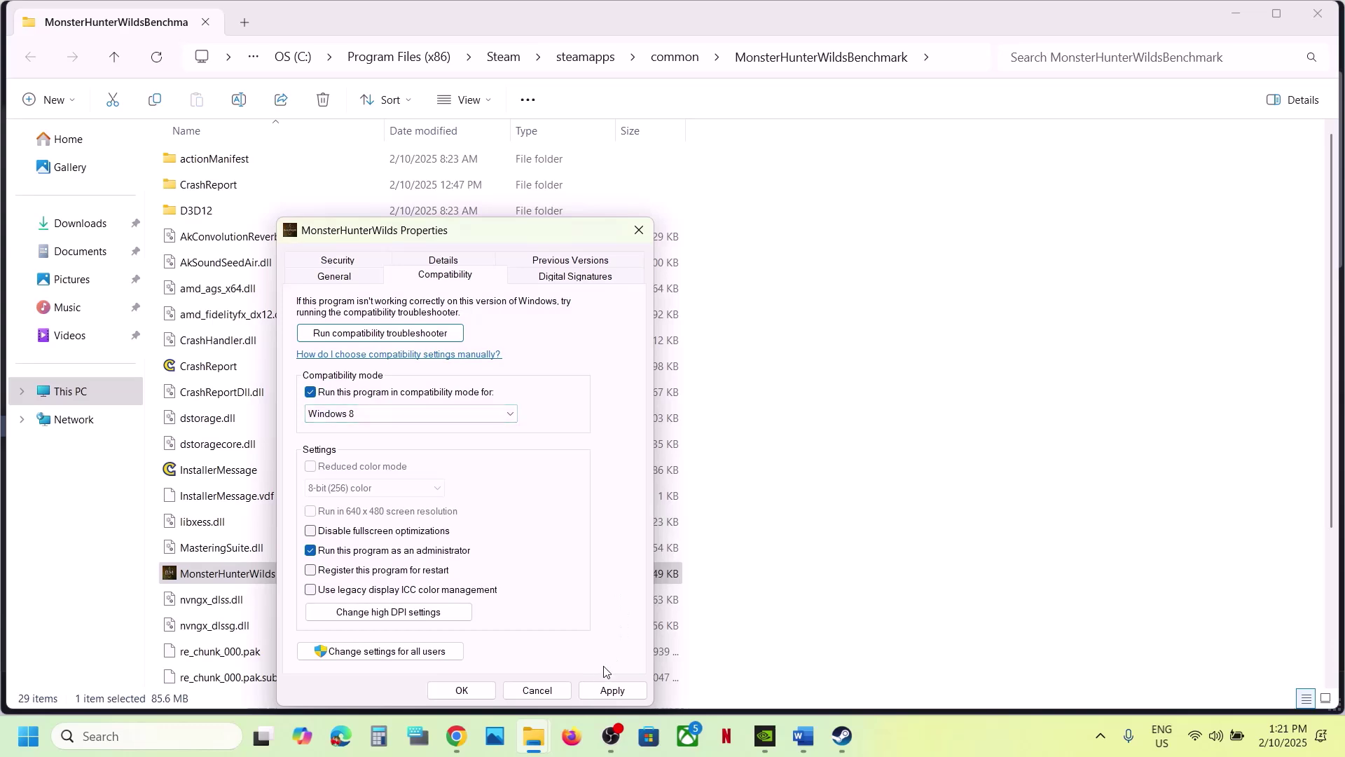
left_click(613, 691)
left_click(463, 690)
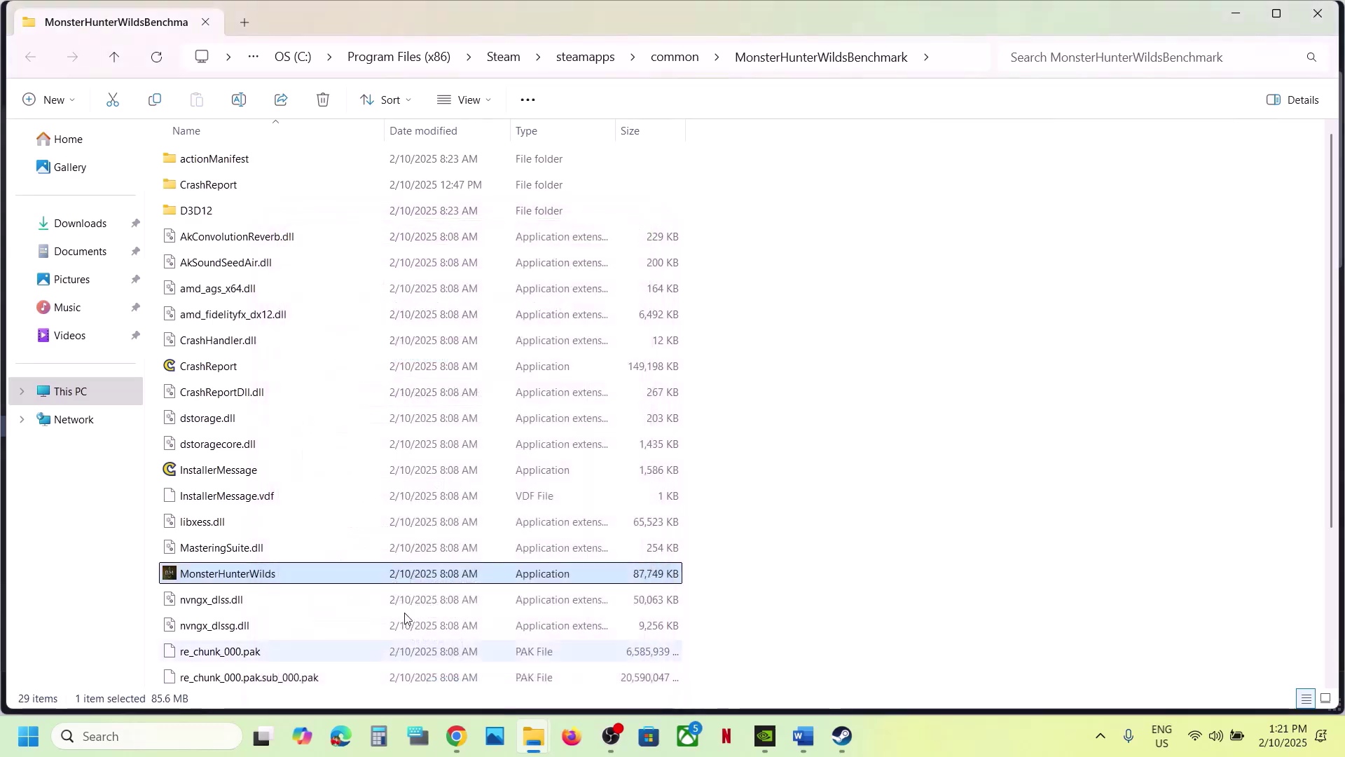
Disable fullscreen optimizations in the compatibility properties of the MonsterHunterWilds application and confirm
right_click(310, 584)
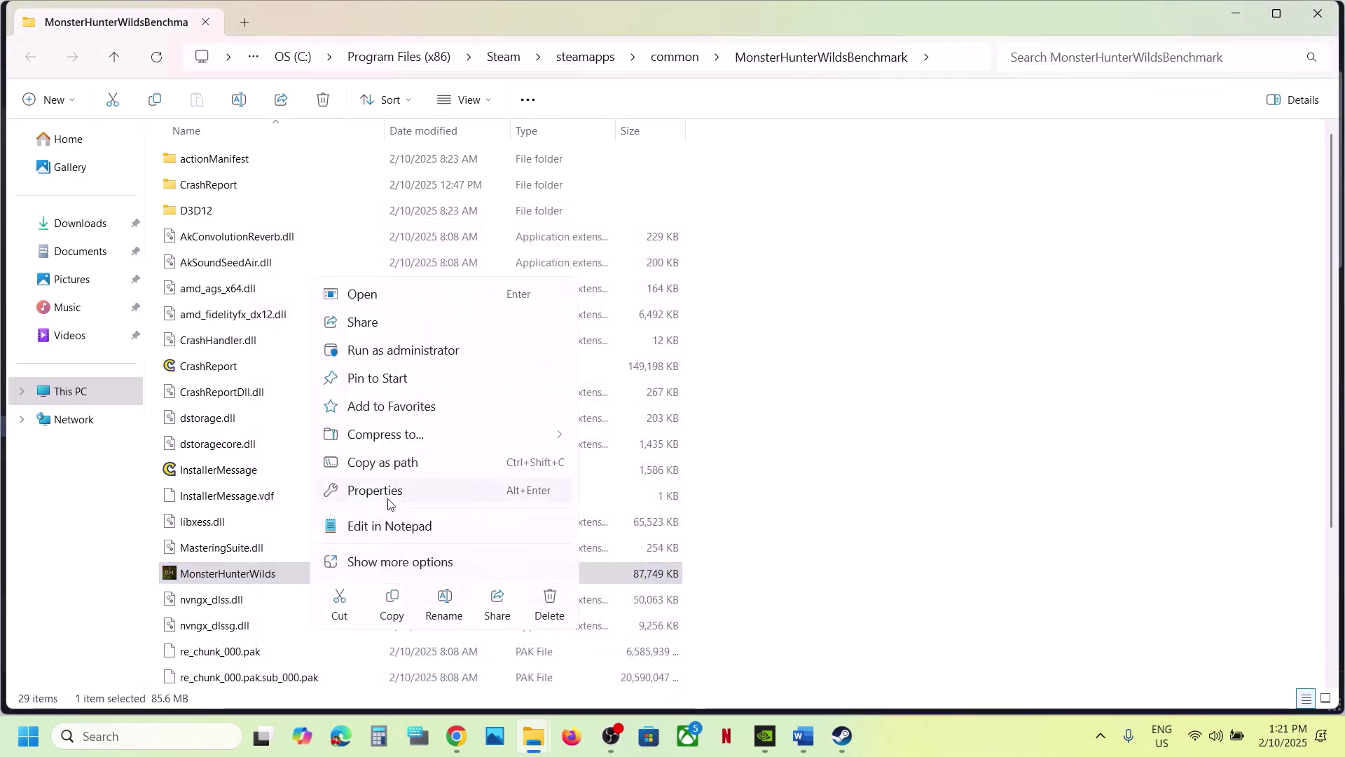
left_click(388, 494)
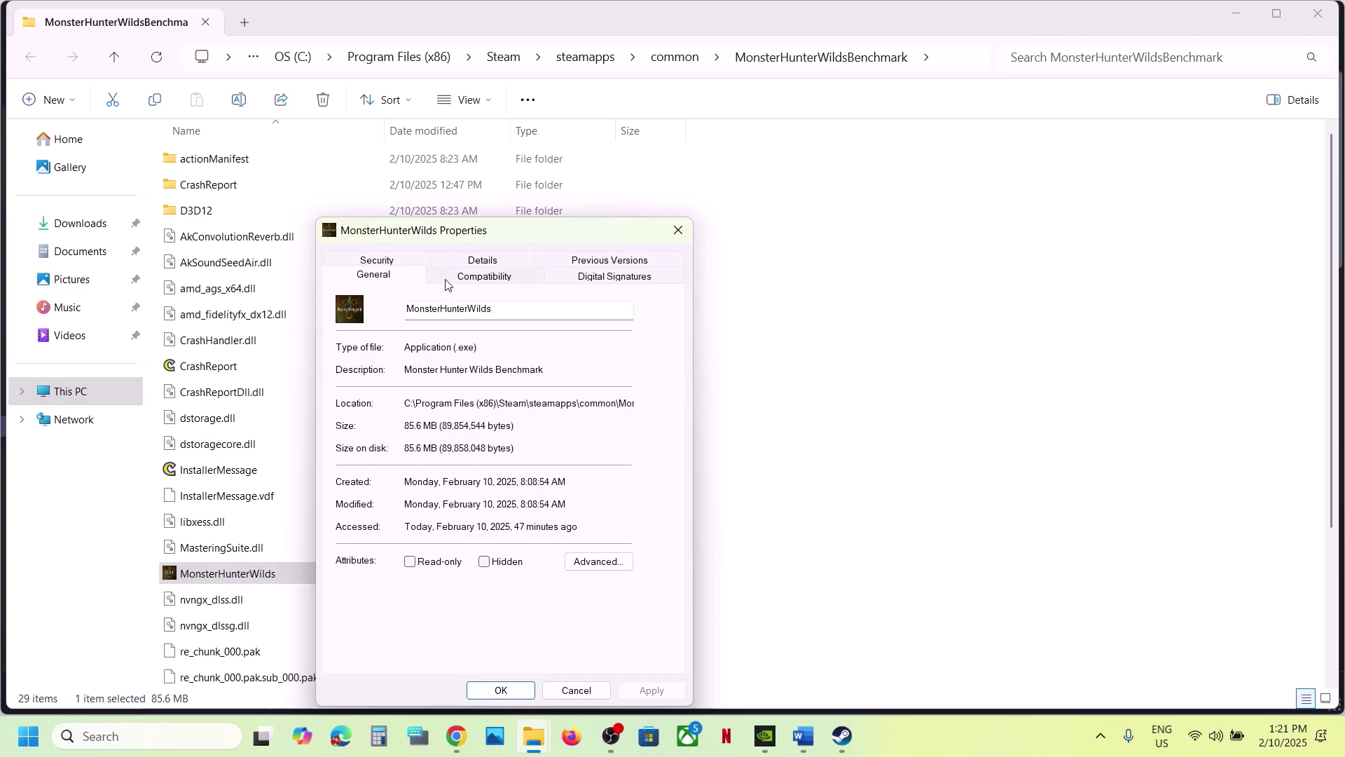
left_click(462, 276)
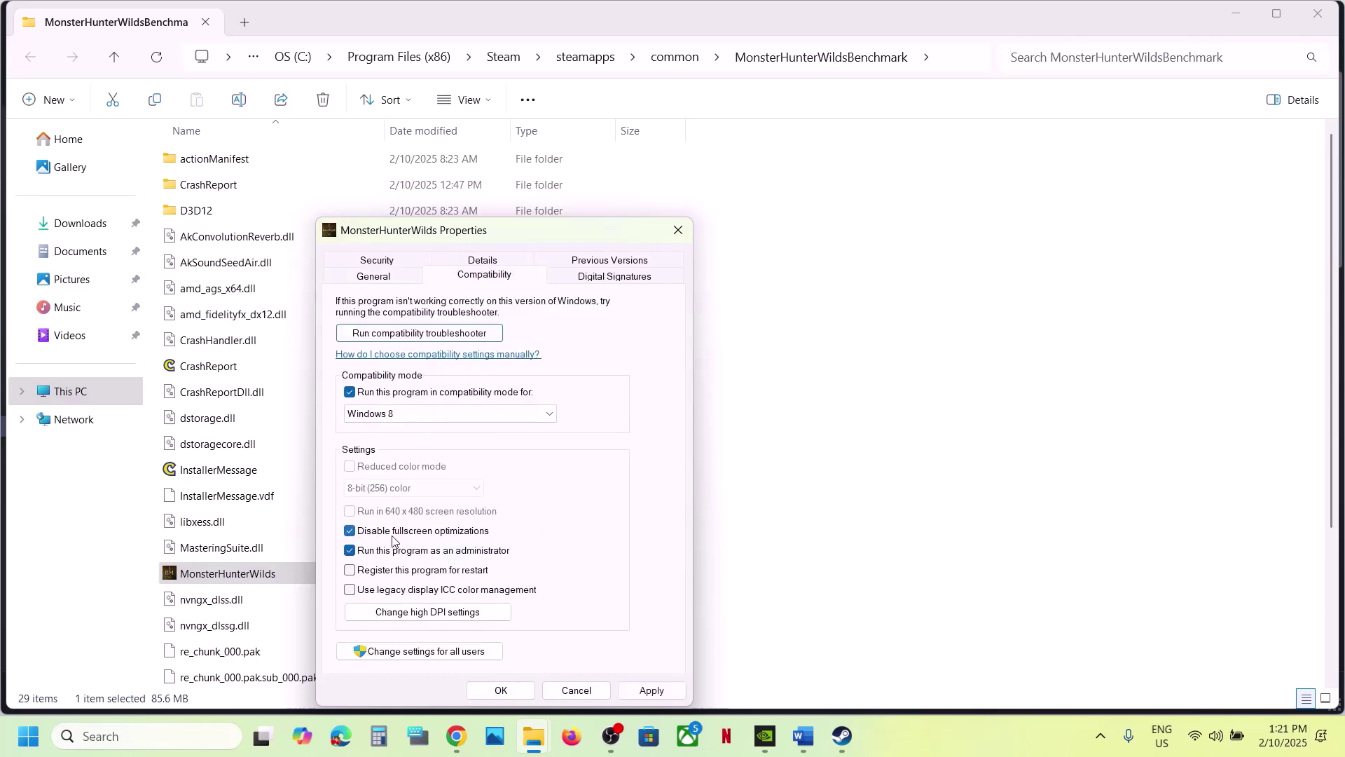
left_click(501, 690)
Turn off compatibility mode, the disabling of fullscreen optimizations and running as administrator for the MonsterHunterWilds application, and apply the changes
right_click(261, 580)
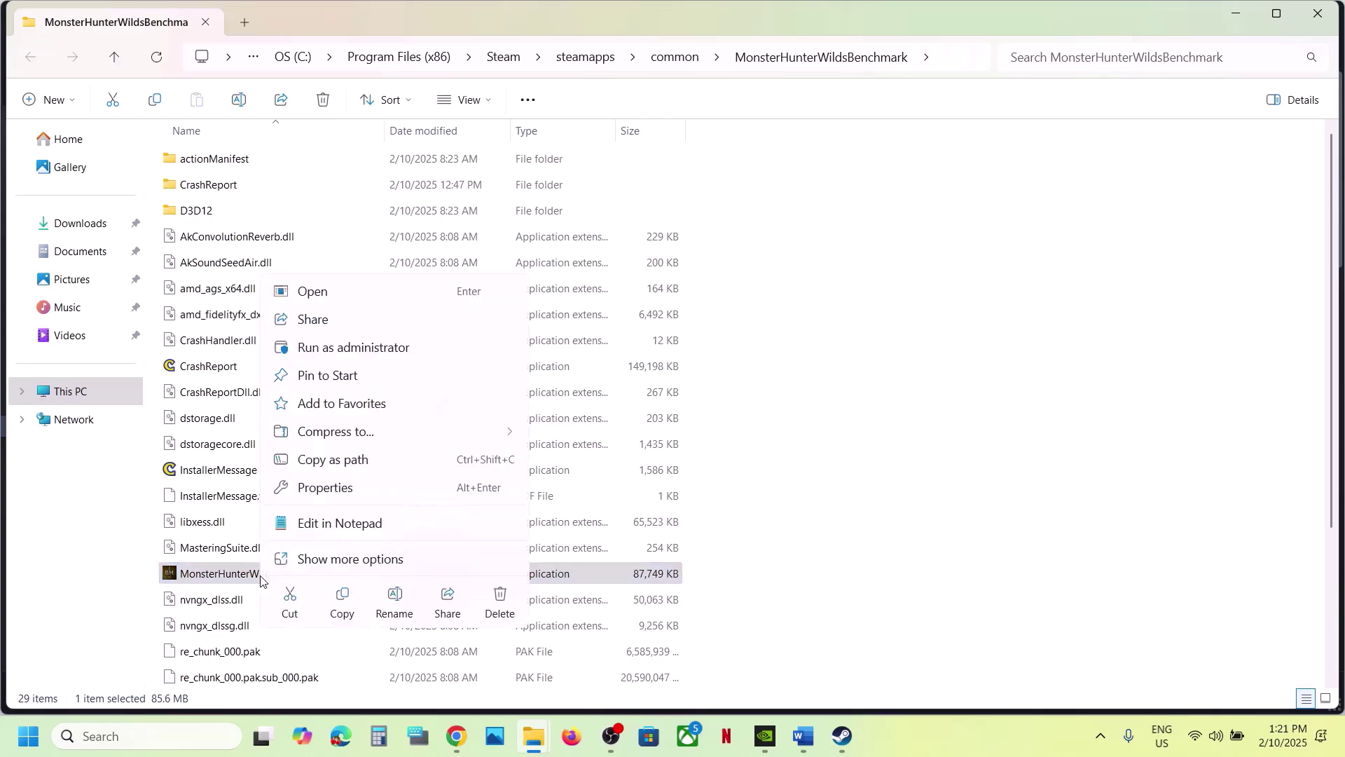
left_click(337, 486)
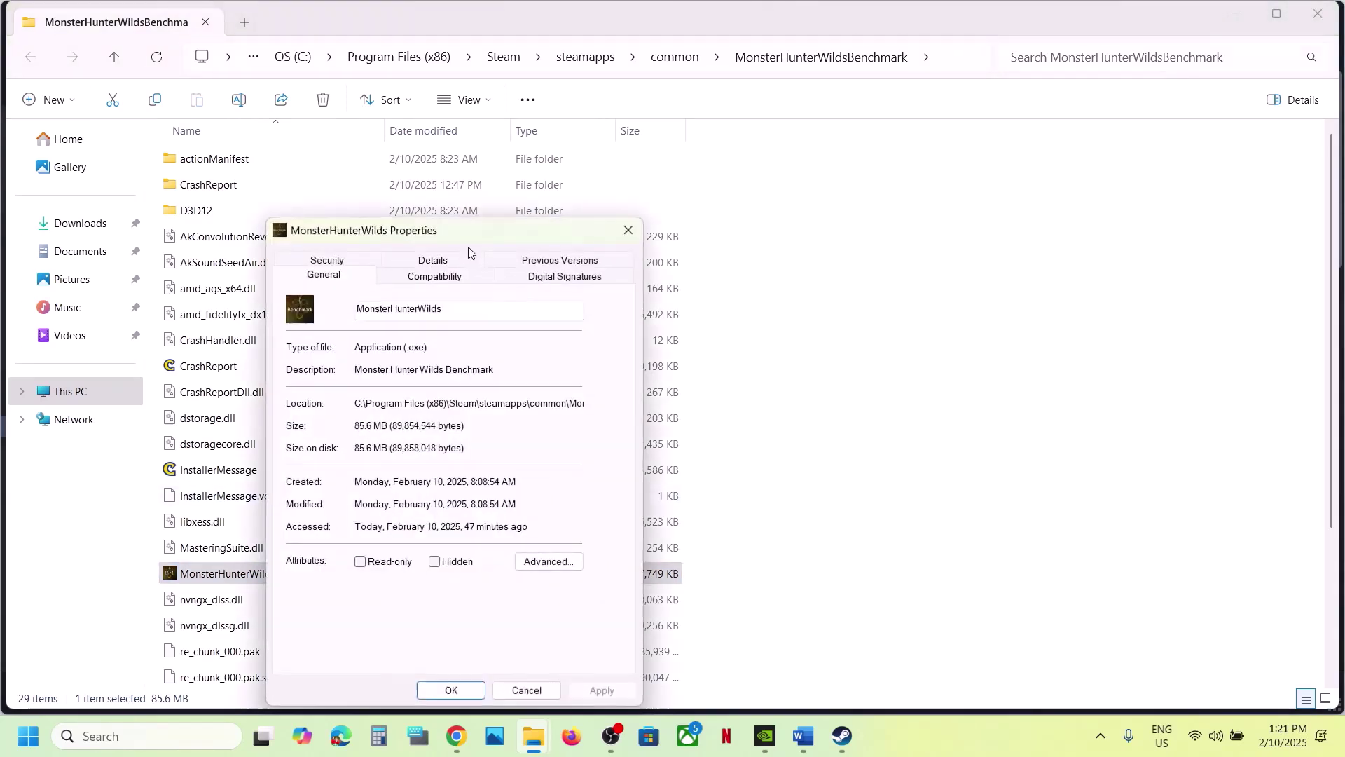
left_click(448, 280)
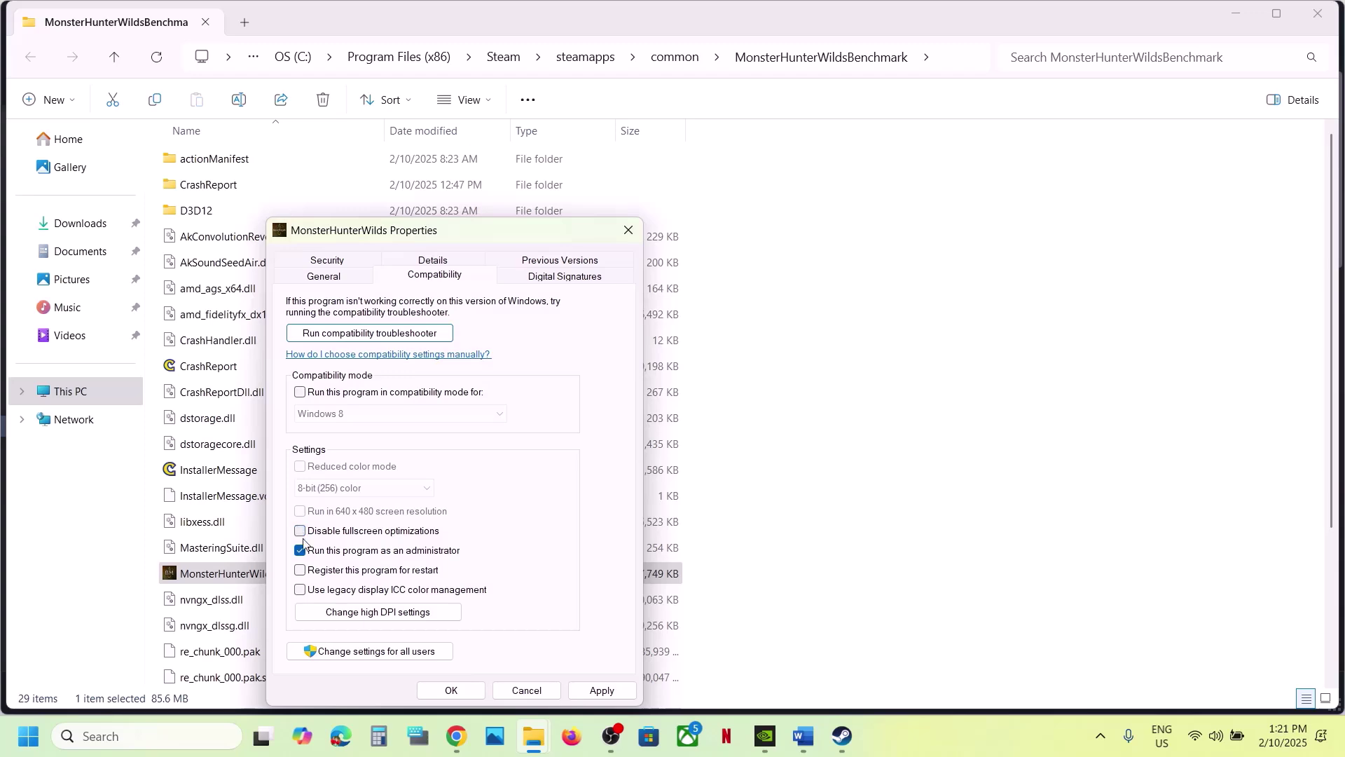
left_click(618, 692)
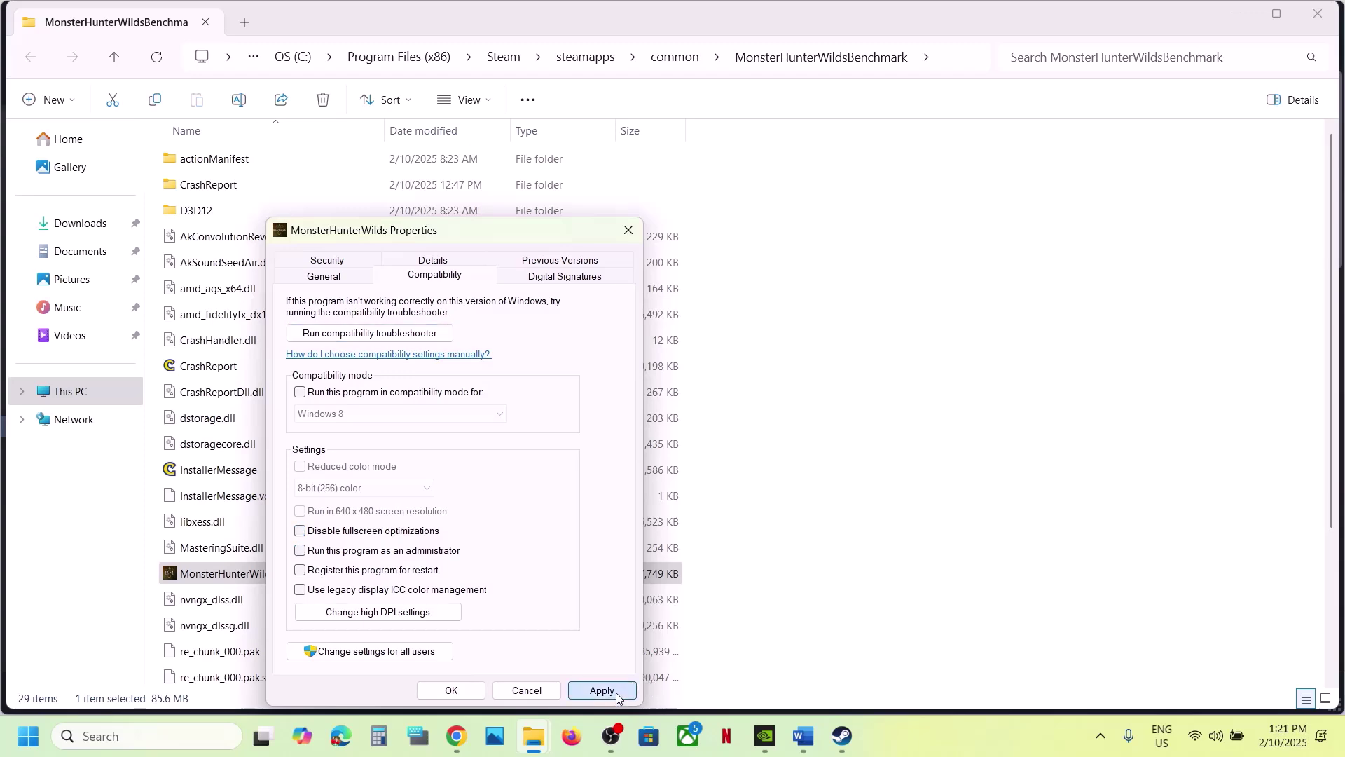
left_click(452, 690)
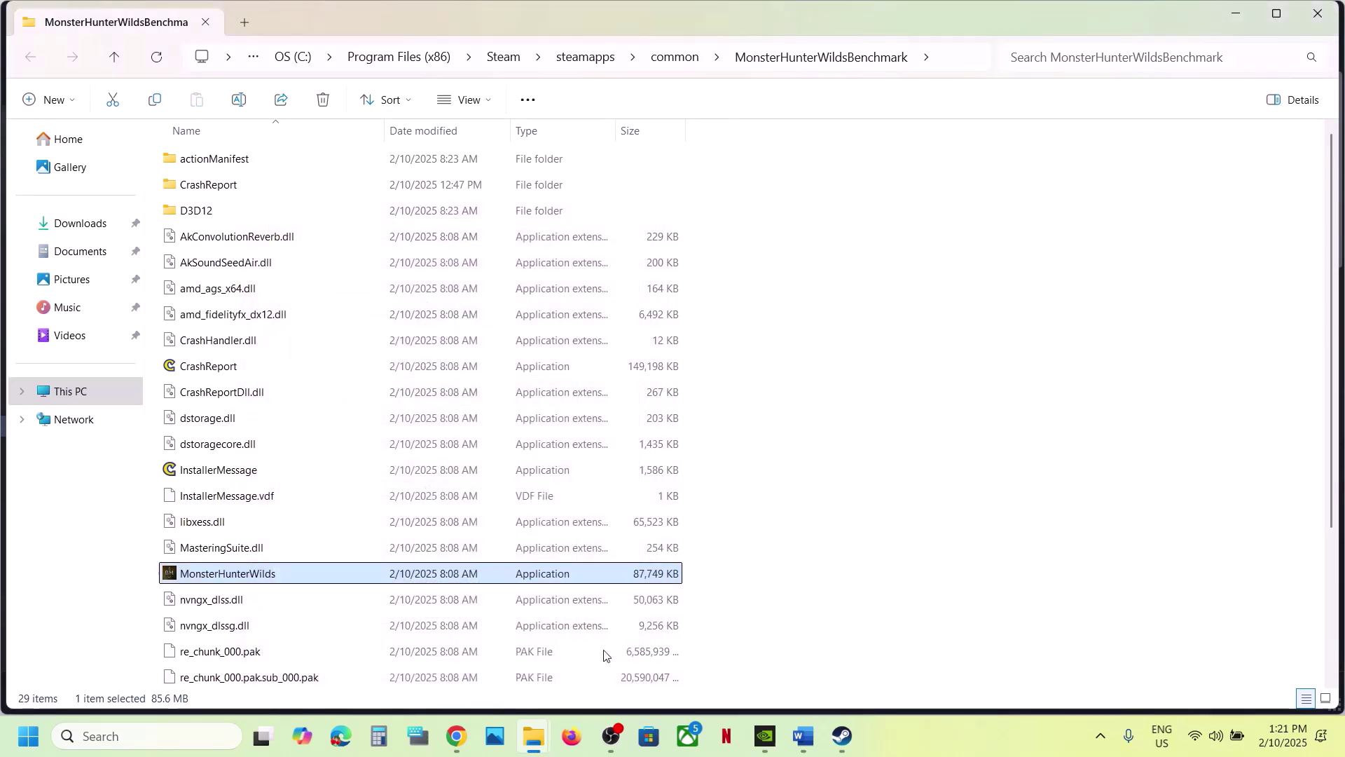
Switch to the Word document and read Step 14 on verifying the game files
left_click(816, 740)
scroll(629, 506, "down", 4)
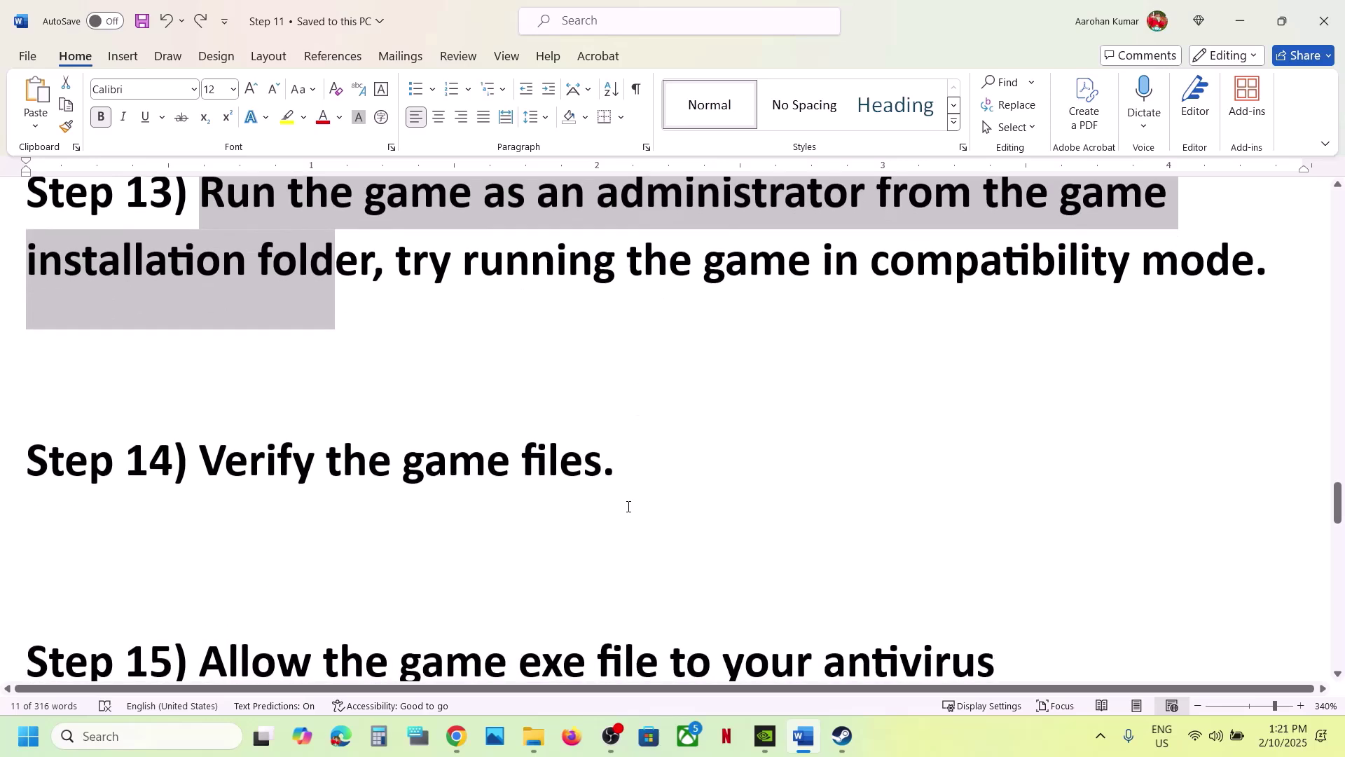
scroll(512, 509, "up", 1)
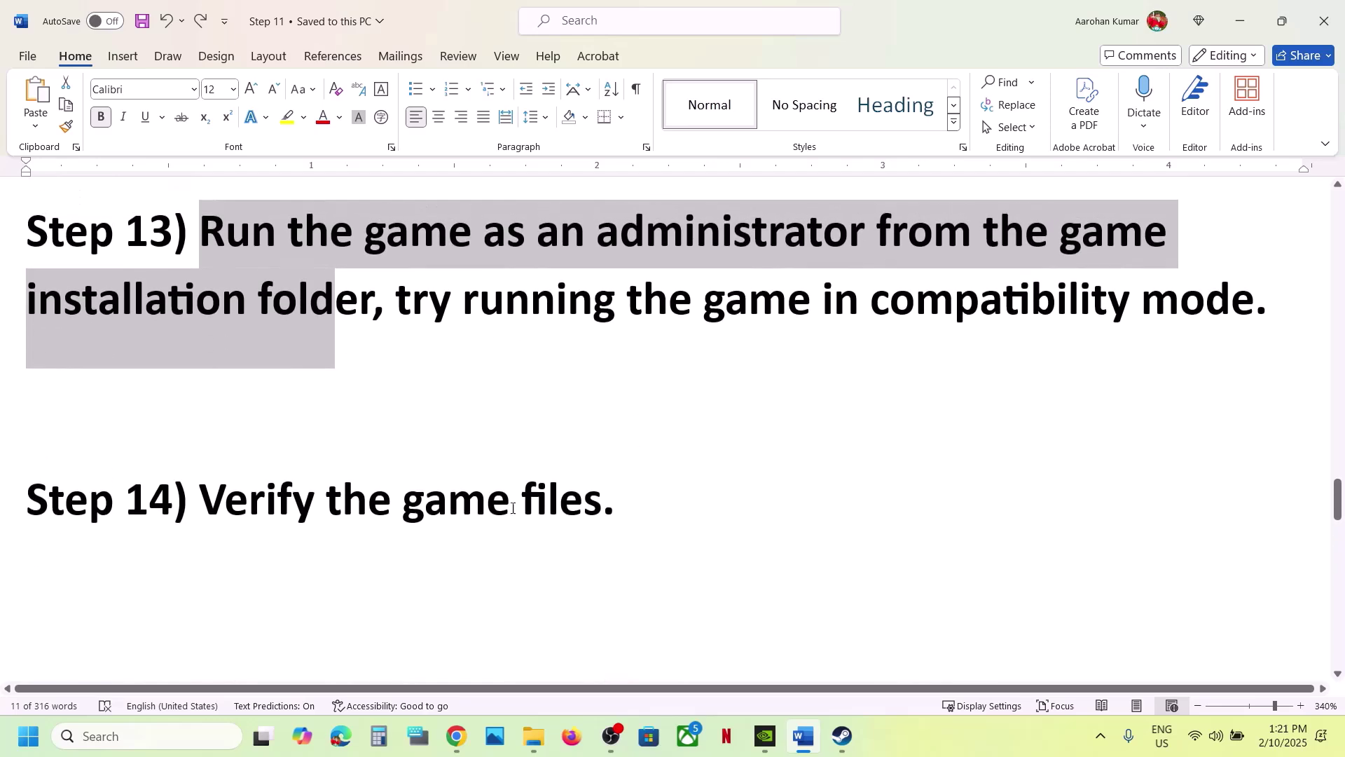
Switch to Steam, view the file verification option in the Installed Files properties of Monster Hunter Wilds Benchmark, and close the properties
left_click(842, 736)
right_click(216, 432)
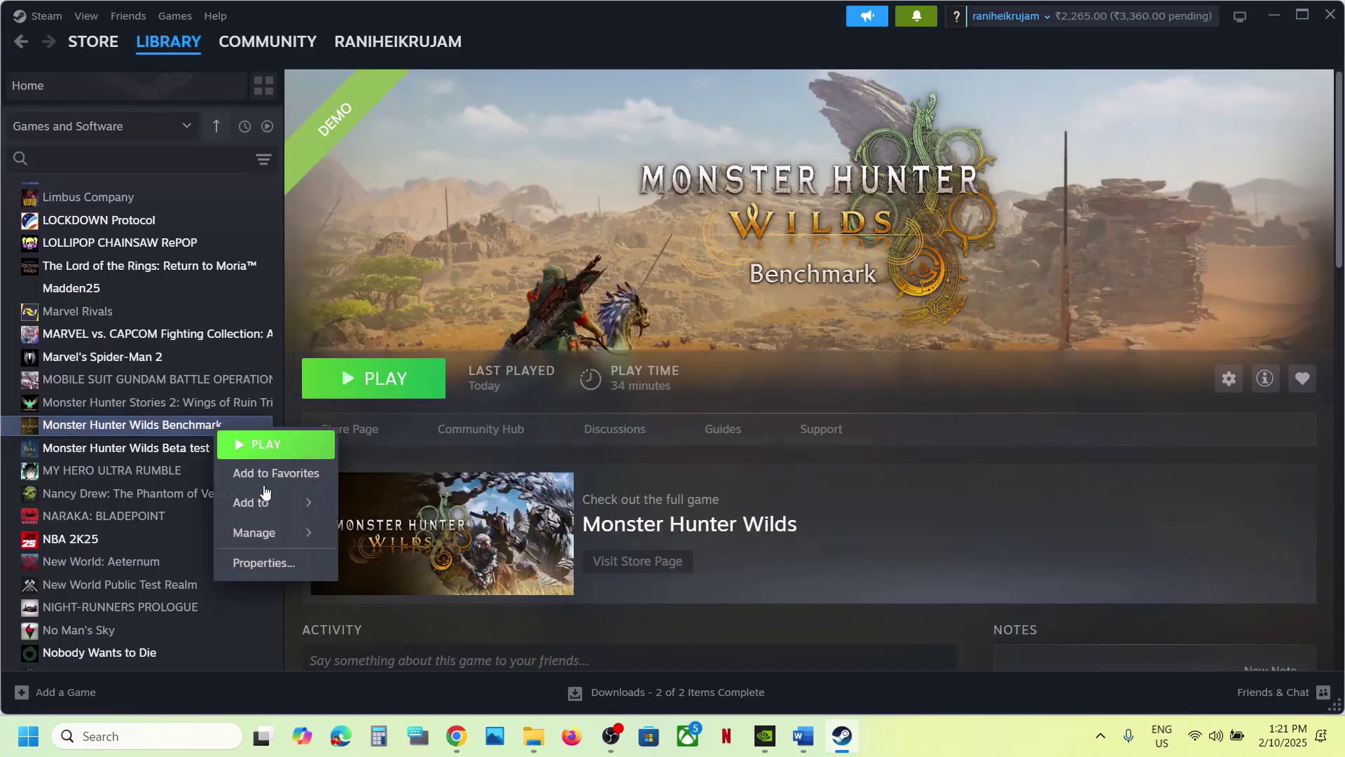
left_click(264, 561)
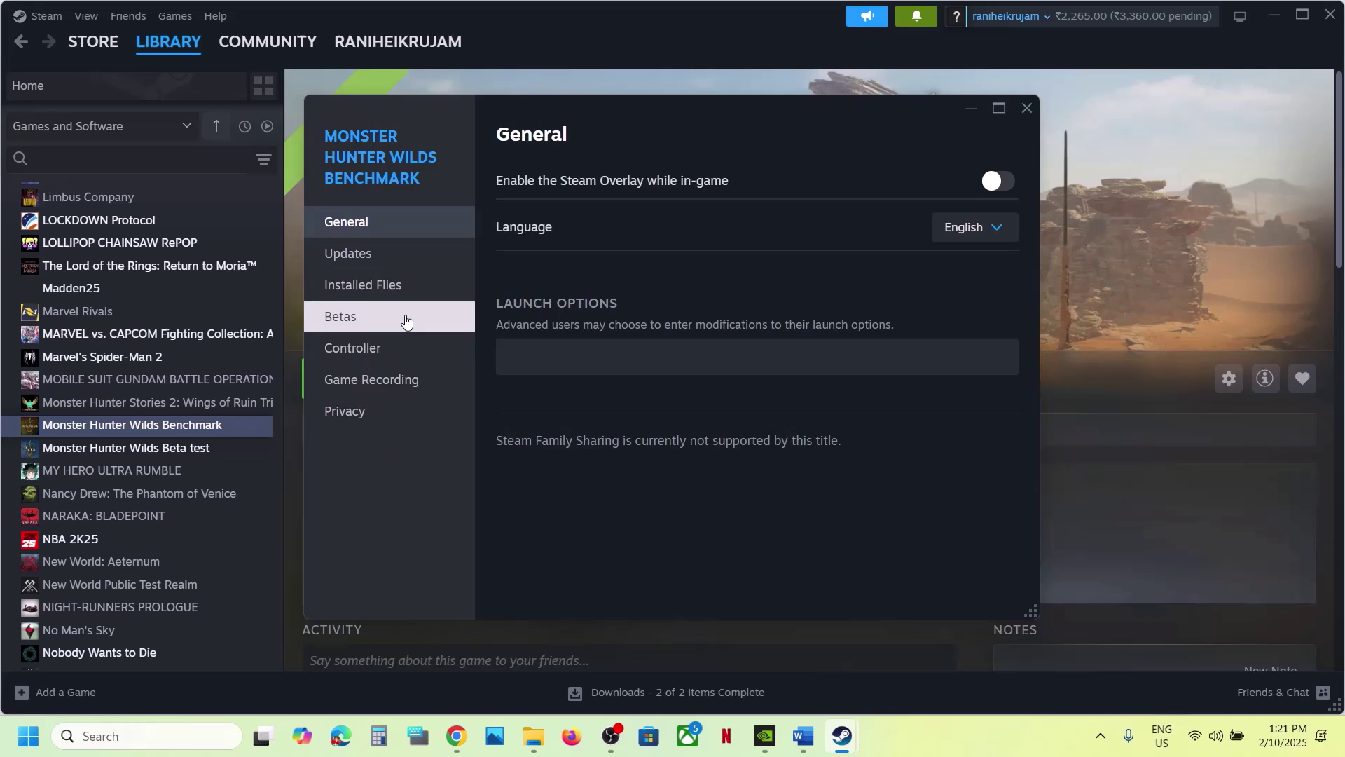
left_click(385, 286)
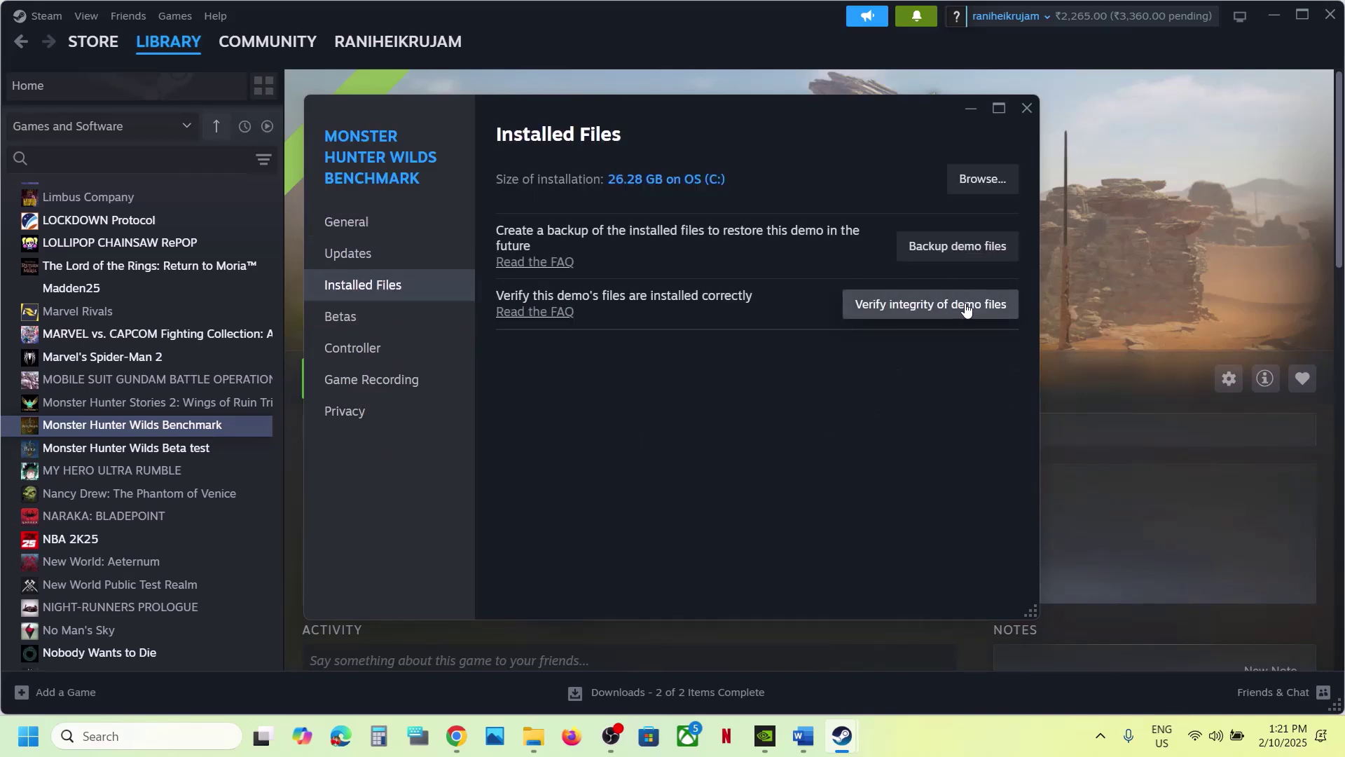
left_click(1028, 108)
Return to the Word document and read Step 15 on allowing the game exe through the antivirus program, Windows Security and Firewall
left_click(804, 737)
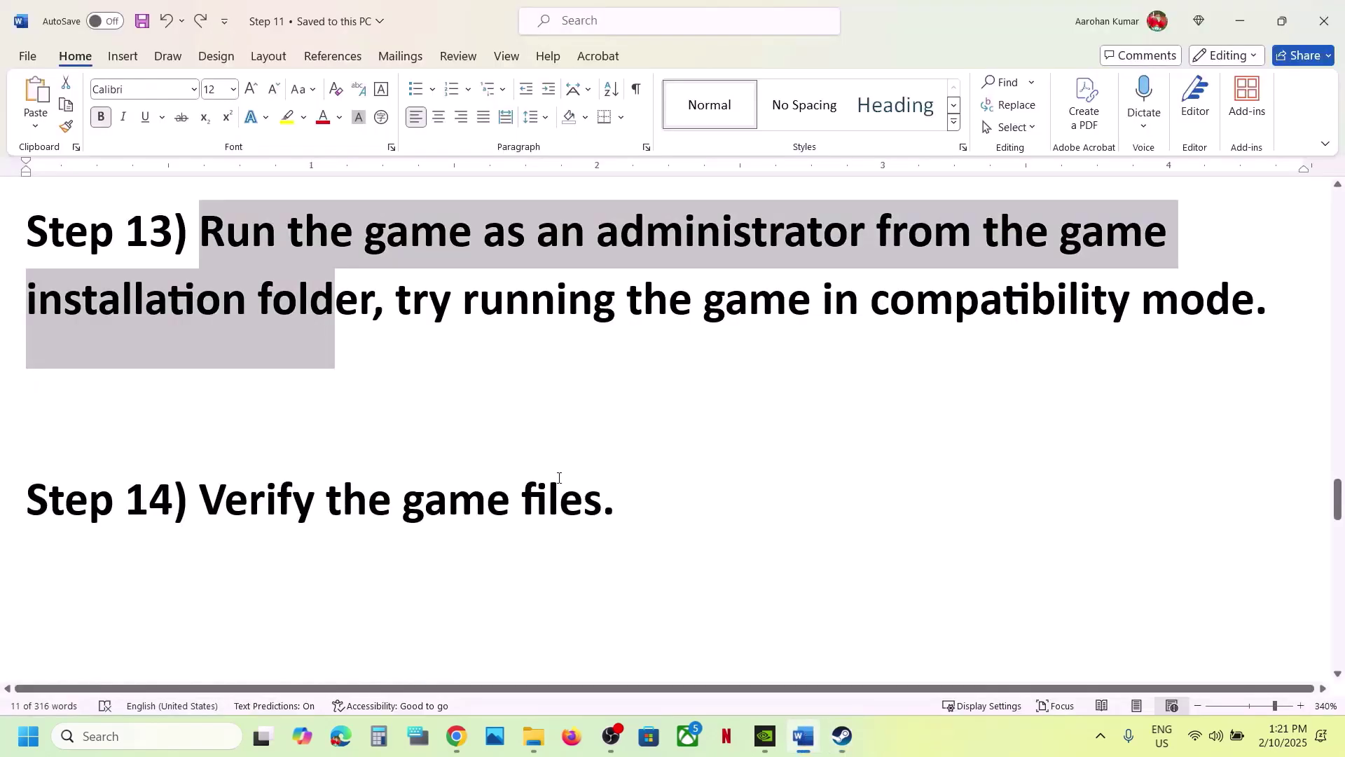
scroll(559, 491, "down", 3)
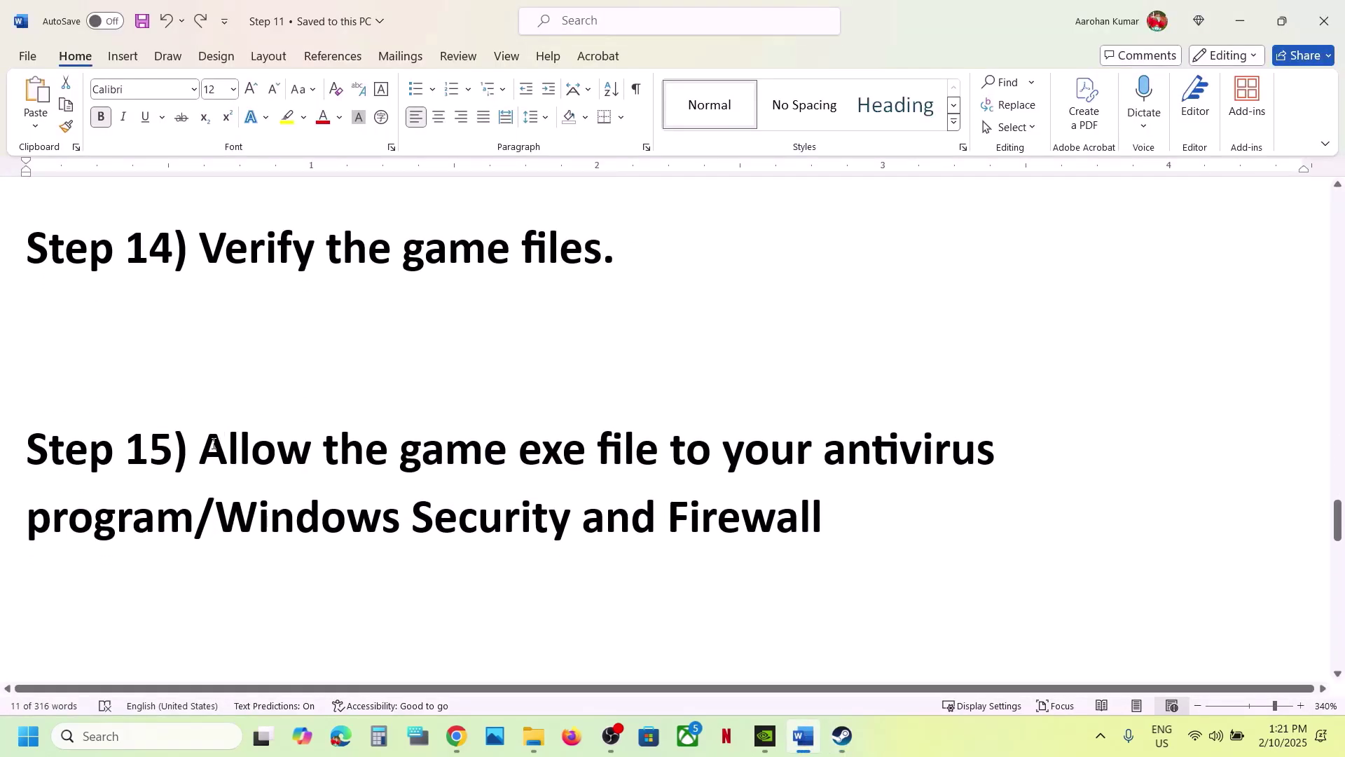
left_click_drag(213, 443, 196, 508)
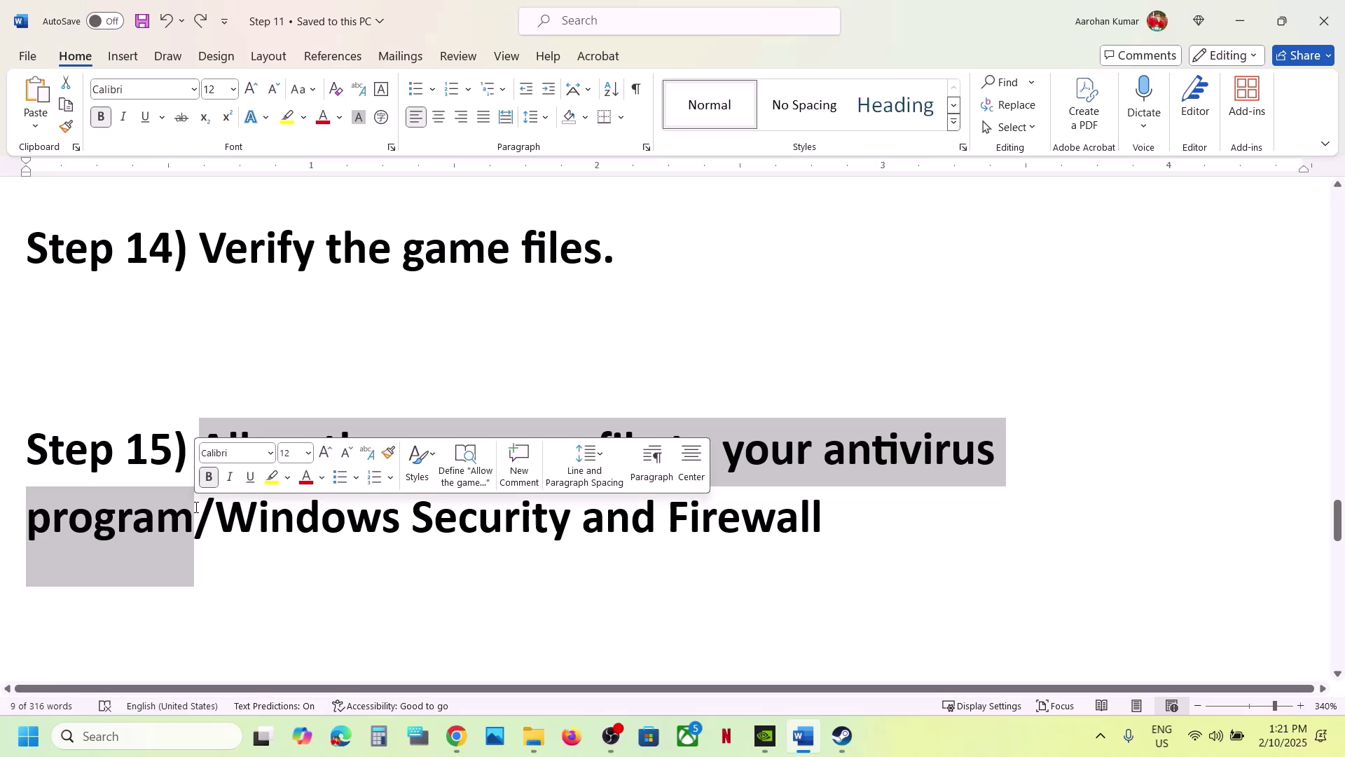
left_click(244, 540)
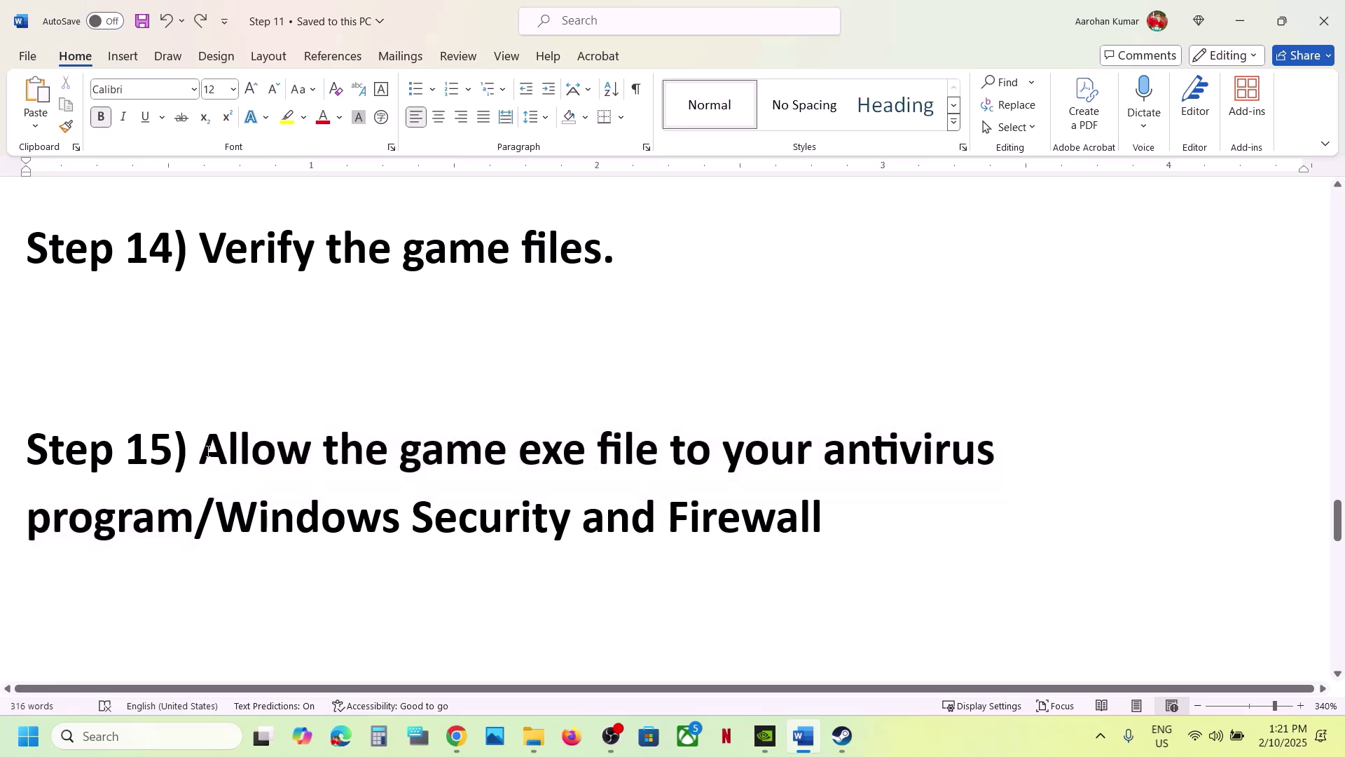
left_click_drag(208, 446, 191, 507)
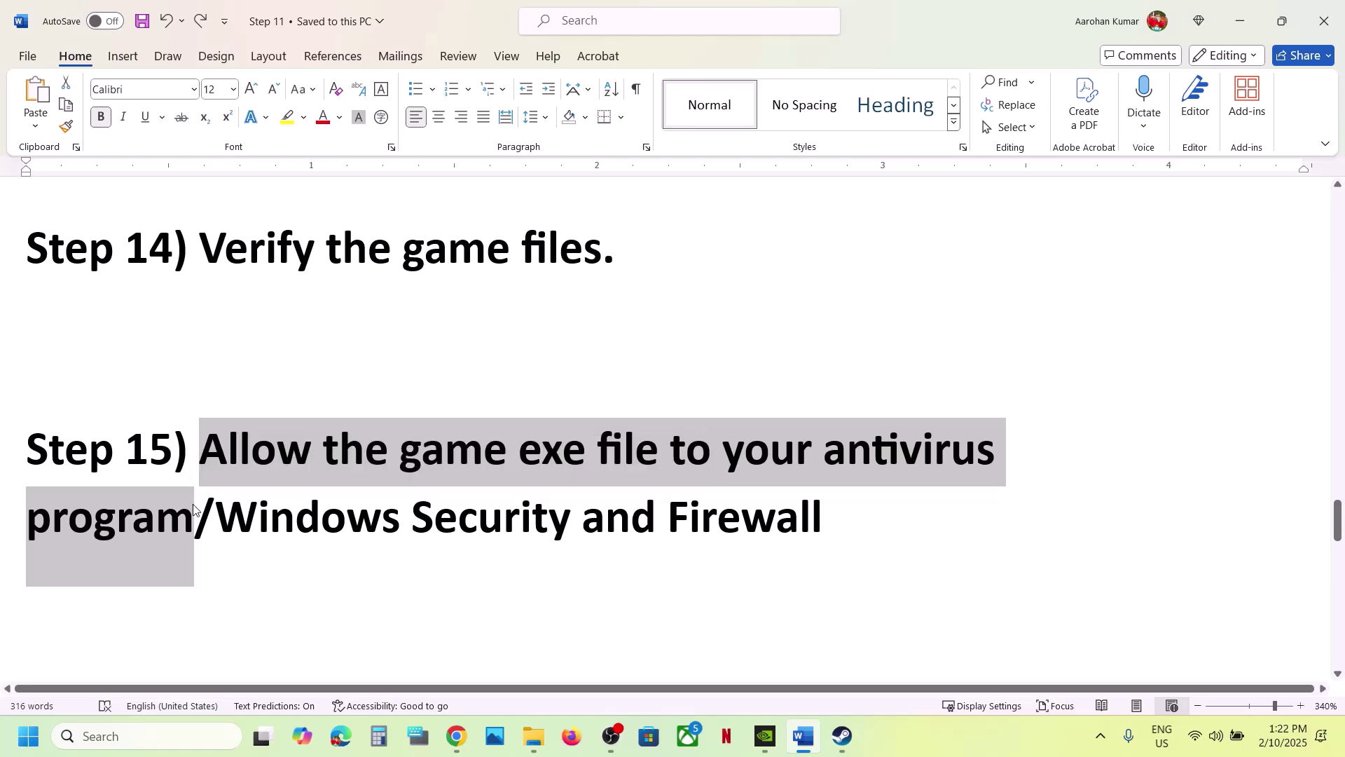
left_click(194, 505)
left_click_drag(225, 516, 506, 497)
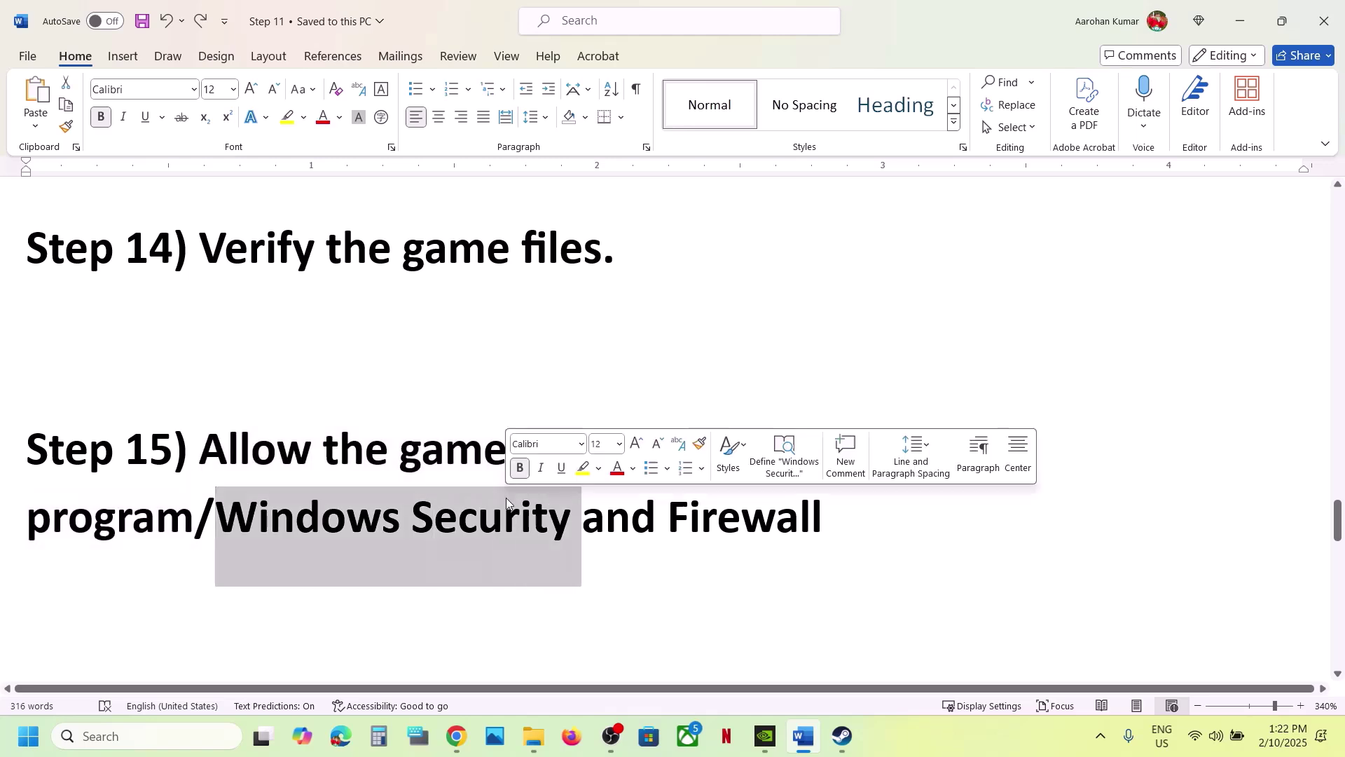
Open the list of apps allowed through Controlled folder access in the ransomware protection settings of Windows Security
key("super+i")
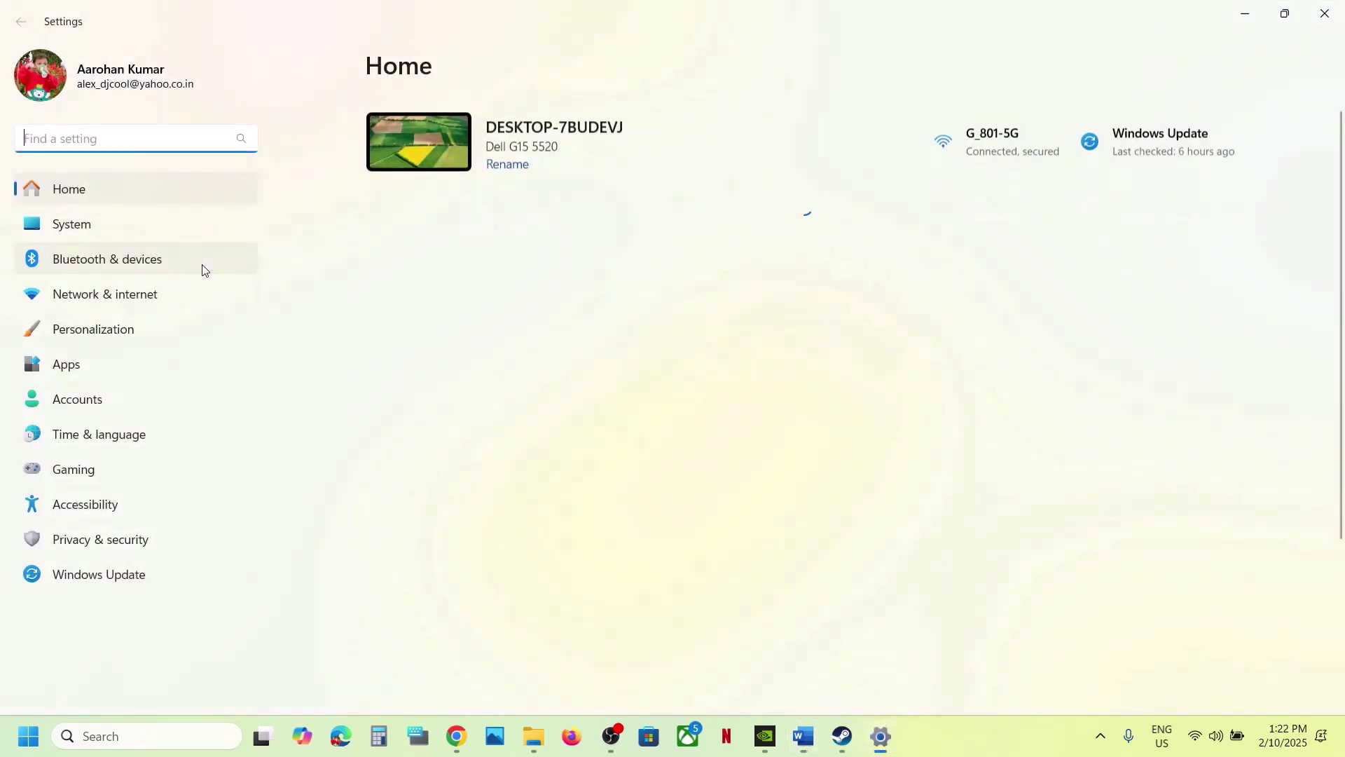
left_click(103, 554)
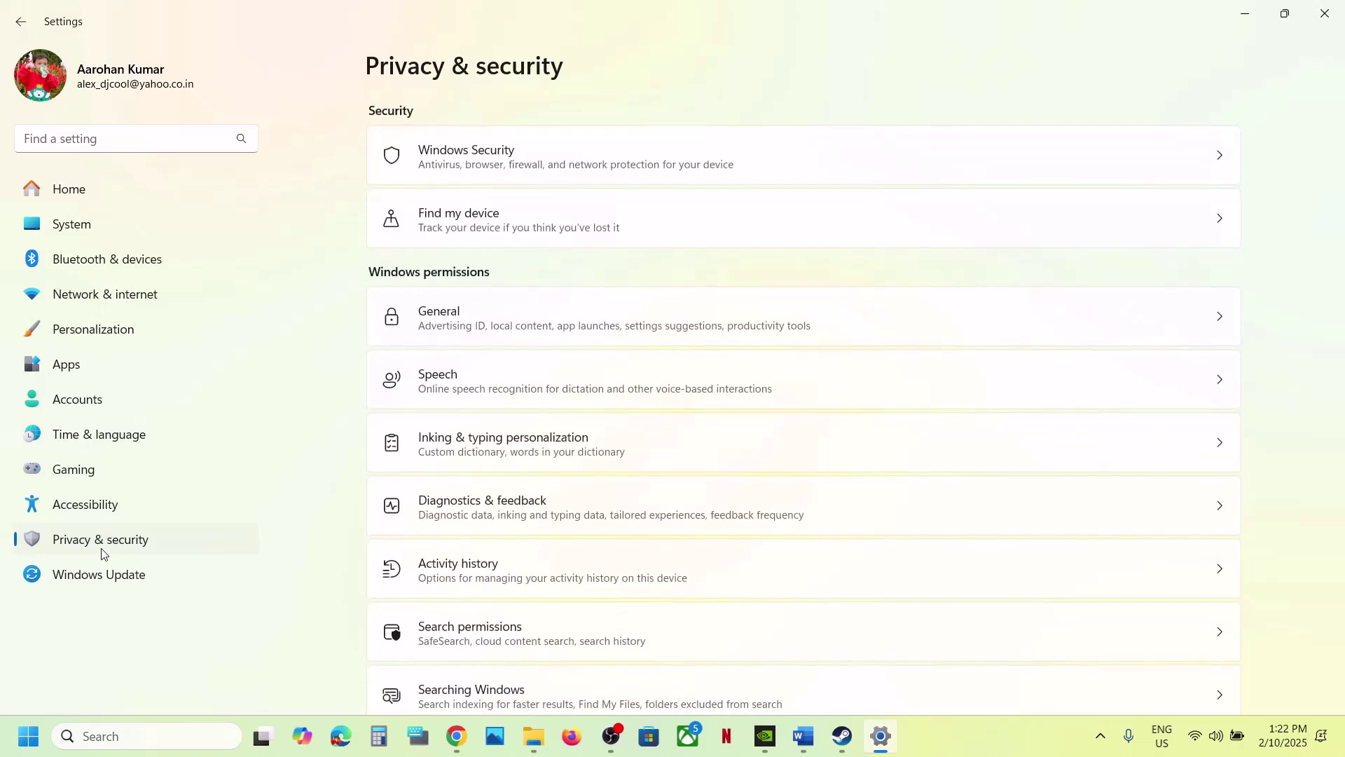
left_click(515, 160)
left_click(503, 265)
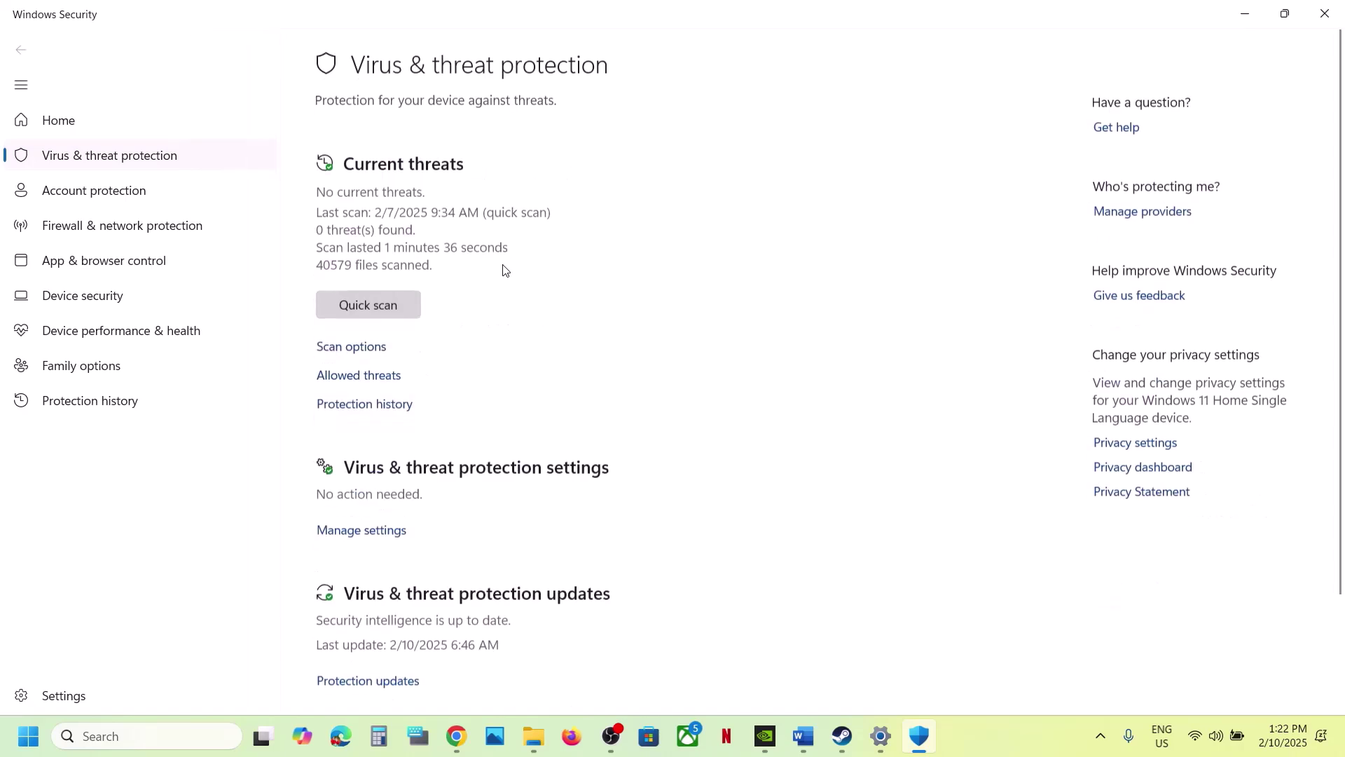
scroll(502, 270, "down", 3)
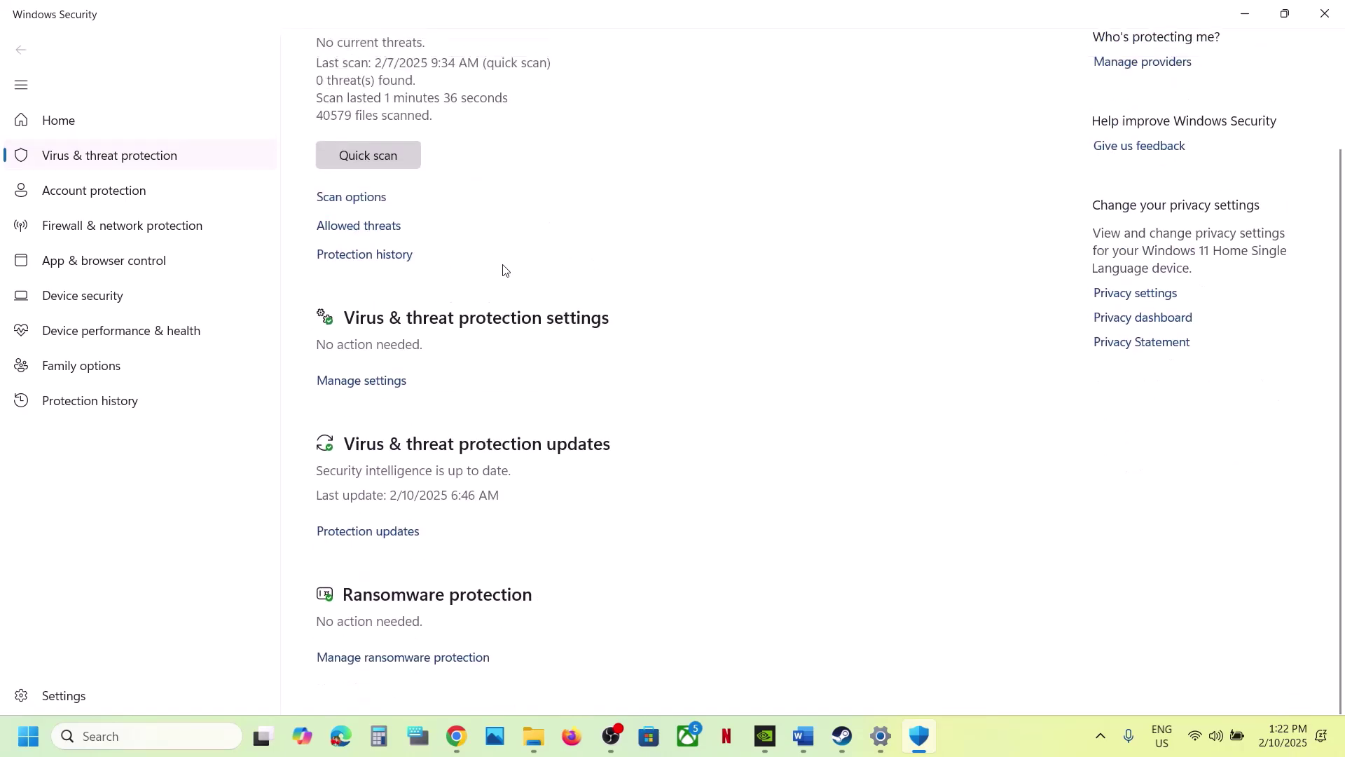
left_click(395, 659)
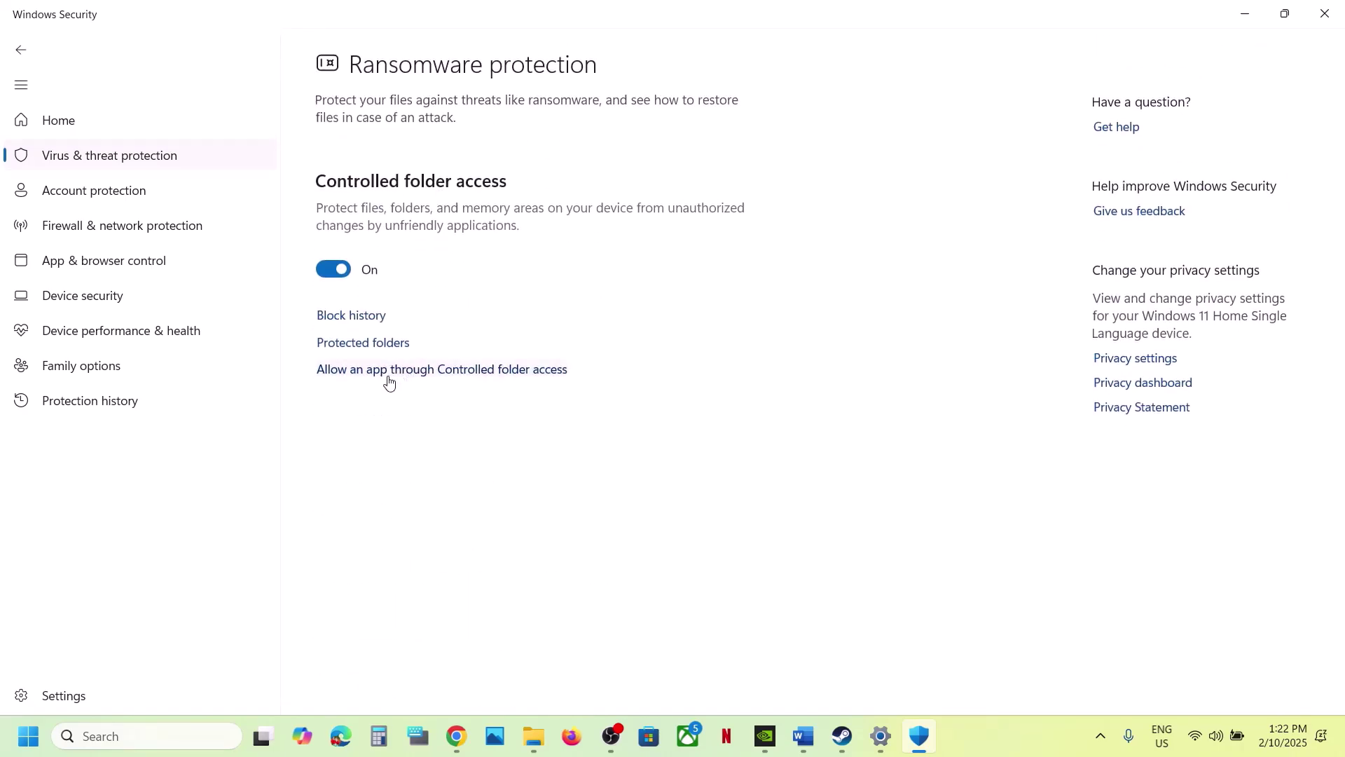
left_click(430, 372)
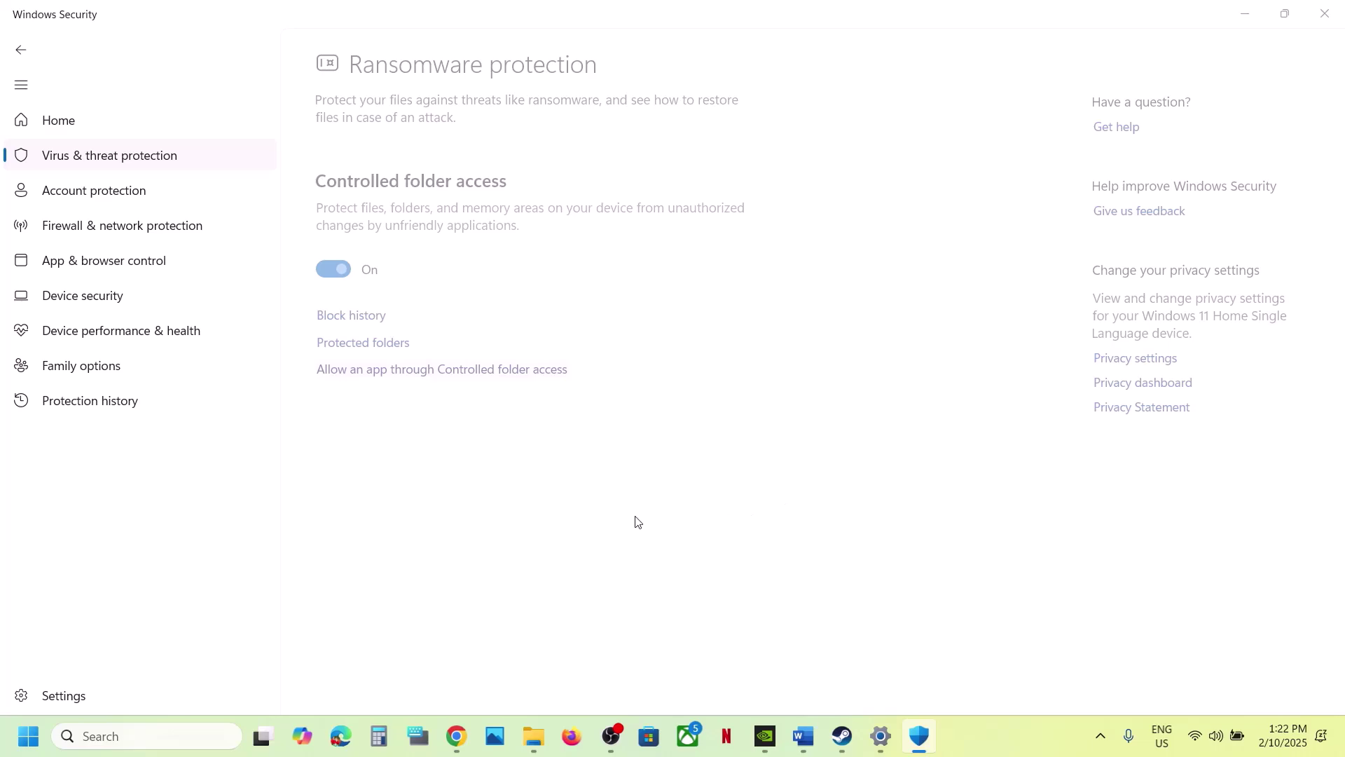
Start adding an allowed app to Controlled folder access by browsing all apps, and open C:\Program Files (x86)
scroll(363, 161, "down", 2)
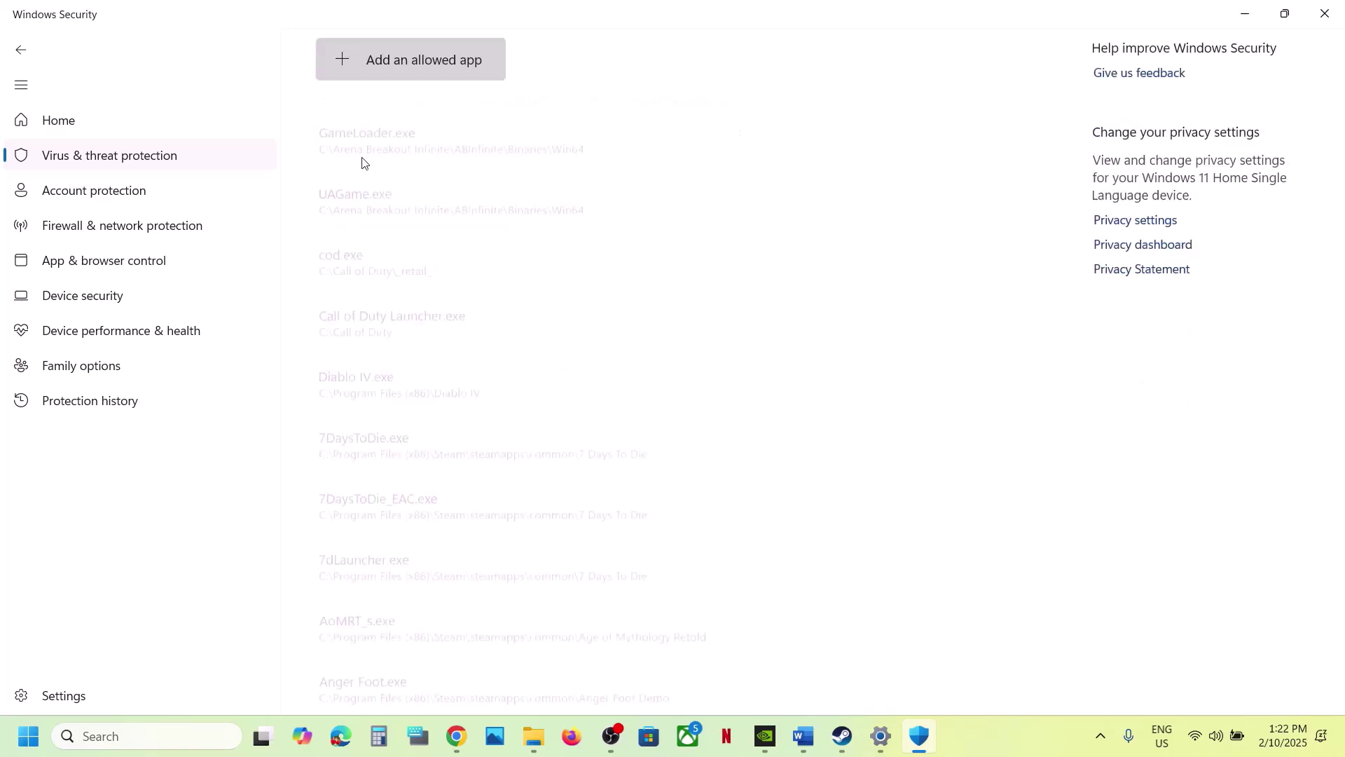
left_click(405, 65)
left_click(392, 129)
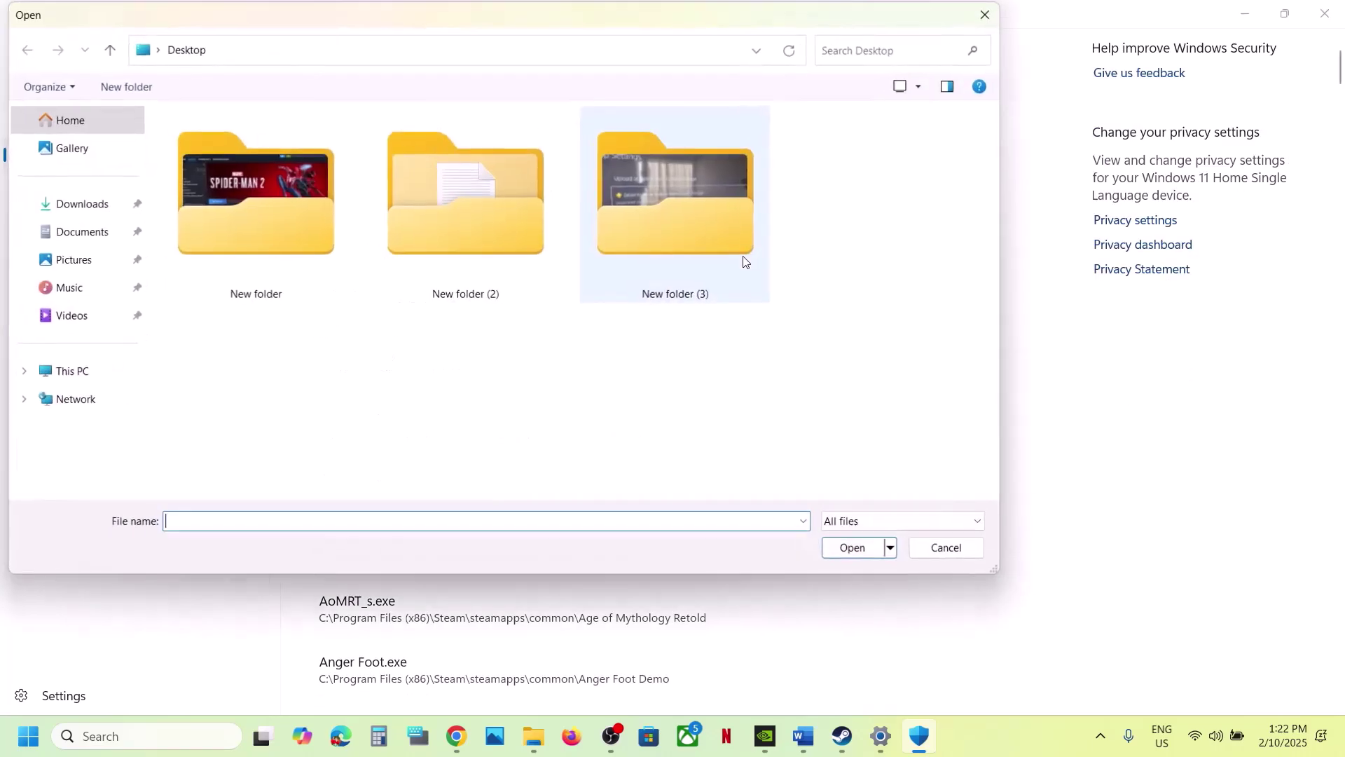
left_click(44, 373)
double_click(268, 167)
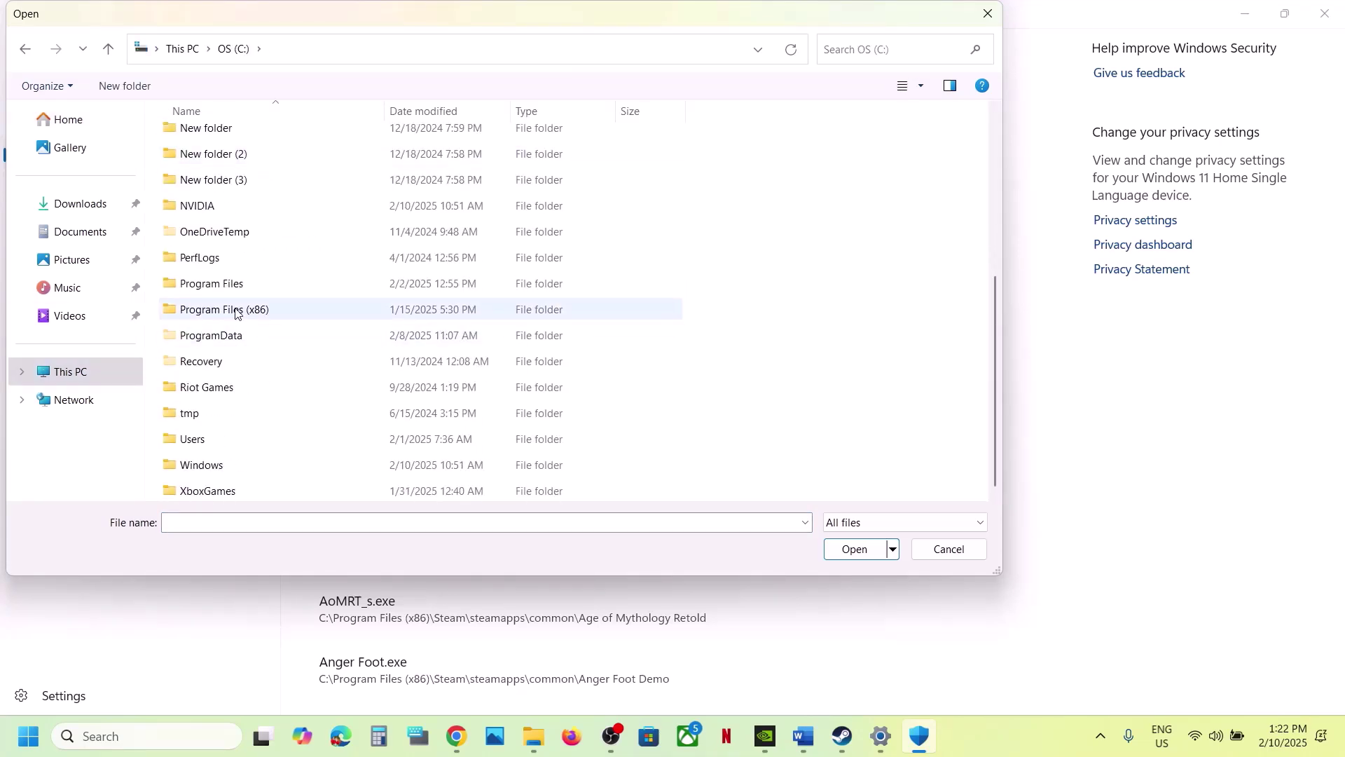
double_click(236, 313)
Add MonsterHunterWilds from Steam\steamapps\common\MonsterHunterWildsBenchmark to the apps allowed through Controlled folder access
scroll(234, 309, "down", 8)
left_click(208, 290)
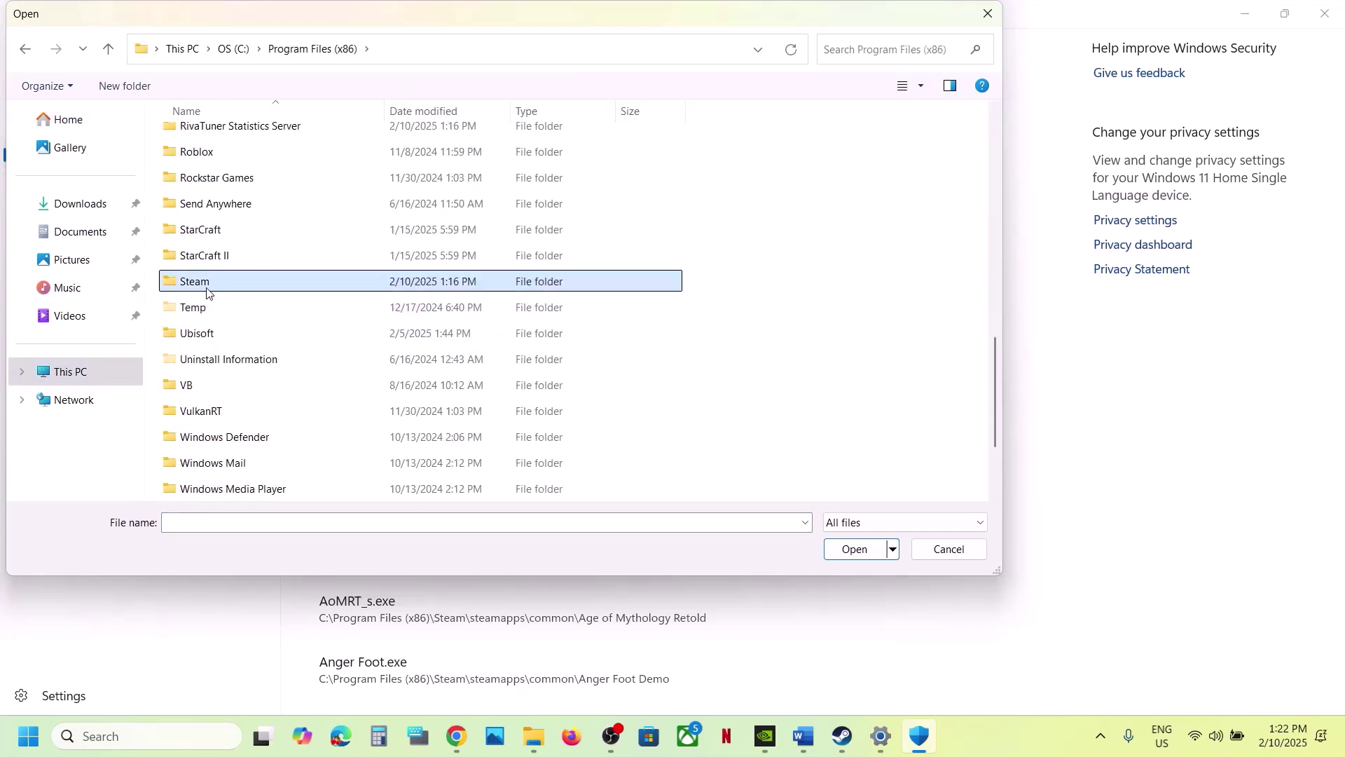
double_click(207, 293)
double_click(212, 233)
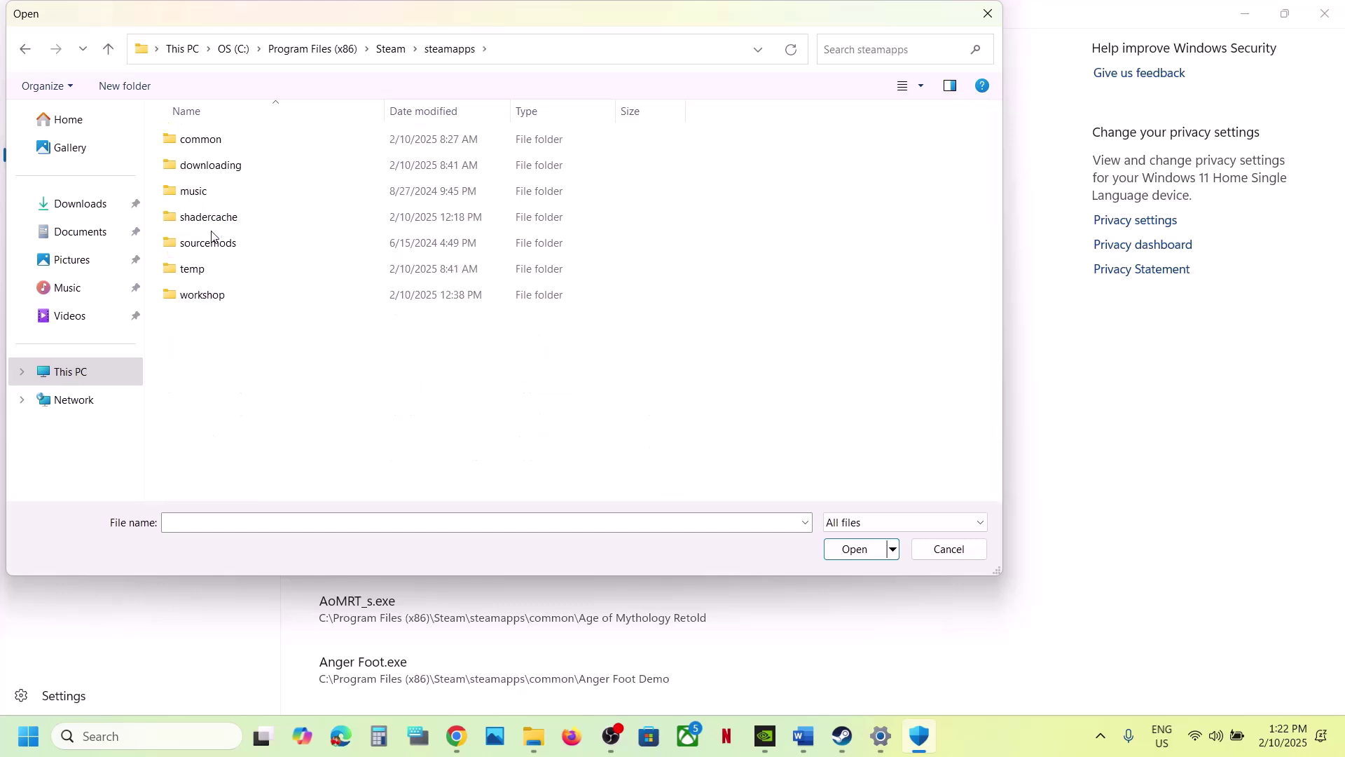
double_click(209, 139)
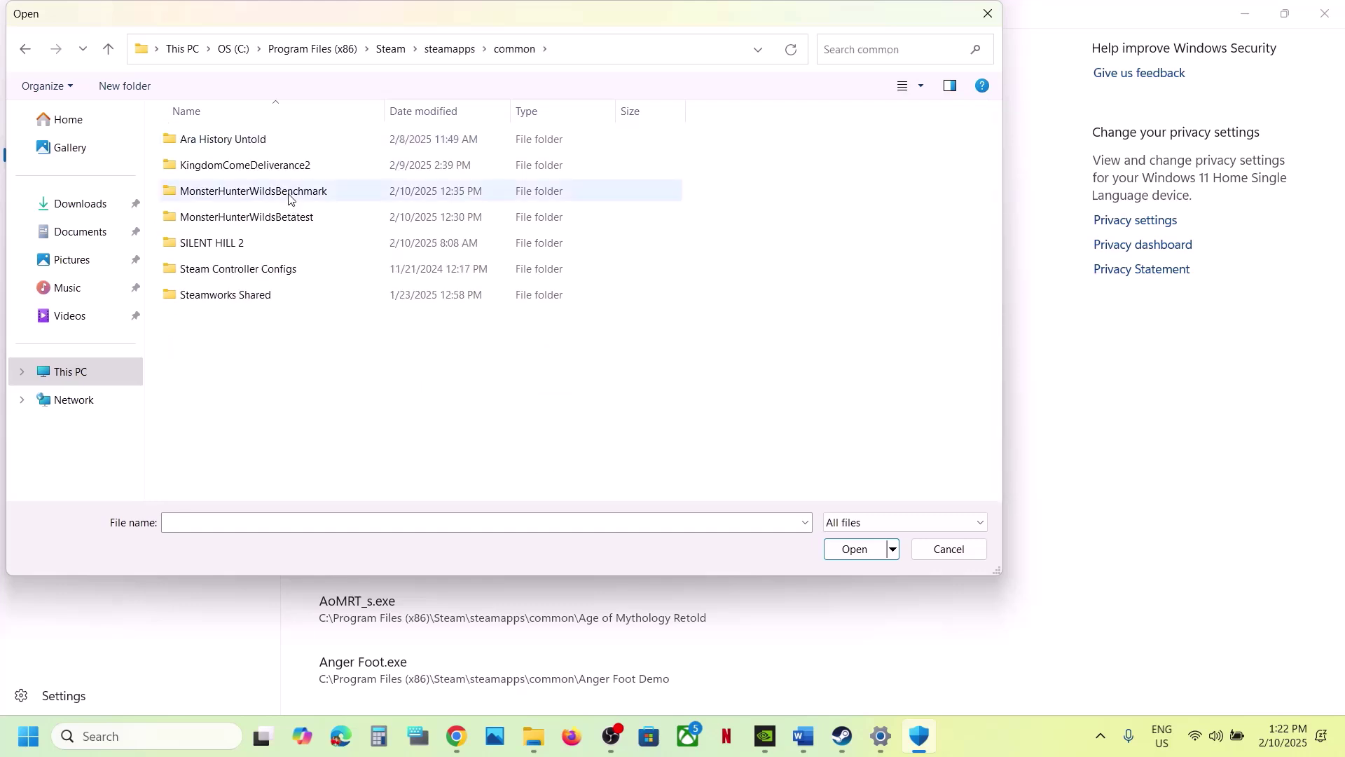
double_click(289, 198)
left_click(212, 270)
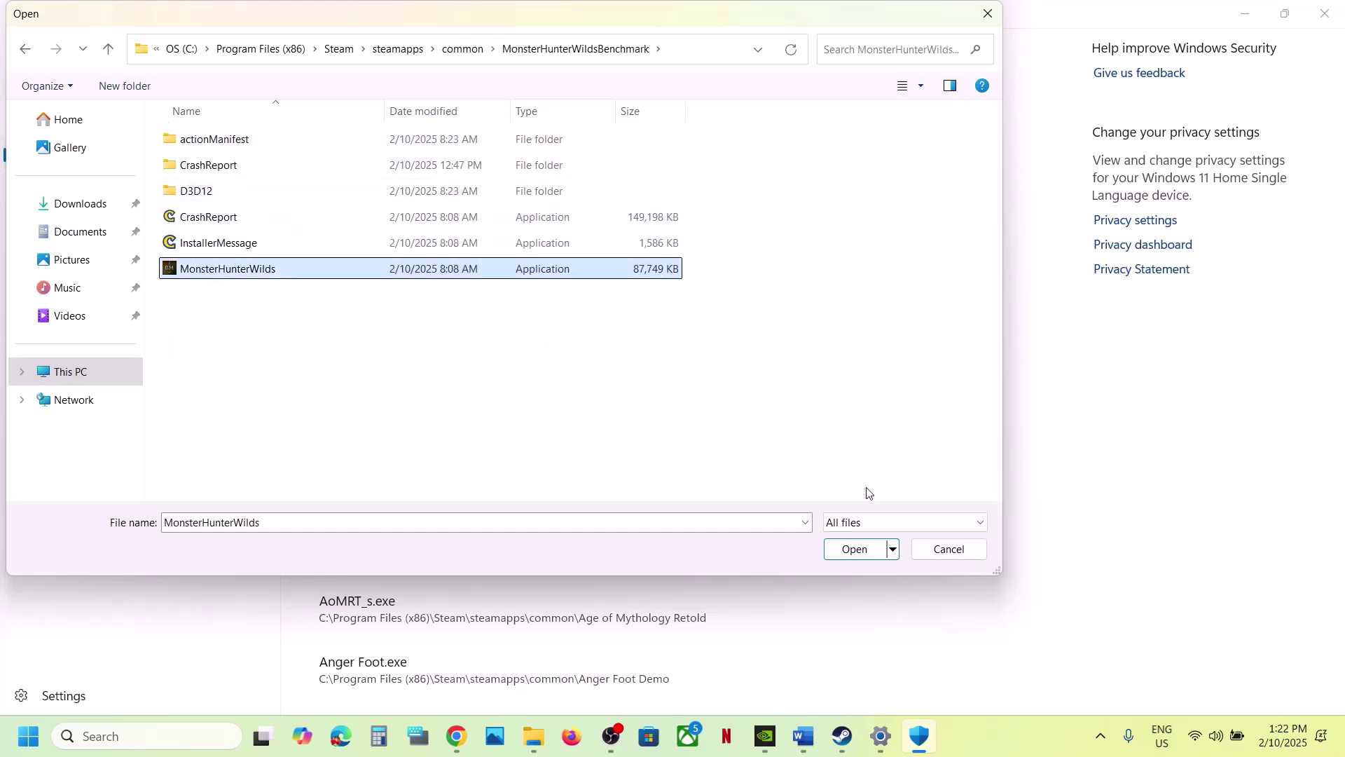
left_click(852, 550)
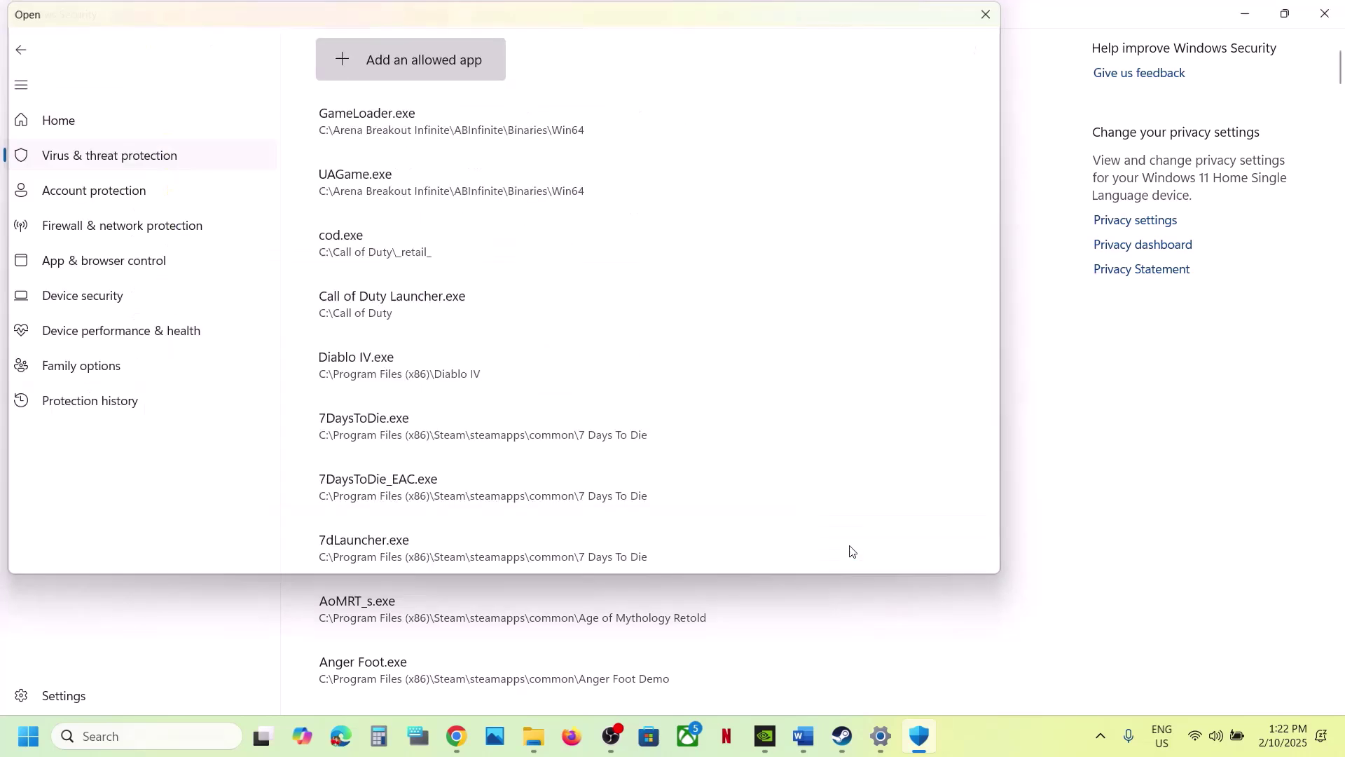
Open the Windows Defender Firewall allowed apps list in Control Panel and unlock its settings for changes
left_click(174, 733)
type("control")
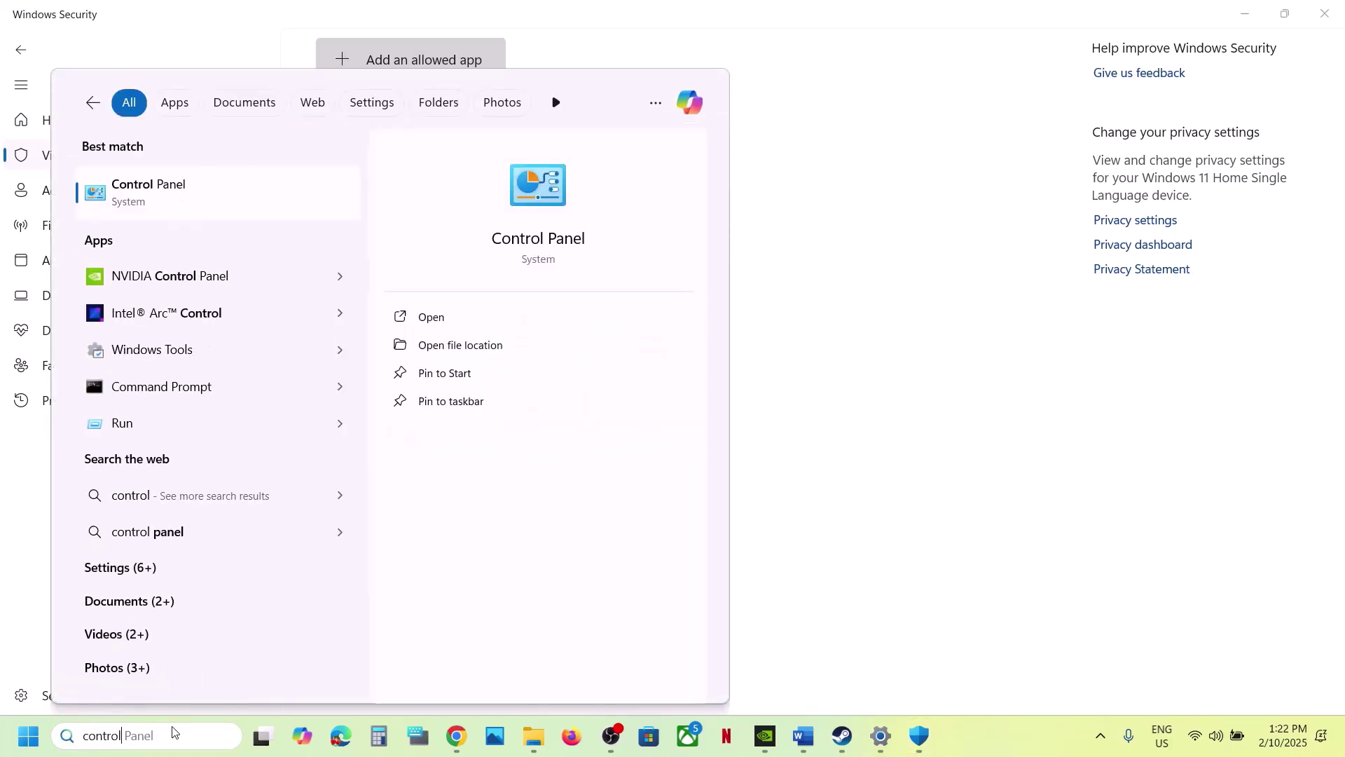
key("Return")
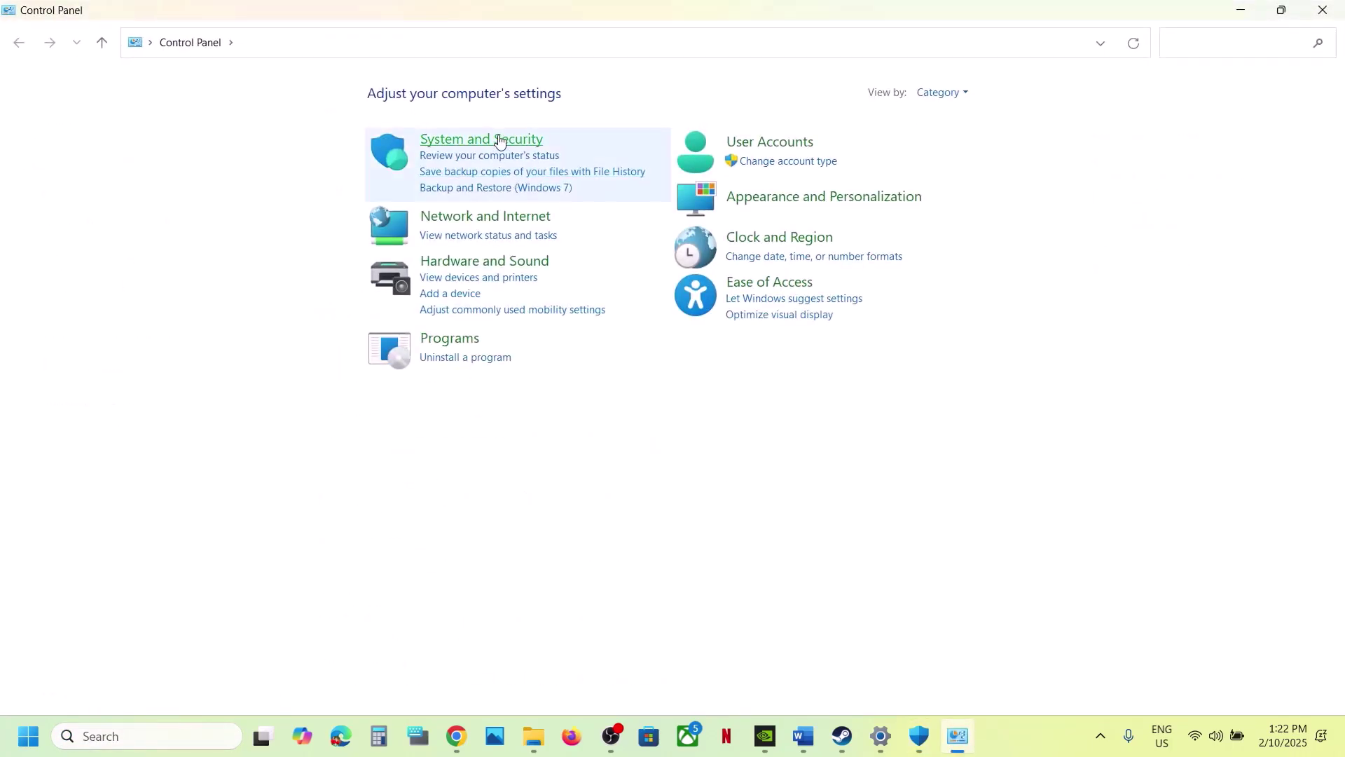
left_click(499, 141)
left_click(371, 154)
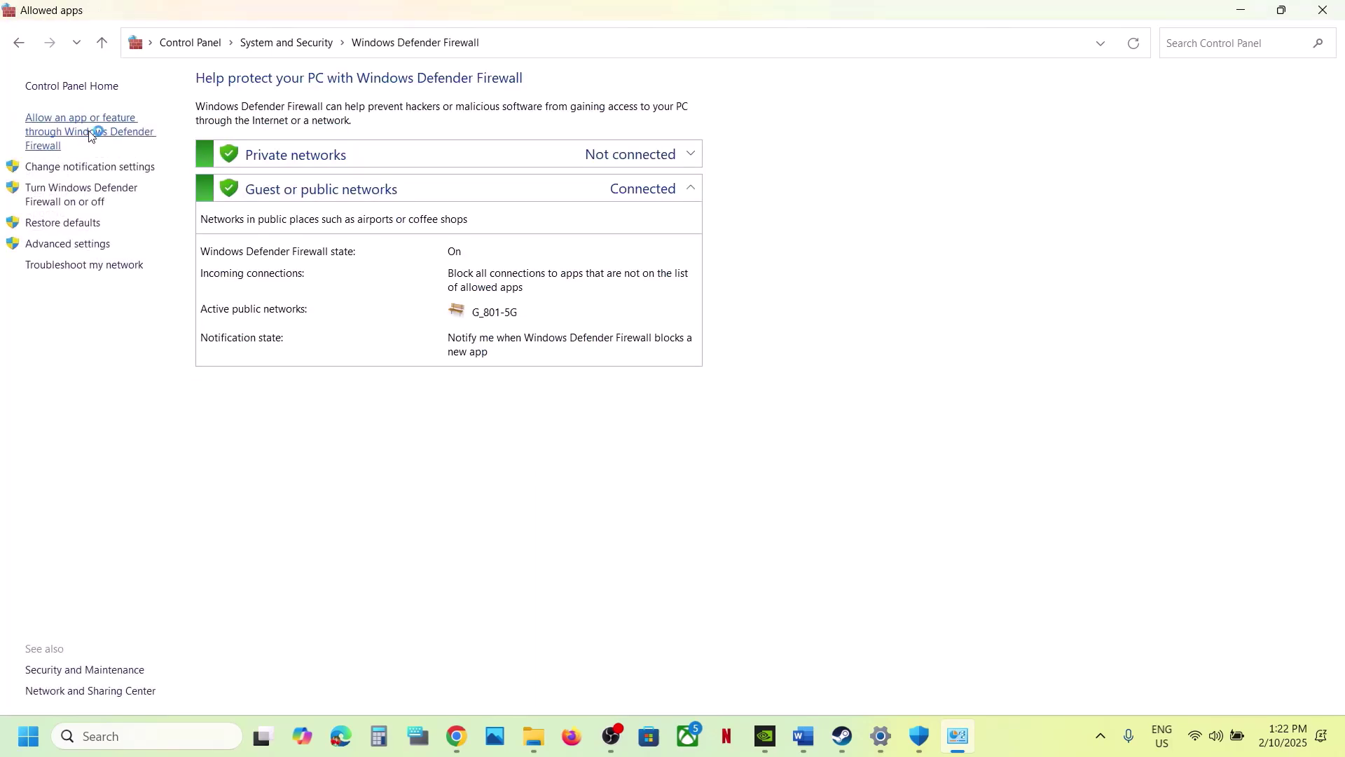
left_click(876, 134)
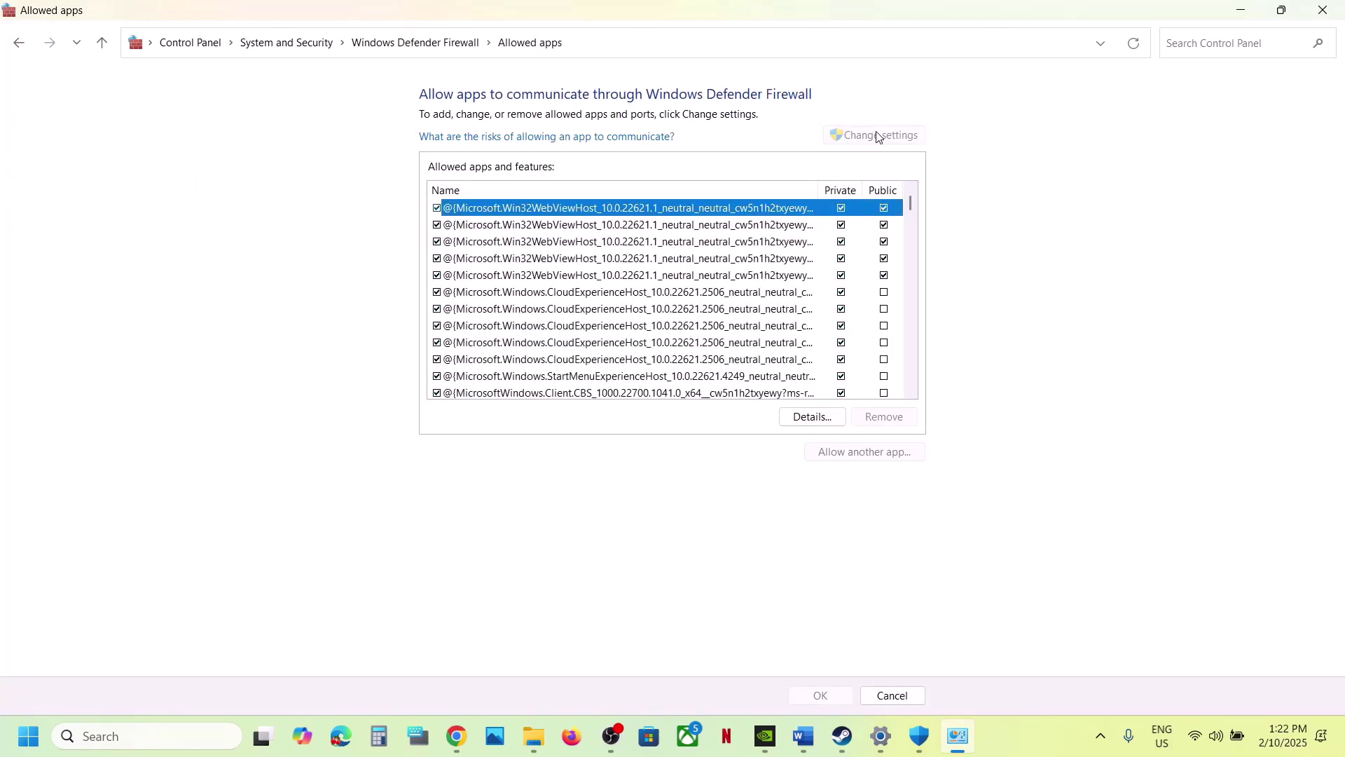
Start allowing another app through the firewall and browse to C:\Program Files (x86) for its executable
left_click(854, 454)
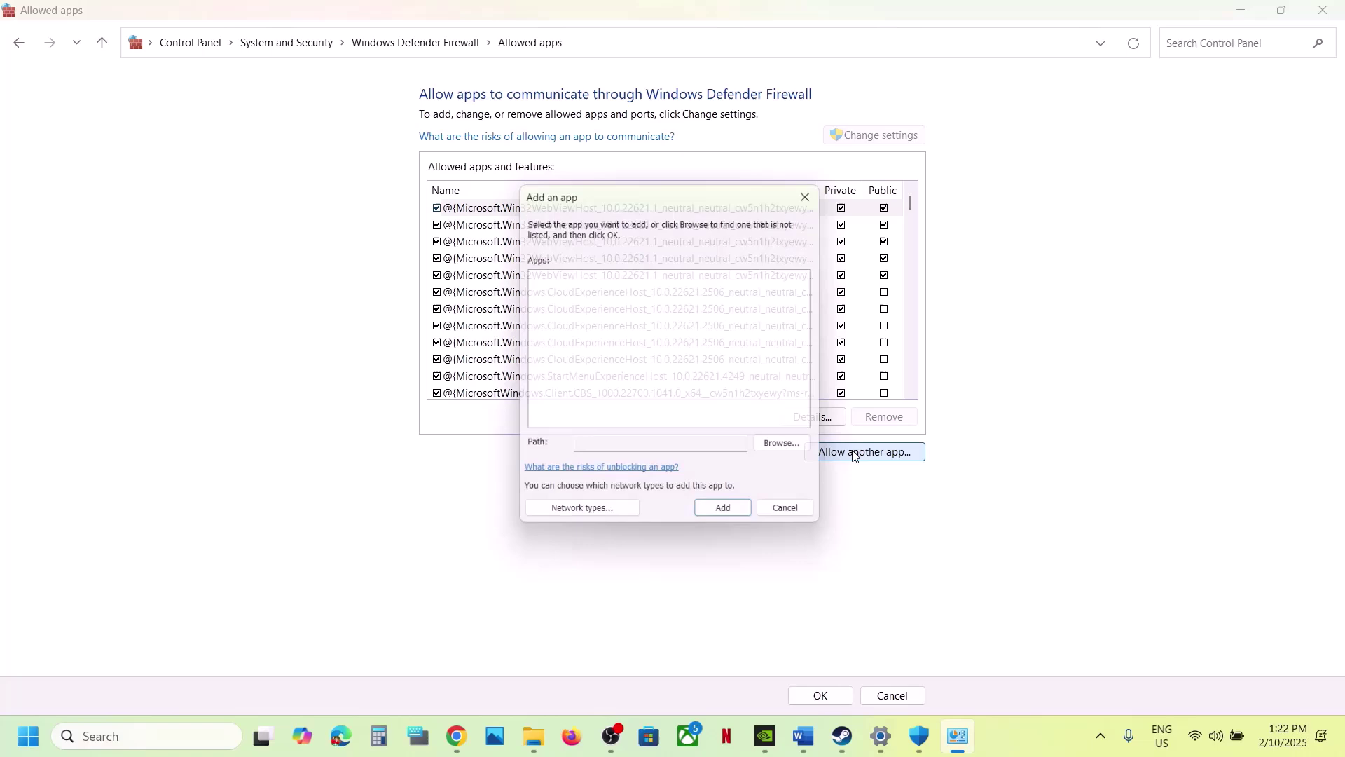
left_click(783, 449)
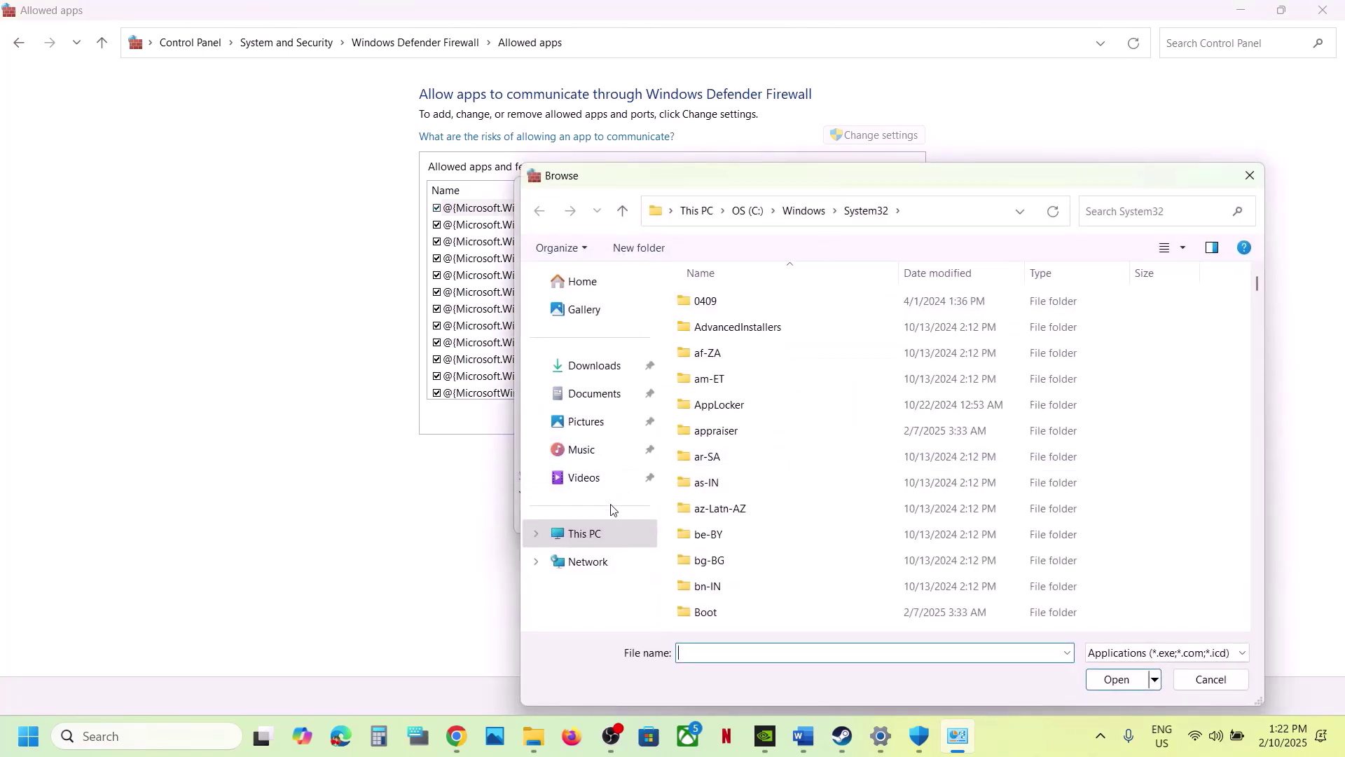
left_click(585, 534)
double_click(788, 320)
scroll(787, 323, "down", 5)
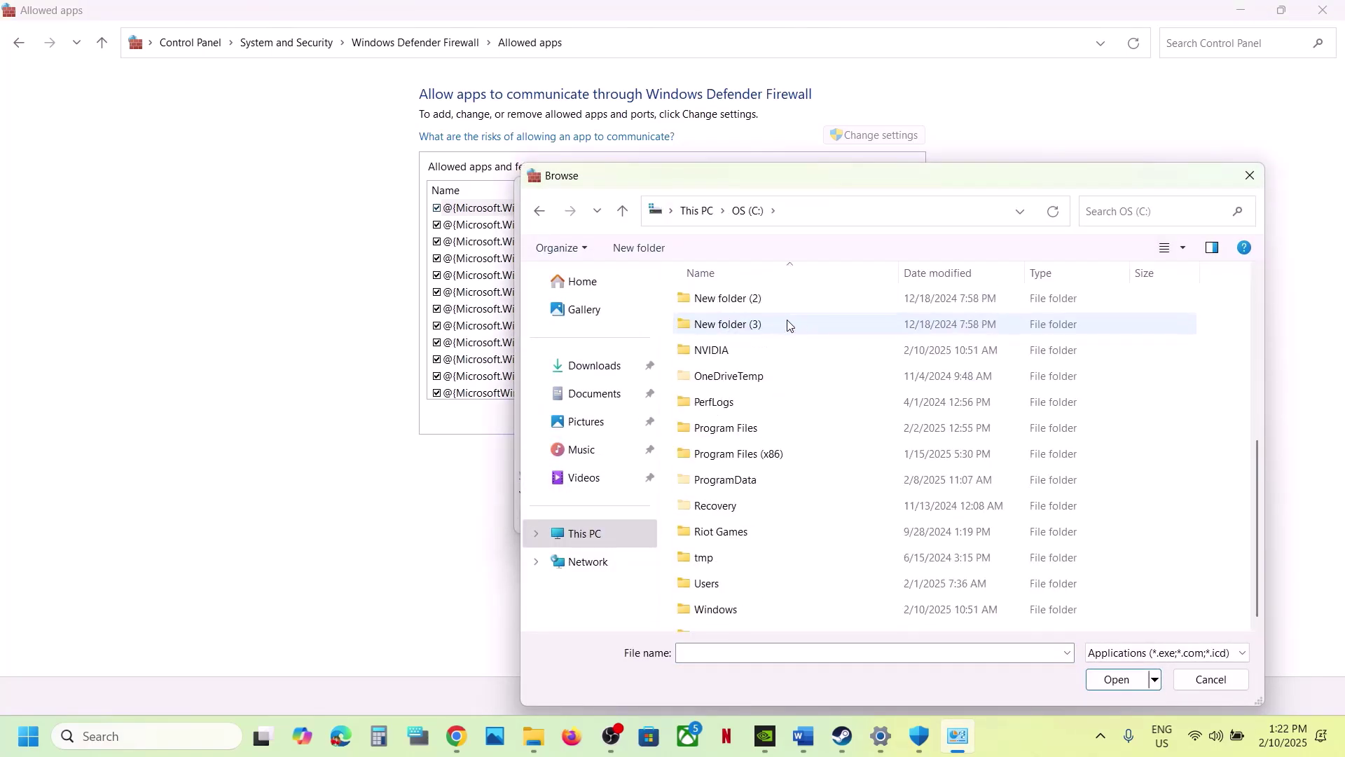
scroll(787, 323, "down", 1)
double_click(701, 441)
scroll(737, 450, "down", 5)
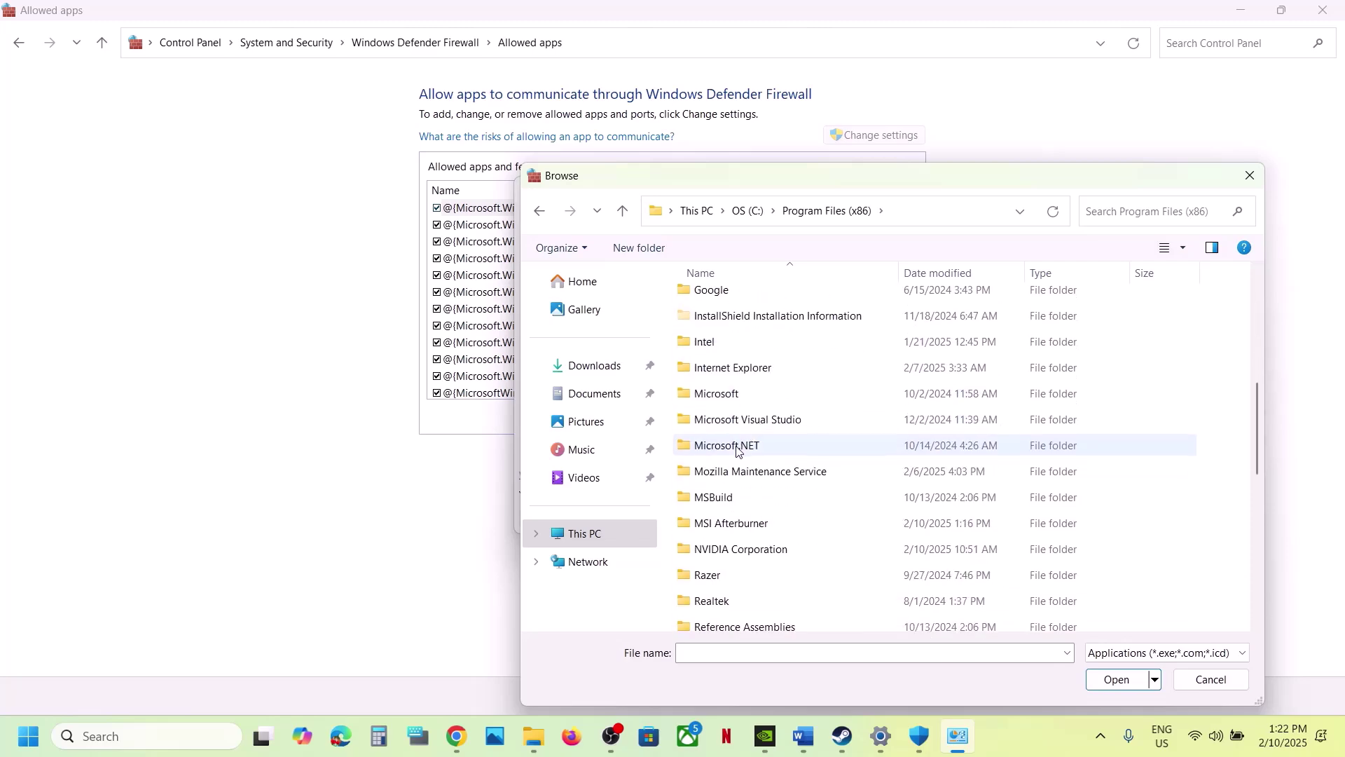
scroll(772, 435, "down", 3)
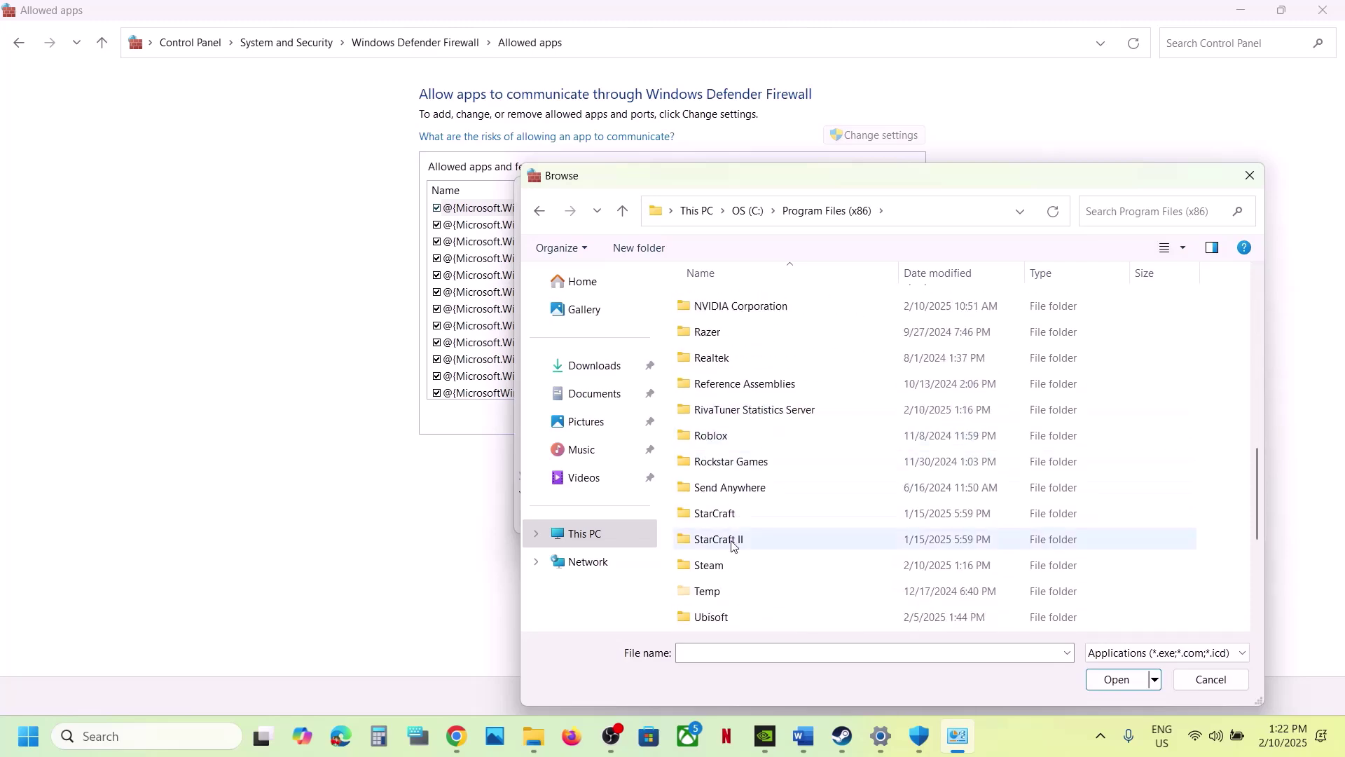
Try to add MonsterHunterWilds from Steam\steamapps\common\MonsterHunterWildsBenchmark to the firewall's allowed apps, and close the Add an app dialog
double_click(722, 565)
scroll(746, 471, "down", 4)
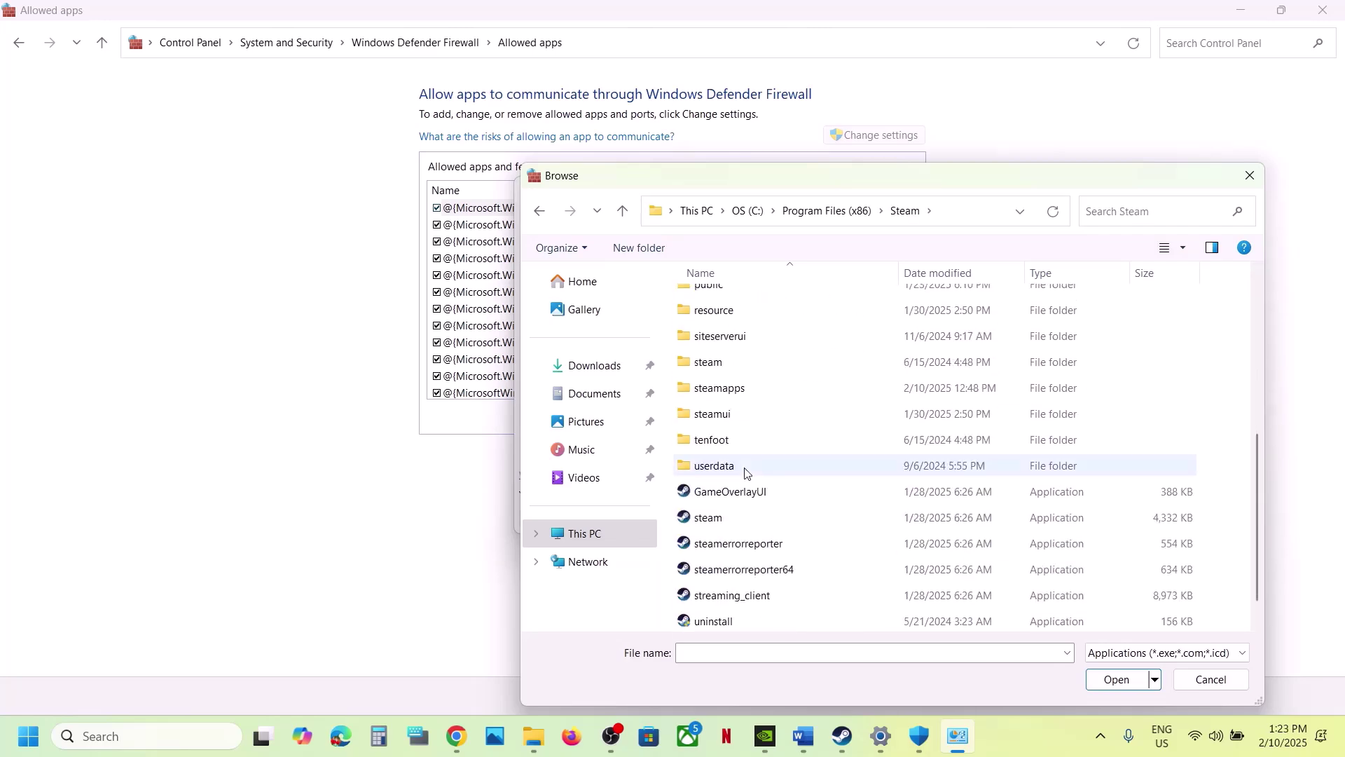
double_click(747, 389)
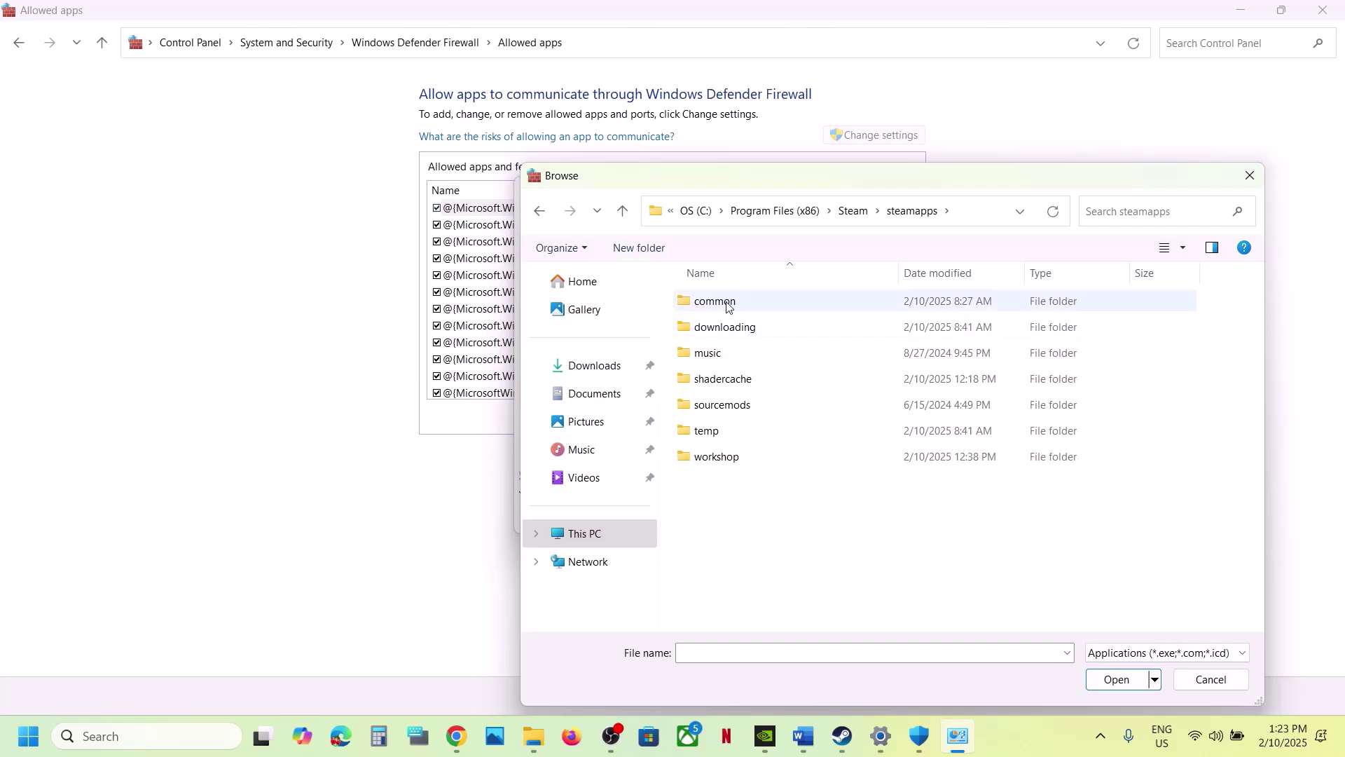
double_click(727, 302)
double_click(764, 353)
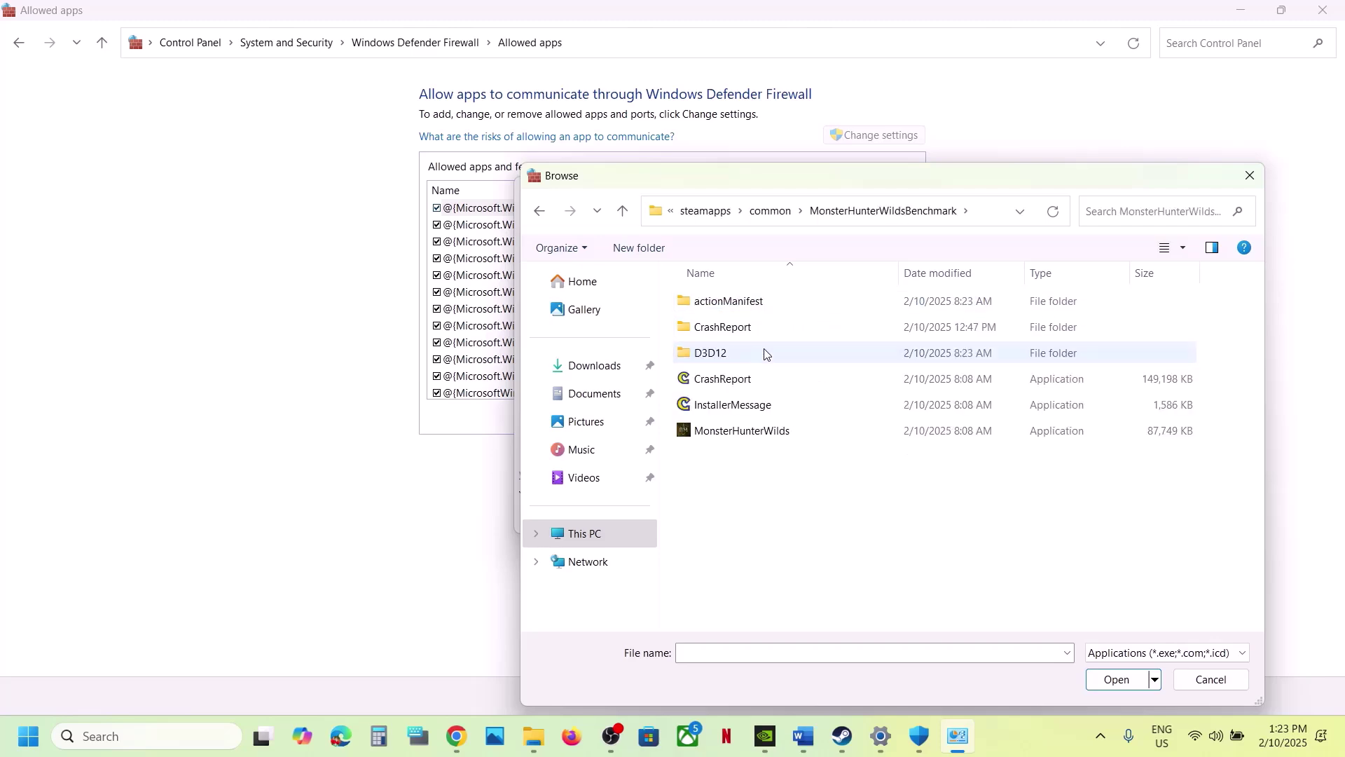
left_click(719, 430)
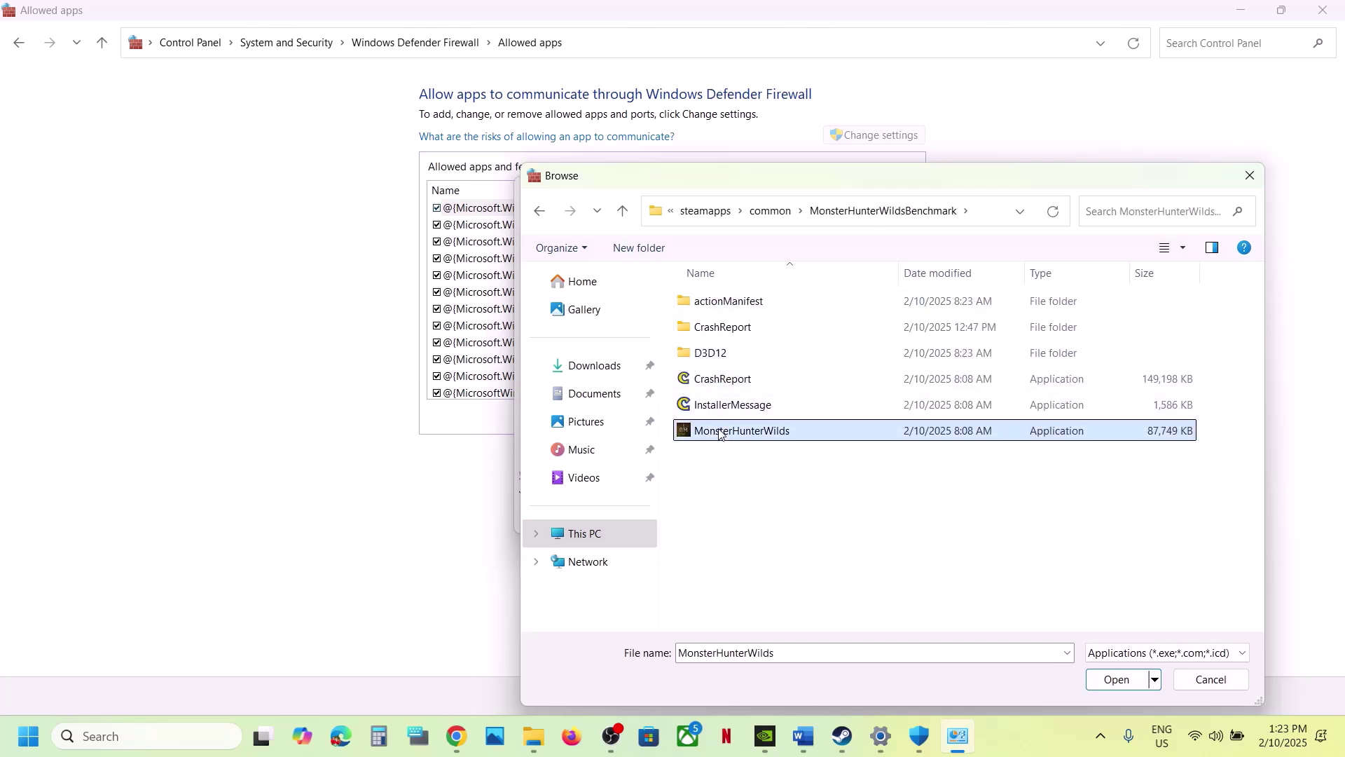
left_click(1114, 680)
left_click(729, 520)
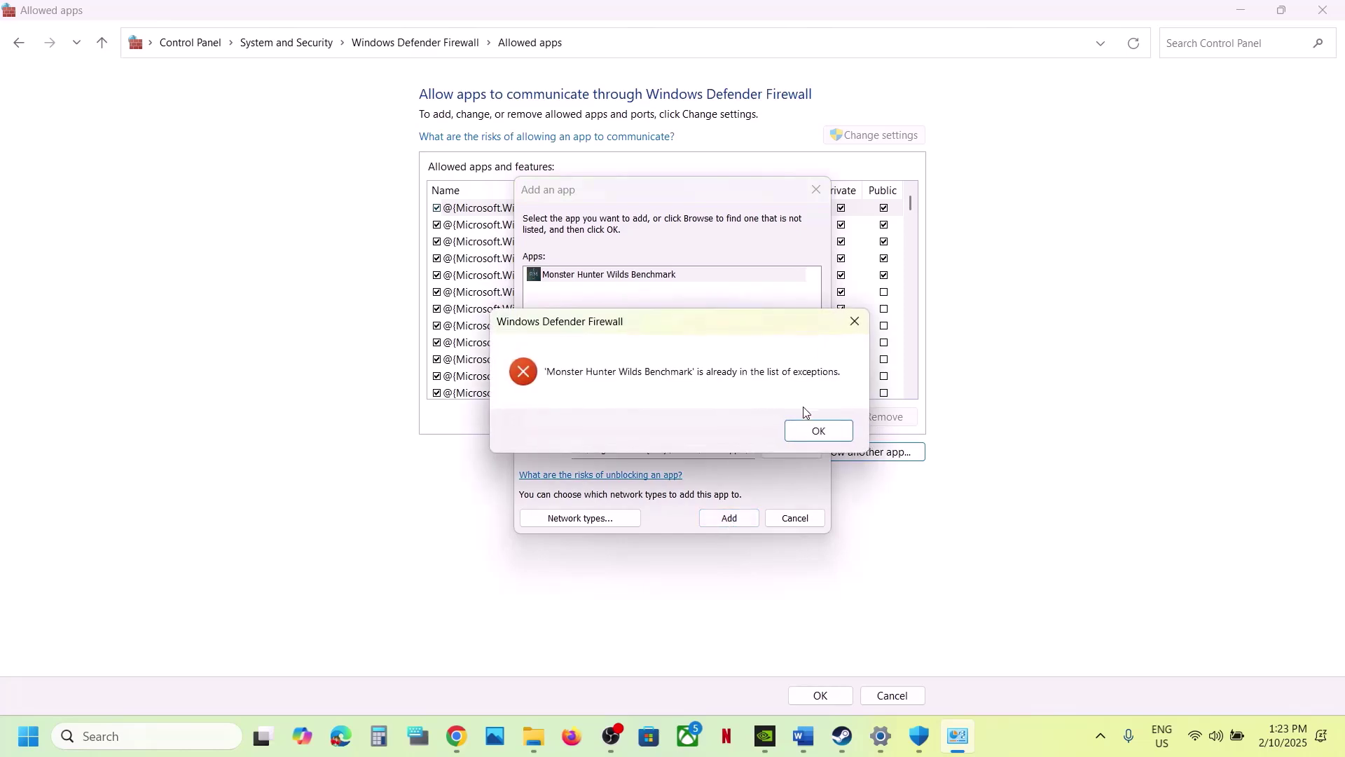
left_click(817, 430)
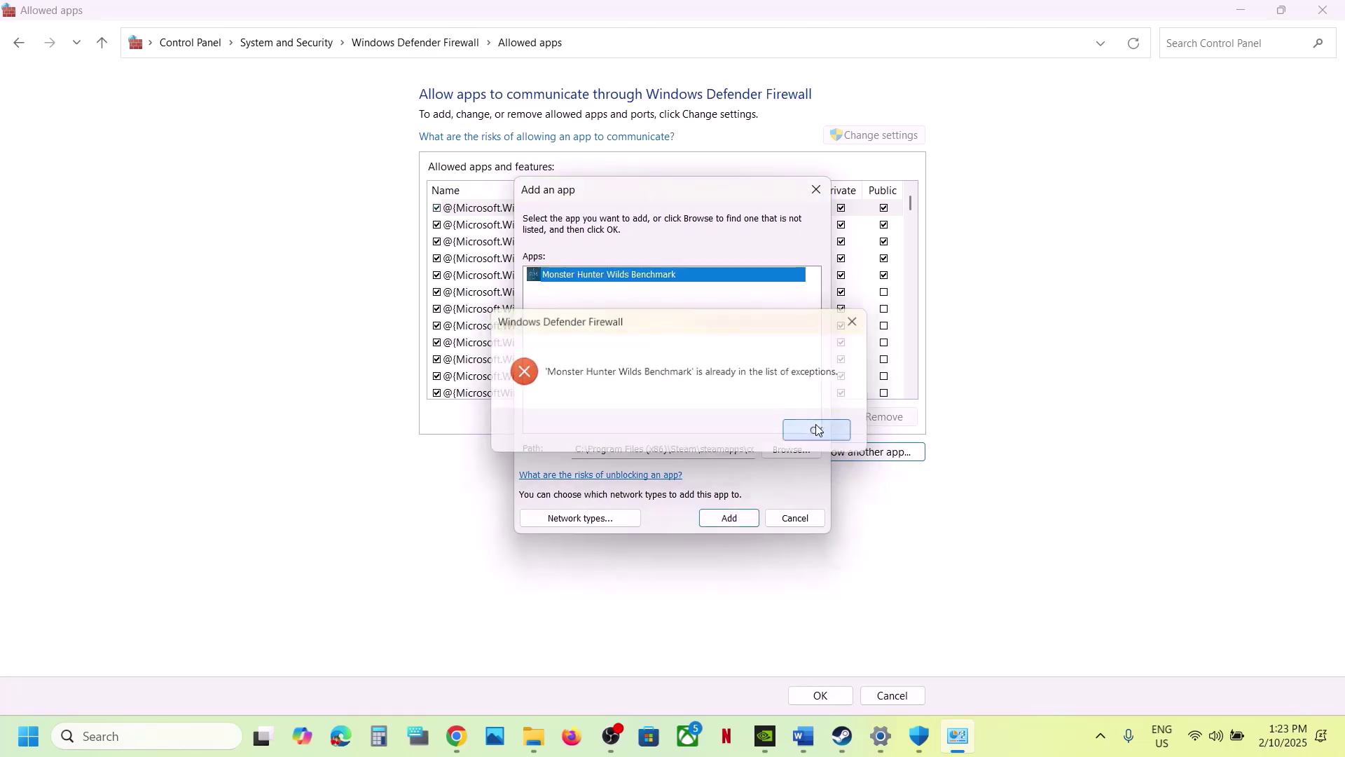
left_click(817, 191)
Look up the entries starting with M in the firewall's allowed apps, and close Control Panel, Windows Security and Settings
left_click(612, 343)
key("m")
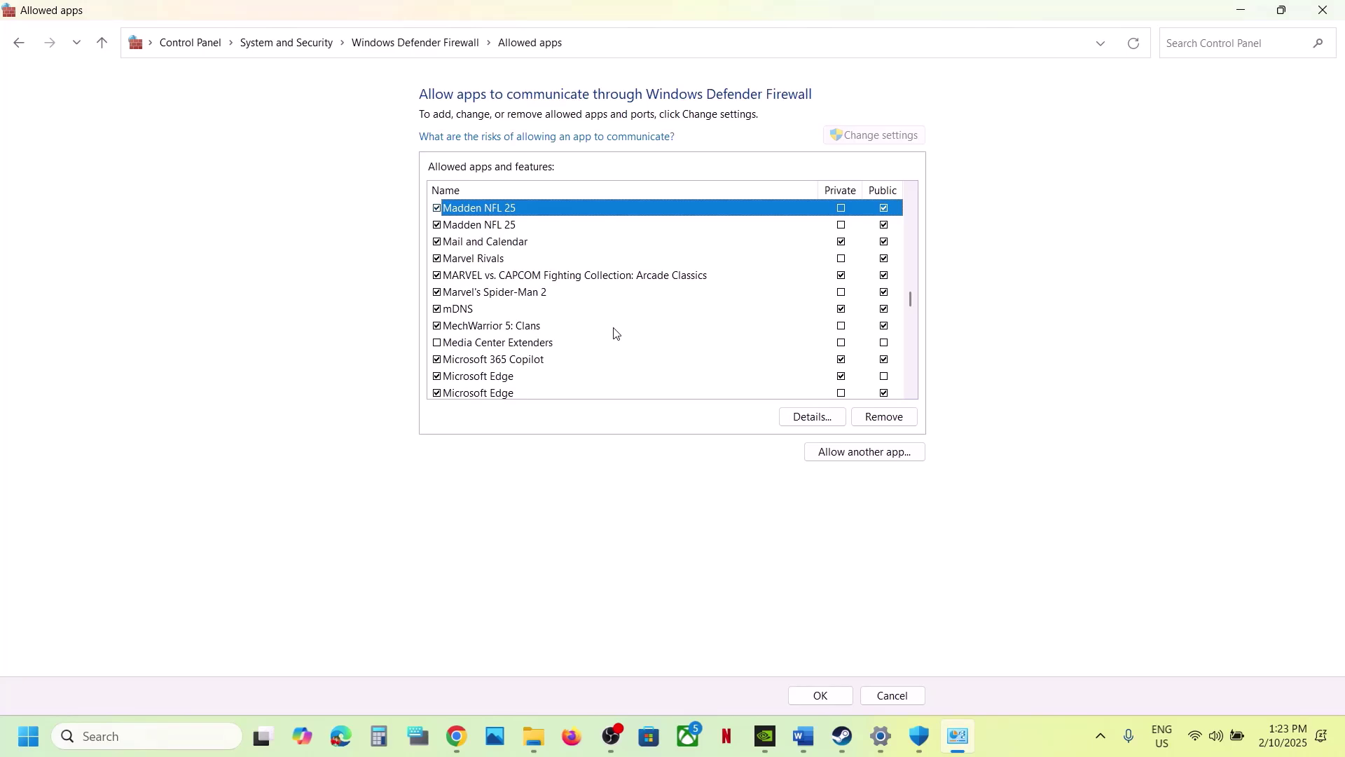
left_click(1337, 6)
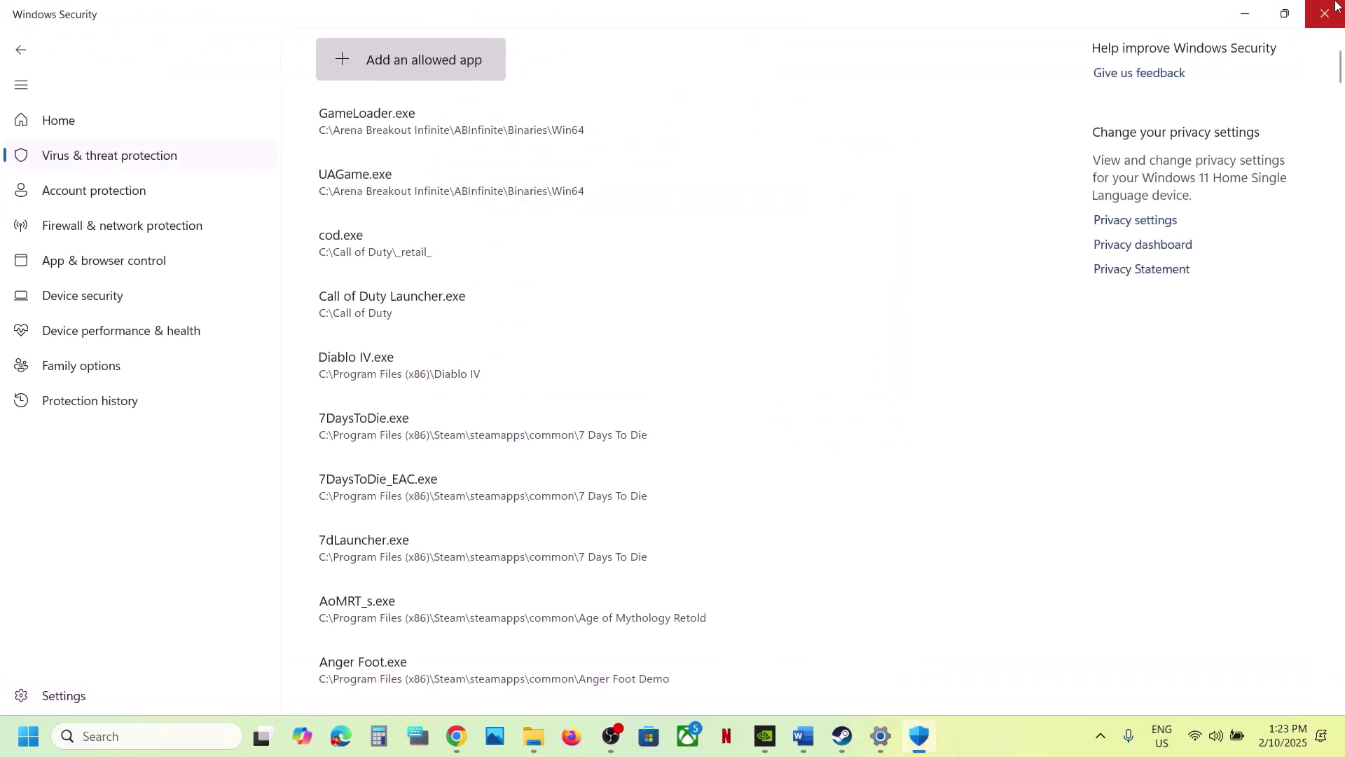
left_click(1317, 20)
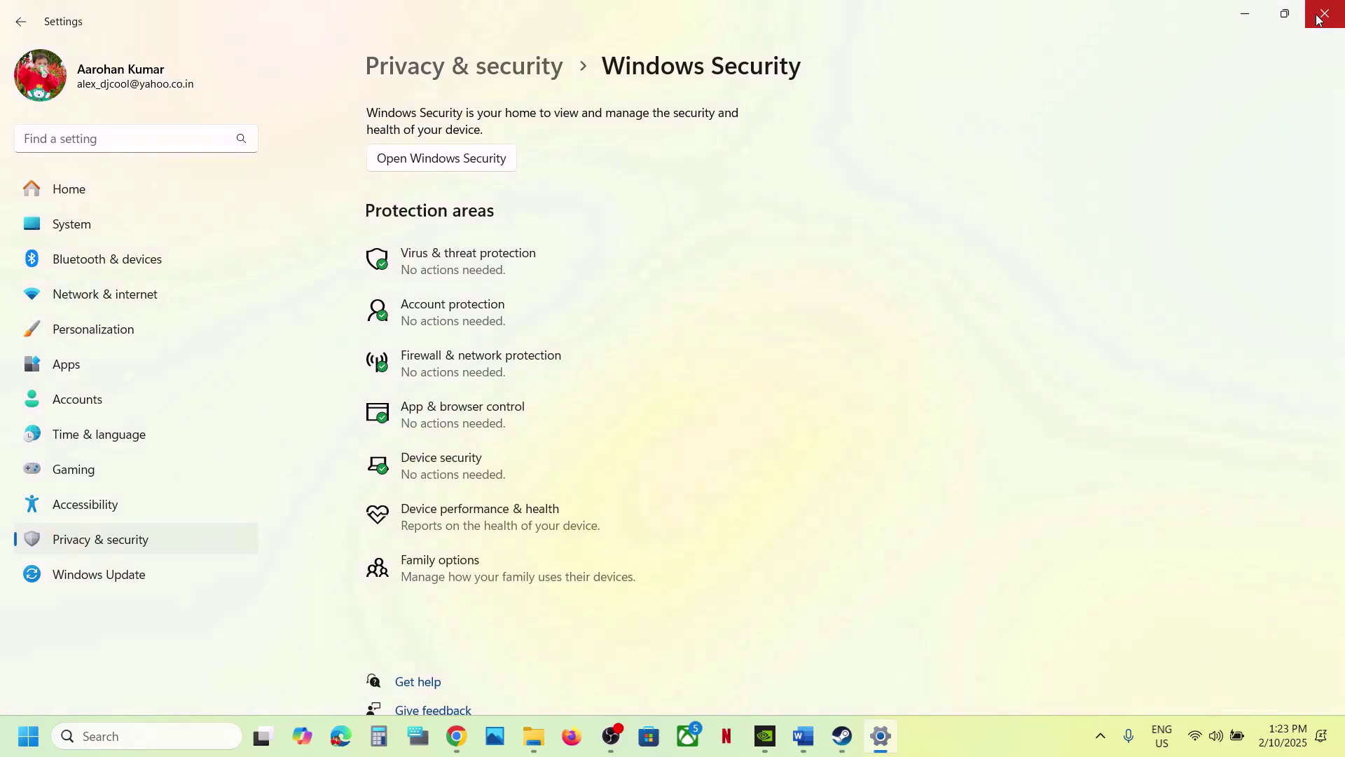
left_click(1321, 16)
Read Step 16 in the Word document on updating Windows to the latest version (24H2)
scroll(671, 524, "down", 2)
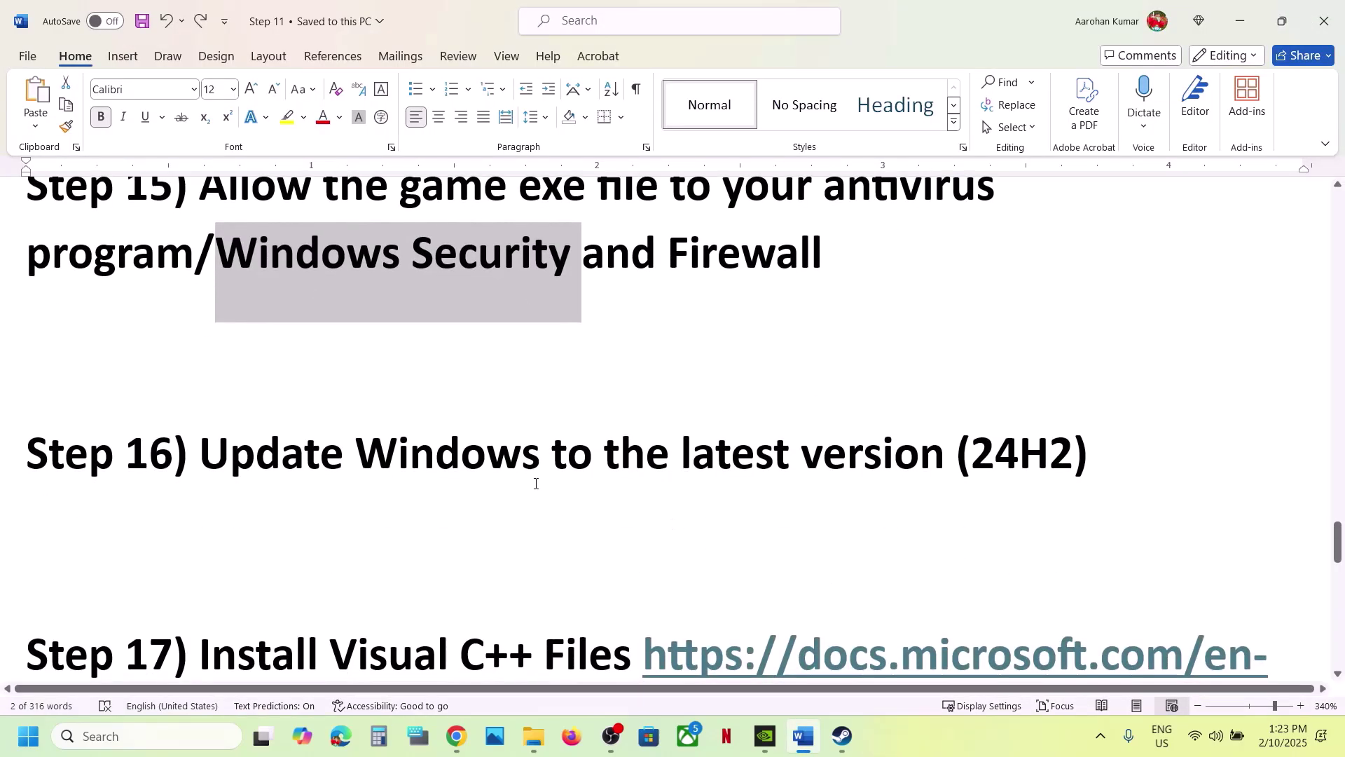
left_click_drag(228, 445, 997, 485)
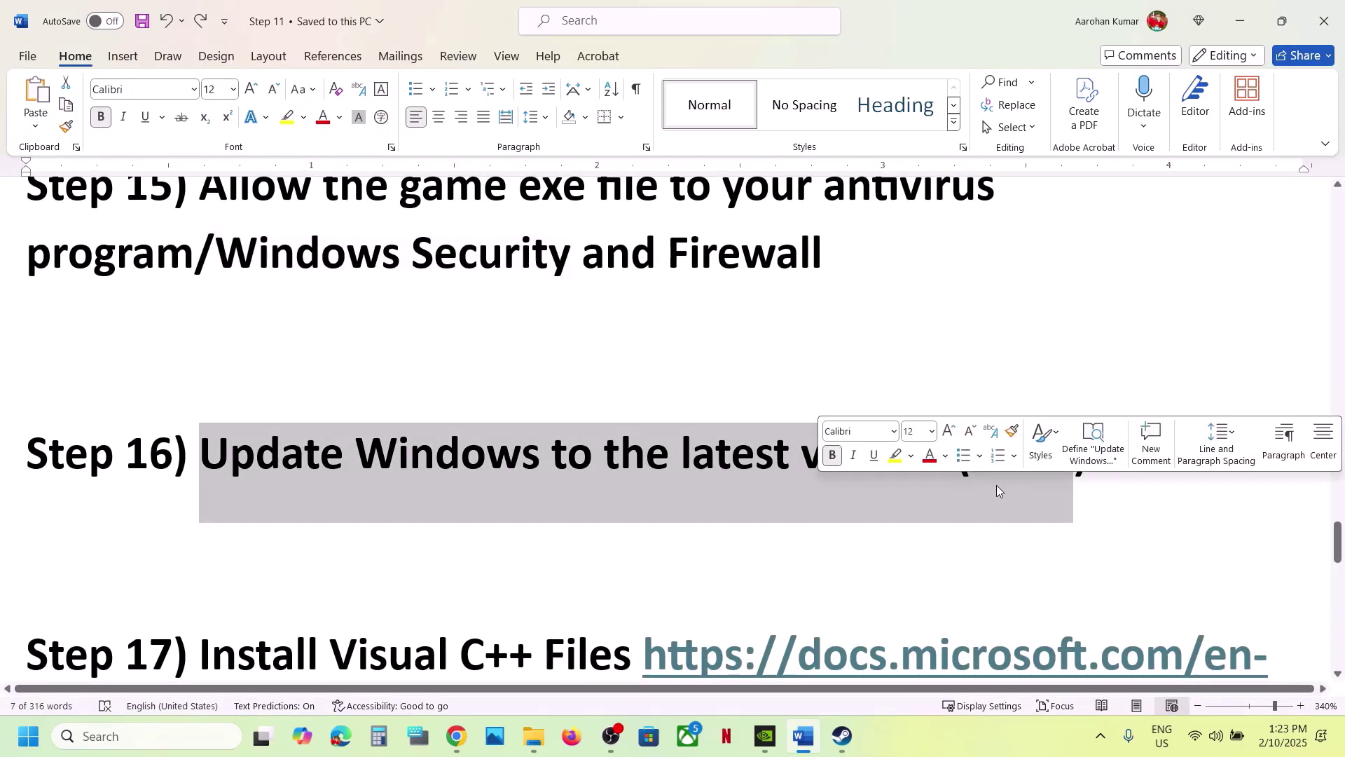
left_click(830, 494)
Switch to the Windows Update page of Settings and check for updates
key("super+i")
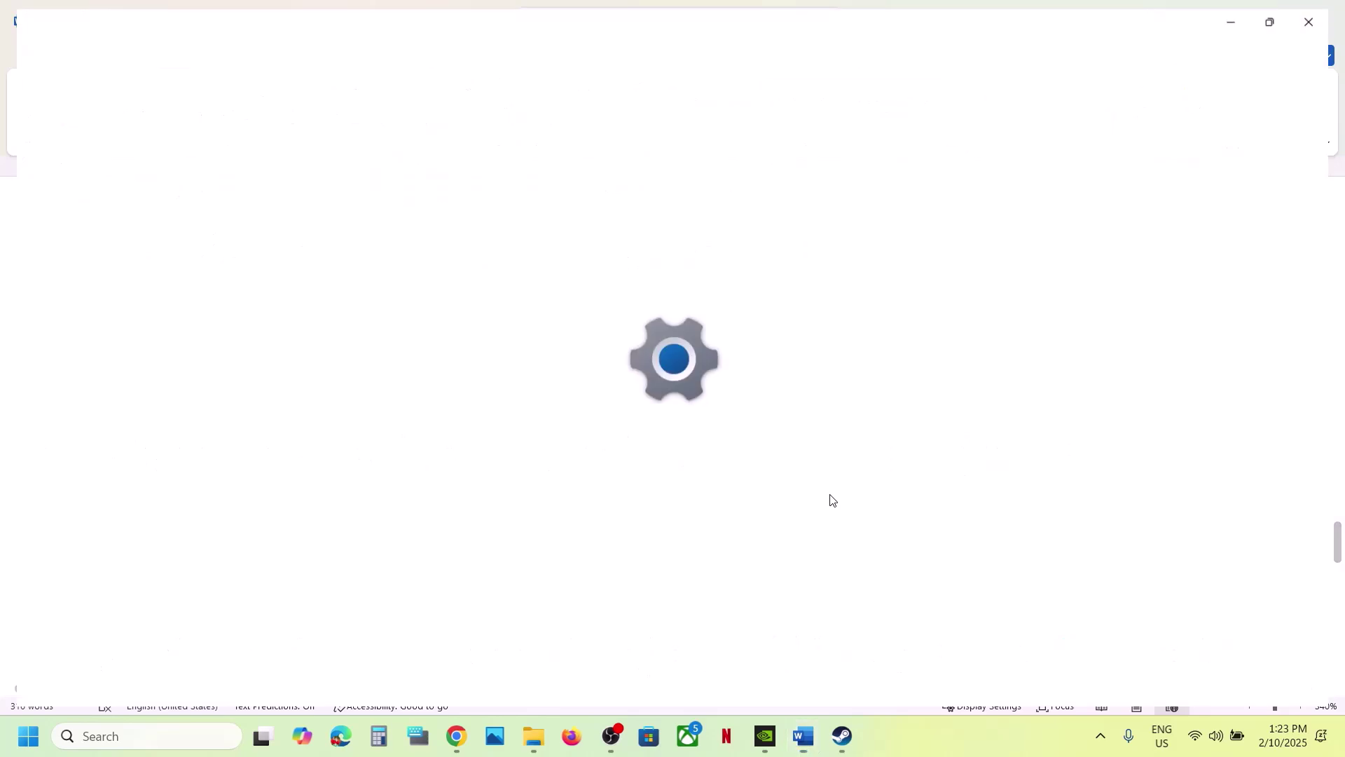
left_click(129, 575)
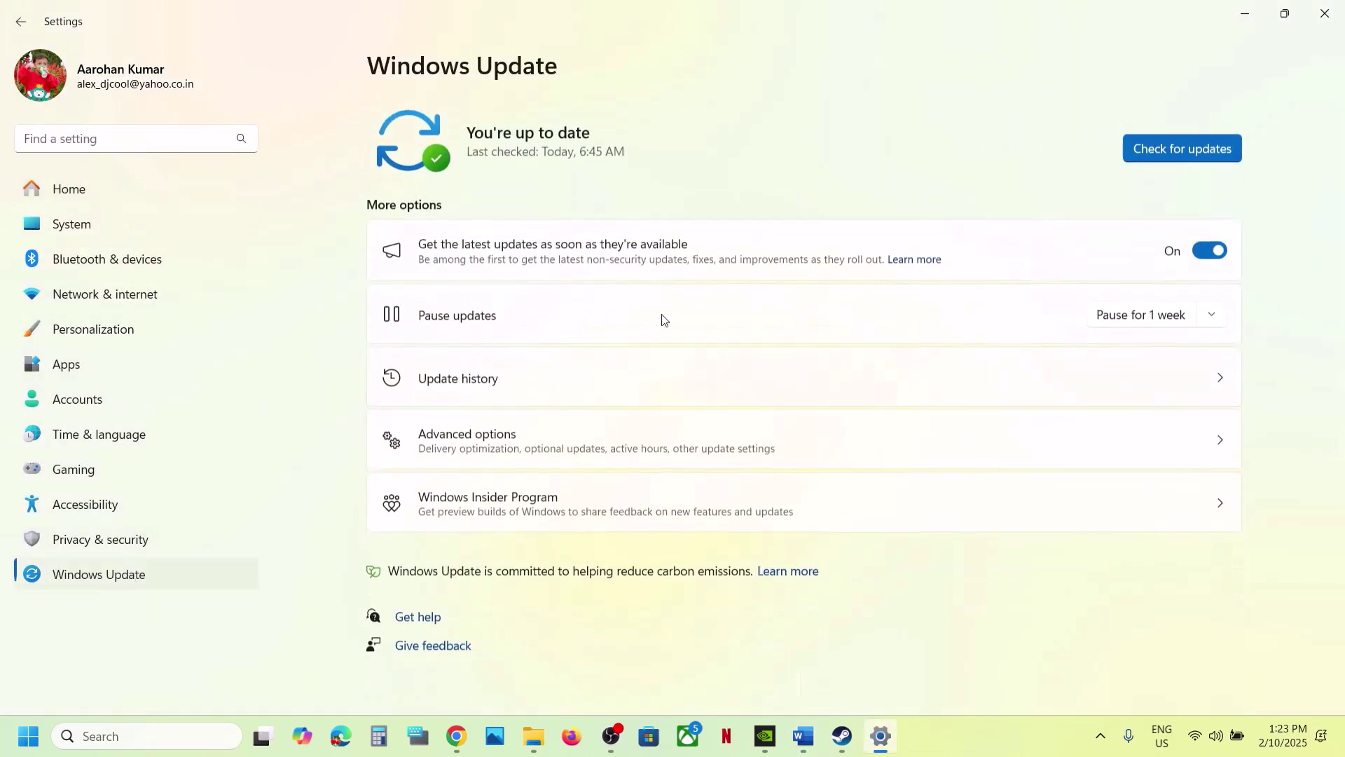
left_click(1167, 150)
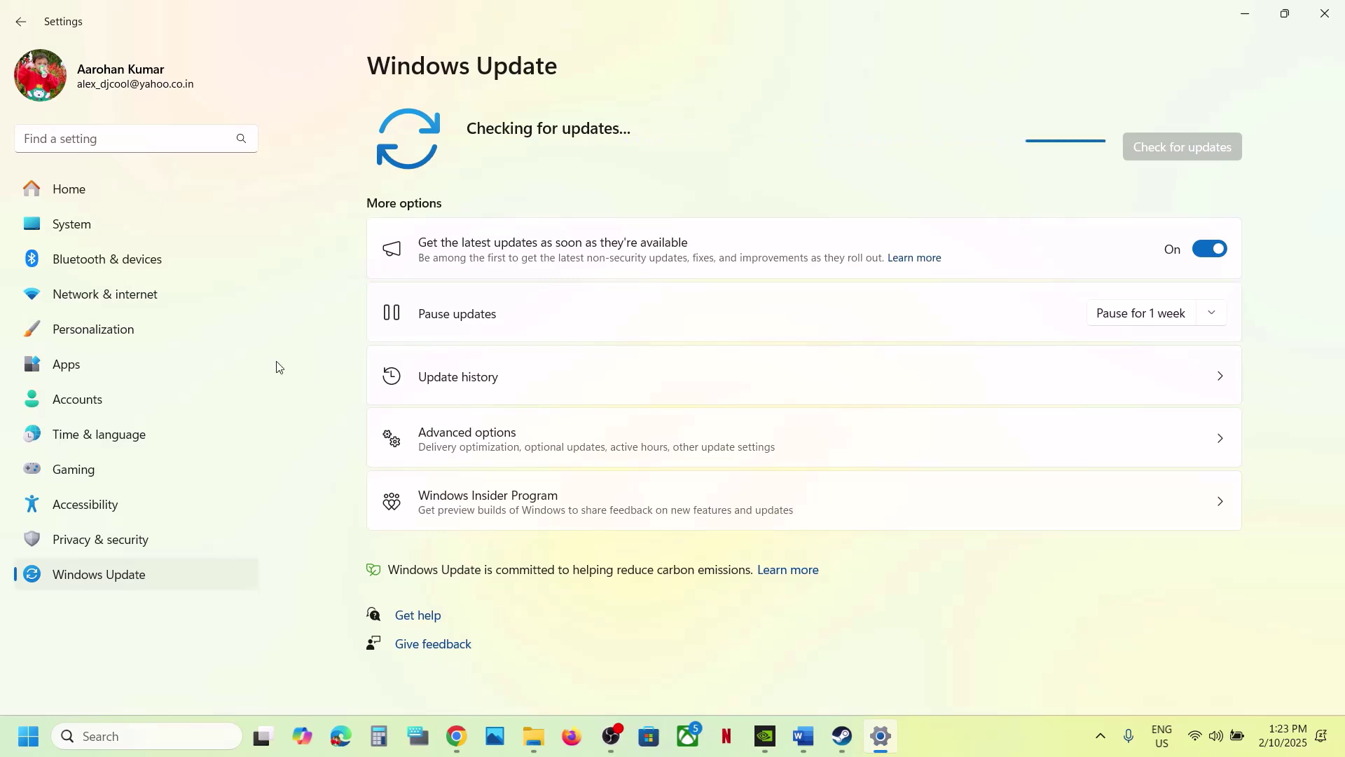
View the computer's power options for restarting and dismiss them without choosing one
key("super")
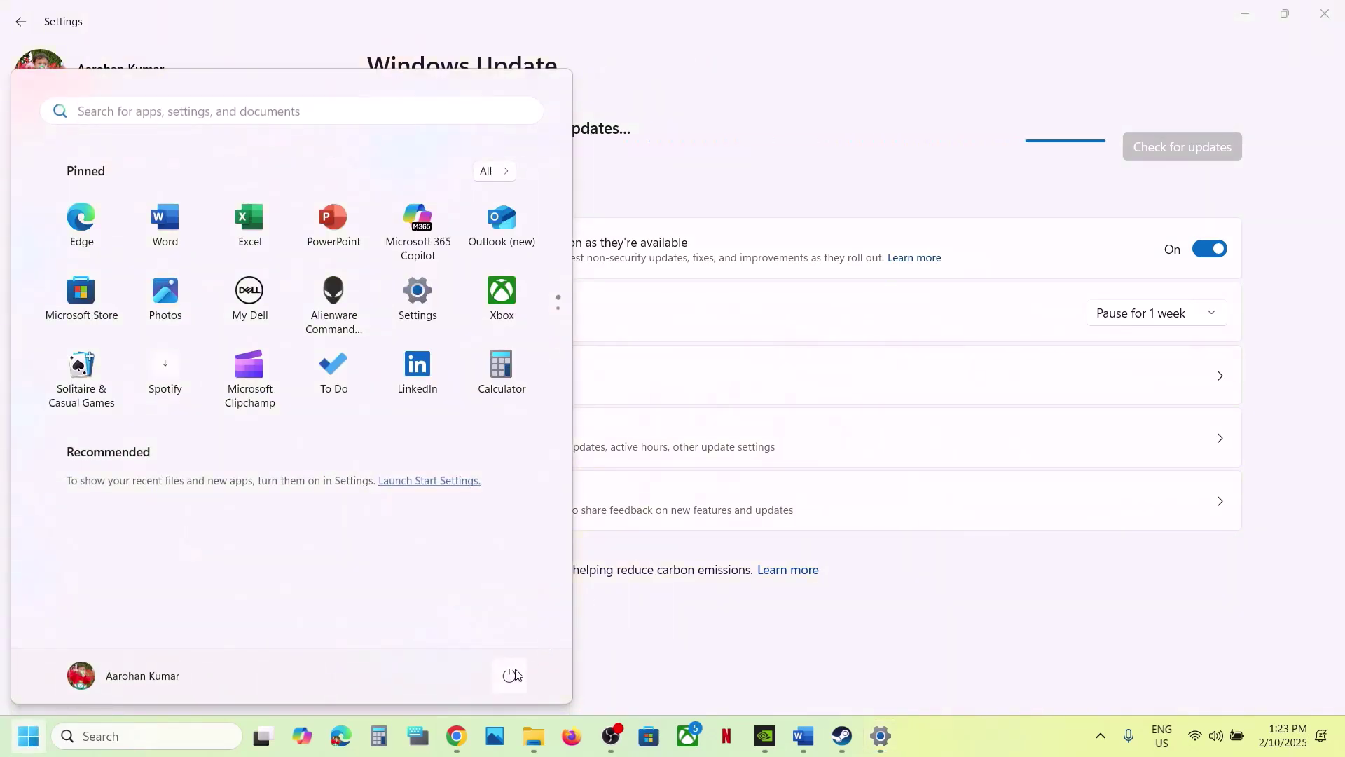
left_click(509, 674)
left_click(721, 631)
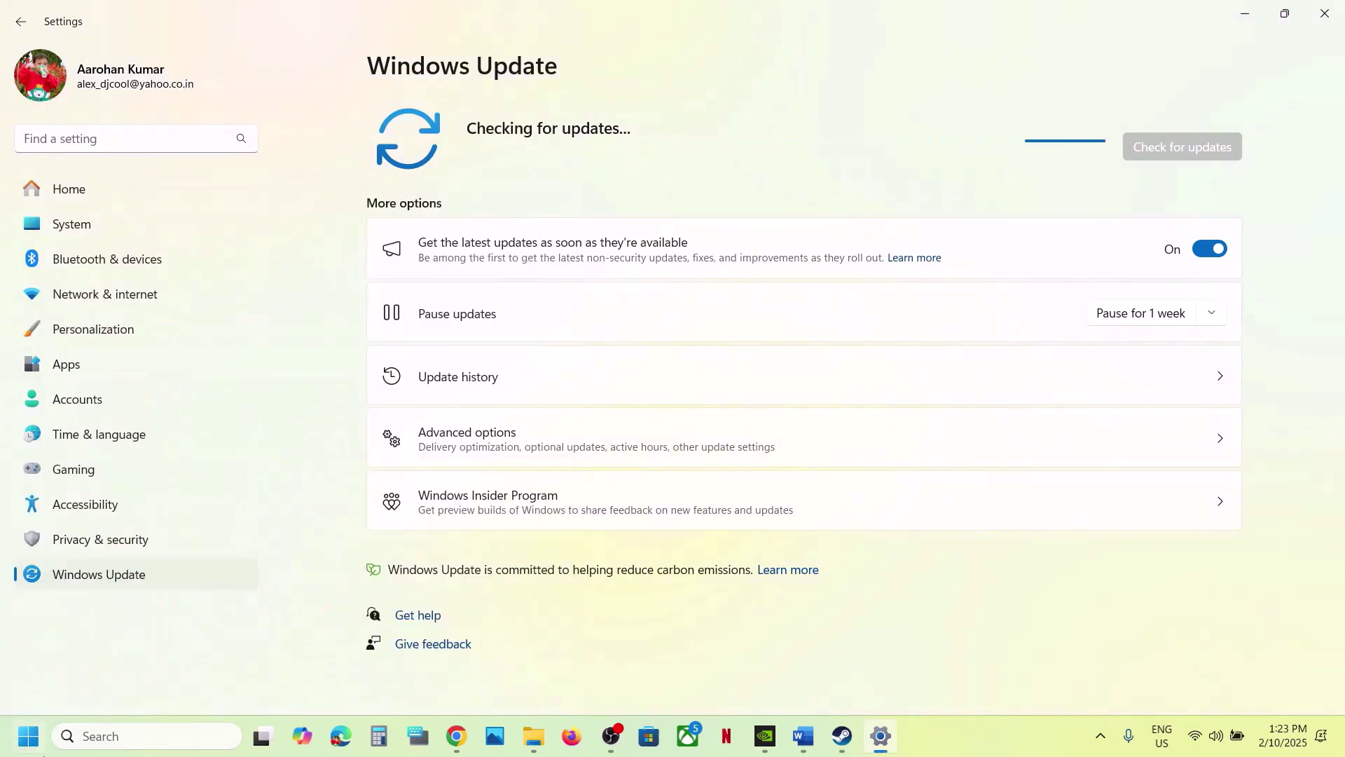
Search for and run winver to view the installed Windows version
left_click(113, 736)
type("wi")
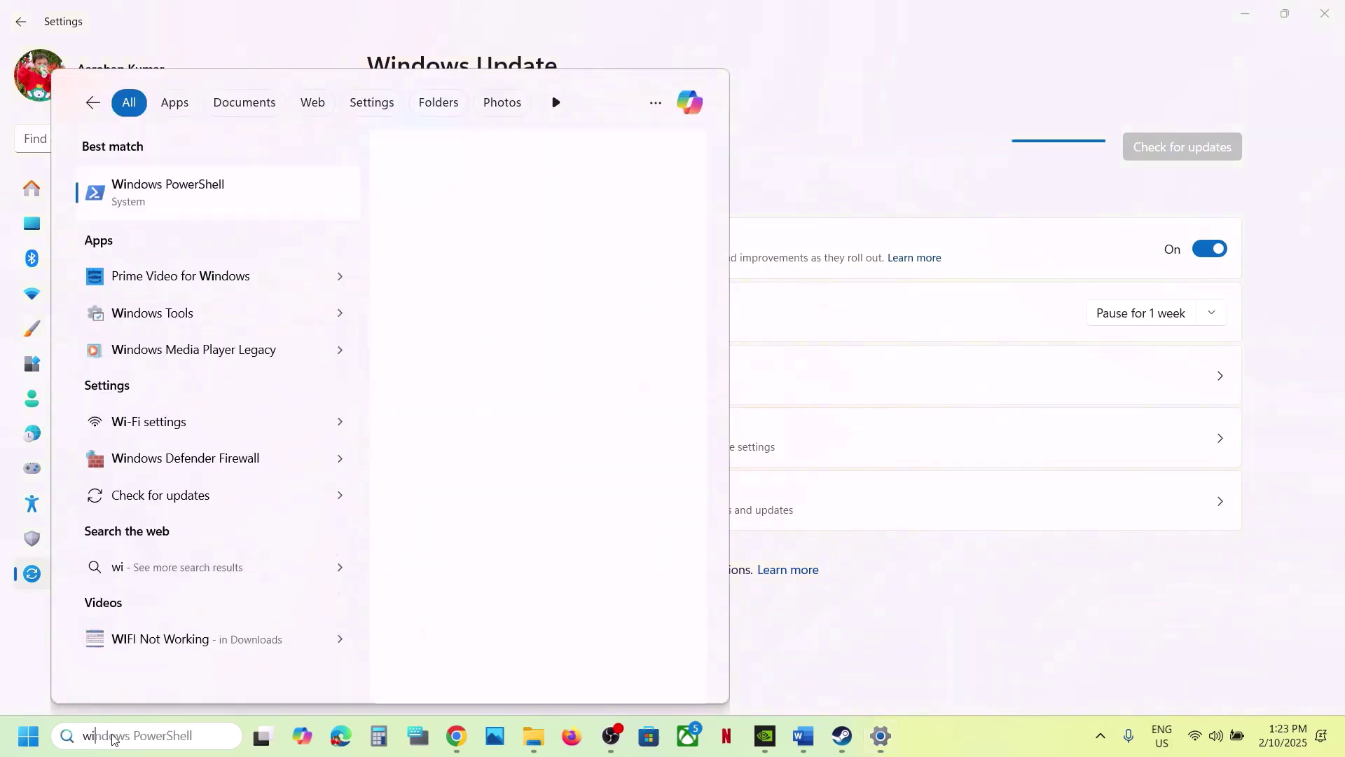
type("nver")
key("Return")
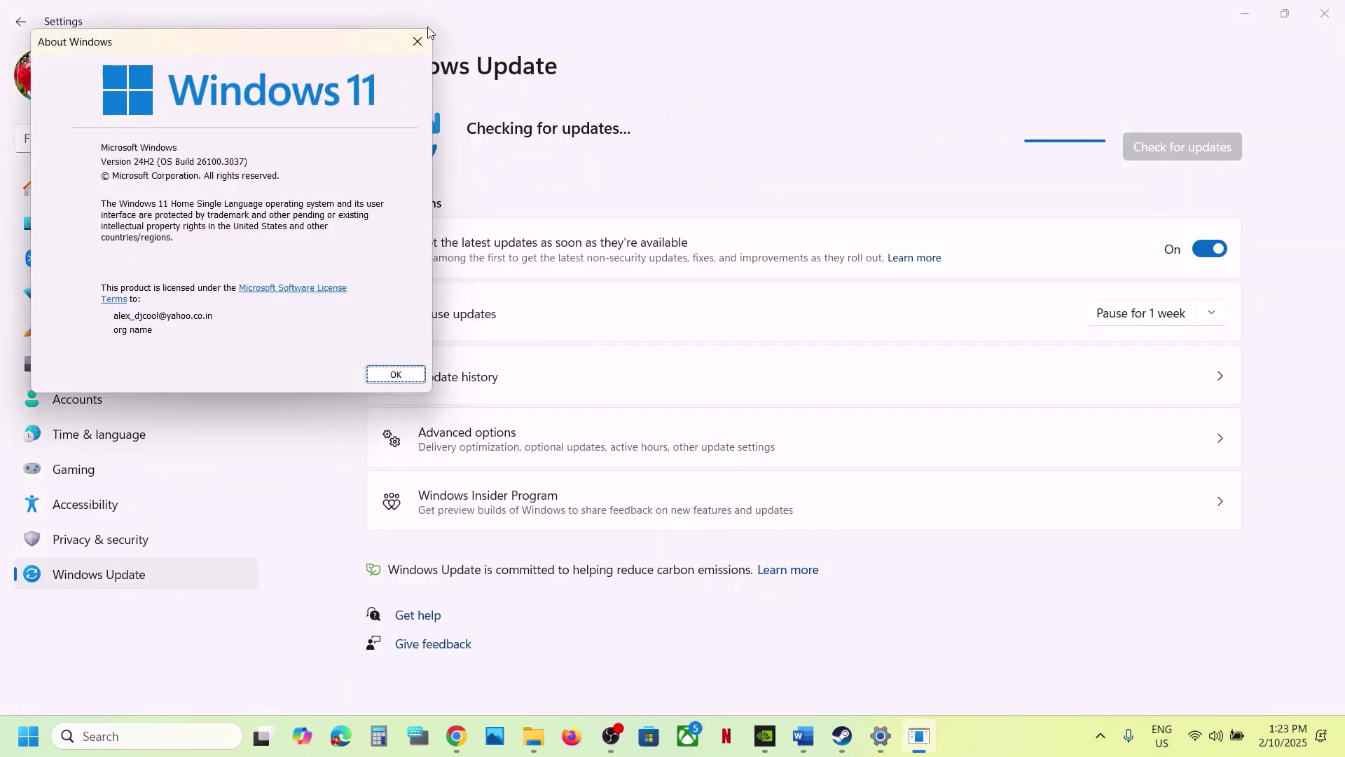
Close the Windows version information and copy the Visual C++ download link from Step 17 of the Word document
left_click(419, 42)
left_click(803, 736)
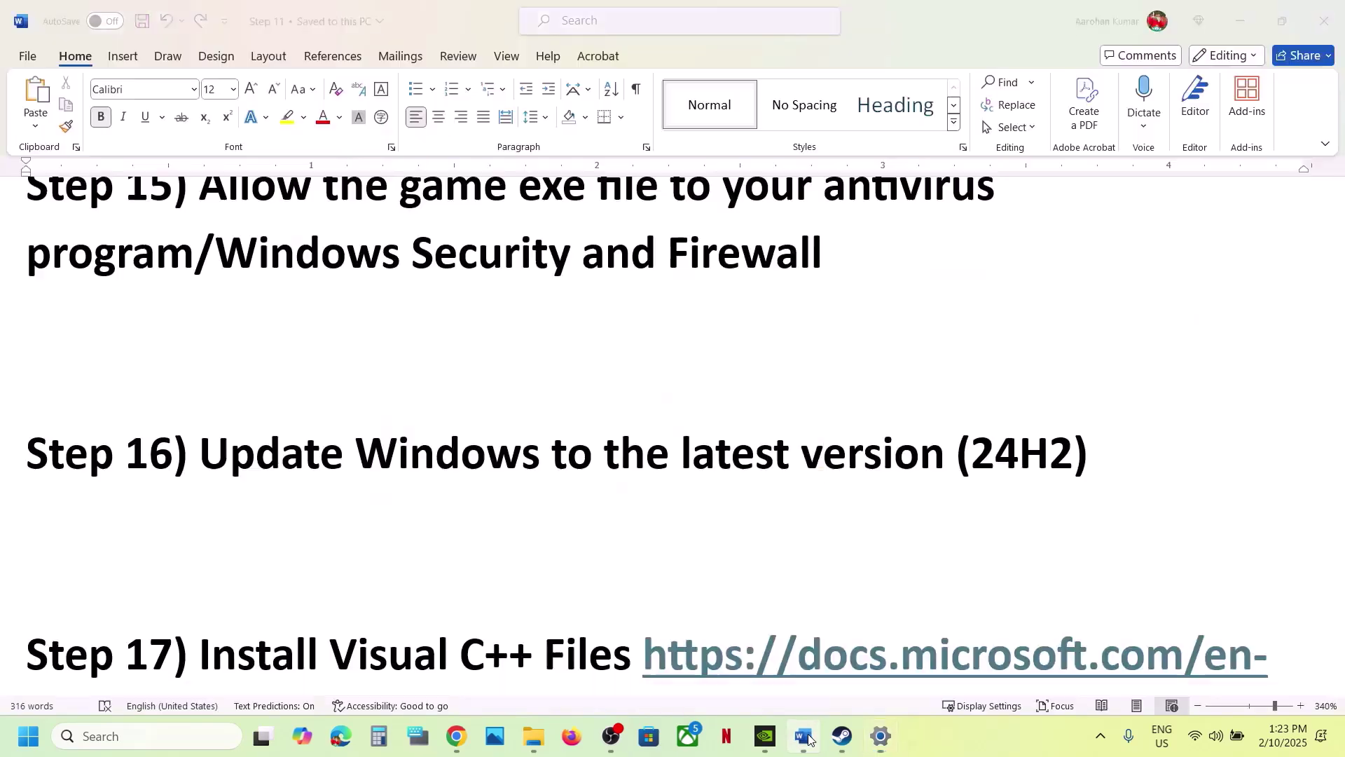
scroll(525, 503, "down", 3)
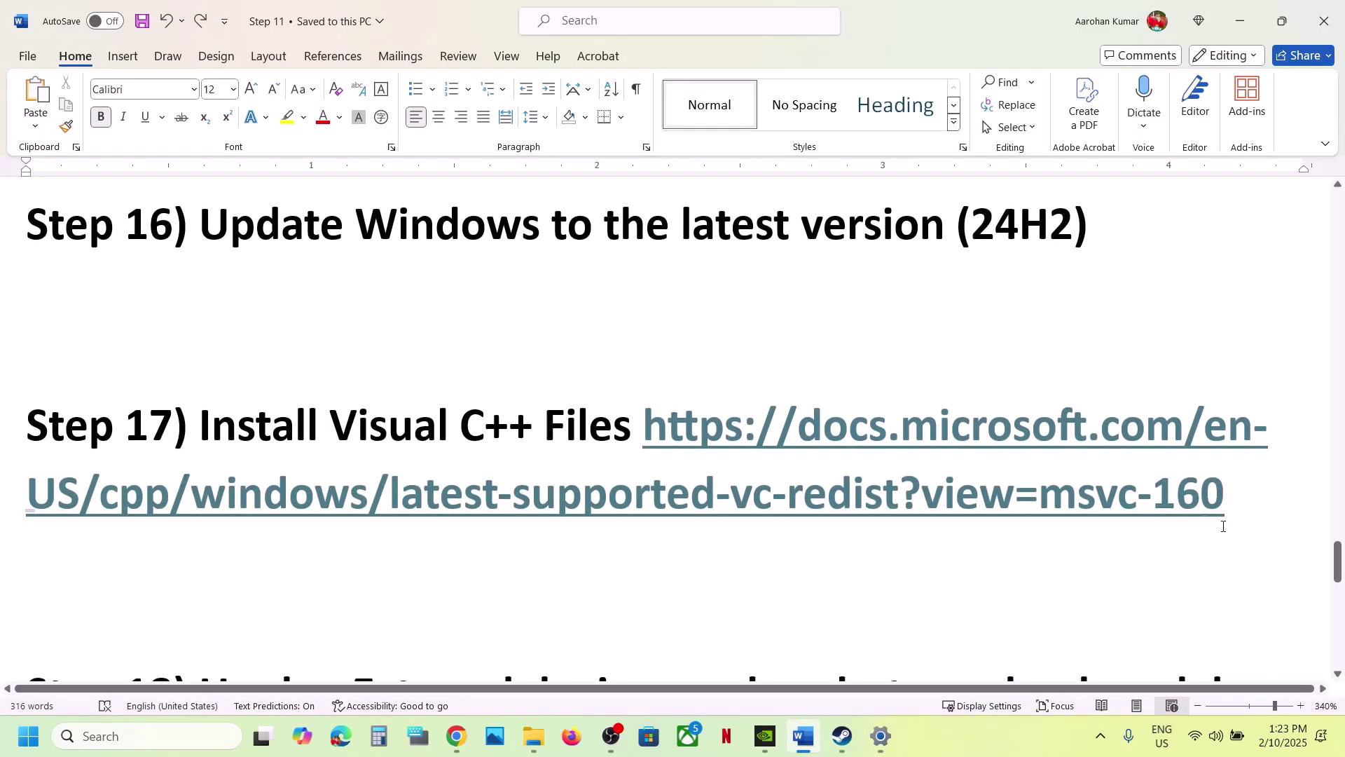
left_click_drag(1231, 498, 762, 432)
key("ctrl+c")
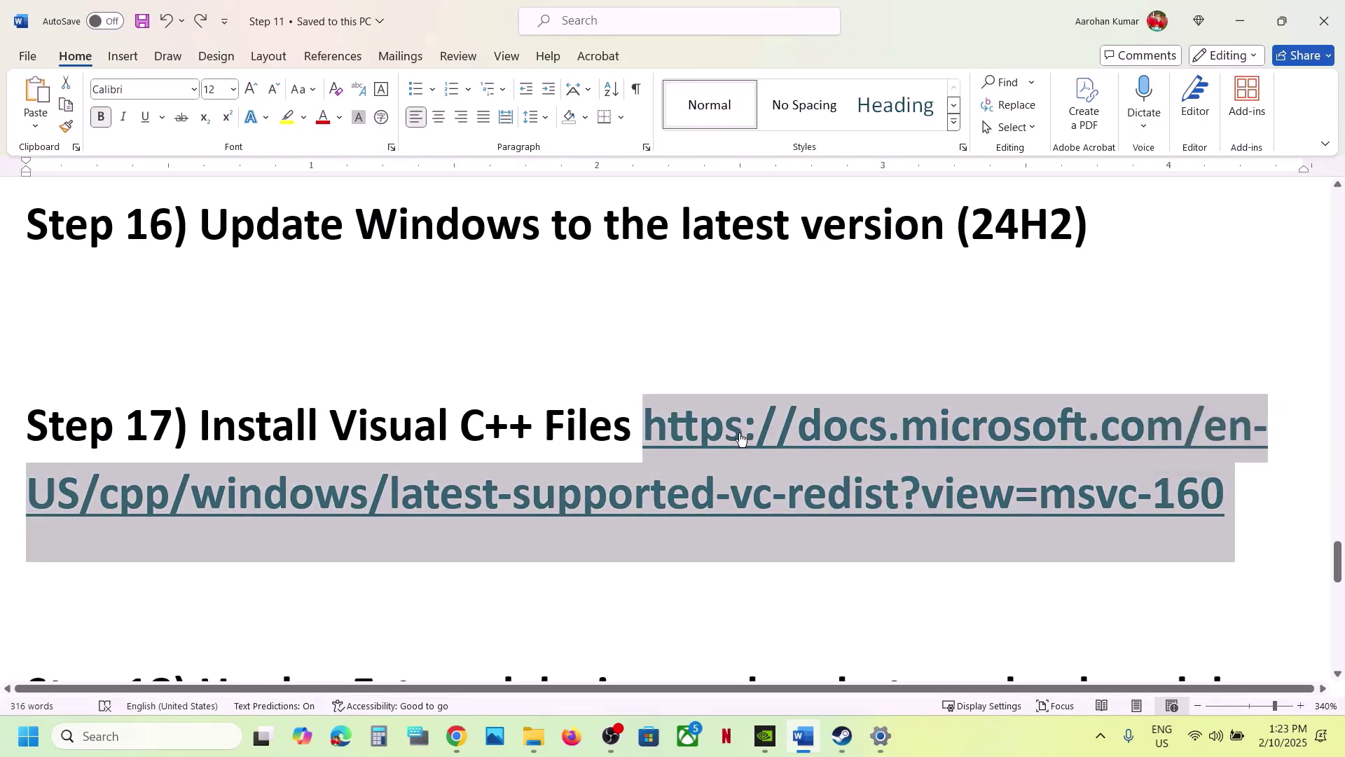
Switch to Chrome and open the copied Visual C++ redistributable link in a new tab
left_click(457, 736)
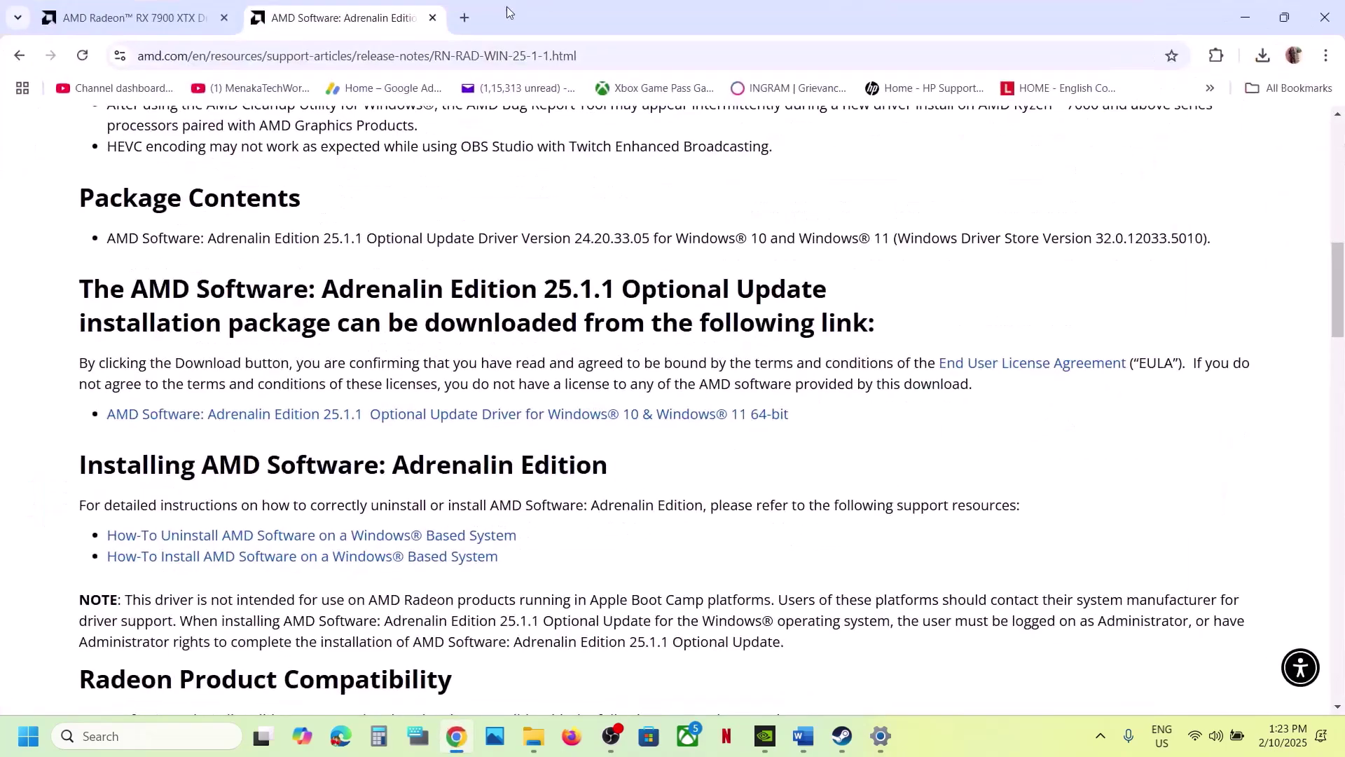
left_click(466, 19)
key("ctrl+v")
key("Return")
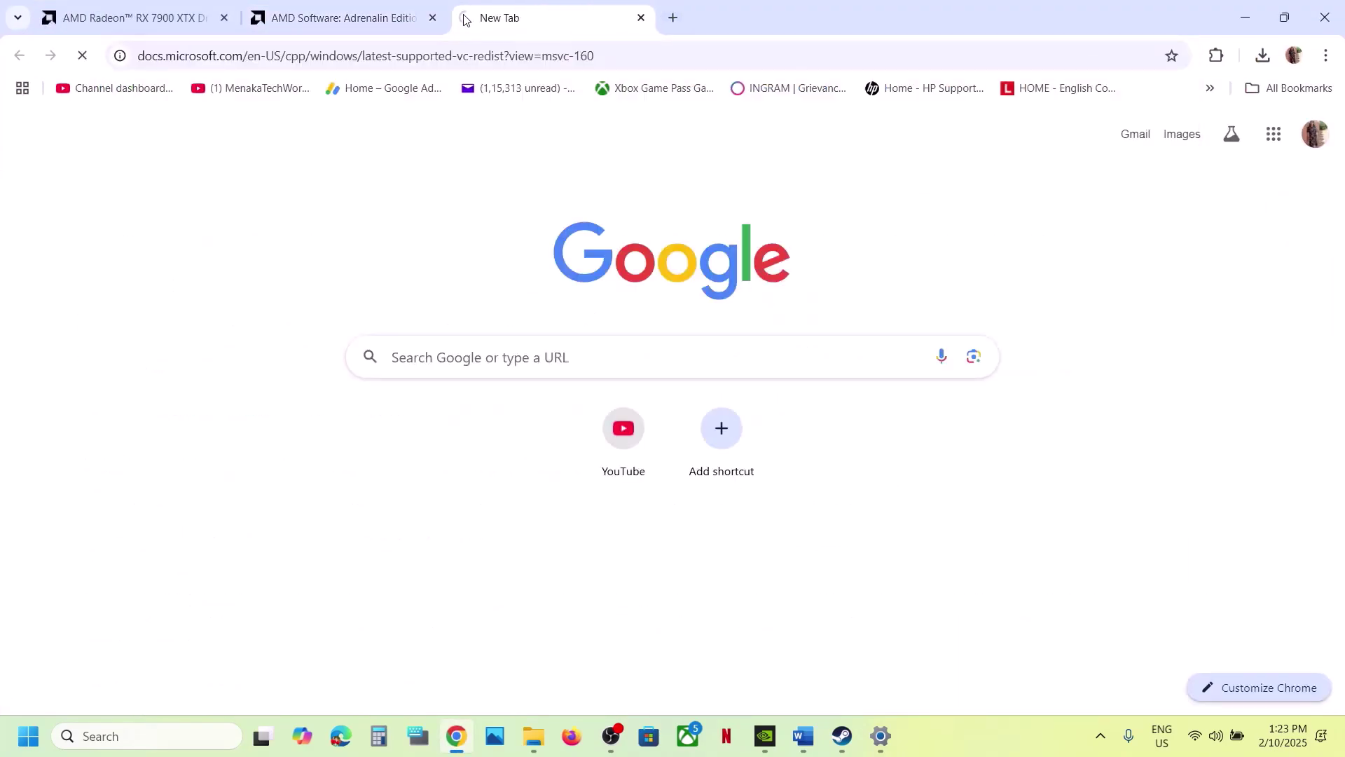
Download the latest X86 and X64 Visual C++ redistributables and run the x86 installer's repair, minimizing its window
scroll(638, 311, "down", 8)
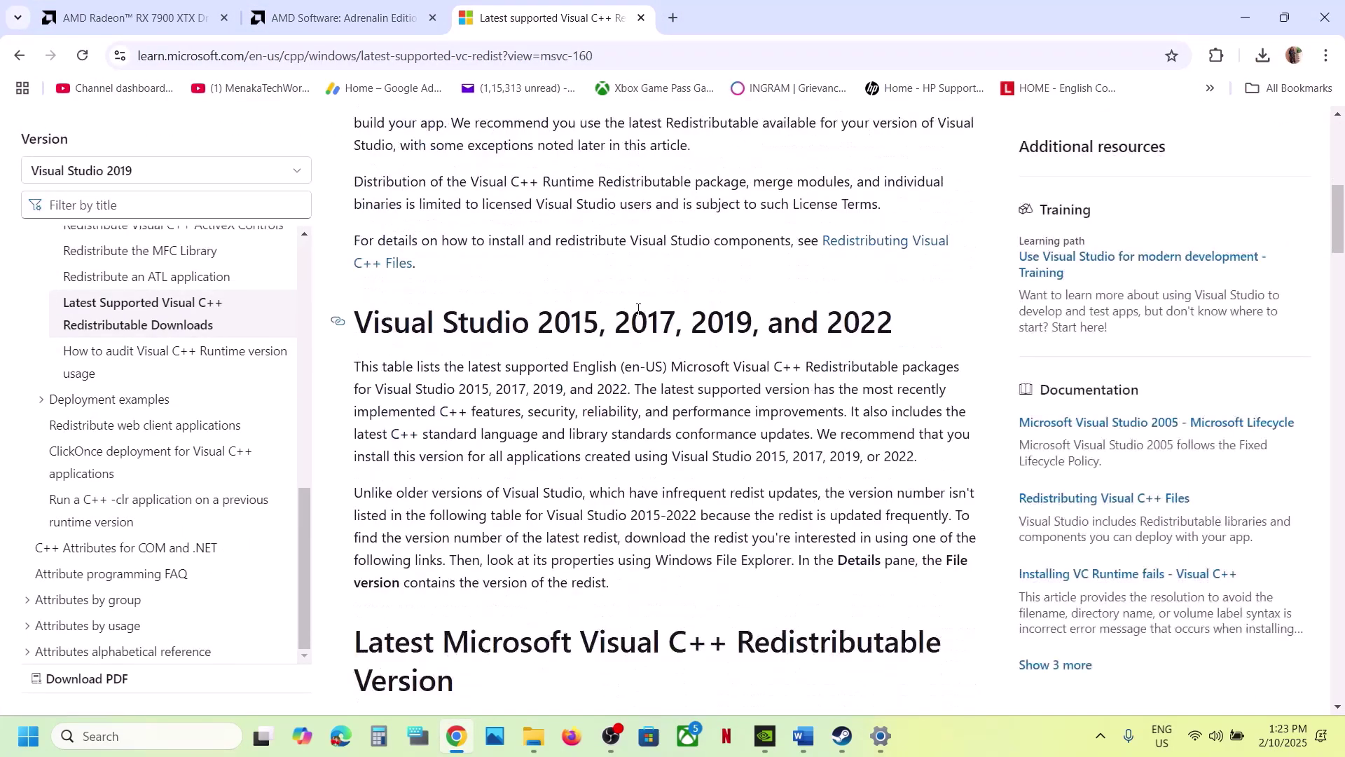
left_click_drag(452, 312, 859, 323)
scroll(596, 473, "down", 6)
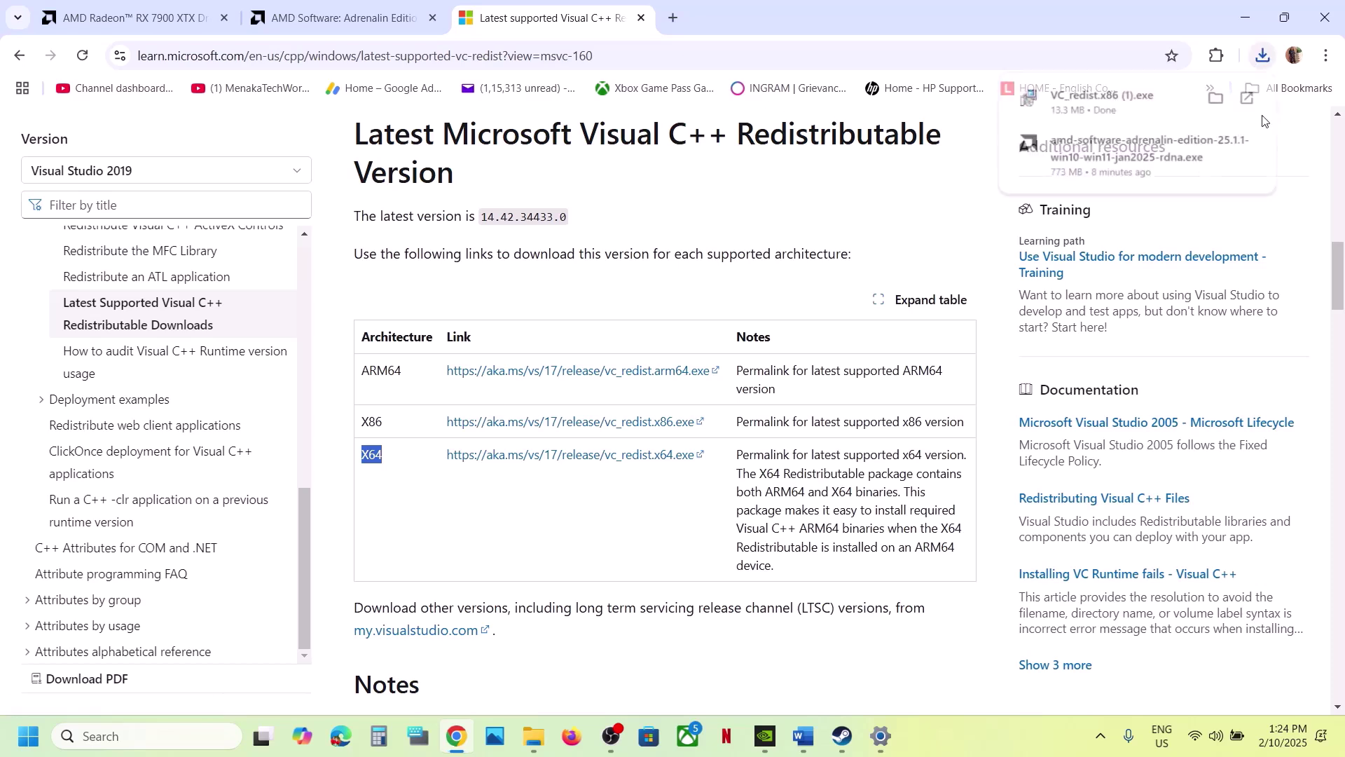
left_click(1156, 112)
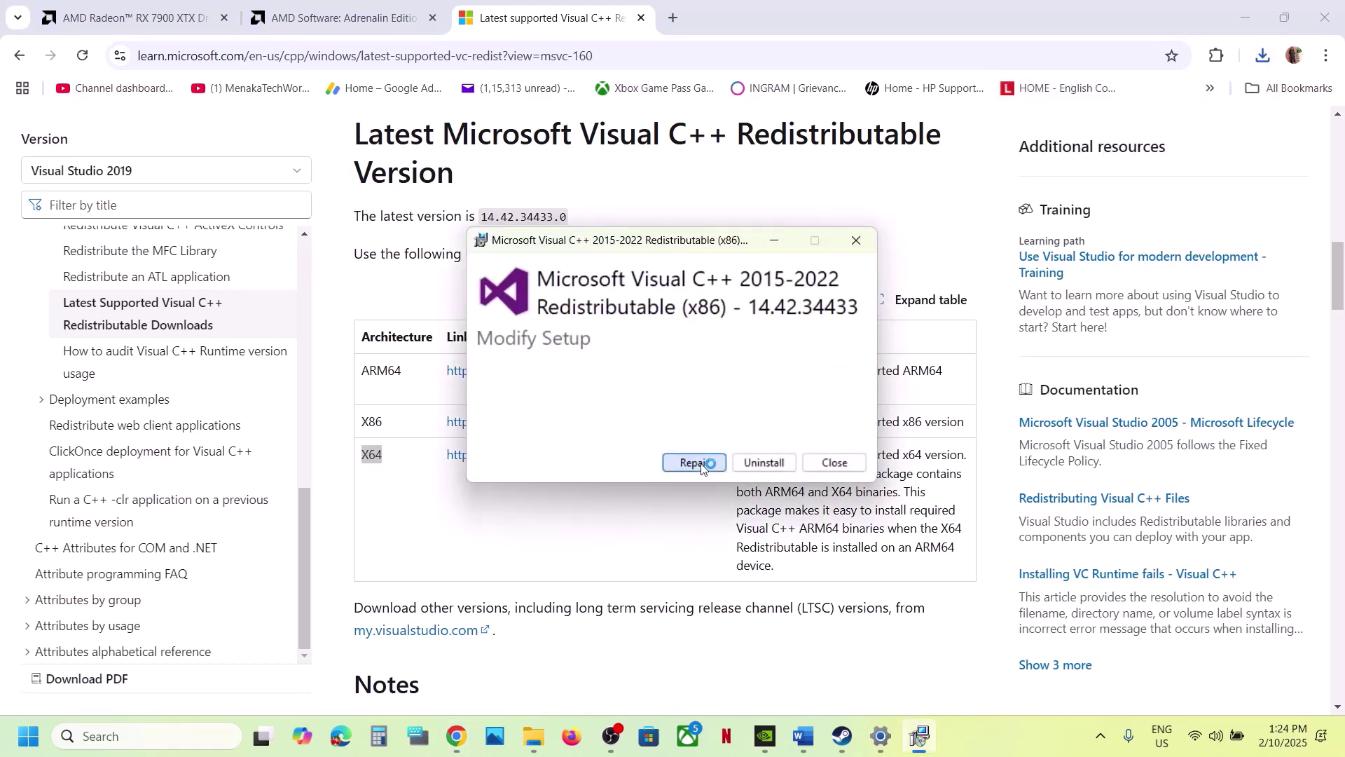
left_click(701, 464)
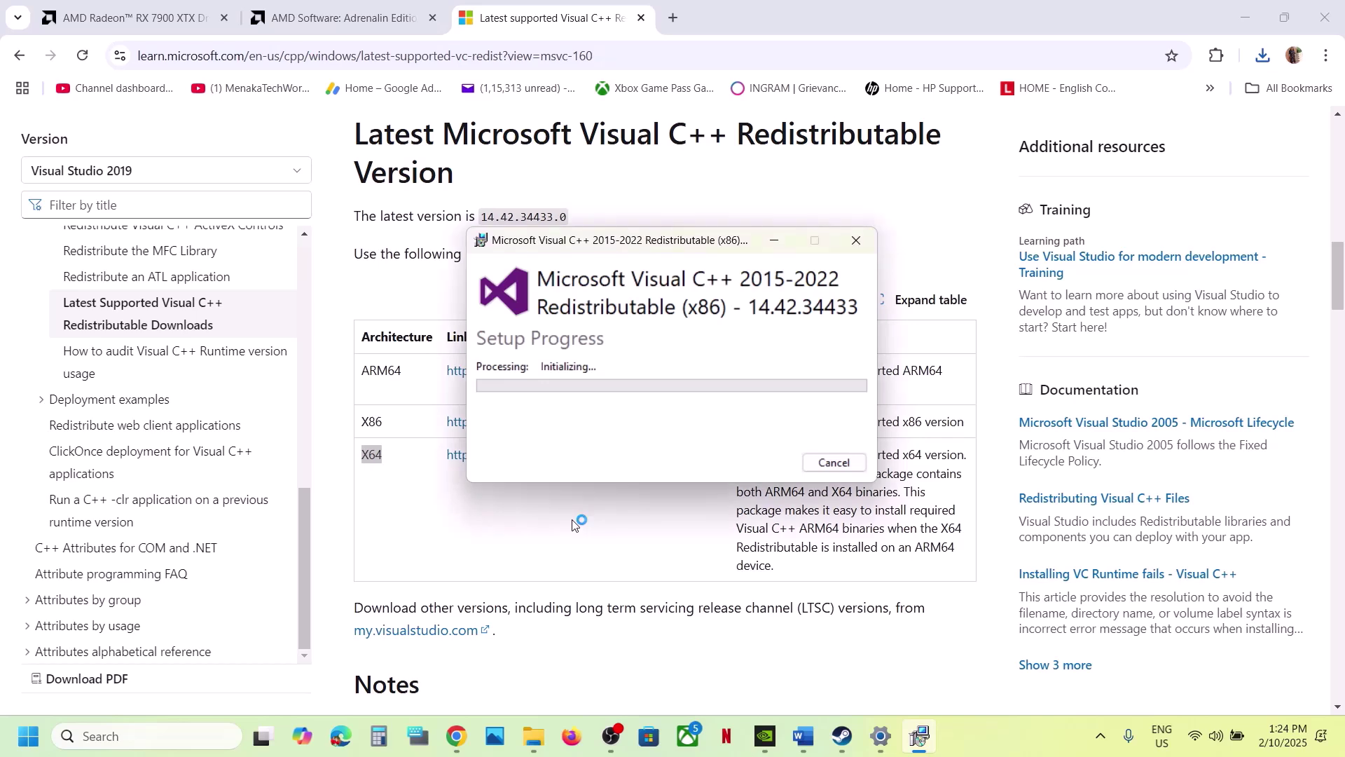
left_click(920, 736)
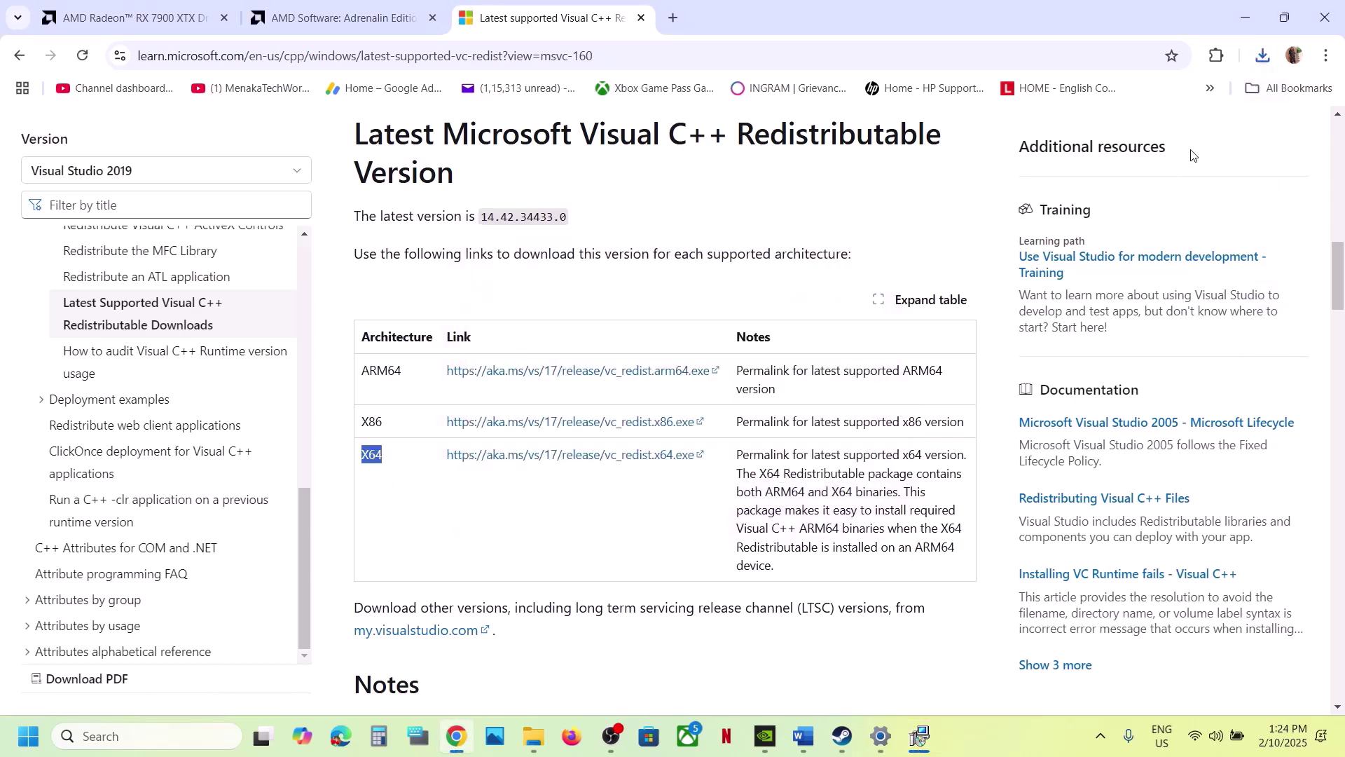
Run the downloaded VC_redist.x64 (3).exe and repair the x64 redistributable
left_click(1267, 68)
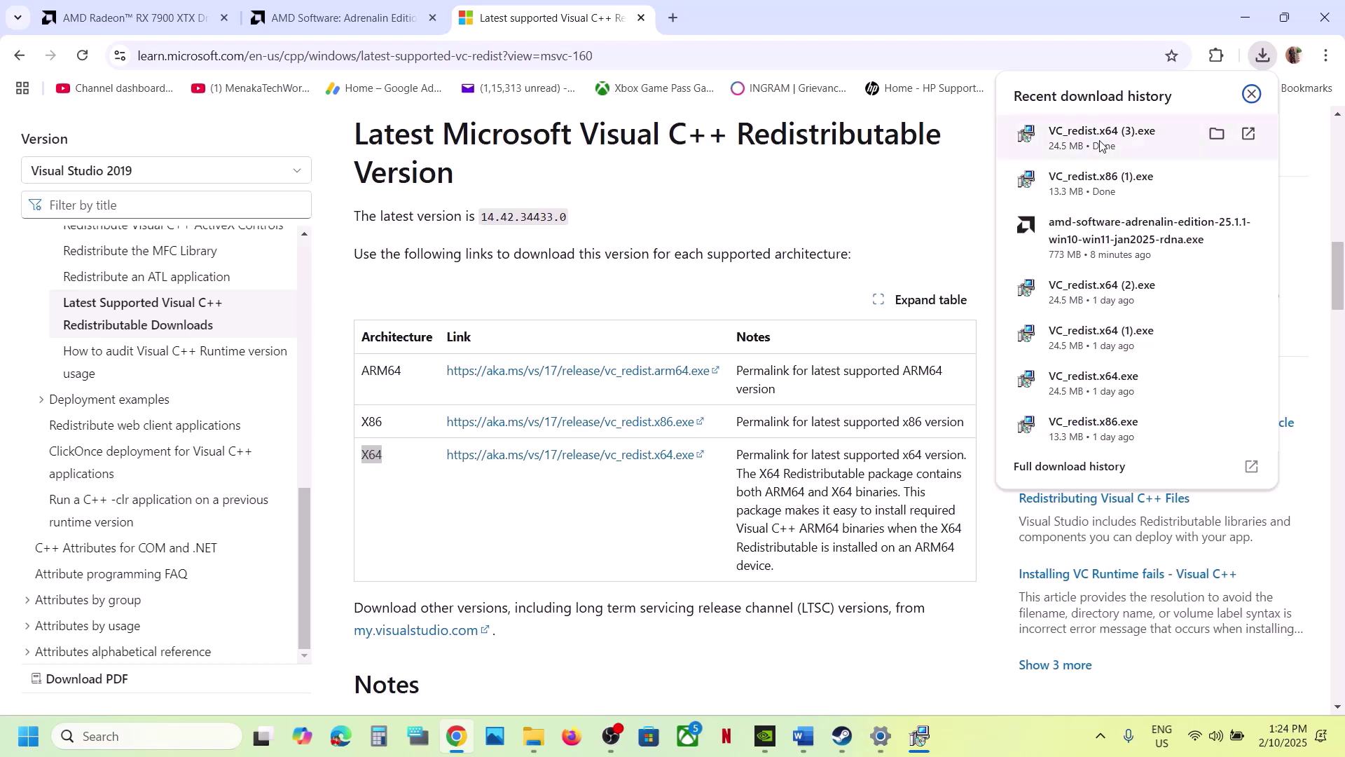
left_click(1102, 140)
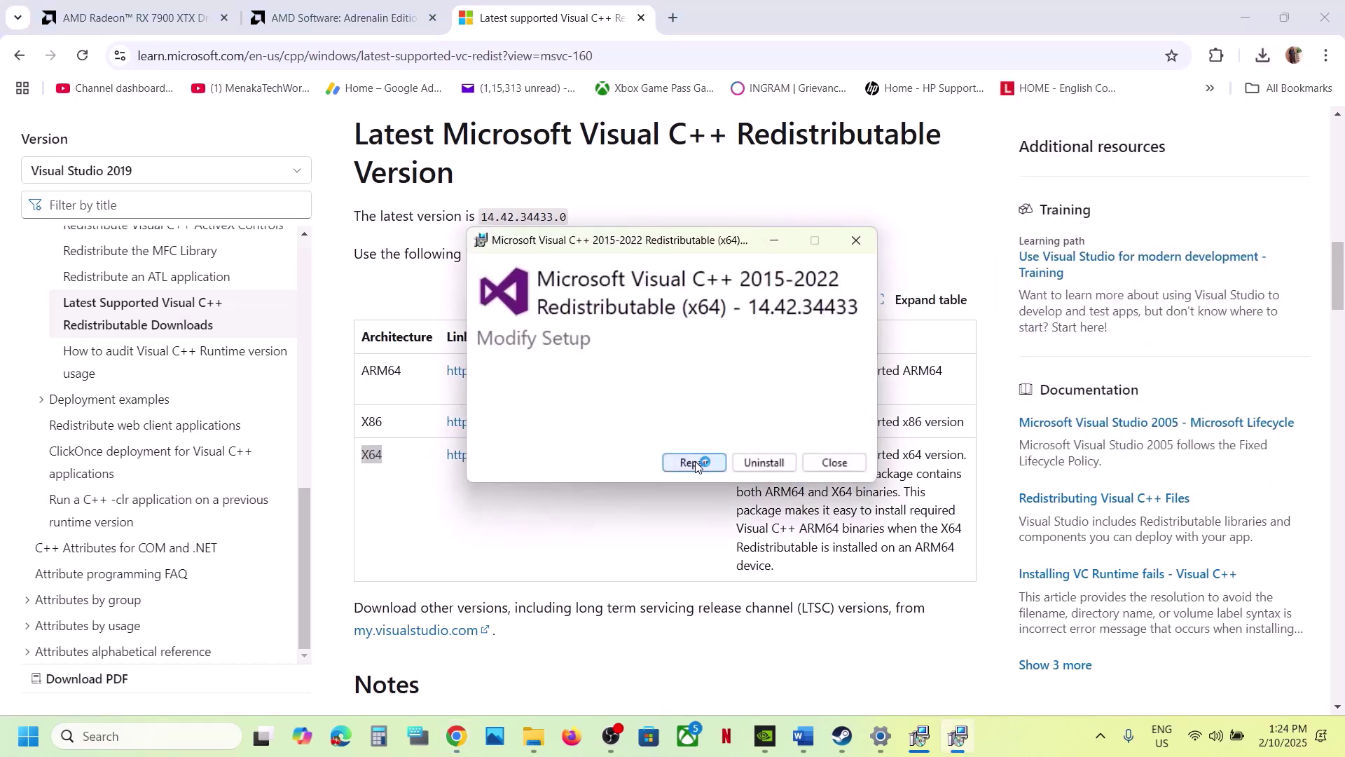
left_click(694, 463)
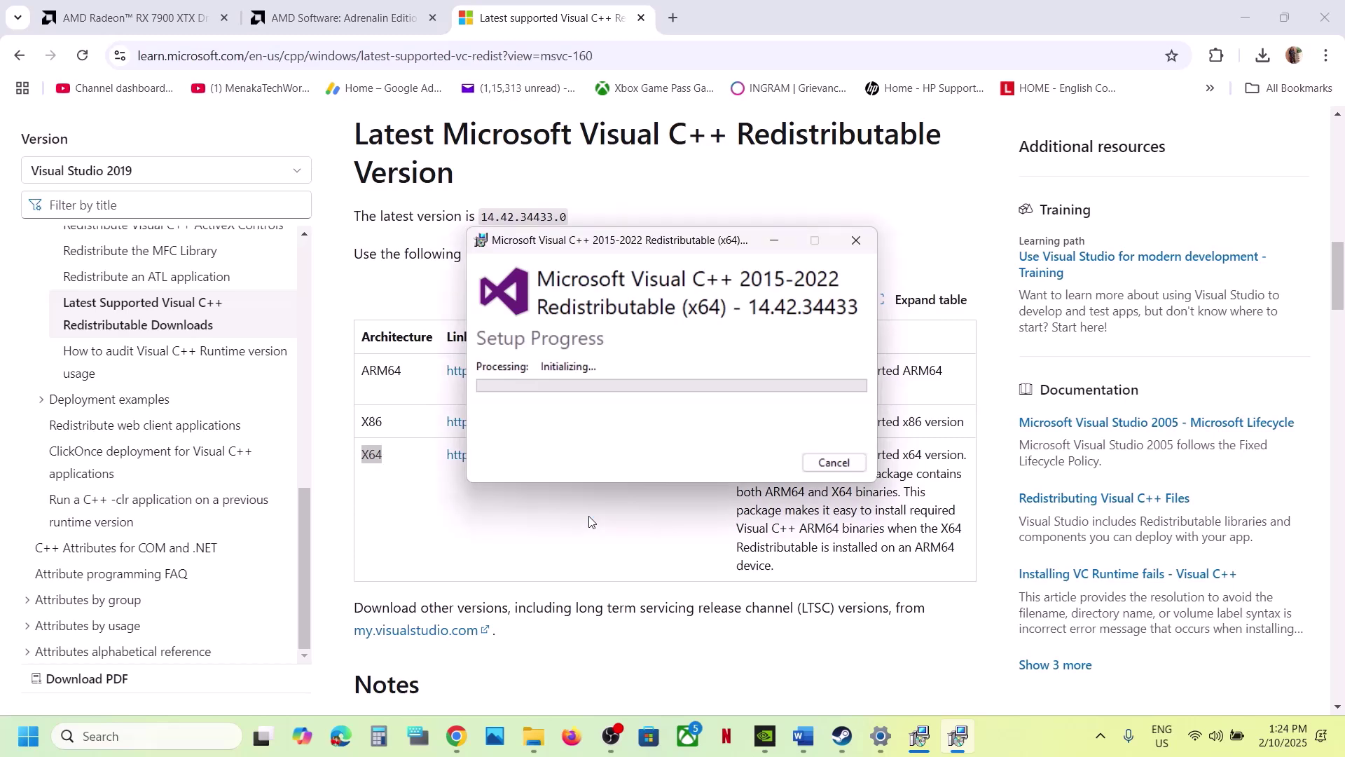
Bring back the x86 setup window, place it beside the x64 one, and close both installers
left_click(920, 736)
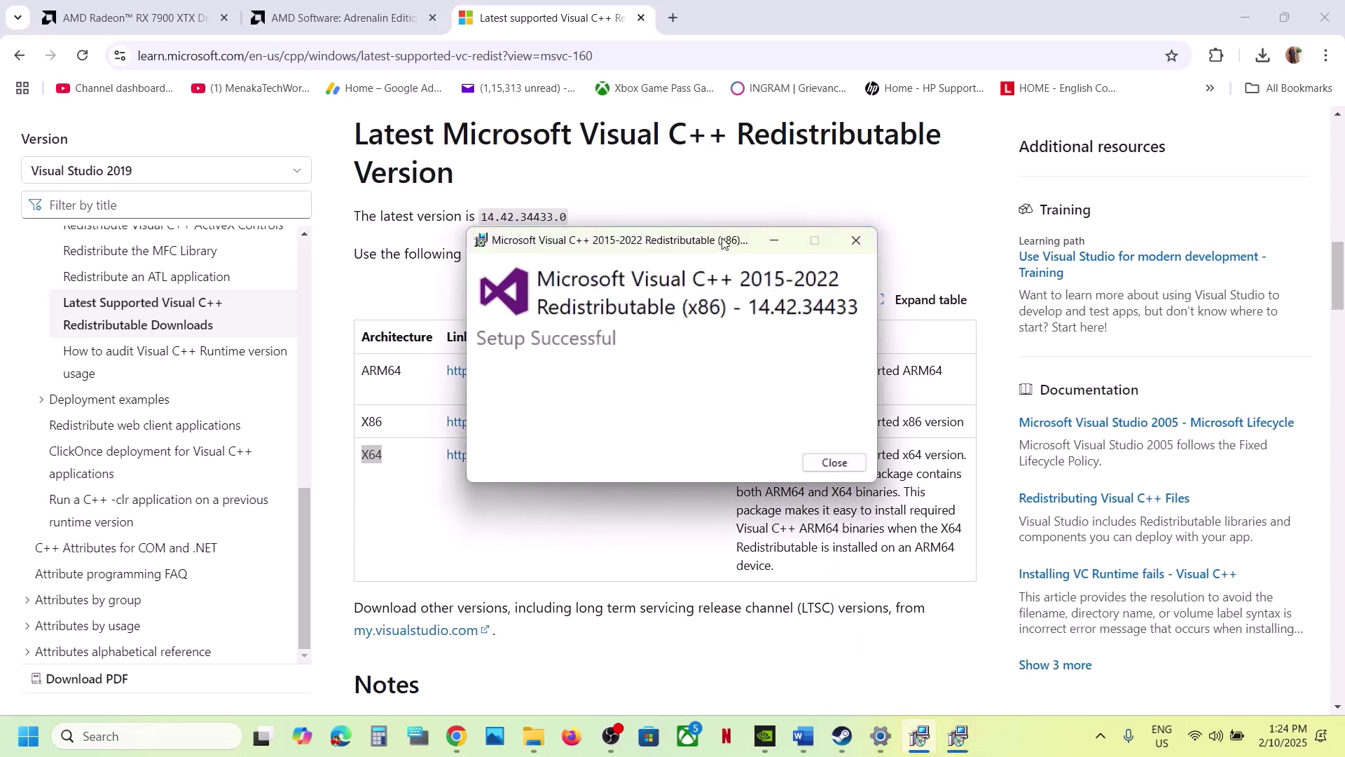
left_click_drag(724, 241, 1121, 287)
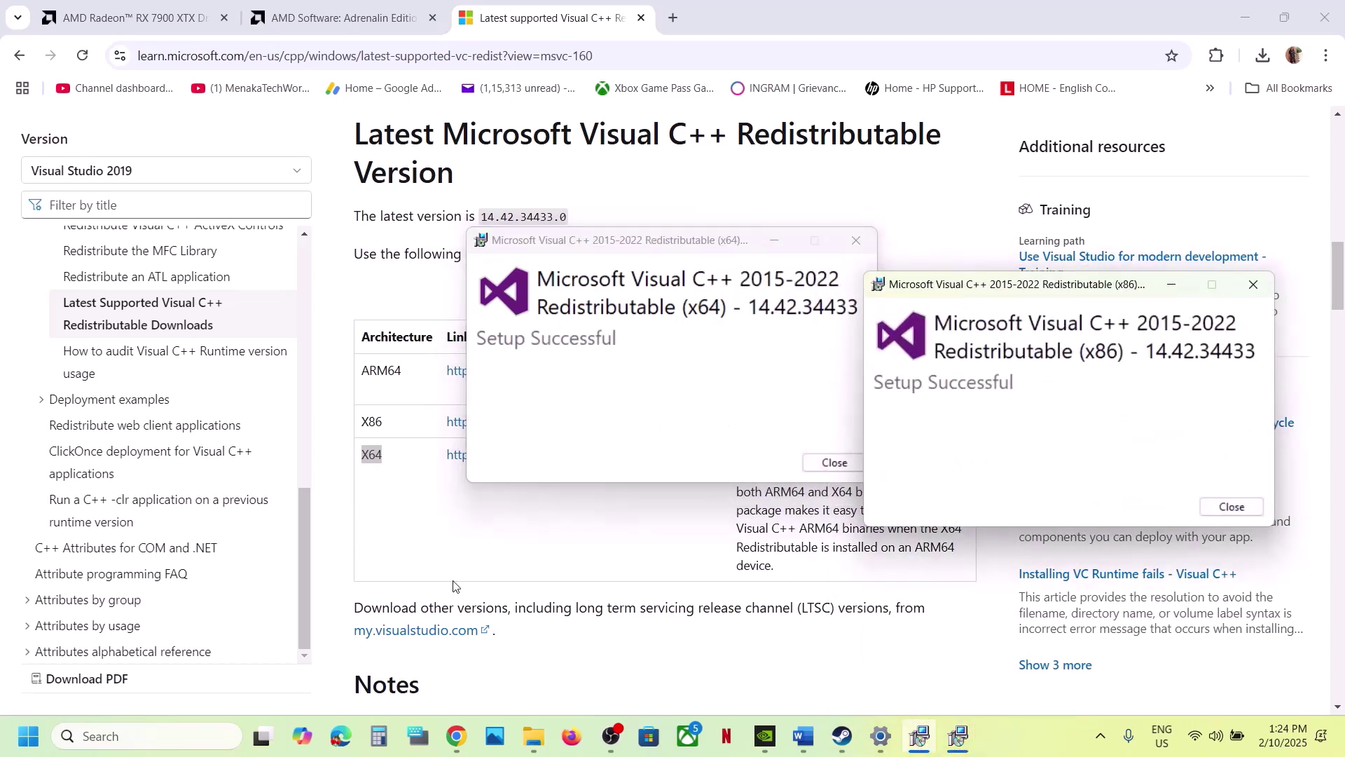
left_click(836, 464)
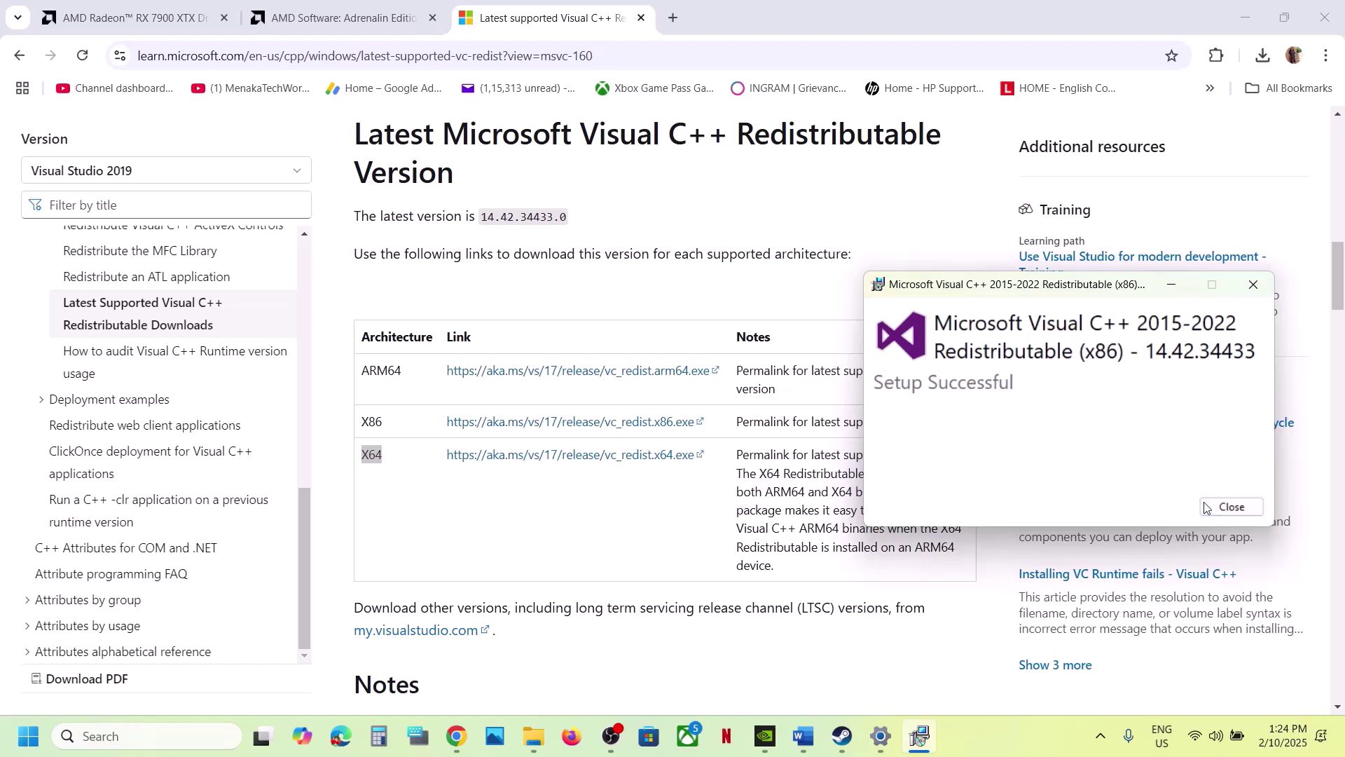
left_click(1205, 507)
View the computer's restart option without choosing it and switch to the Monster Hunter Wilds Benchmark page in Steam
left_click(21, 747)
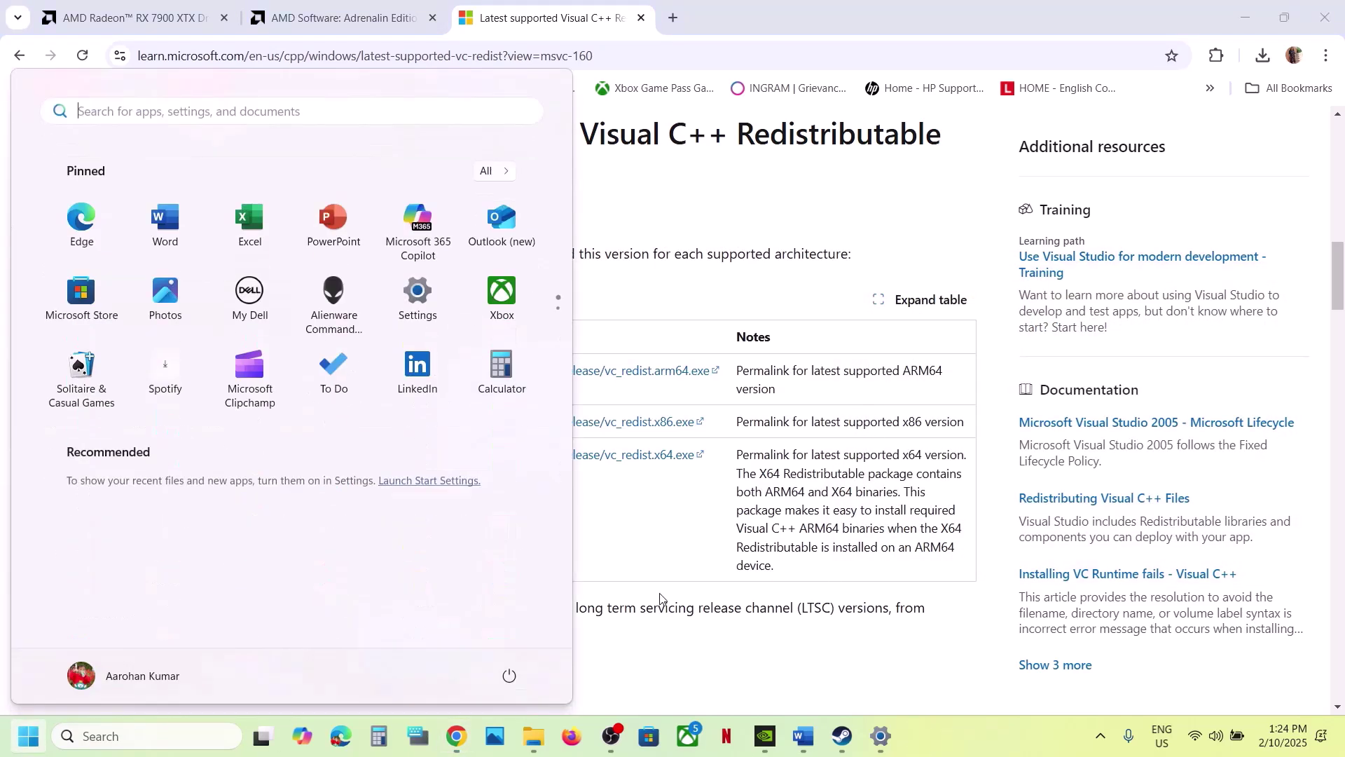
left_click(511, 677)
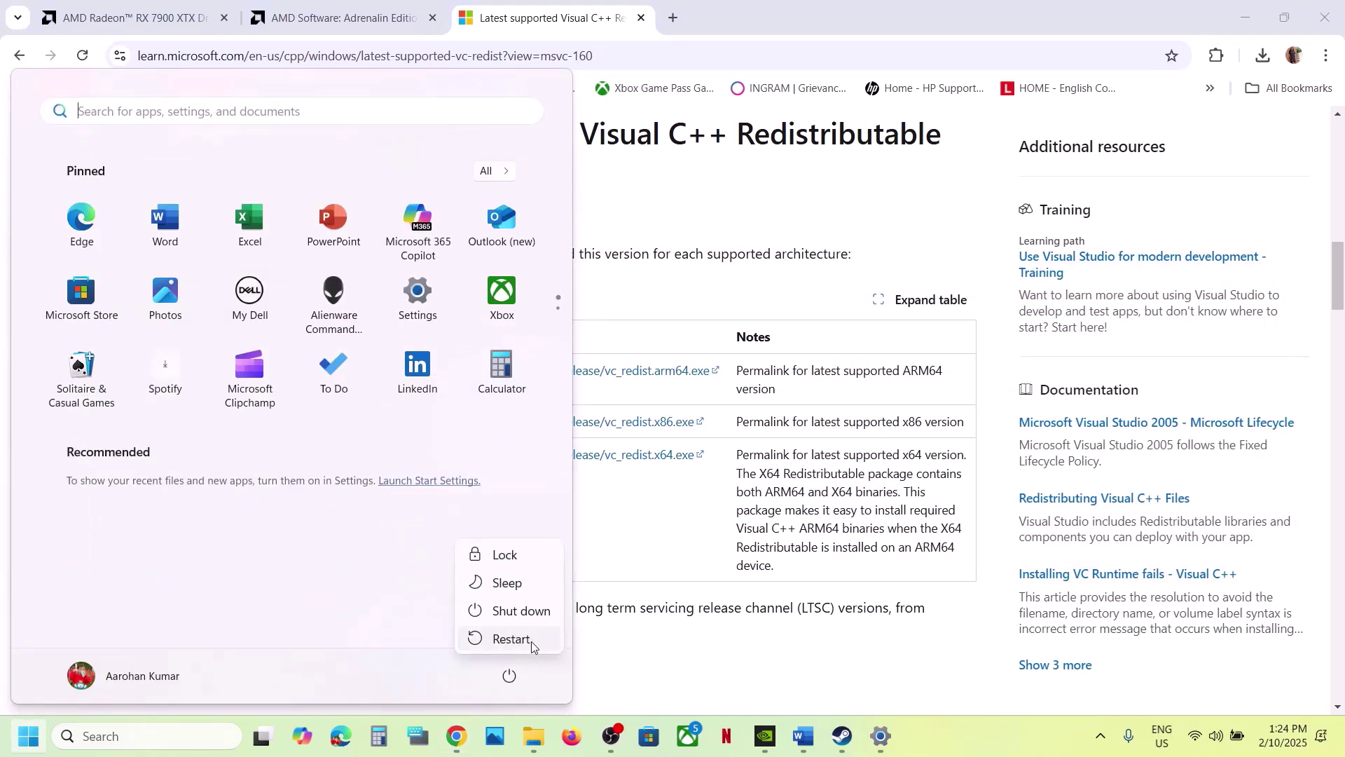
left_click(843, 748)
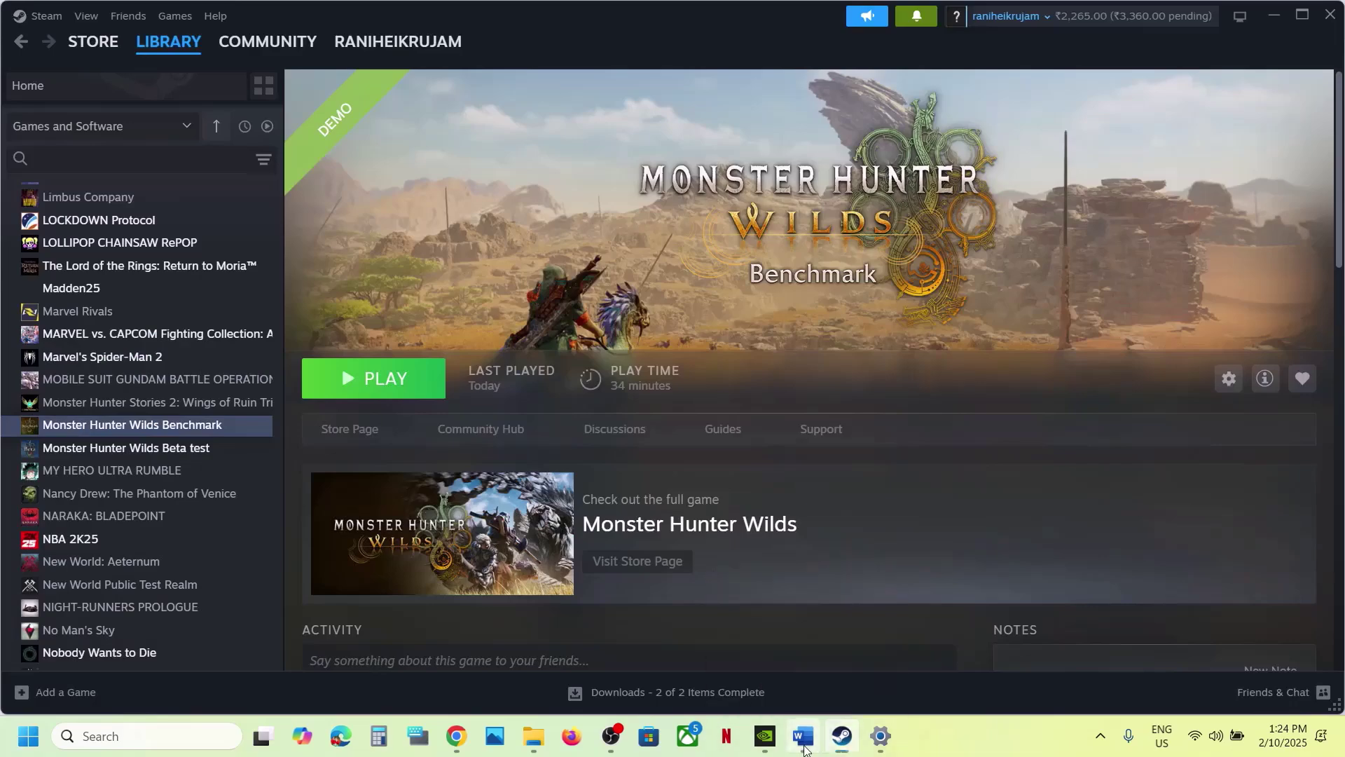
Read Step 18 in the Word document on unplugging external devices and closing third-party lighting and audio software
left_click(805, 750)
scroll(454, 391, "down", 5)
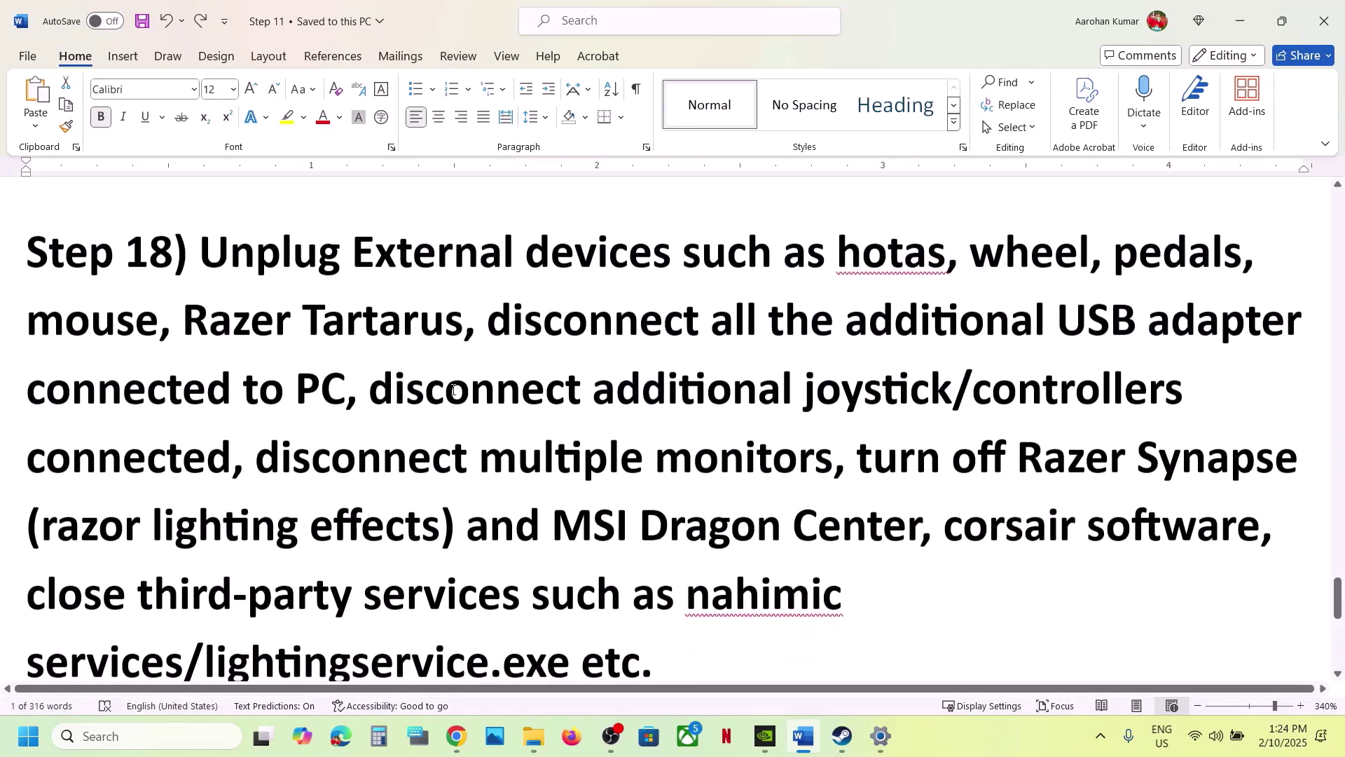
left_click_drag(215, 259, 1090, 401)
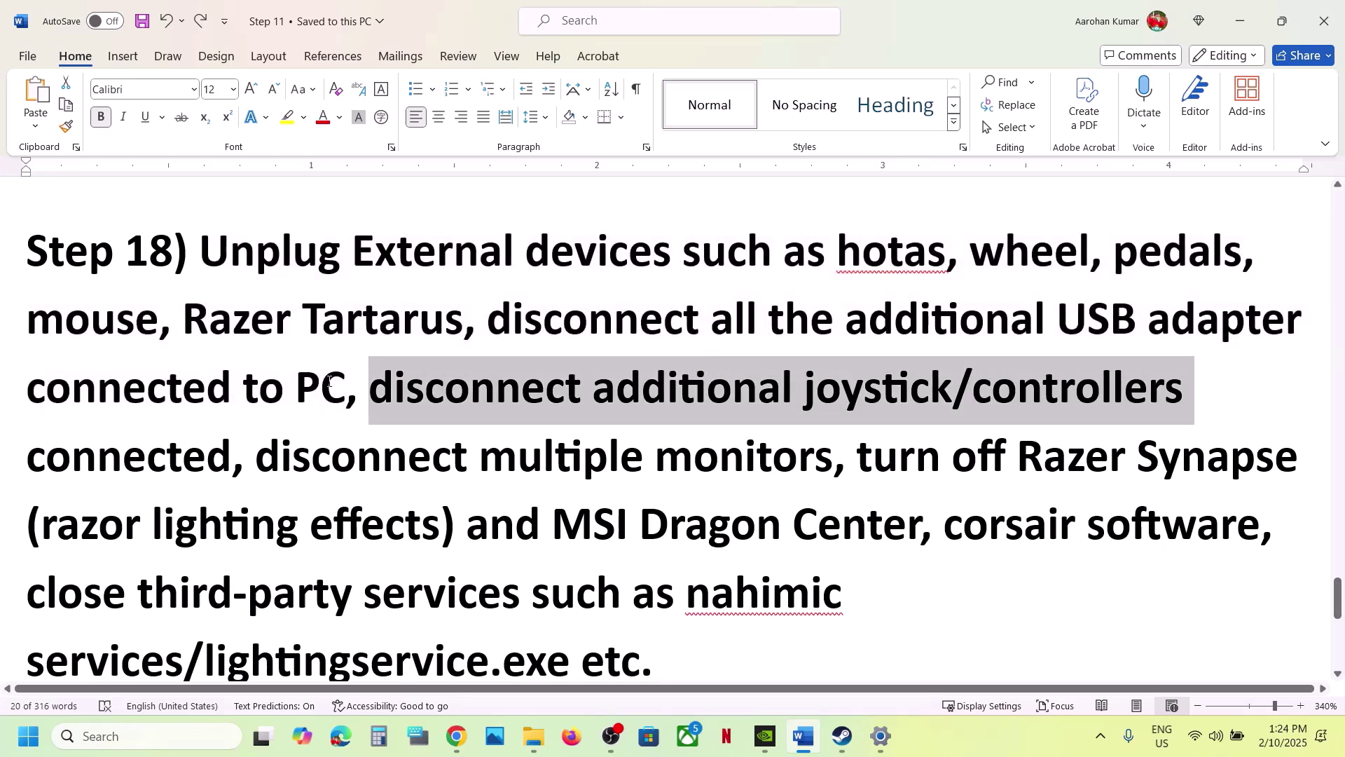
left_click_drag(329, 382, 831, 459)
scroll(817, 452, "down", 2)
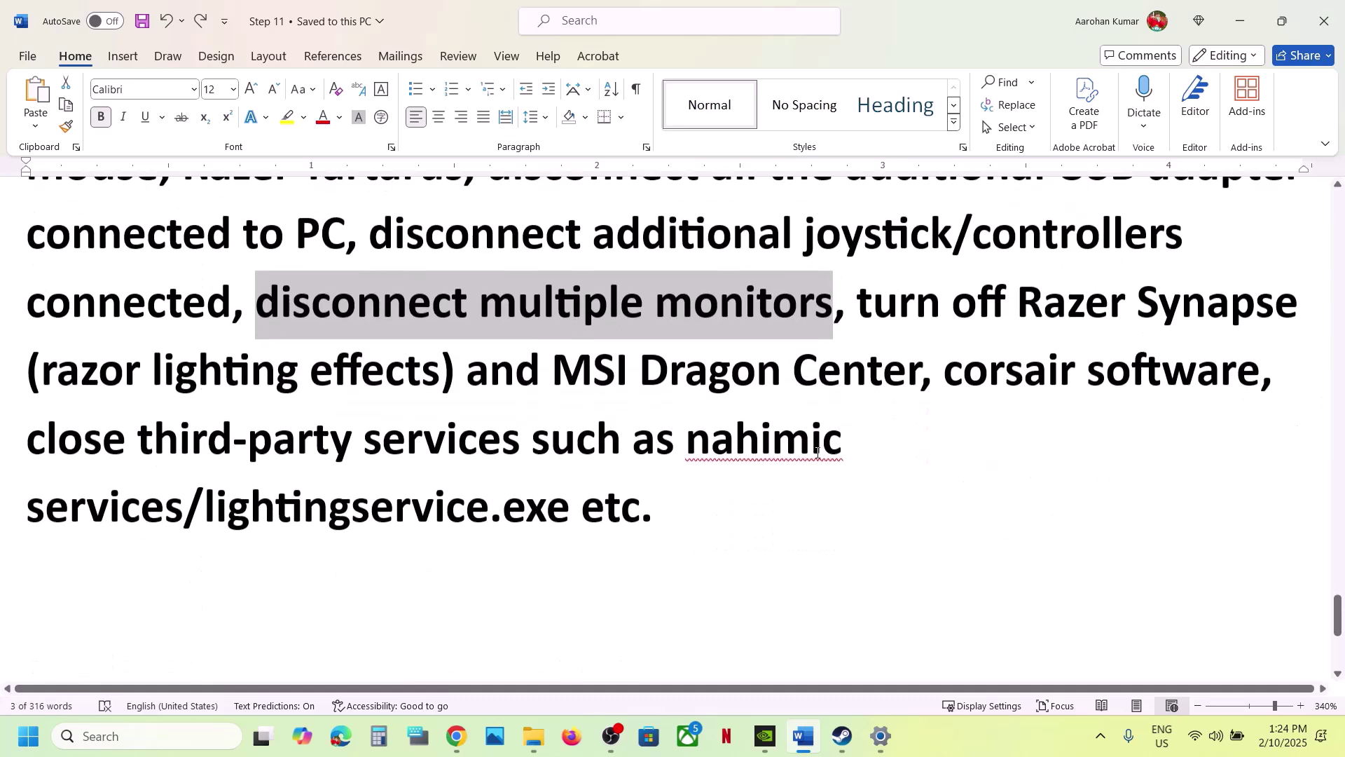
scroll(818, 452, "down", 1)
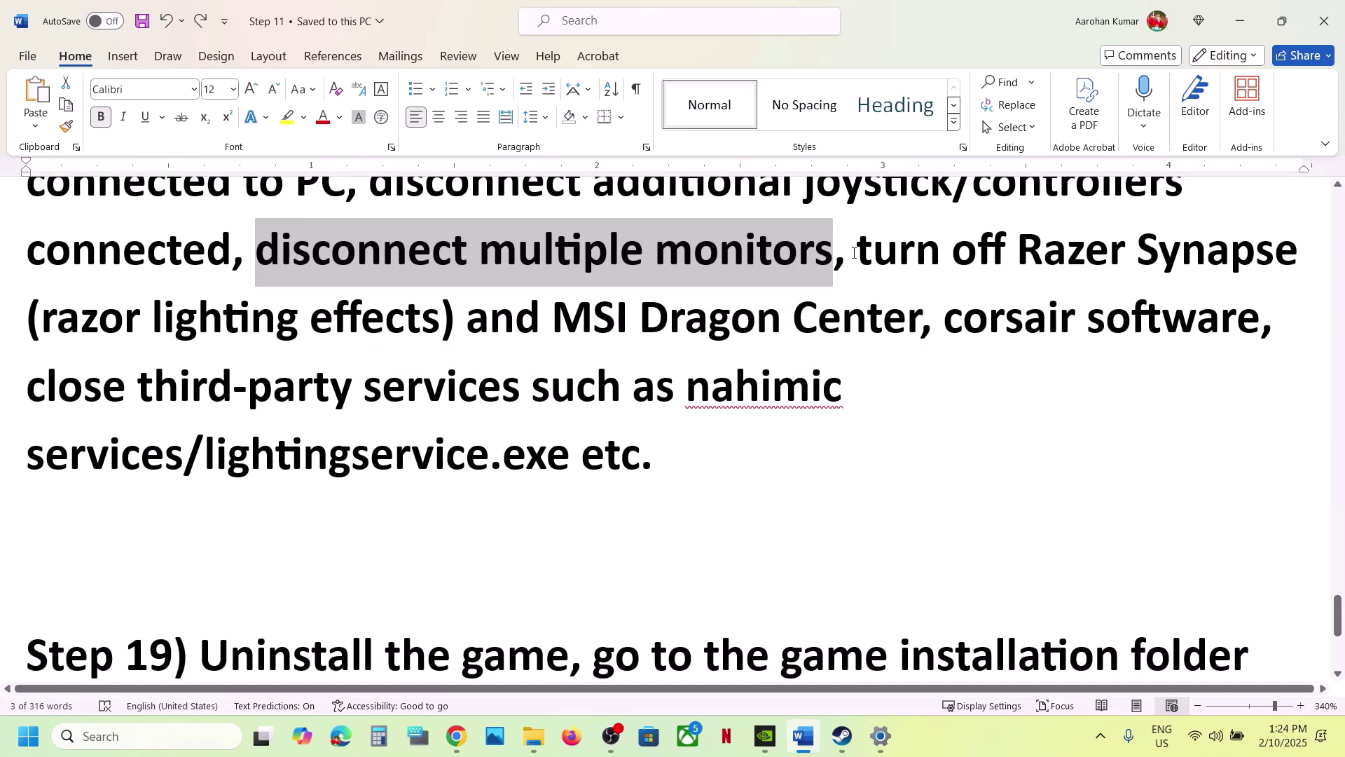
left_click_drag(854, 254, 657, 448)
left_click(656, 449)
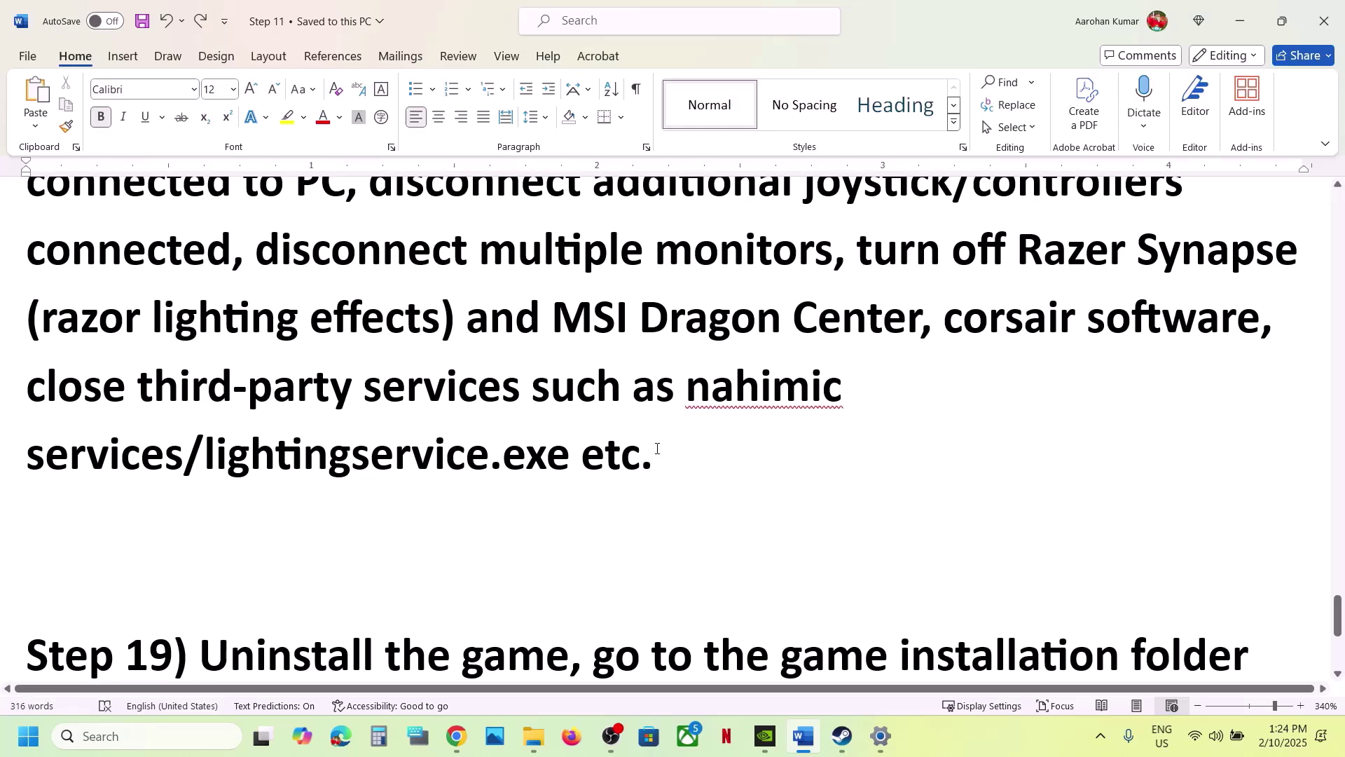
Read Step 19 in the Word document on uninstalling the game and reinstalling it to another drive
scroll(656, 448, "down", 5)
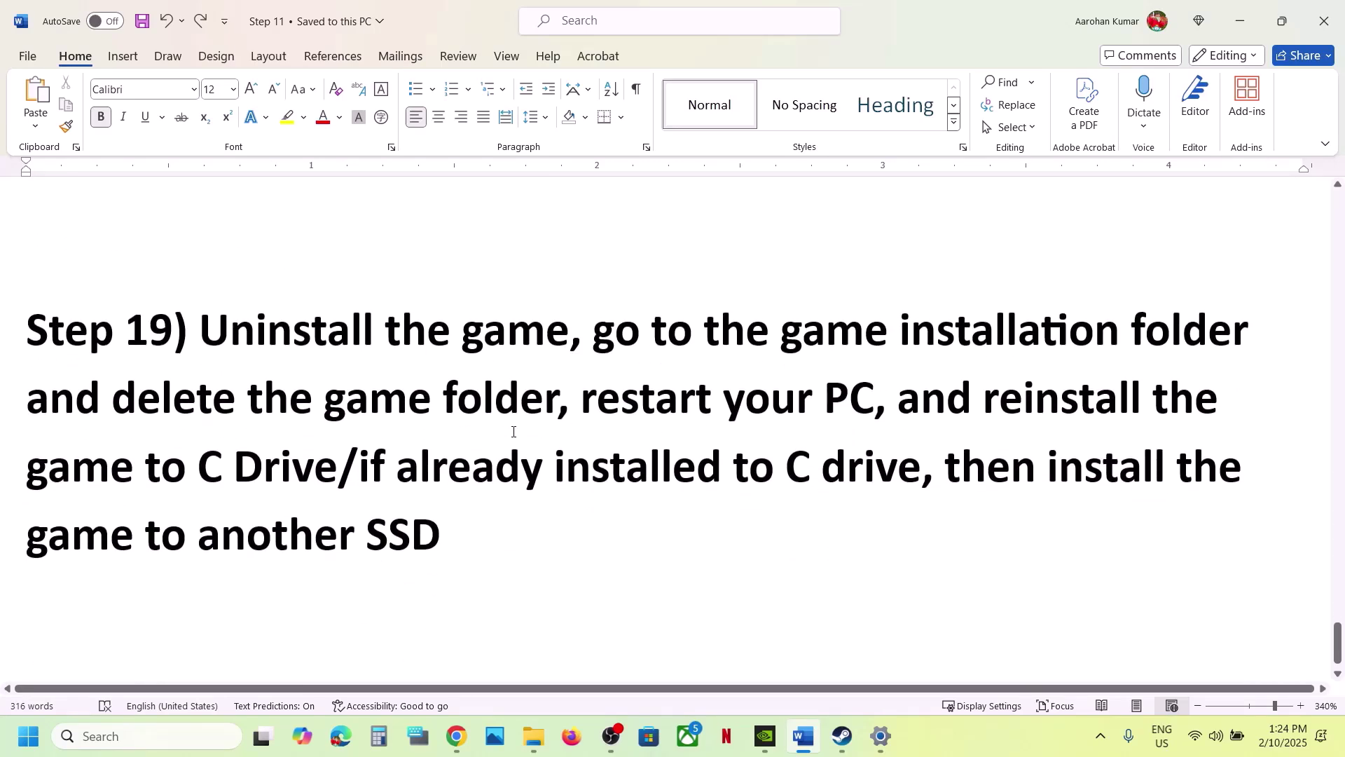
left_click_drag(206, 296, 457, 482)
left_click(457, 483)
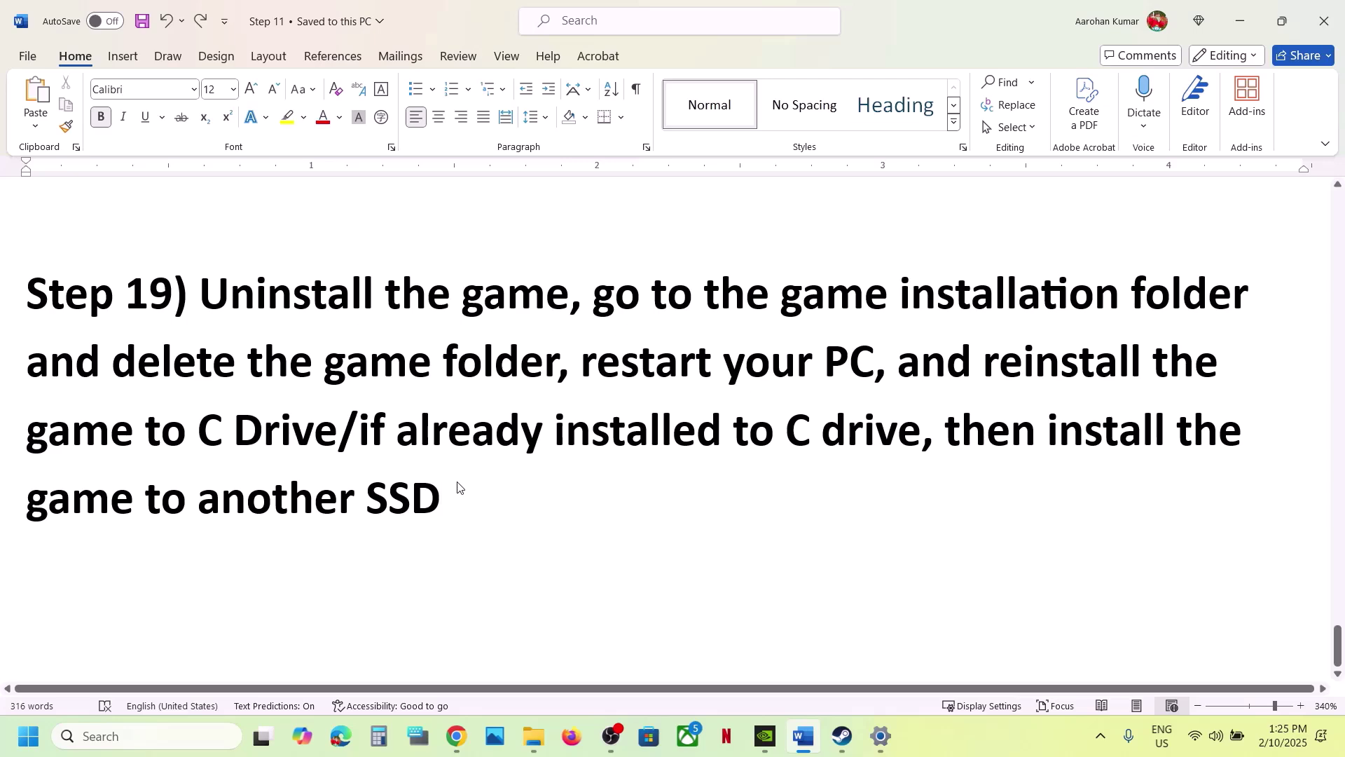
Switch to Steam and open the management options of Monster Hunter Wilds Benchmark that include Uninstall
left_click(842, 736)
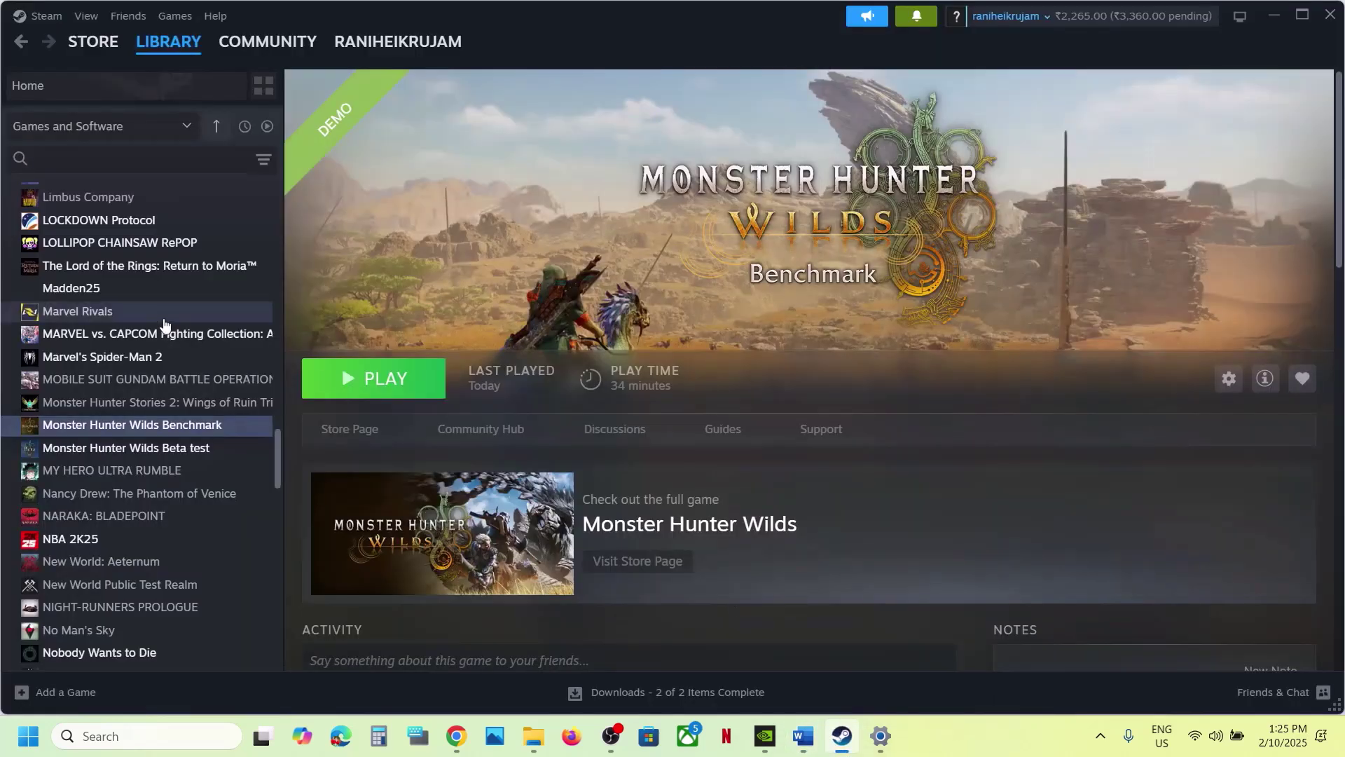
right_click(144, 429)
mouse_move(175, 533)
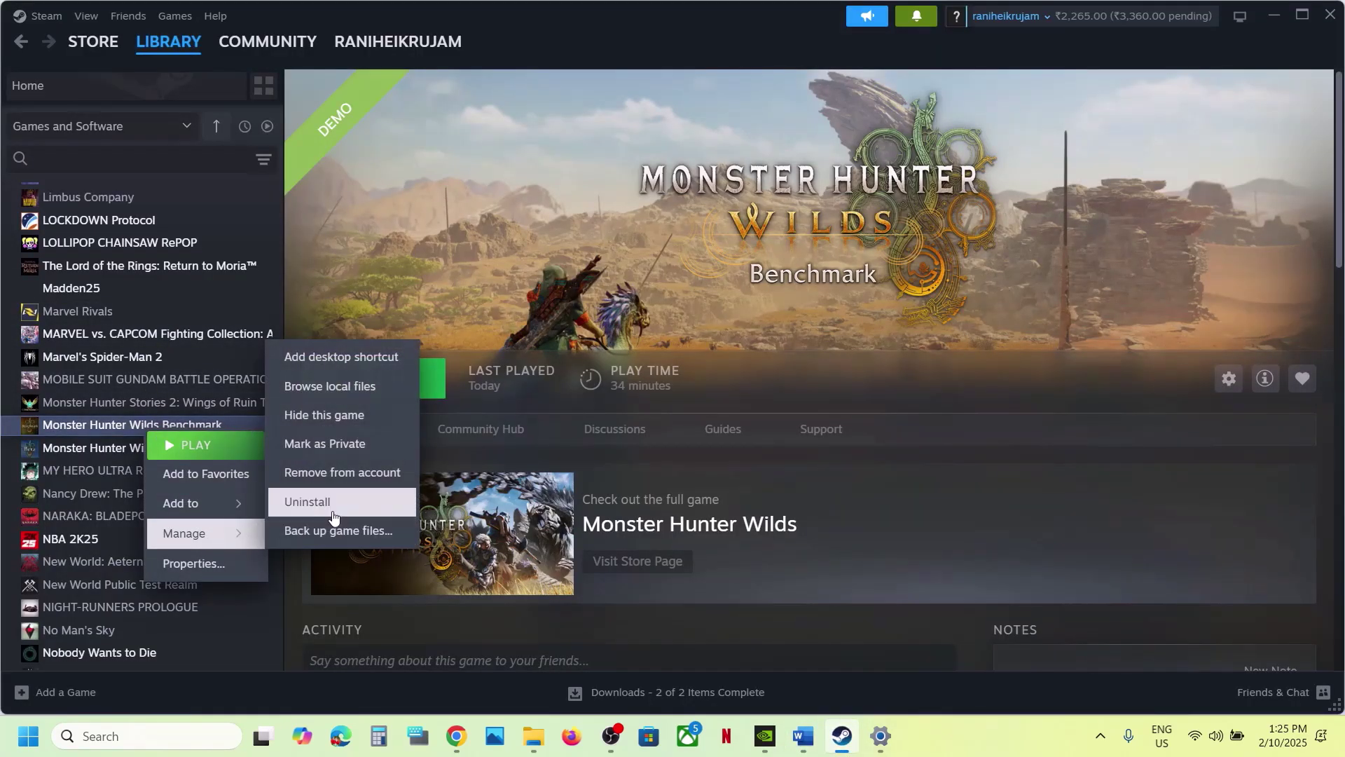